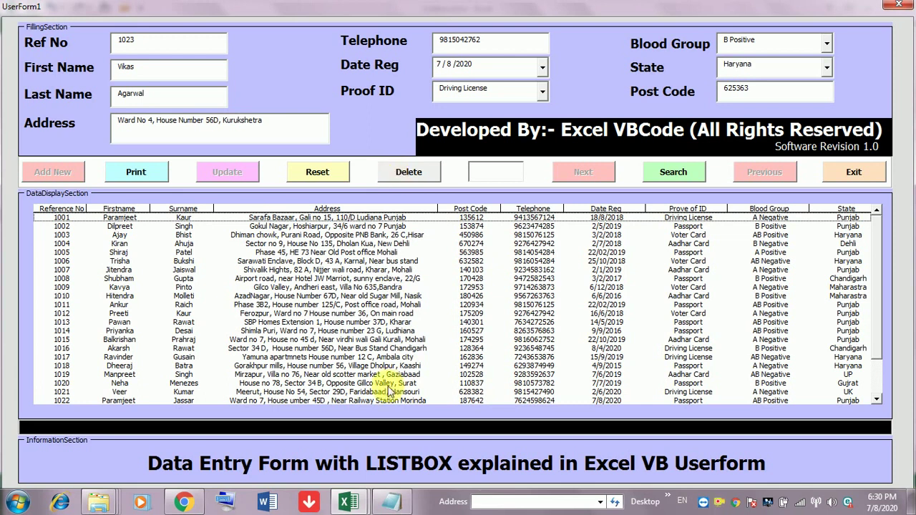
Bring up the Notepad notes holding the form's VBA code for Add New, Print and Update.
left_click(393, 501)
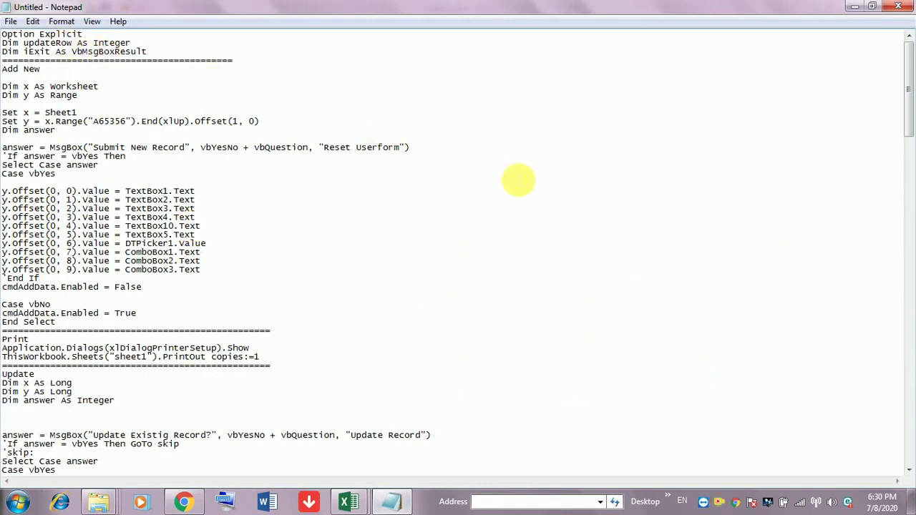
Minimize the Notepad code notes to get back to the data entry UserForm.
left_click(856, 6)
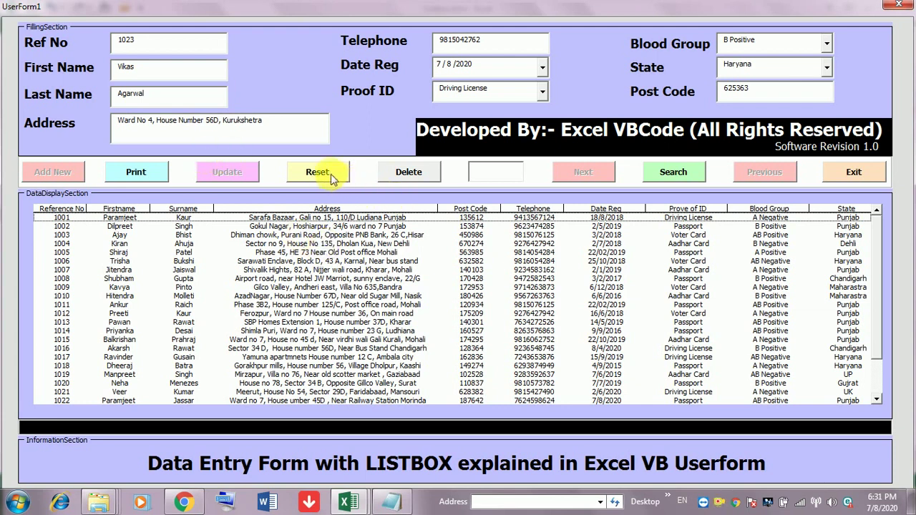
Reset the form with Yes, leaving only Date Reg 7/8/2020, and place the caret in Ref No.
left_click(180, 45)
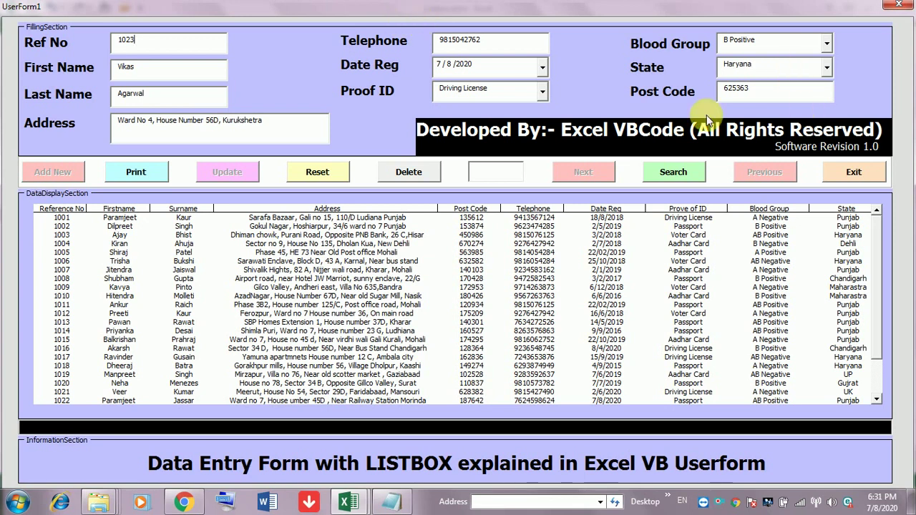
left_click(320, 171)
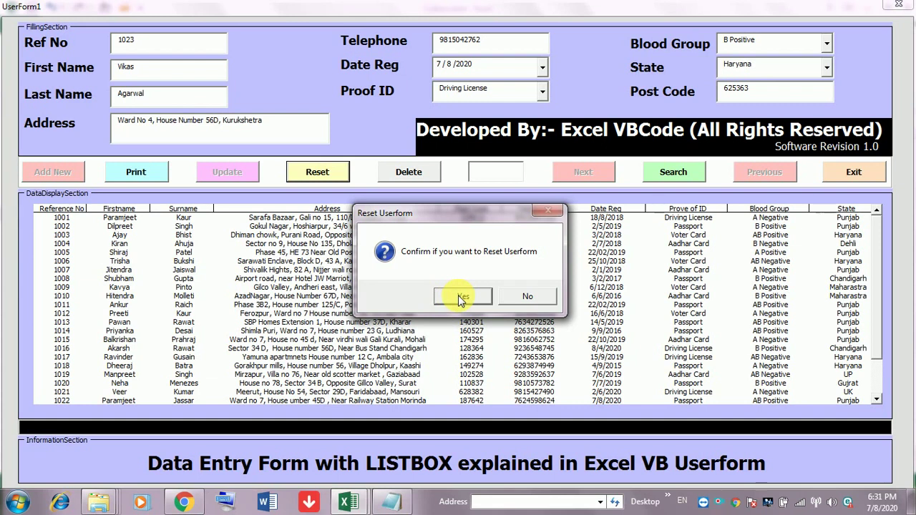
left_click(462, 298)
left_click(148, 43)
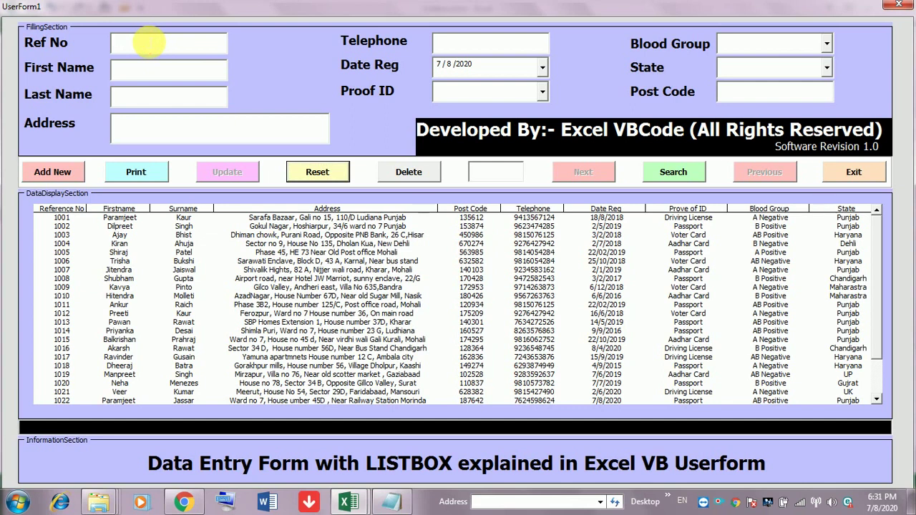
Enter 1024 as the new record's Ref No, correcting a mistyped entry.
type("1")
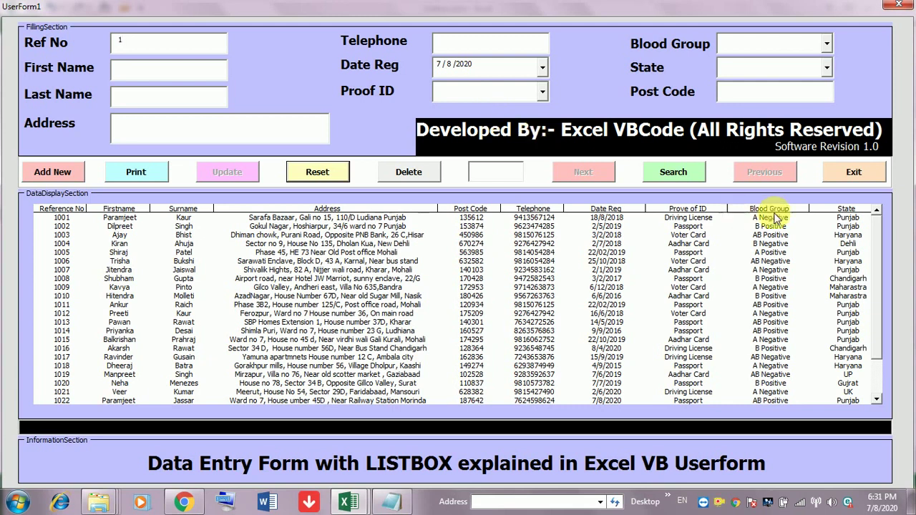
left_click_drag(876, 229, 886, 331)
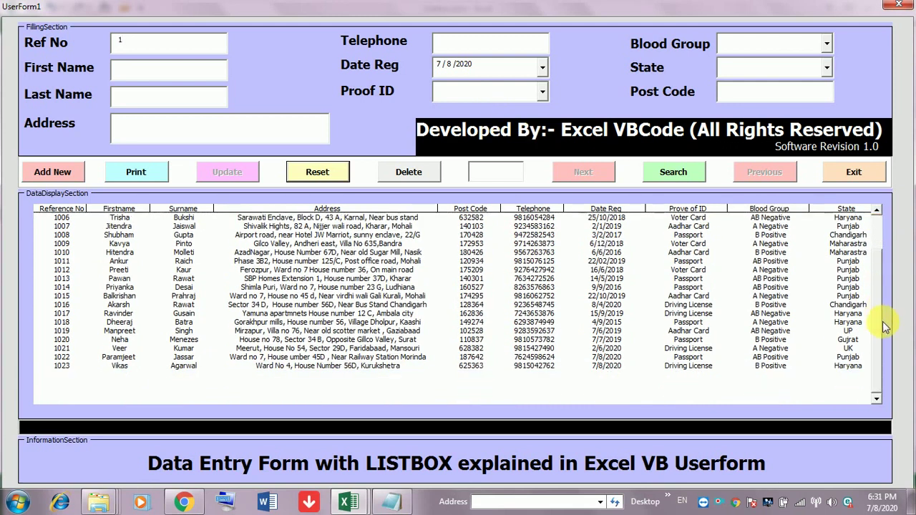
left_click_drag(880, 290, 876, 186)
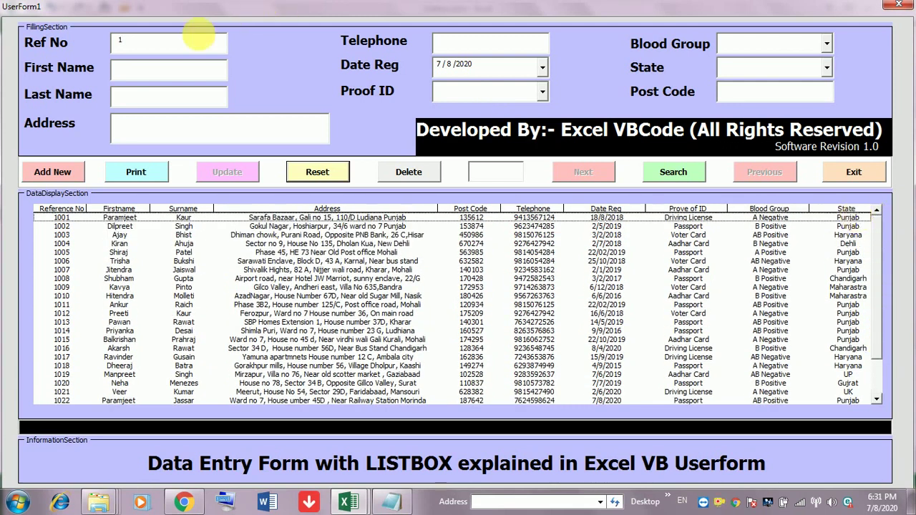
left_click(167, 44)
type("-24")
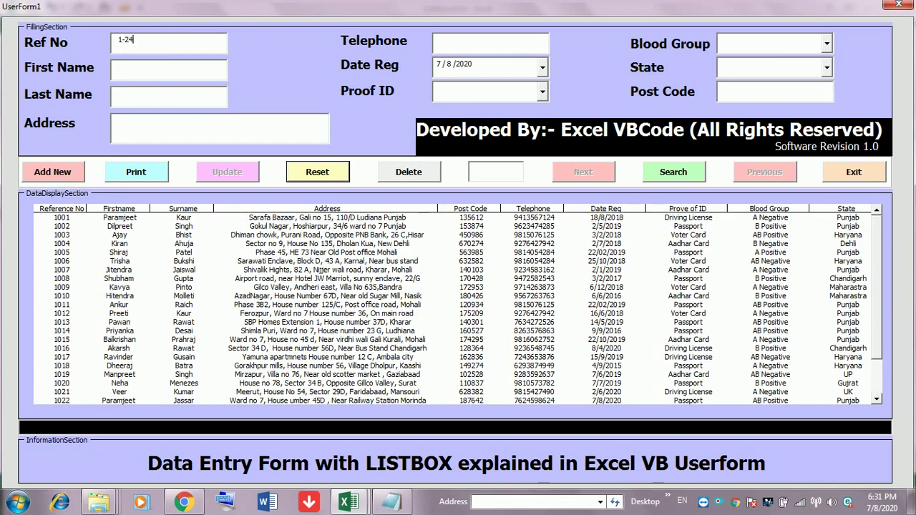
key("BackSpace")
key("BackSpace")
key("BackSpace")
type("0")
type("24")
Fill in the person's first name, last name and full address.
left_click(136, 70)
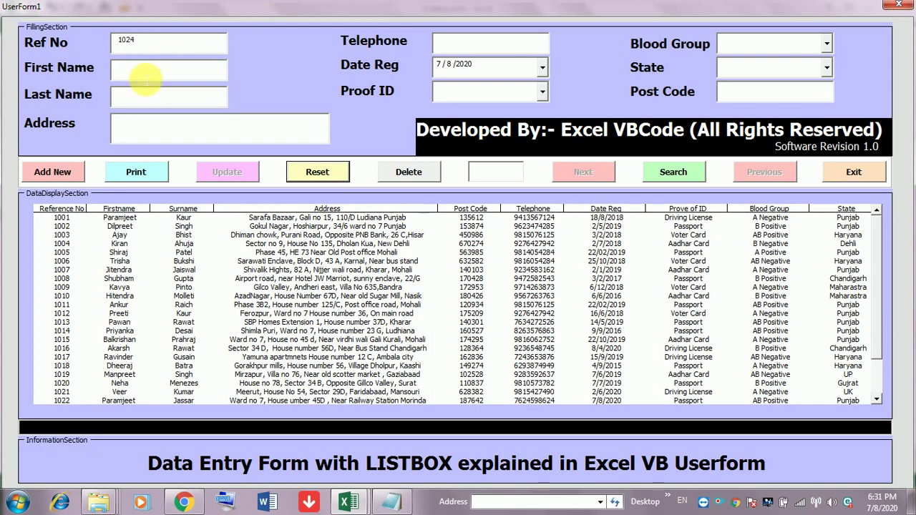
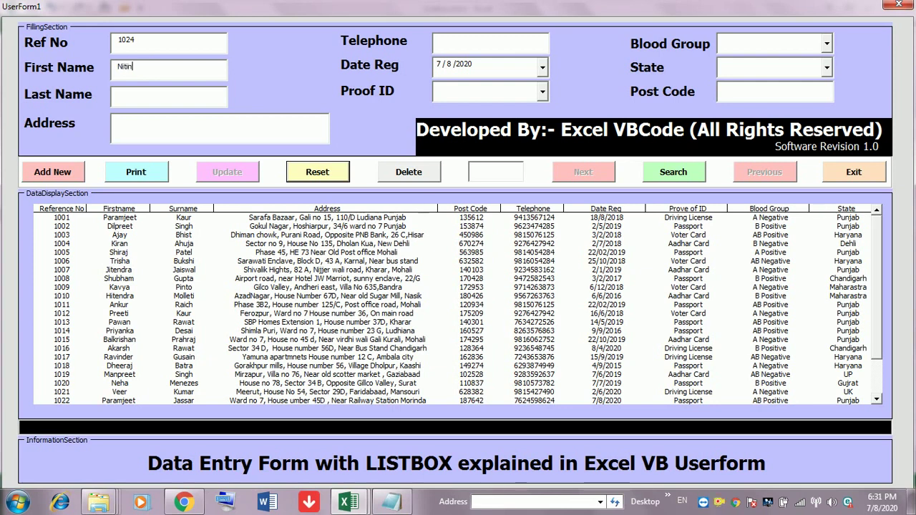
left_click(143, 95)
left_click(135, 138)
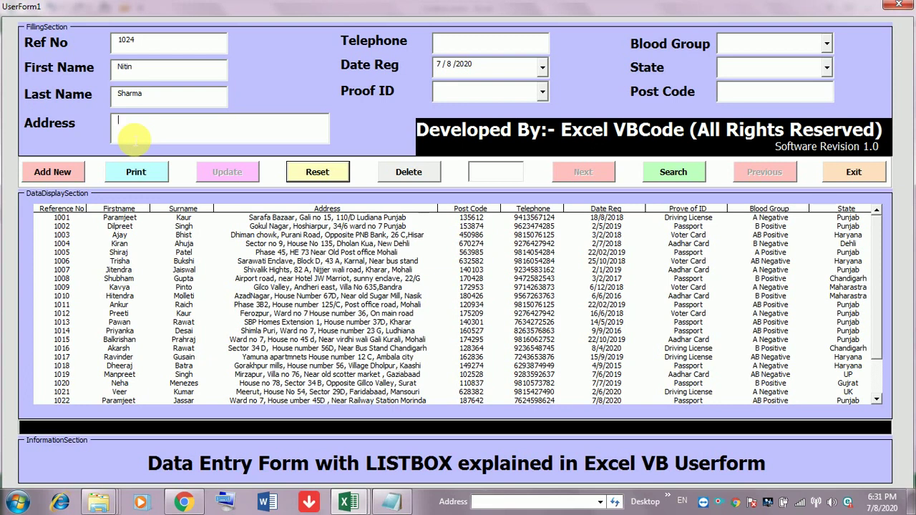
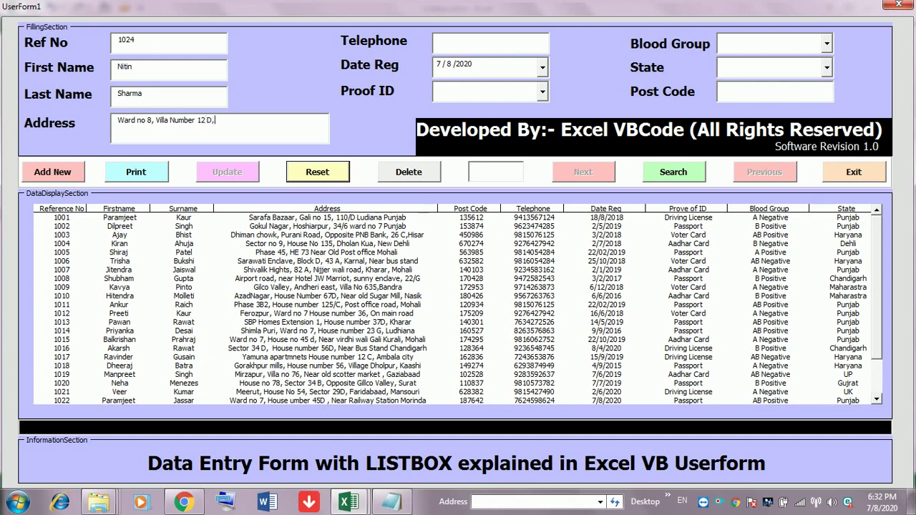
Enter the telephone number, keep Date Reg 7/8/2020 and choose Voter ID as Proof ID.
left_click(451, 48)
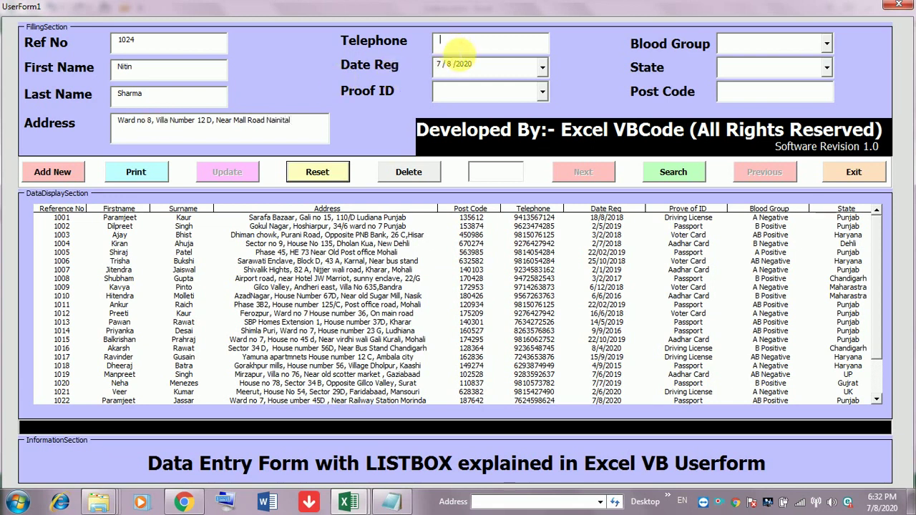
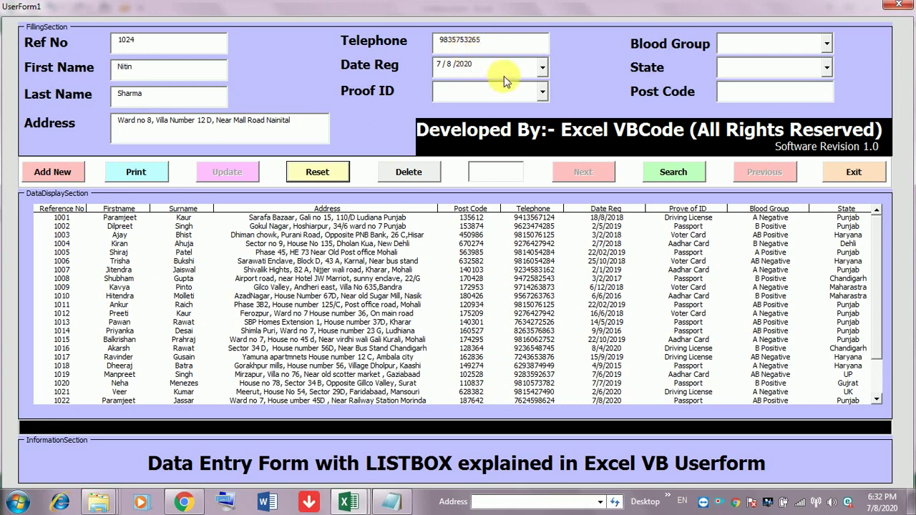
left_click(541, 66)
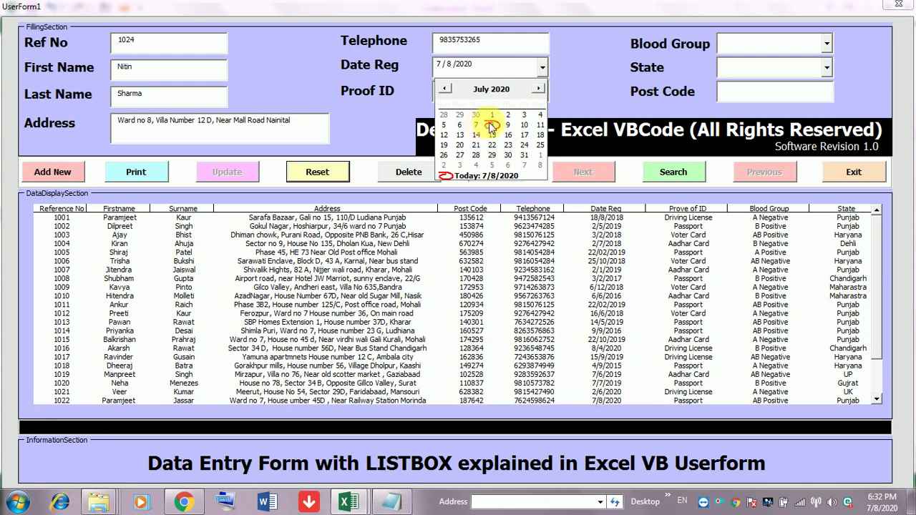
left_click(491, 126)
left_click(542, 92)
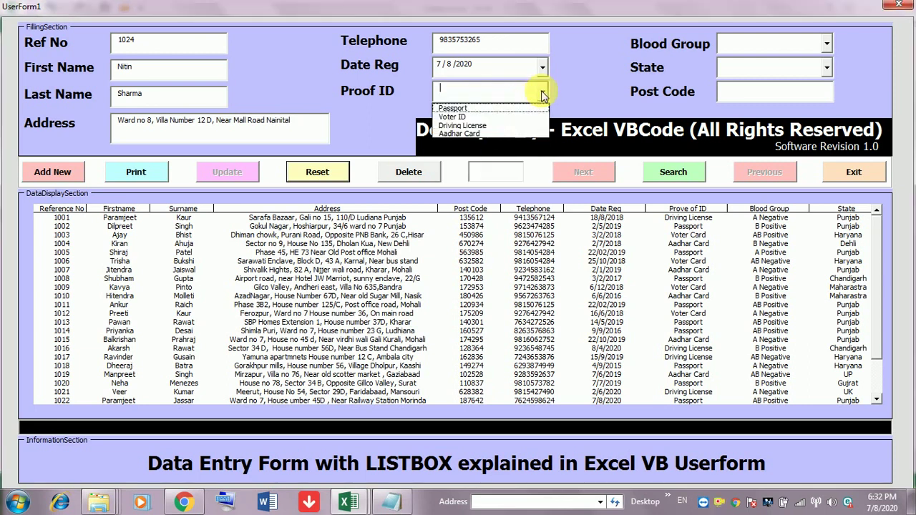
left_click(469, 118)
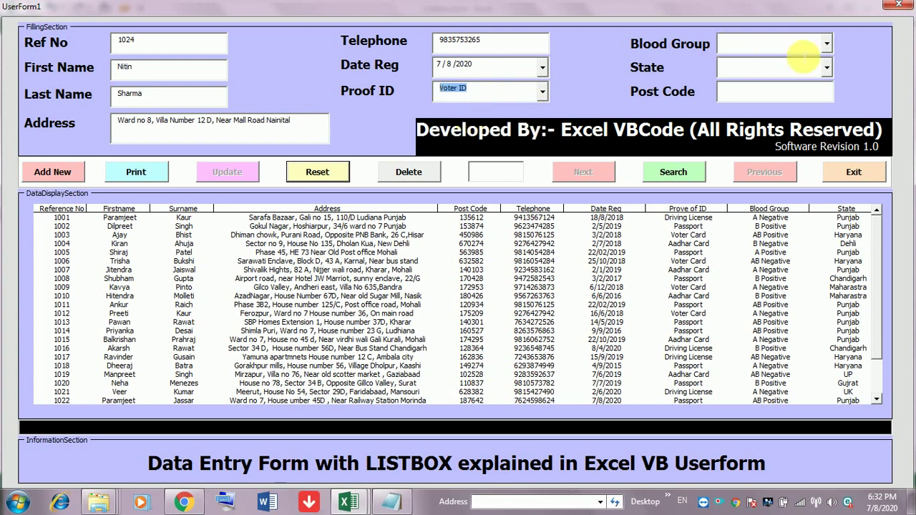
Choose Blood Group B Positive and State Haryana, then enter the post code.
left_click(827, 43)
left_click(755, 68)
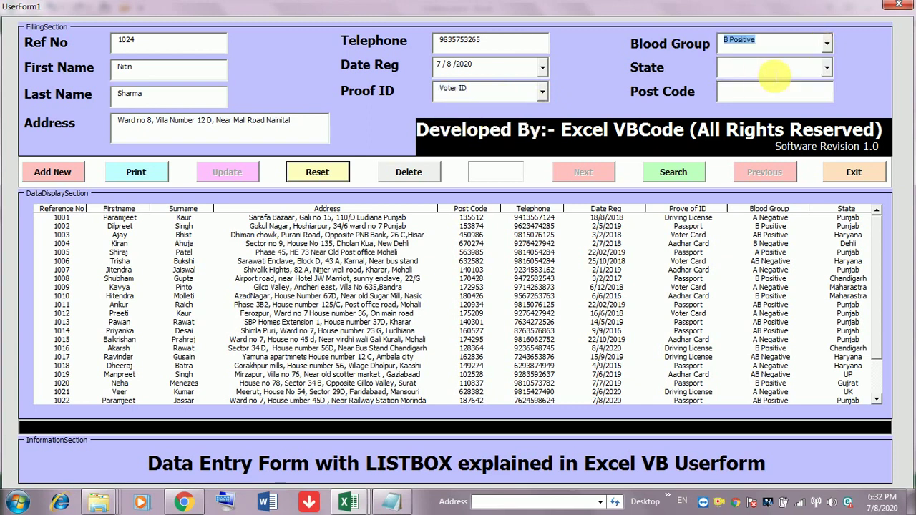
left_click(827, 68)
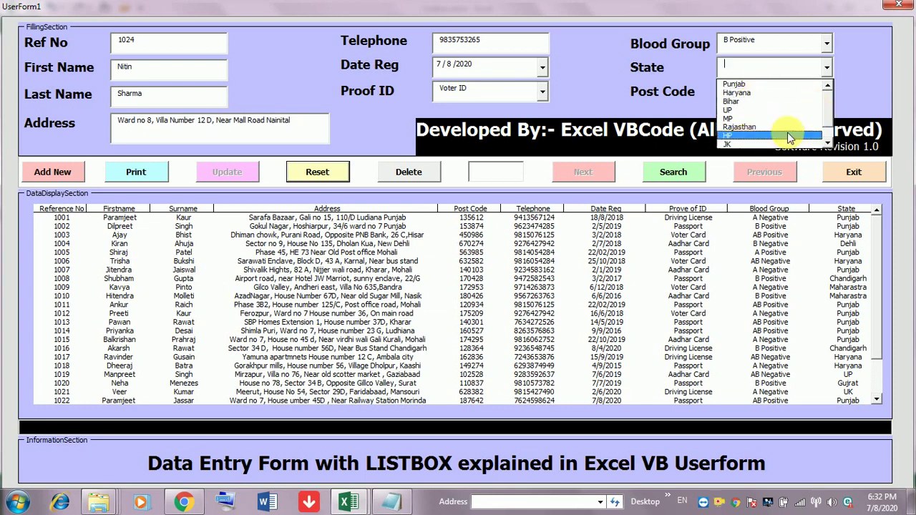
left_click(827, 142)
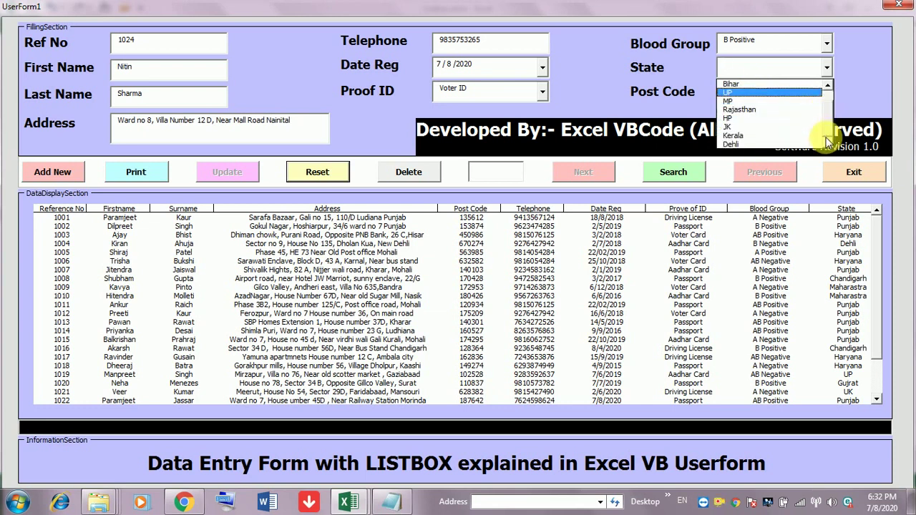
left_click_drag(828, 132, 828, 111)
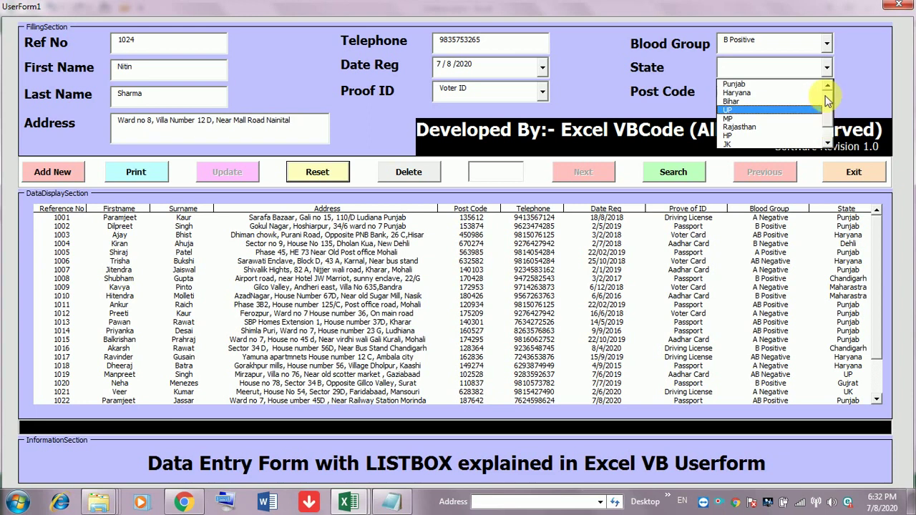
left_click(761, 94)
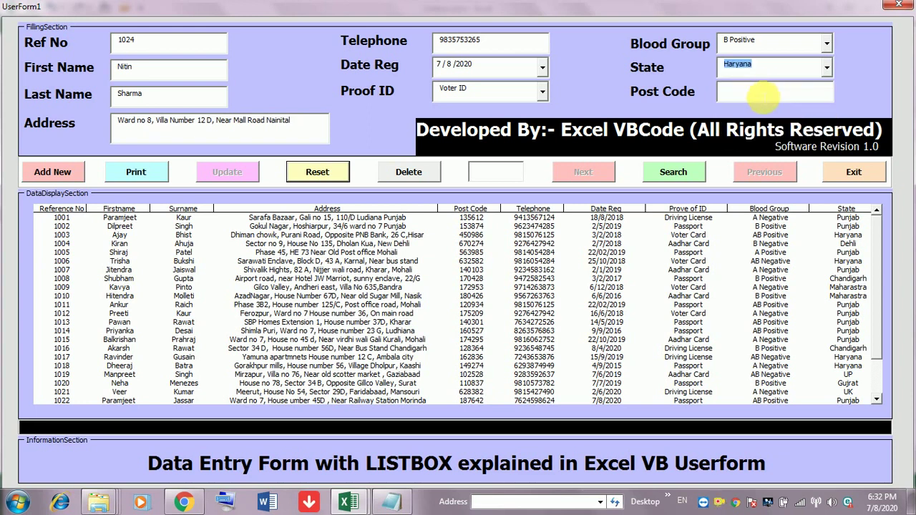
left_click(739, 97)
type("16")
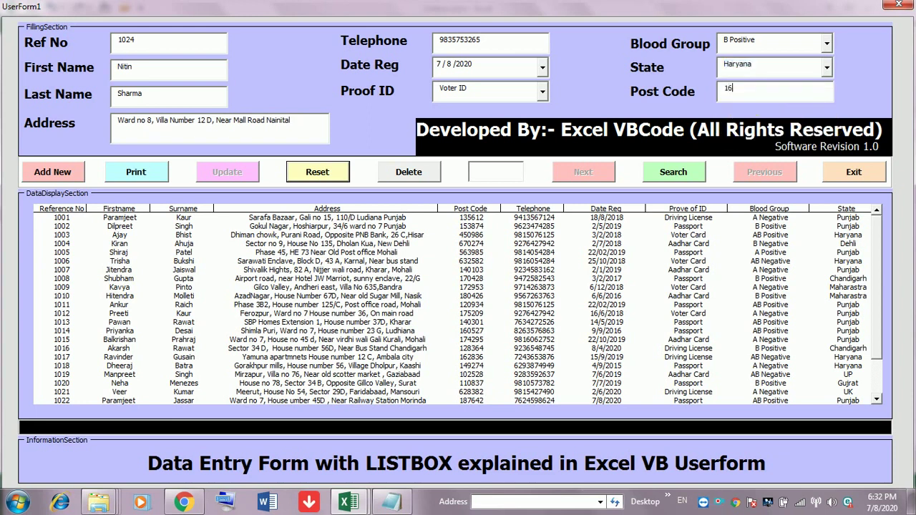
type("0273")
left_click(877, 254)
left_click_drag(877, 254, 876, 321)
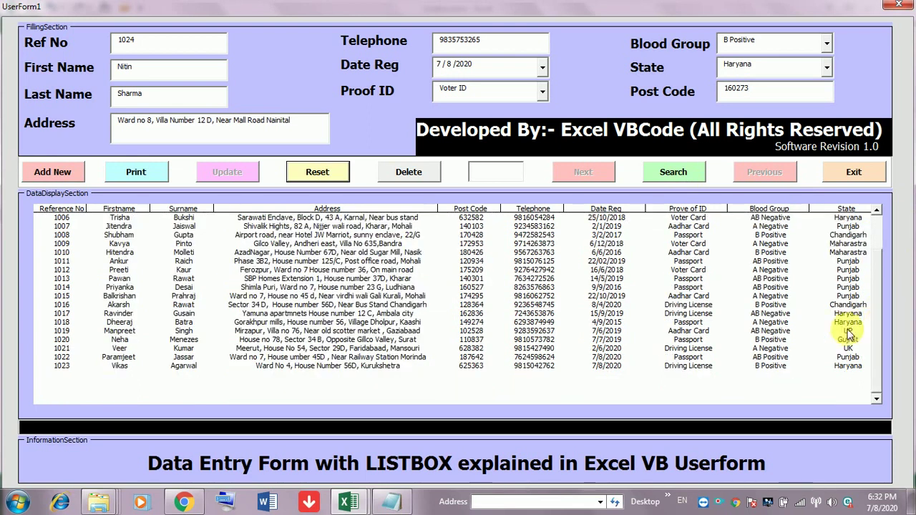
Add record 1024 to the list, select it, then reset the form for the next entry.
left_click(46, 172)
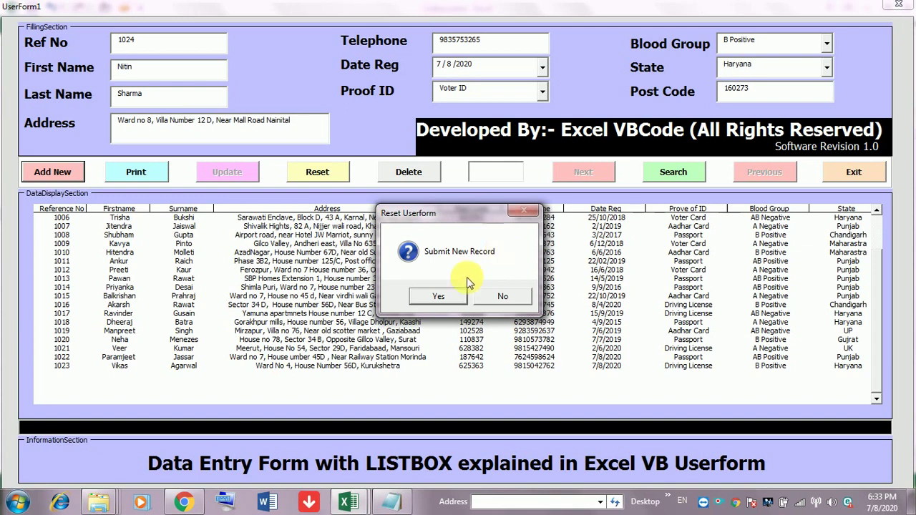
left_click(443, 297)
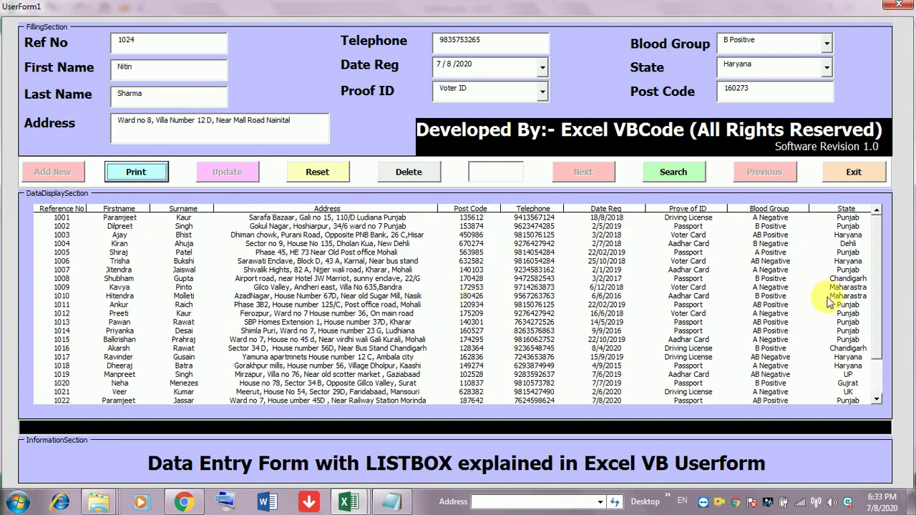
left_click_drag(879, 259, 883, 331)
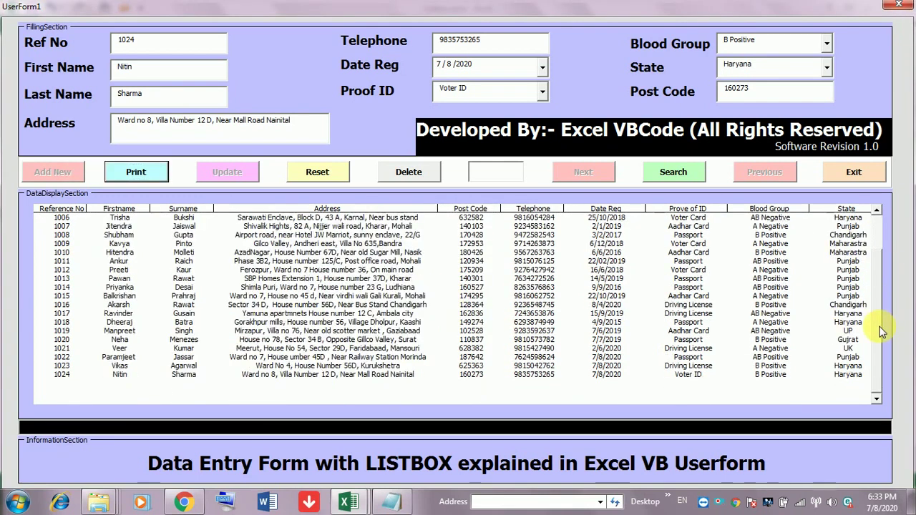
left_click(181, 375)
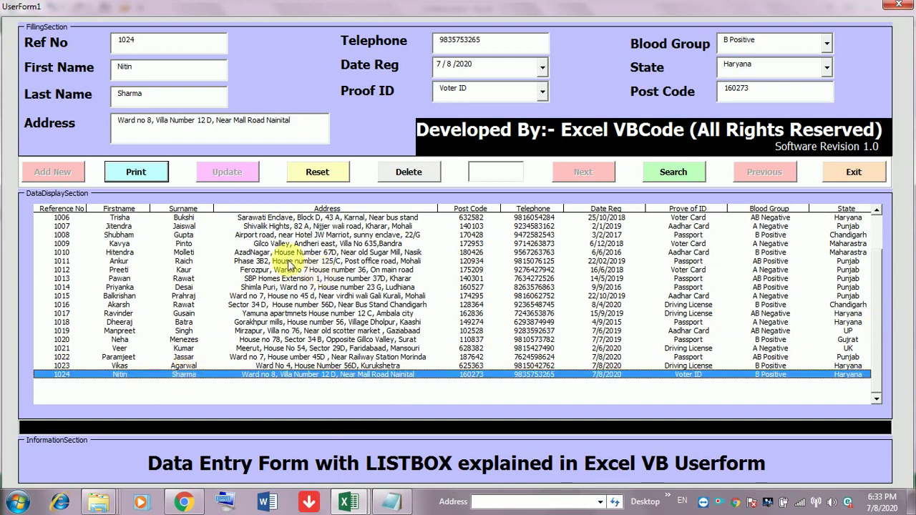
left_click(318, 174)
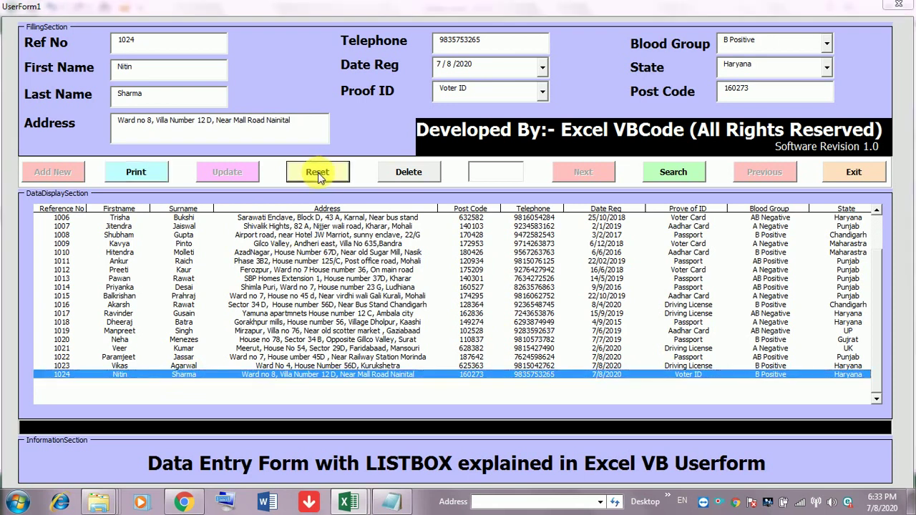
left_click(458, 299)
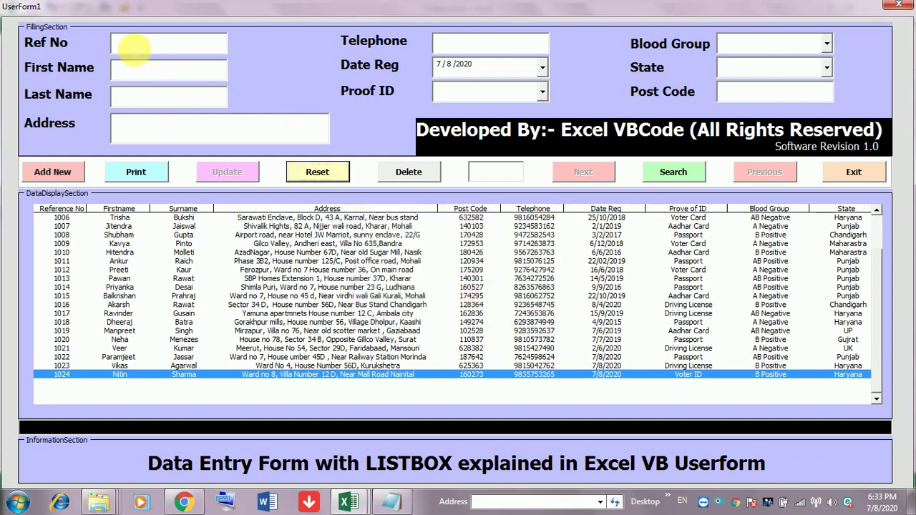
Enter Ref No 1025 with first and last names, then type the address, fixing a typo.
type("1025")
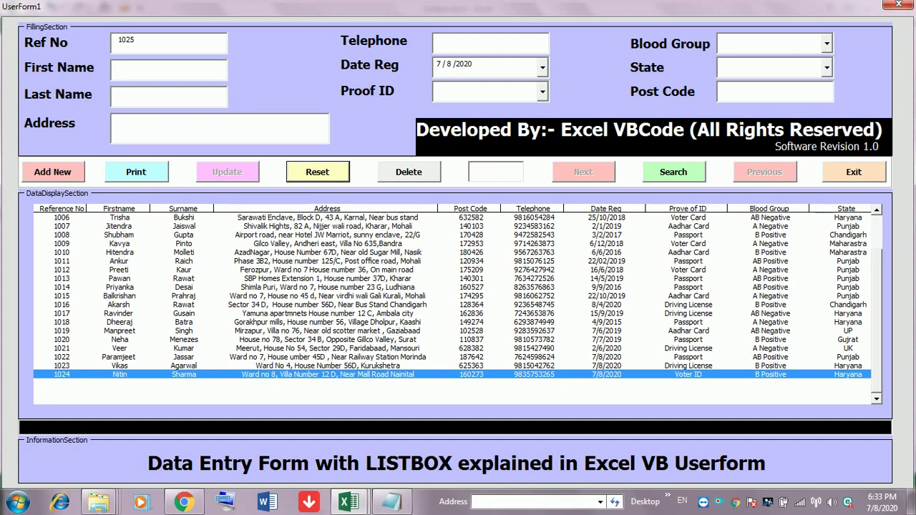
left_click(132, 124)
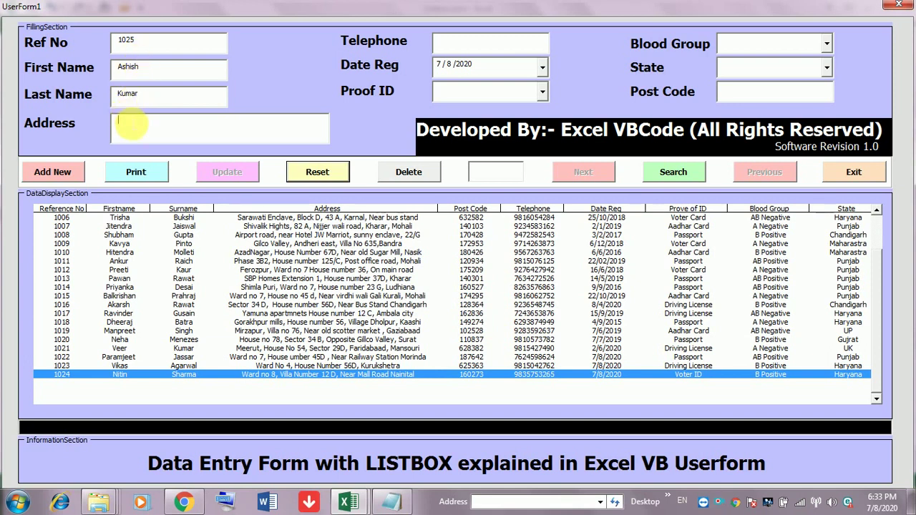
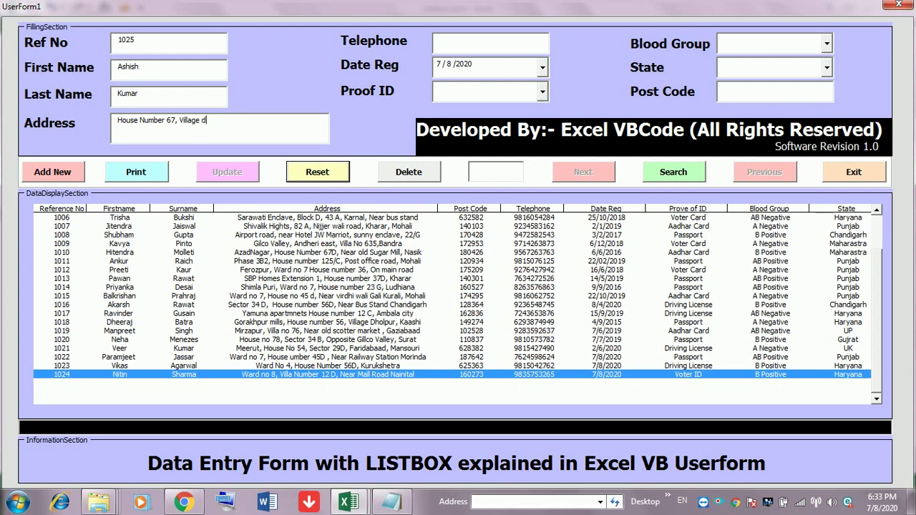
Enter the telephone number, keep today's registration date and choose Voter ID as proof.
left_click(458, 46)
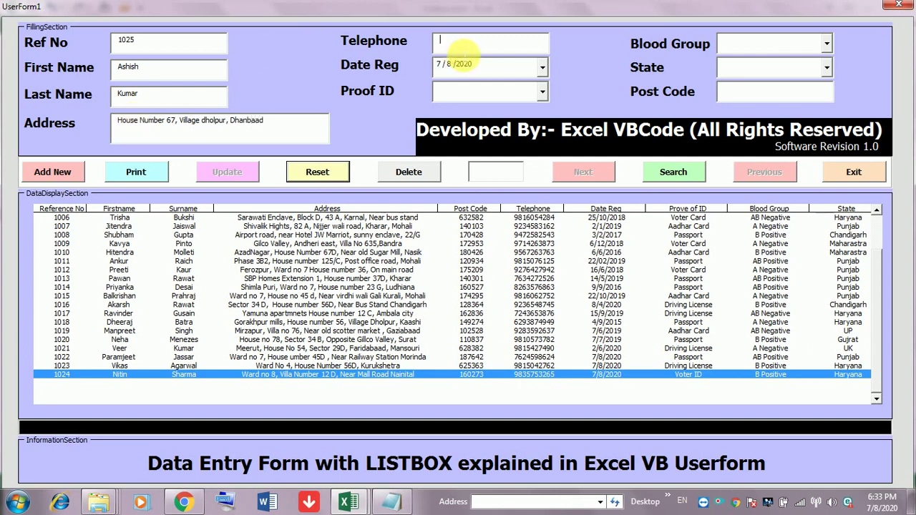
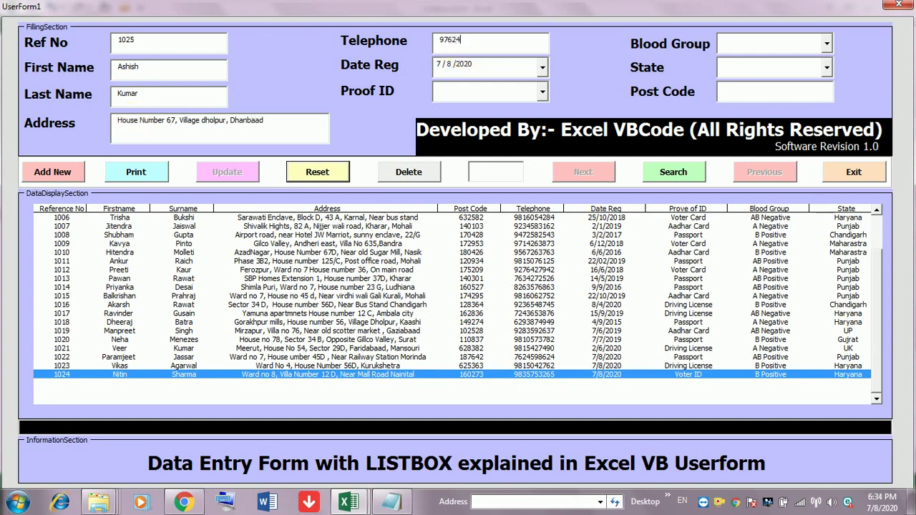
left_click(543, 68)
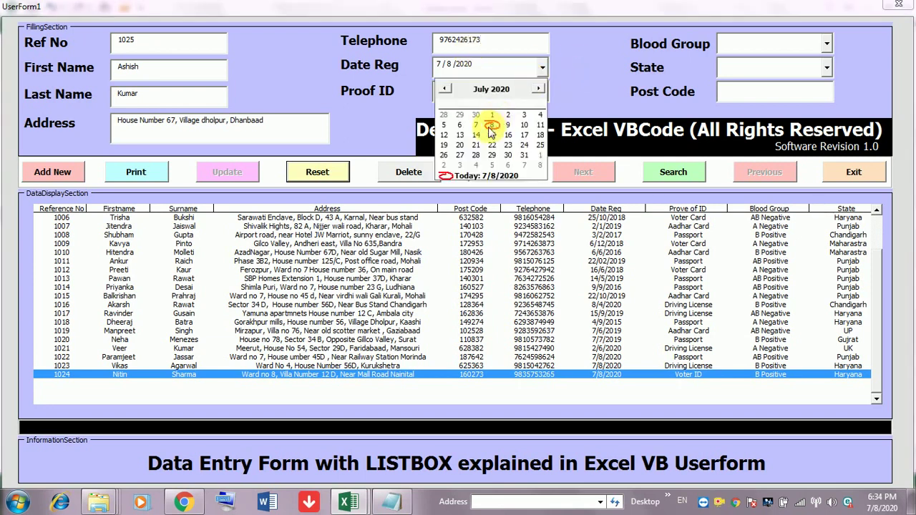
left_click(488, 124)
left_click(542, 95)
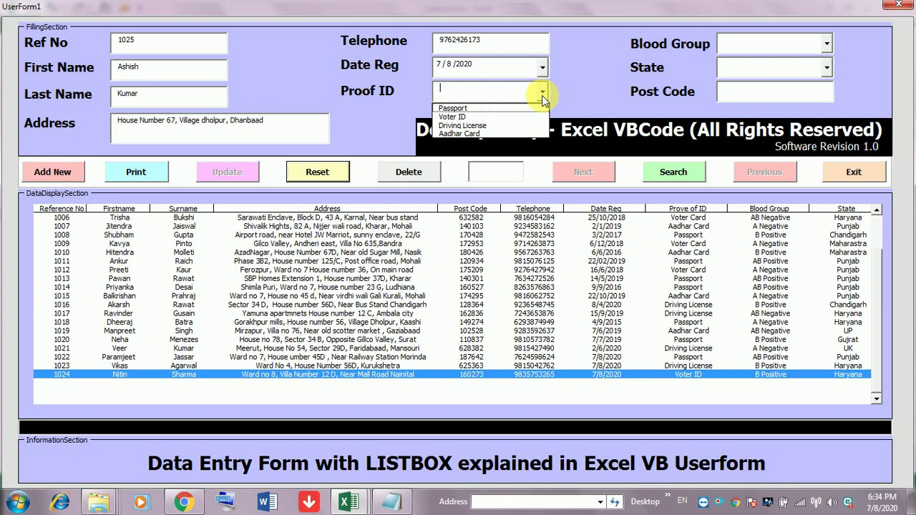
left_click(477, 115)
Choose Blood Group A Negative and State UP, then enter the post code.
left_click(827, 44)
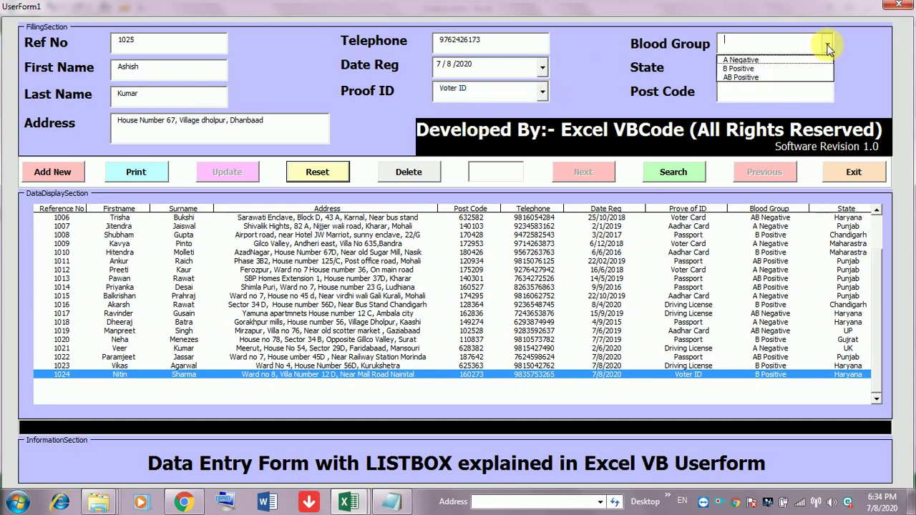
left_click(773, 58)
left_click(827, 67)
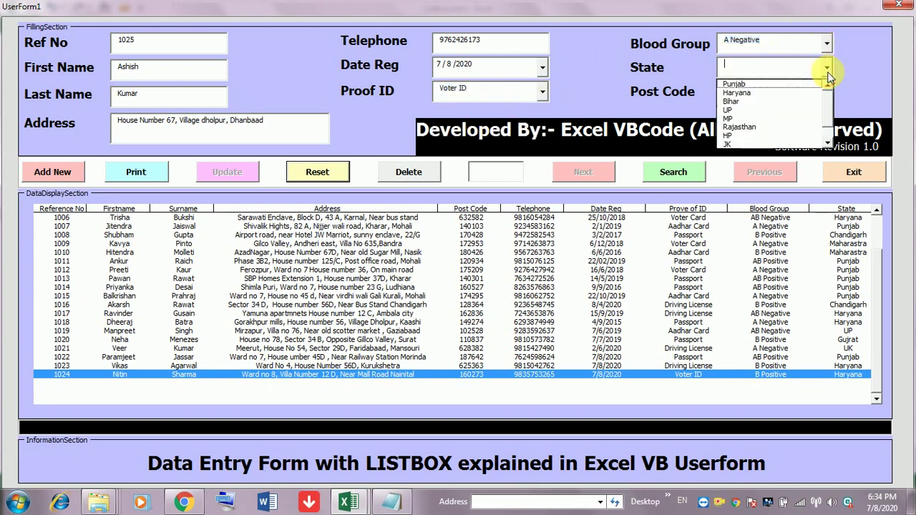
left_click(745, 108)
left_click(772, 95)
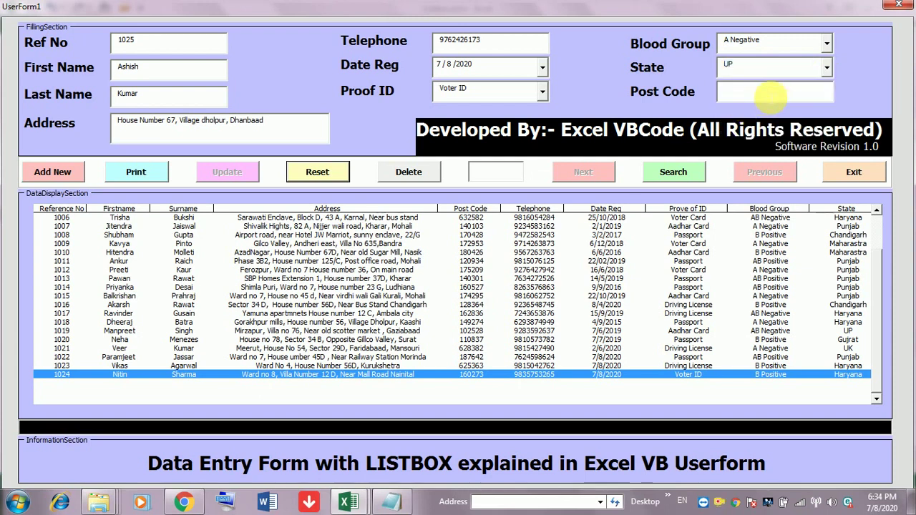
type("75372")
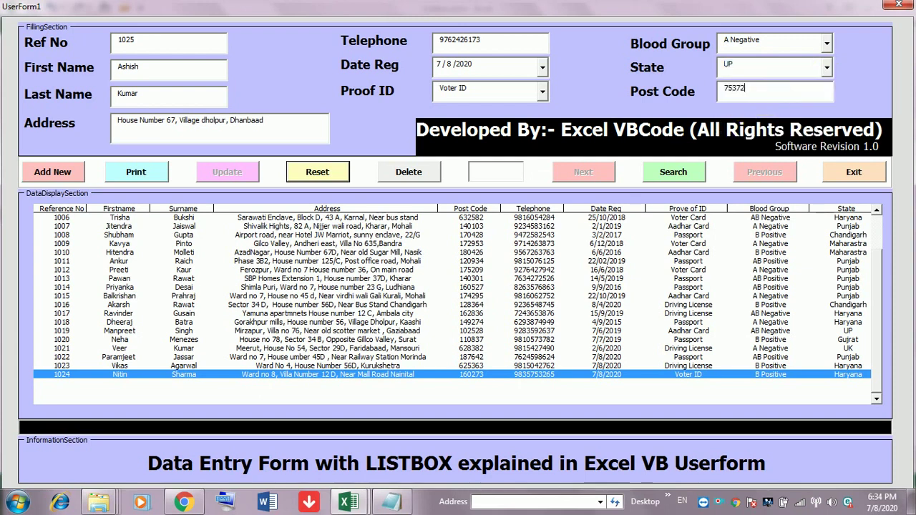
type("5")
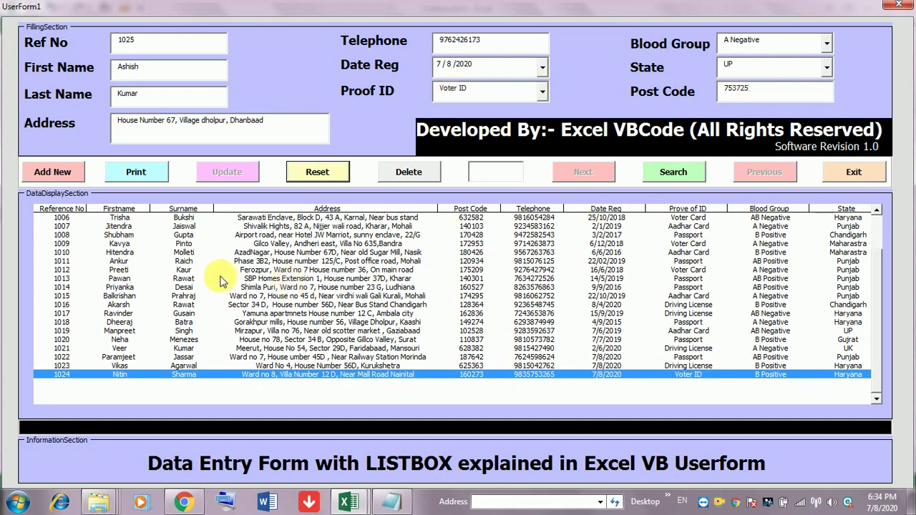
Add record 1025 to the list, confirming with Yes.
left_click(50, 173)
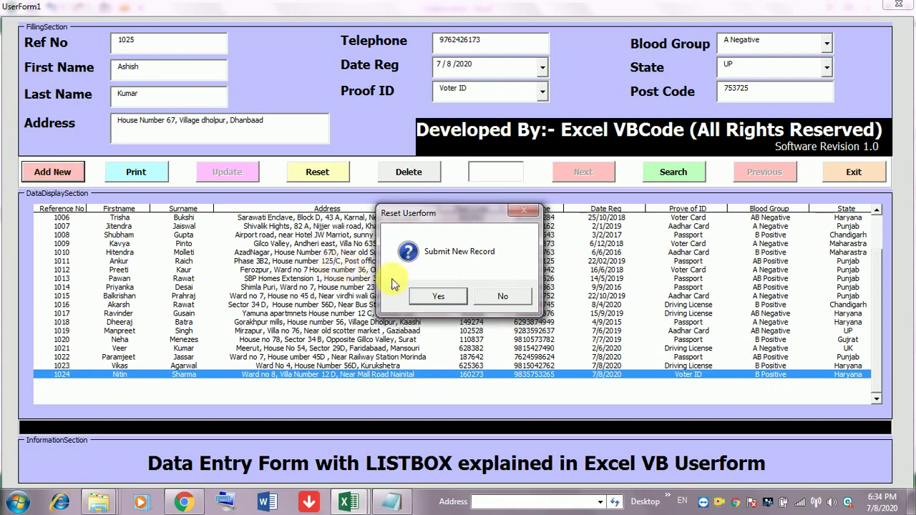
left_click(431, 298)
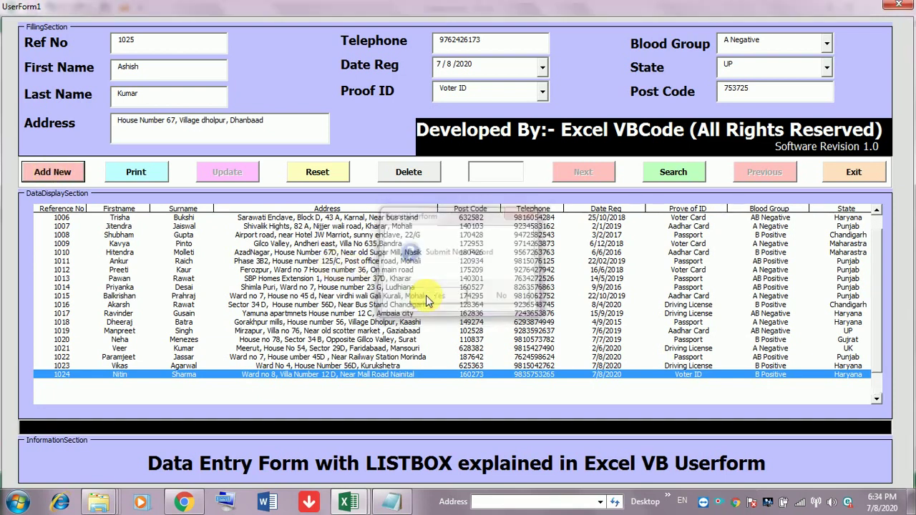
left_click_drag(882, 239, 882, 290)
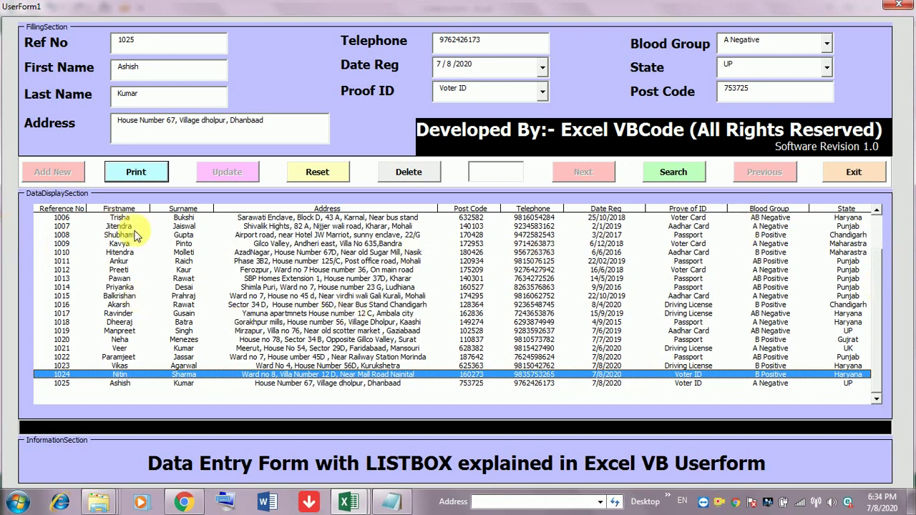
Print the form via CutePDF Writer to Listbox1.pdf on the Desktop.
left_click(137, 173)
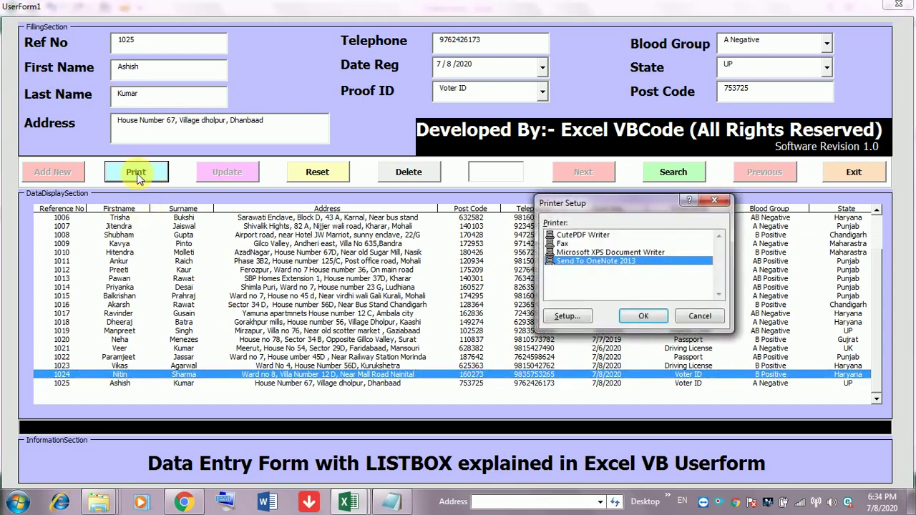
left_click(600, 235)
left_click(643, 315)
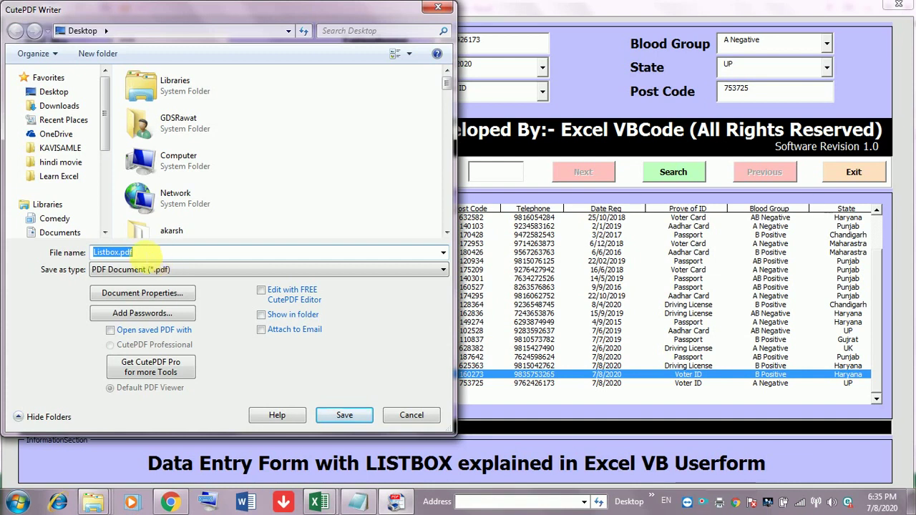
left_click(118, 254)
type("1")
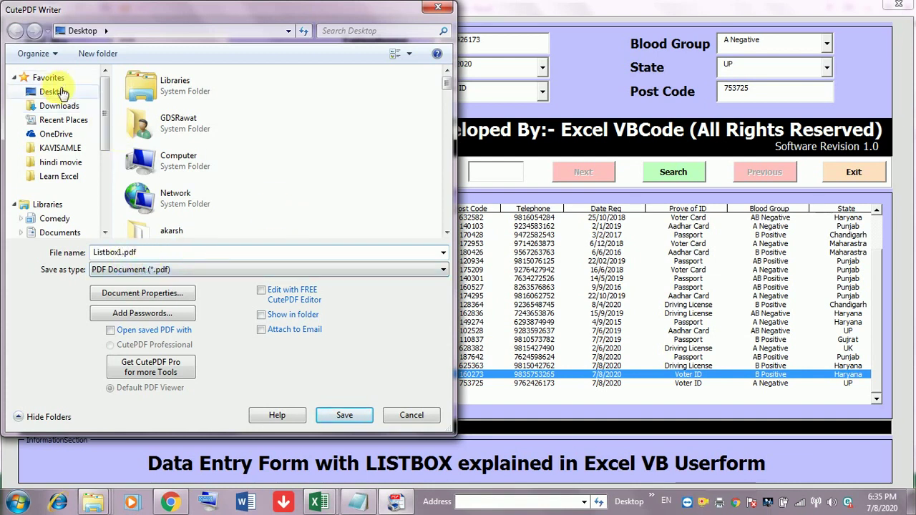
left_click(57, 92)
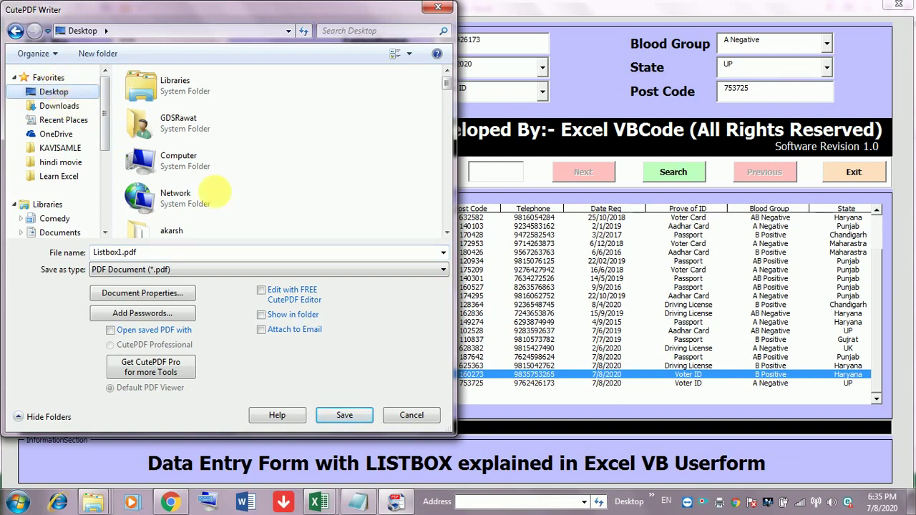
left_click(338, 419)
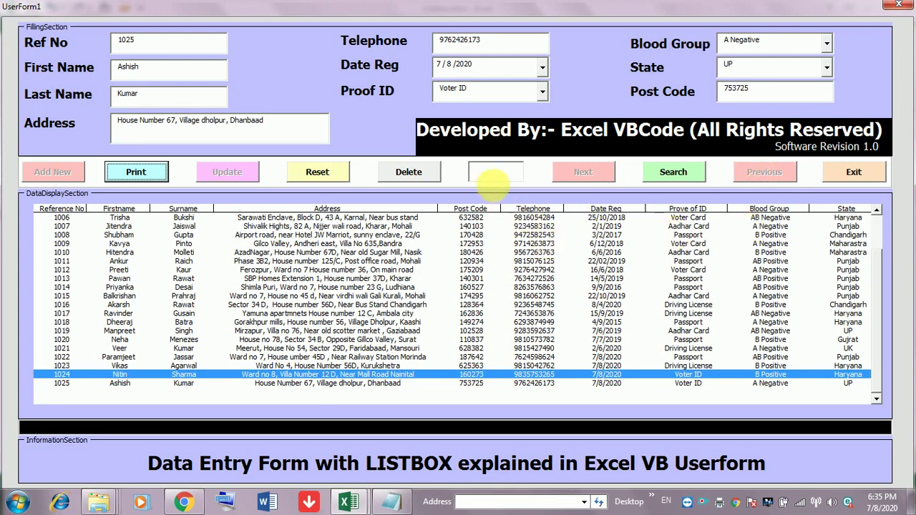
Search for Ref No 1020 and load it into the form.
left_click(493, 177)
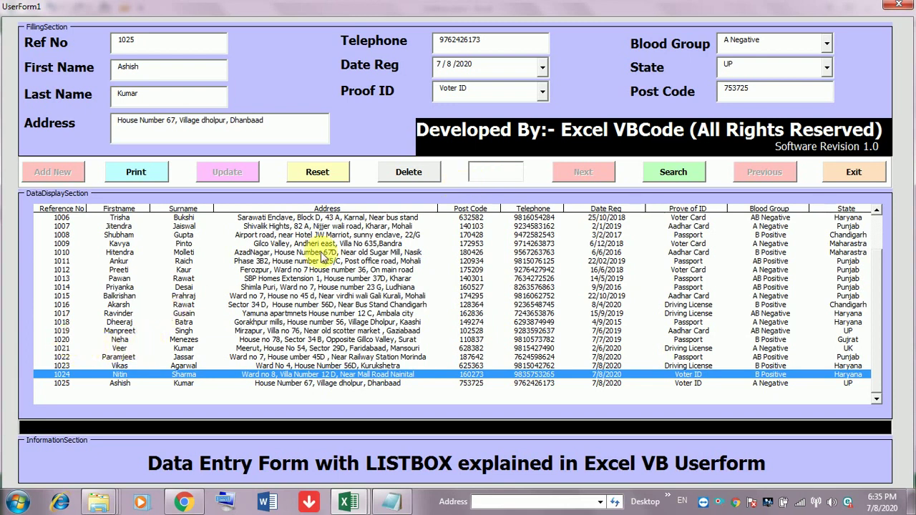
type("1020")
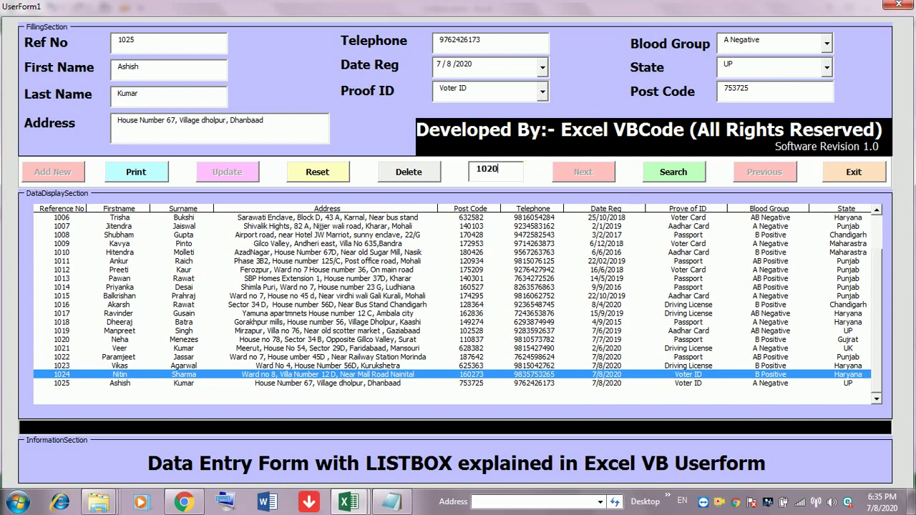
left_click(671, 175)
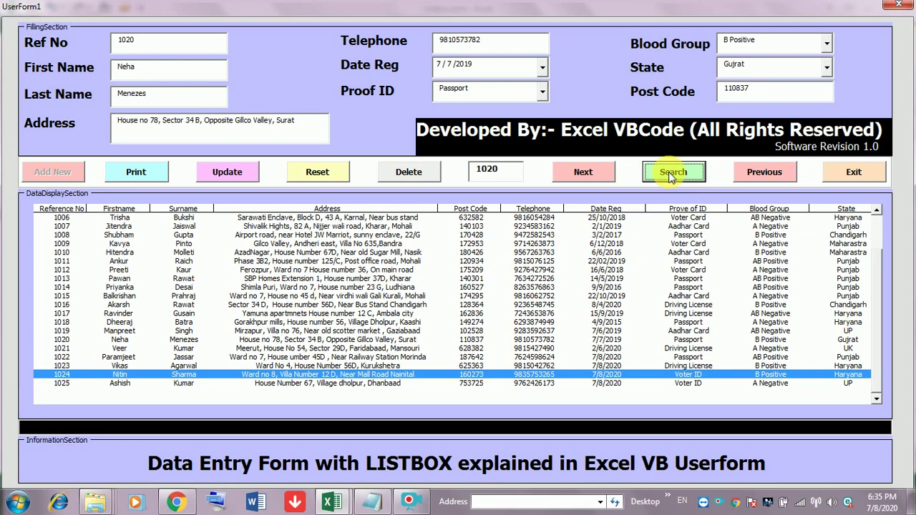
left_click(167, 67)
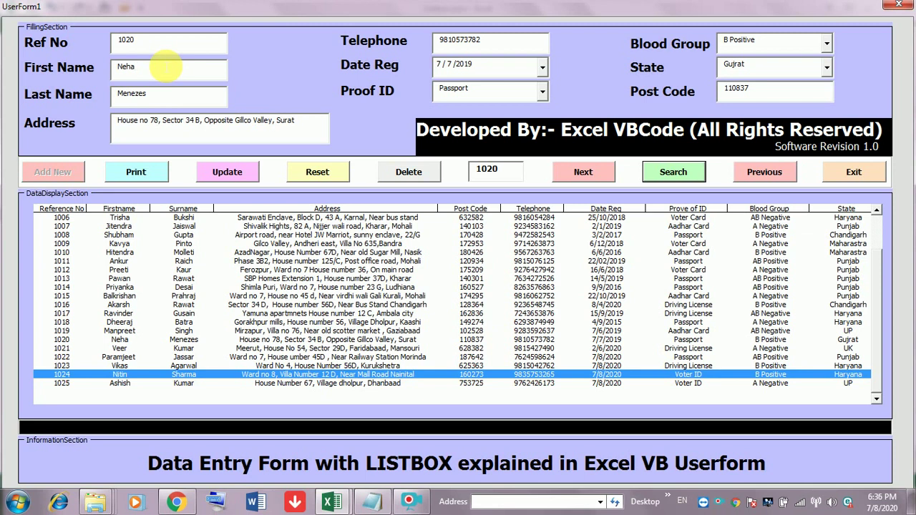
Change the telephone's last two digits to 90, then select row 1020 in the list.
left_click(496, 41)
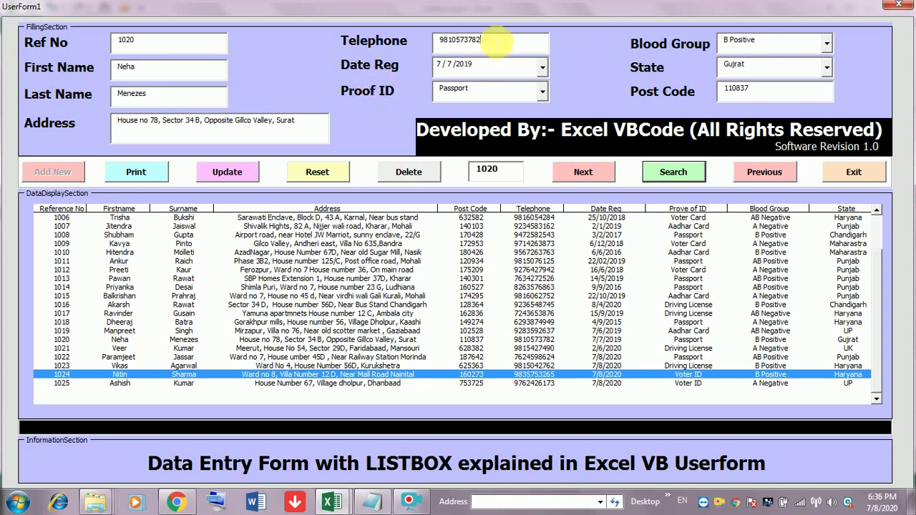
key("BackSpace")
key("BackSpace")
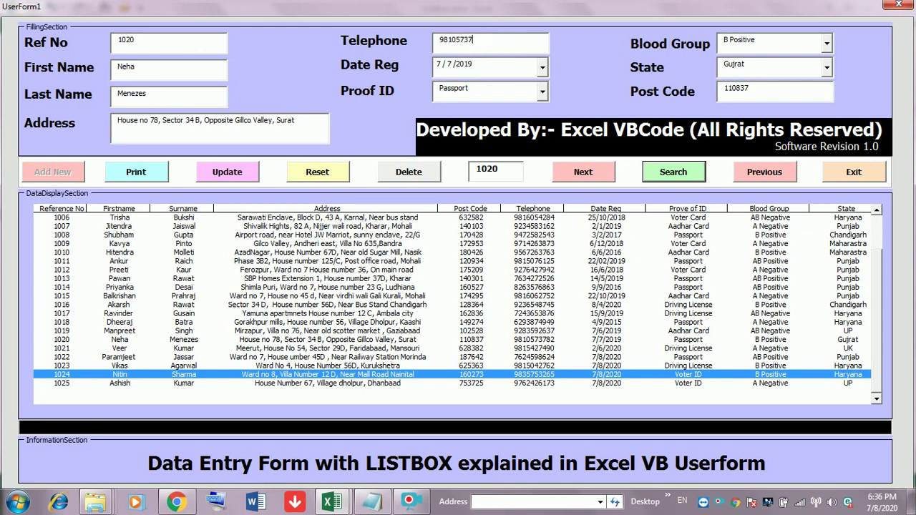
type("90")
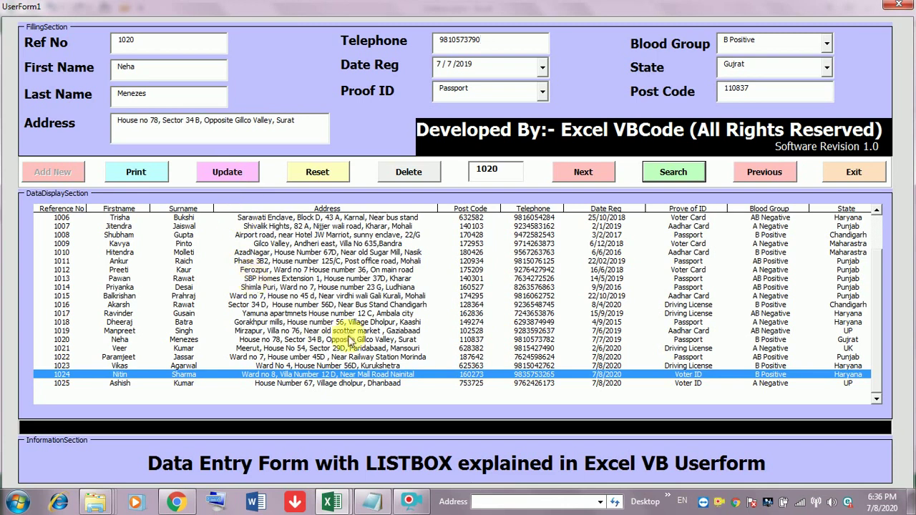
left_click(66, 340)
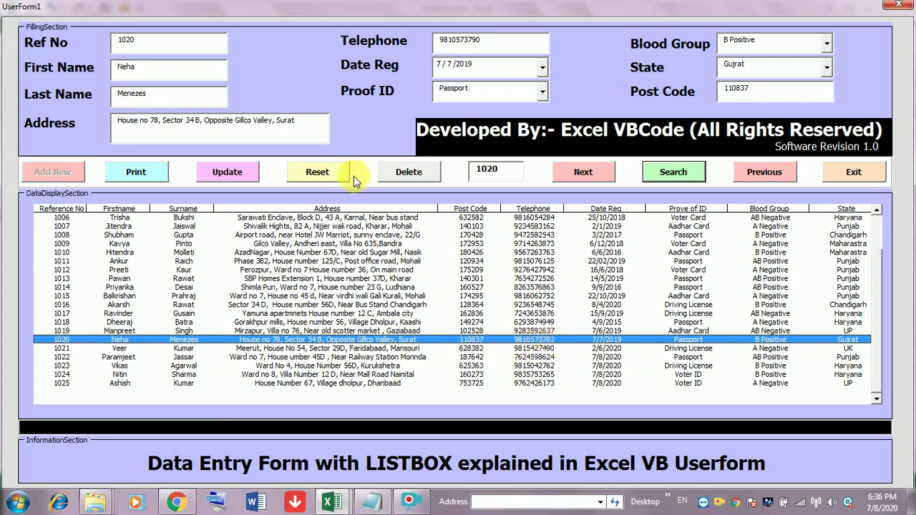
left_click(222, 179)
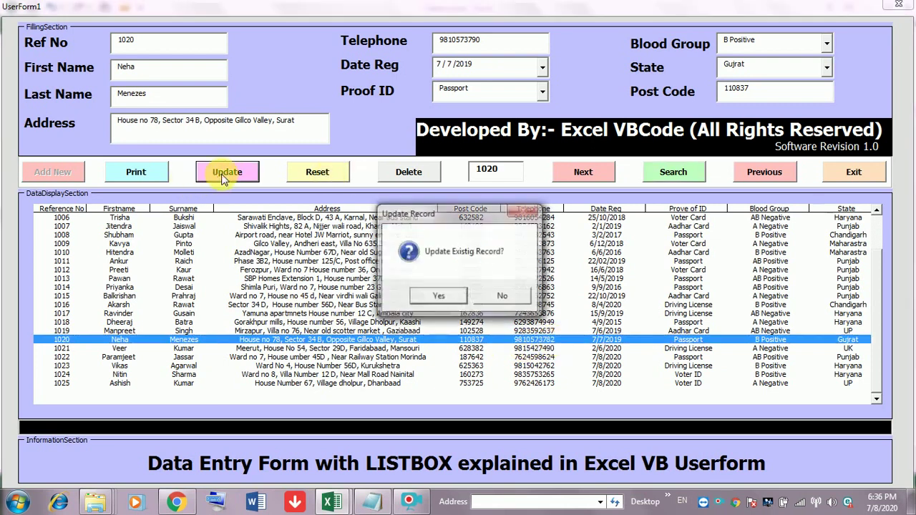
left_click(434, 304)
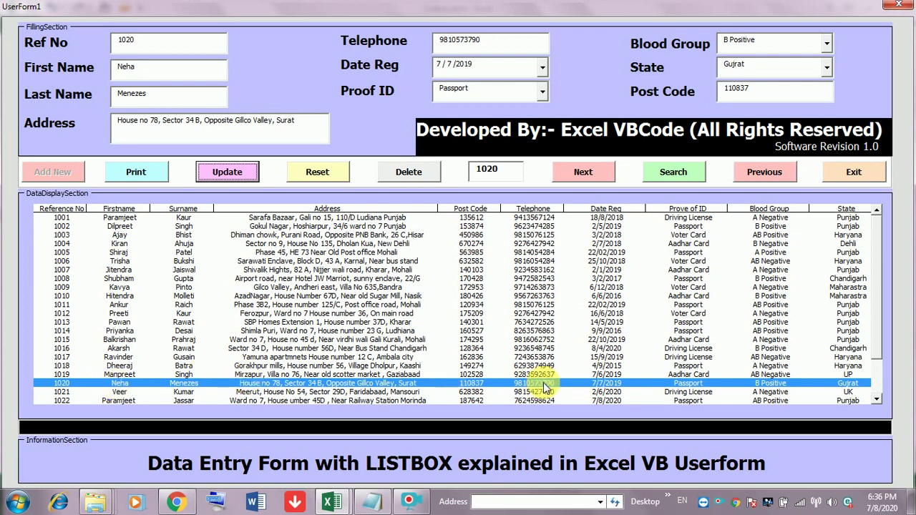
scroll(881, 340, "down", 2)
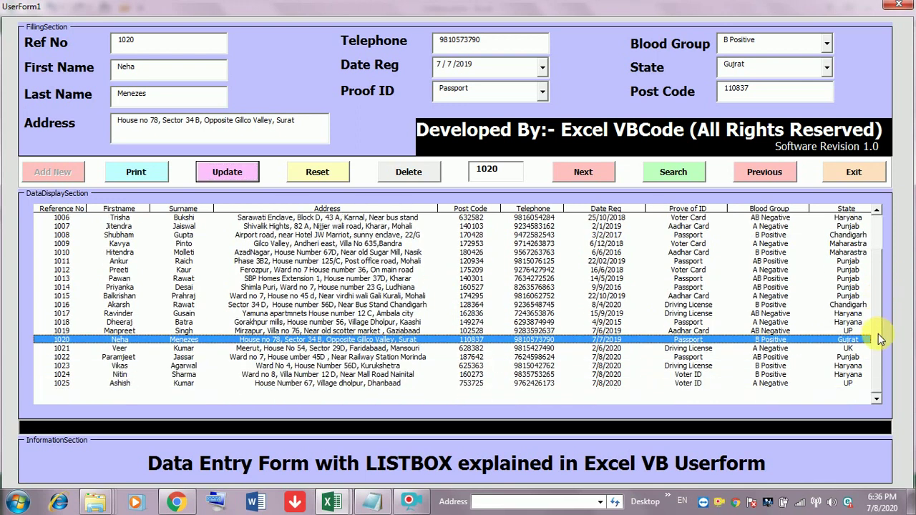
Reset the form after confirming, then select records 1025 and 1014 in the list.
left_click(320, 174)
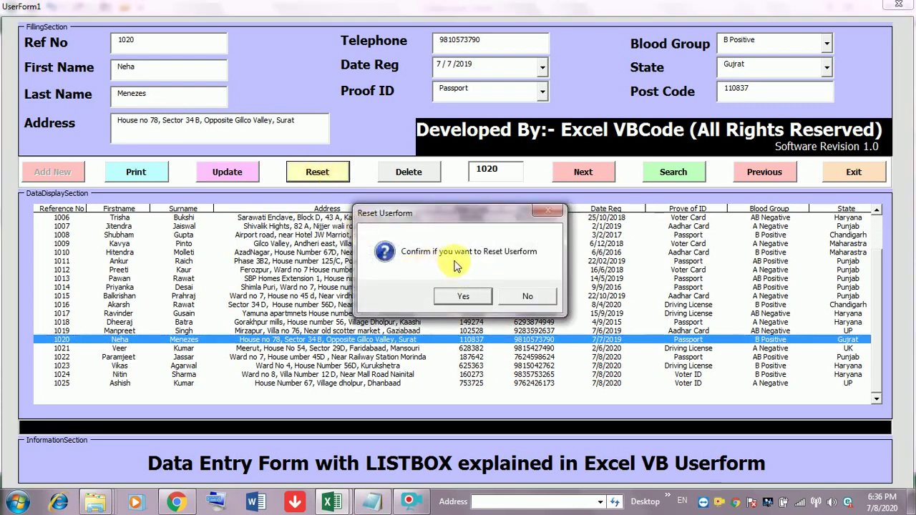
left_click(465, 299)
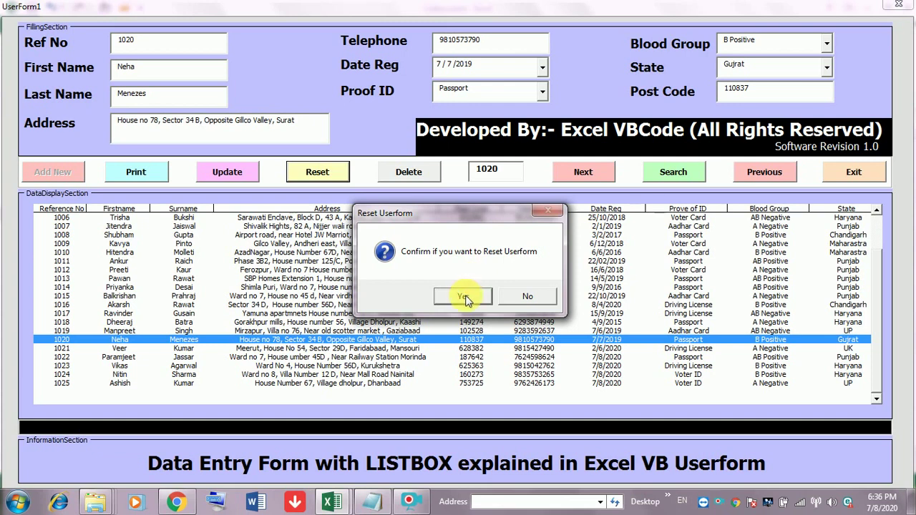
left_click(466, 299)
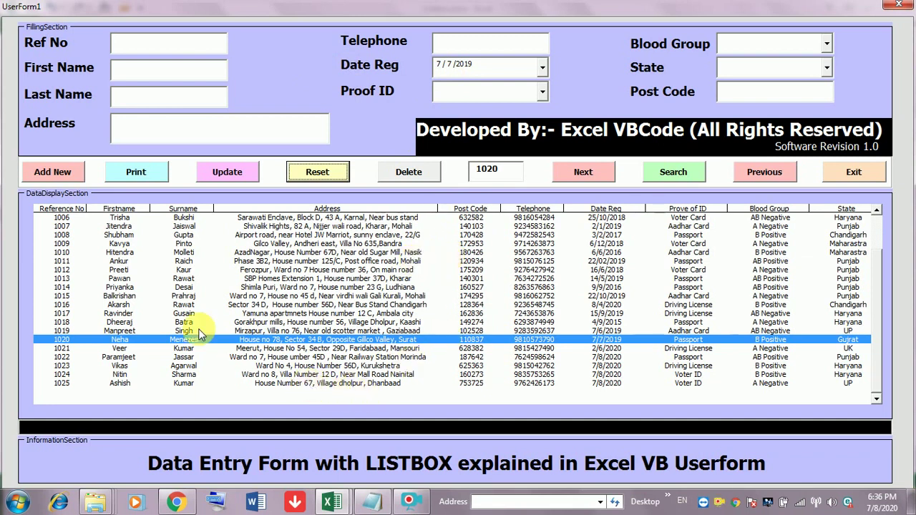
left_click(287, 383)
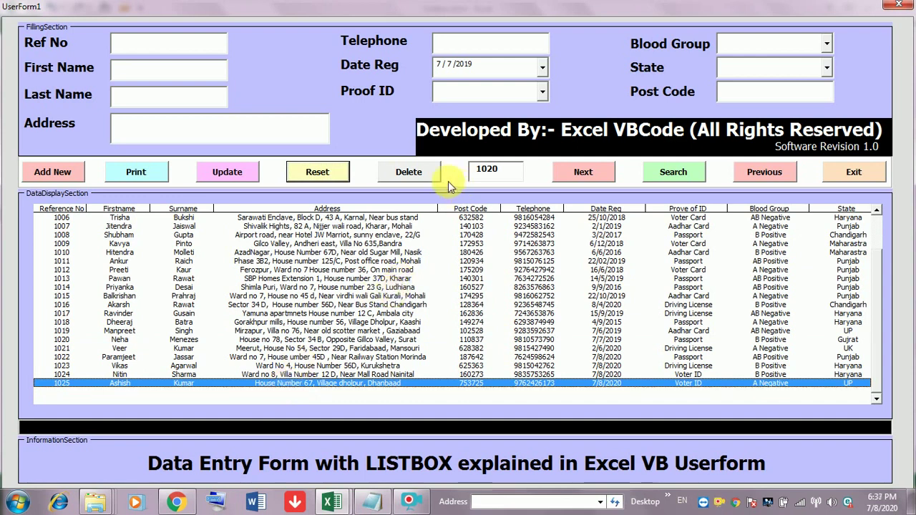
left_click(380, 289)
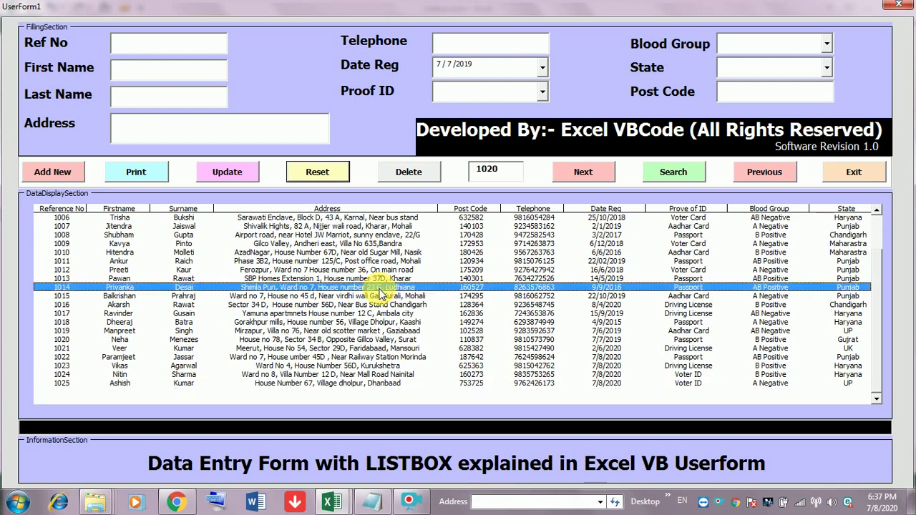
Delete record 1014 with confirmation, then select records 1015 and 1013 in the list.
left_click(406, 174)
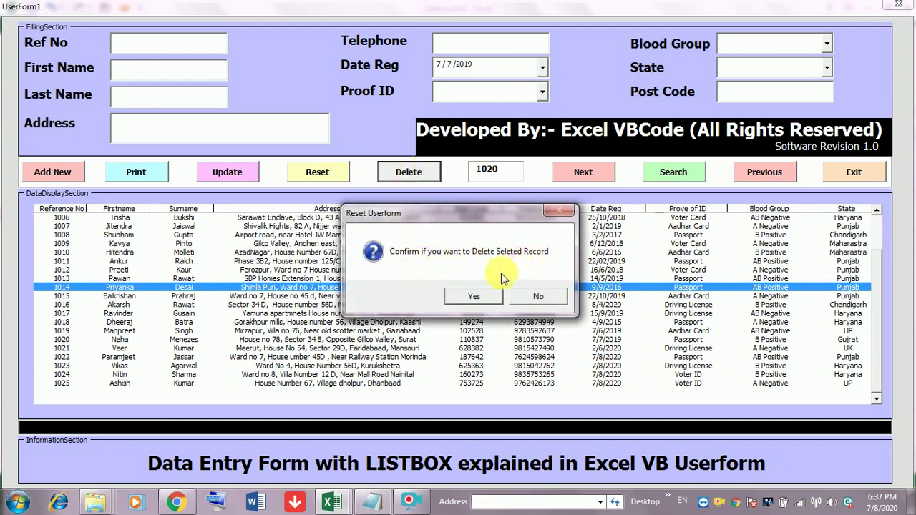
left_click(474, 296)
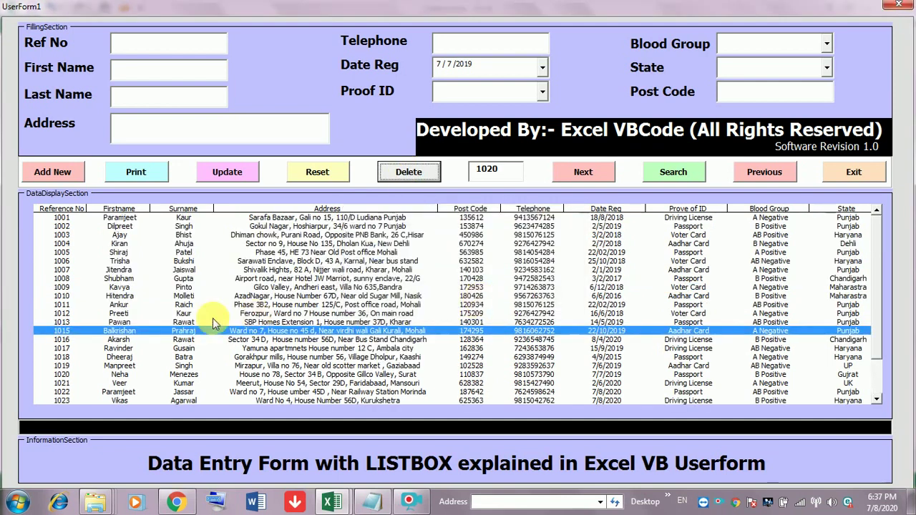
left_click(123, 331)
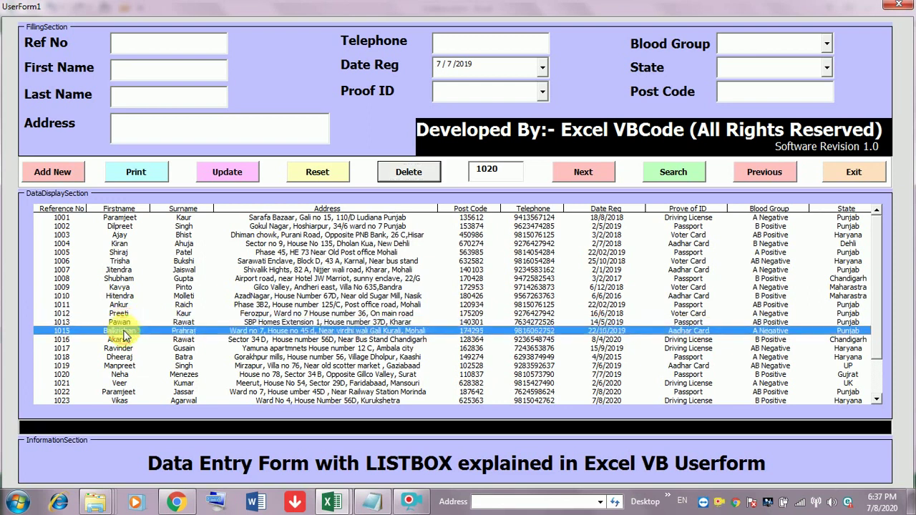
left_click(122, 323)
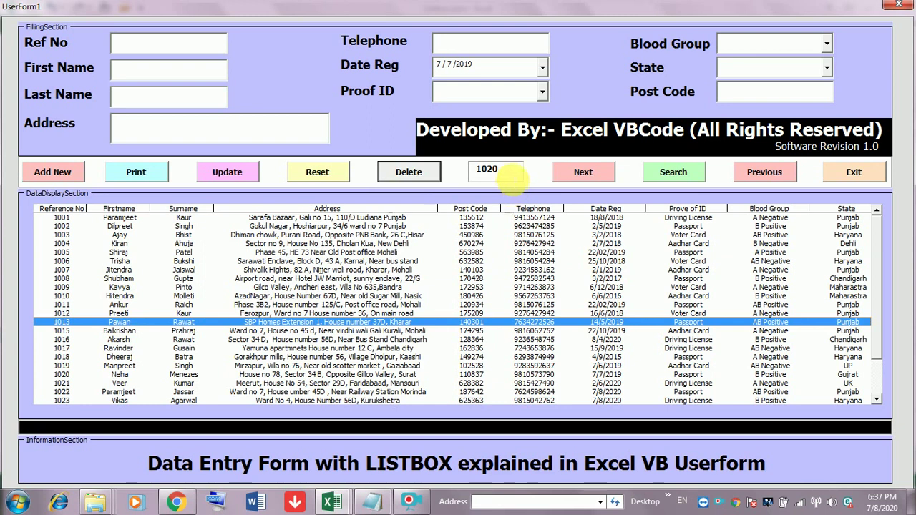
Search for record 1010 instead of 1020 to load it into the form.
left_click(506, 171)
left_click_drag(510, 174, 466, 180)
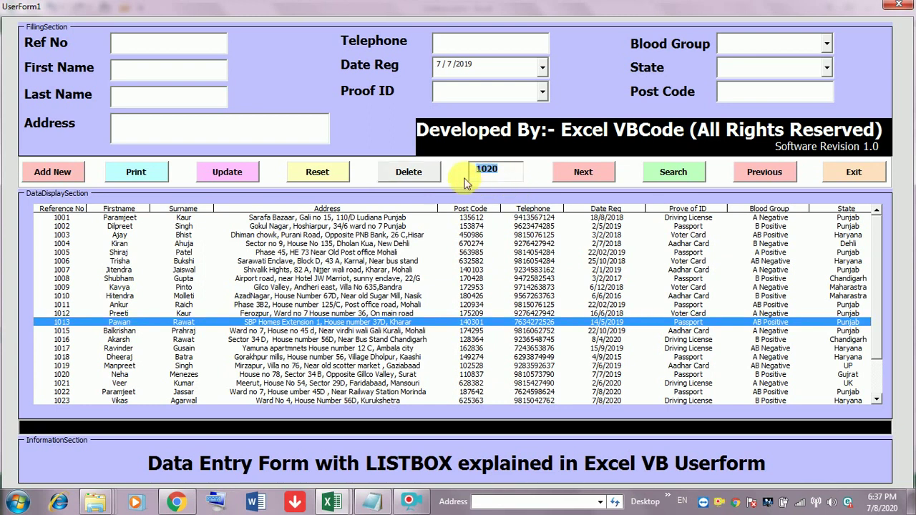
type("1010")
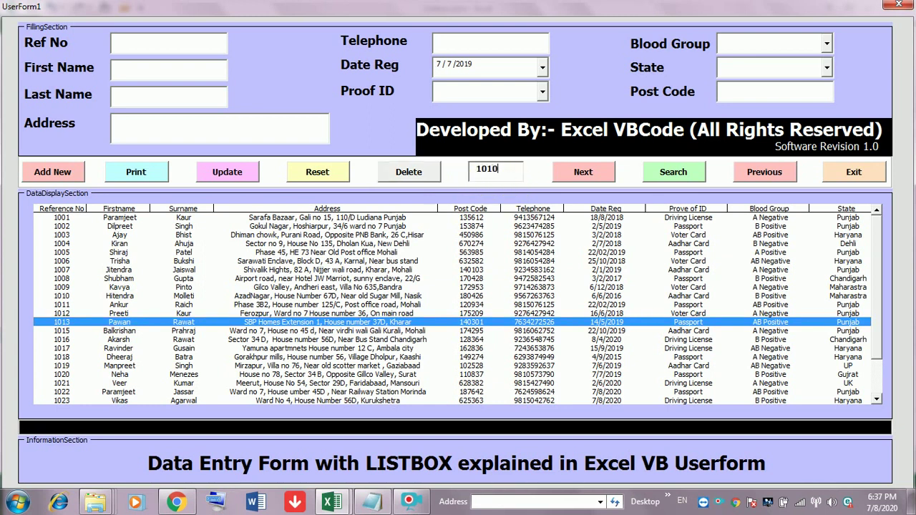
left_click(681, 177)
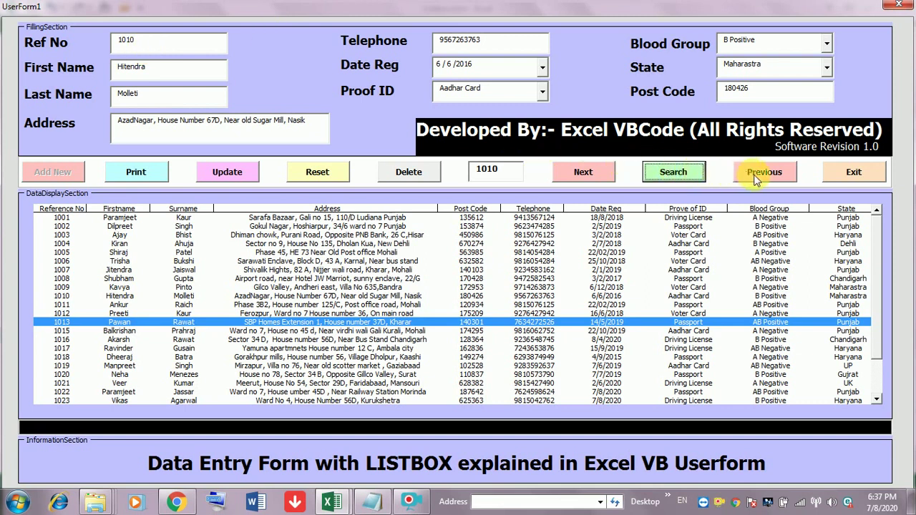
Step back three records to 1007, then forward six records to 1013.
left_click(756, 179)
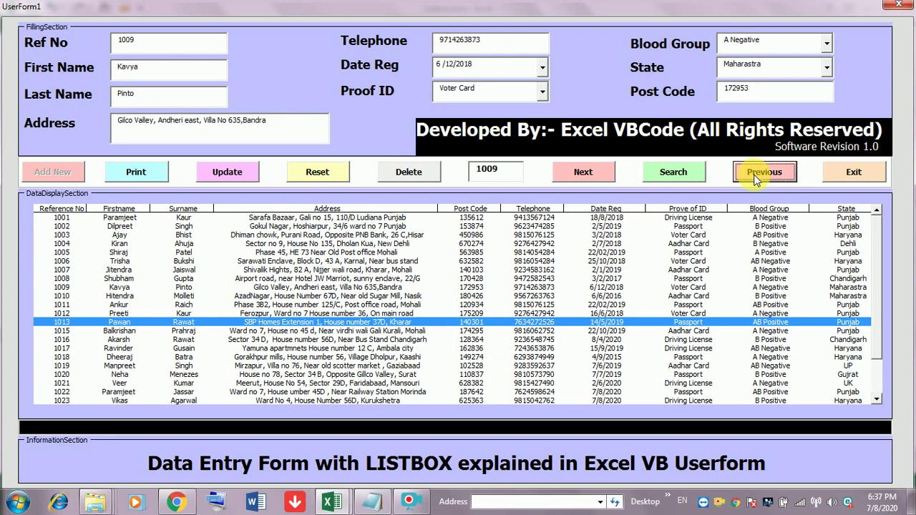
left_click(757, 179)
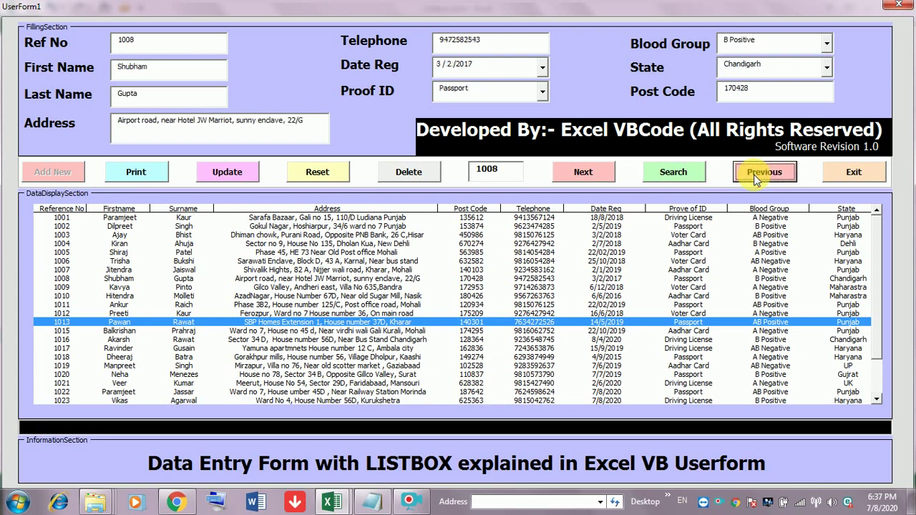
left_click(756, 179)
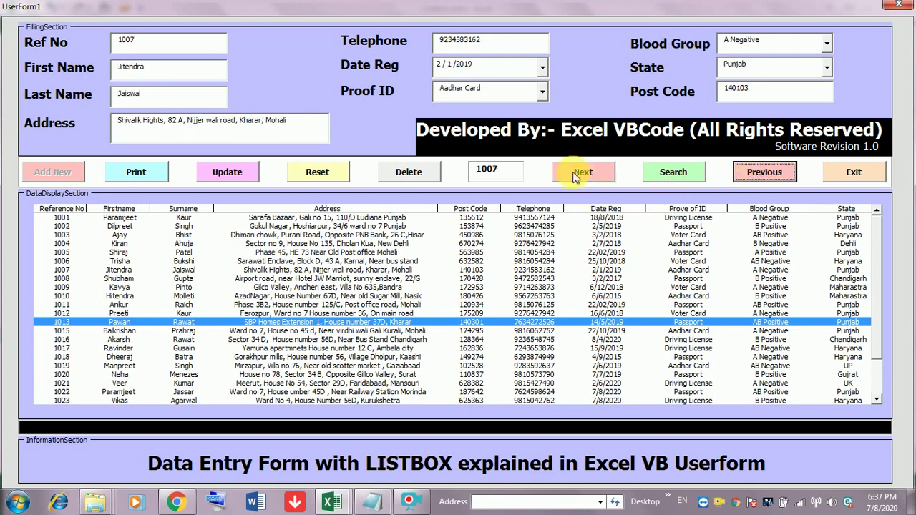
left_click(576, 176)
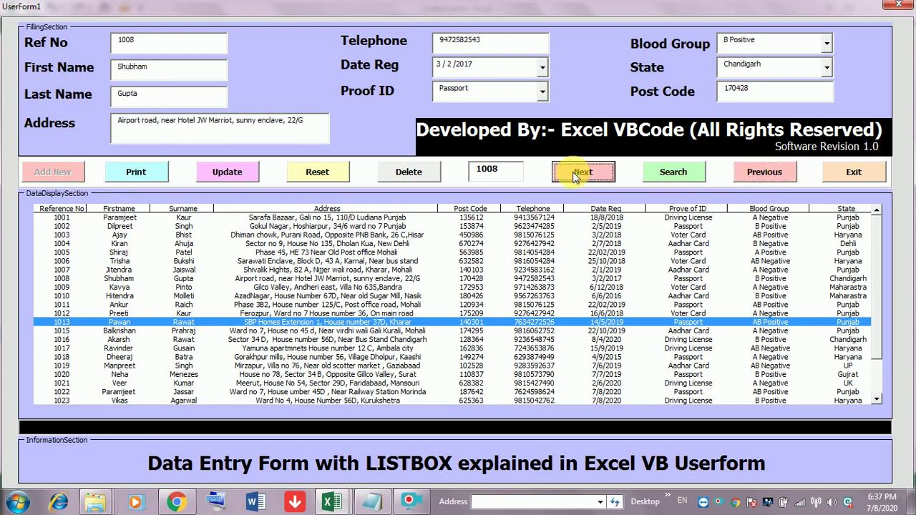
left_click(576, 177)
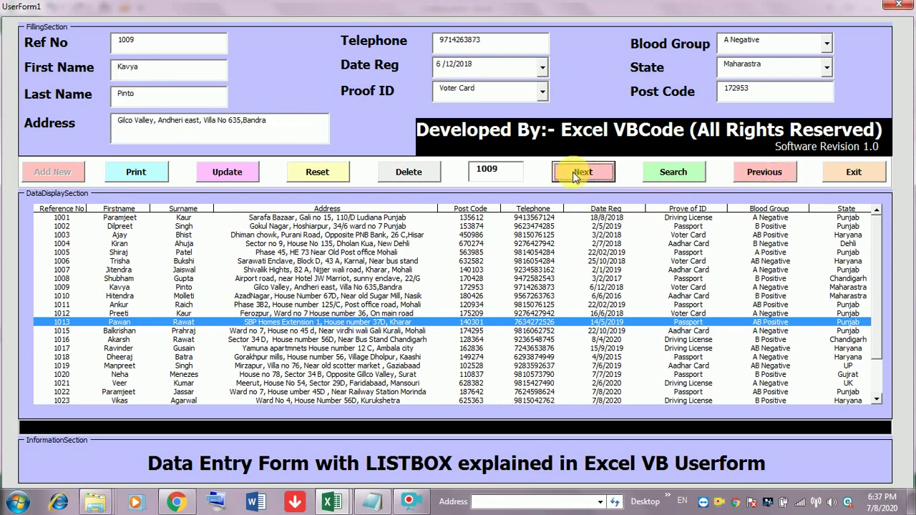
left_click(577, 176)
left_click(576, 177)
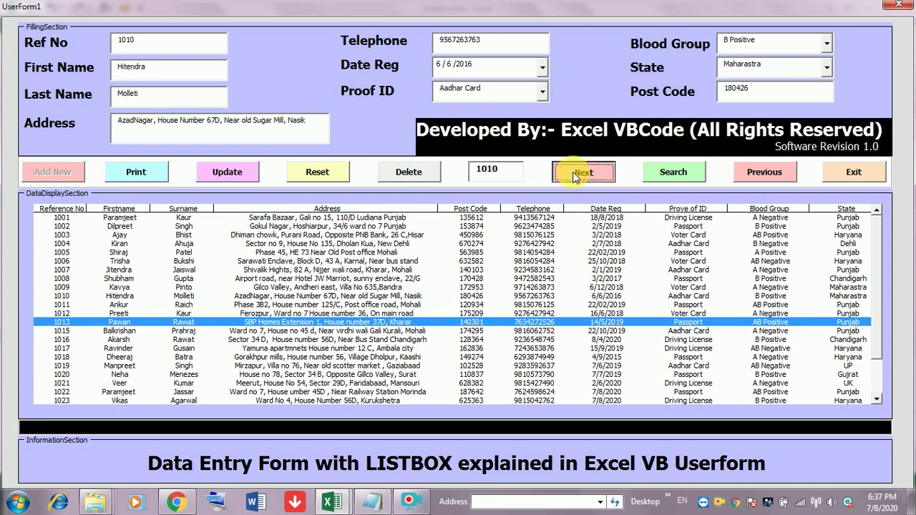
left_click(576, 177)
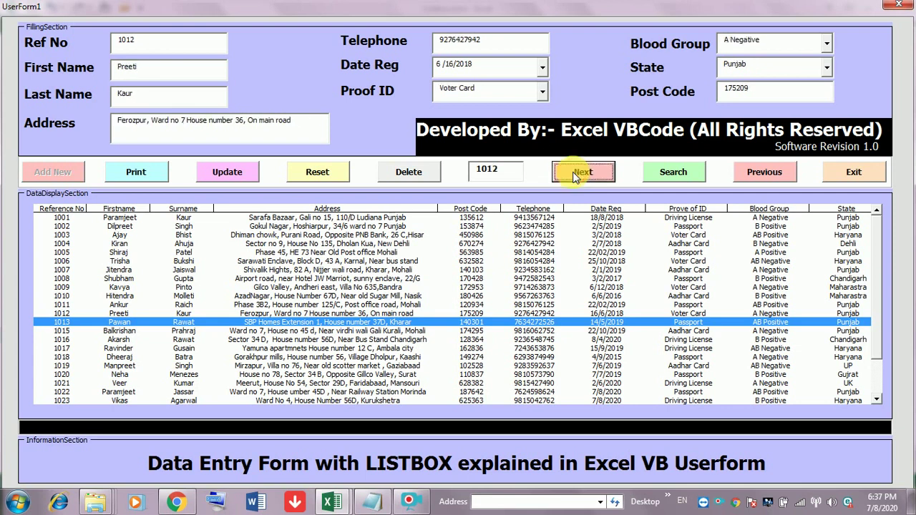
left_click(577, 177)
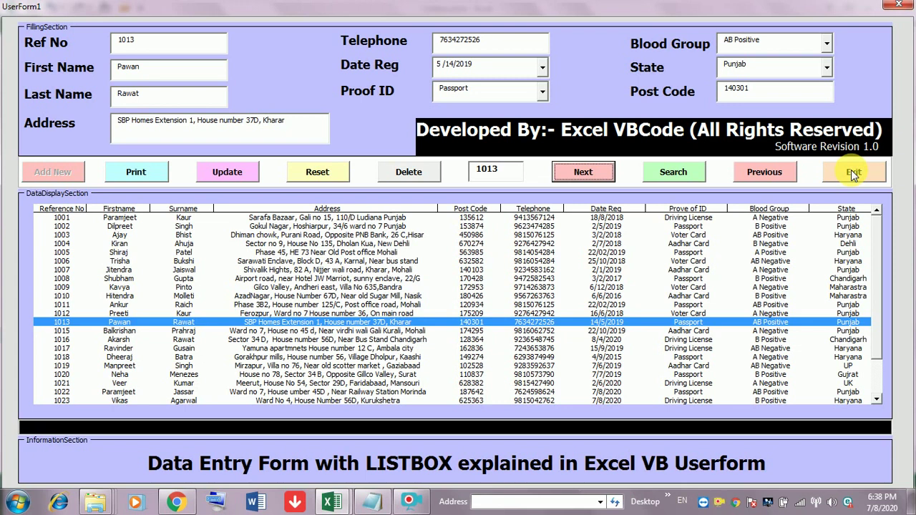
Exit the data entry form, confirming Yes in the exit dialog.
left_click(853, 175)
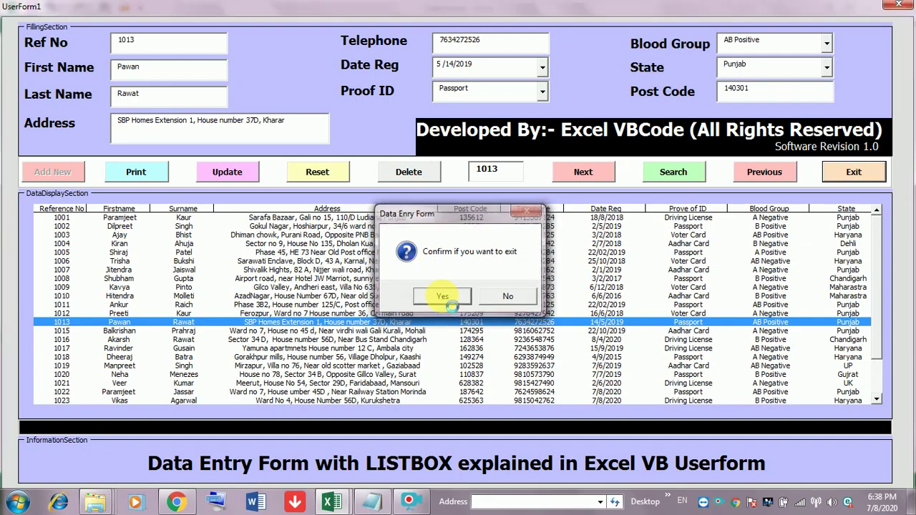
left_click(443, 297)
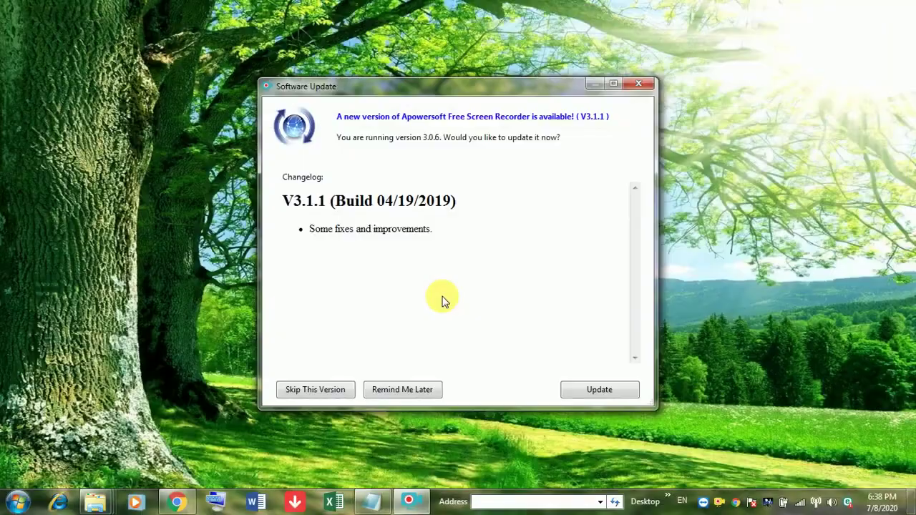
Postpone the screen recorder update and open drive C through the Run prompt.
left_click(393, 388)
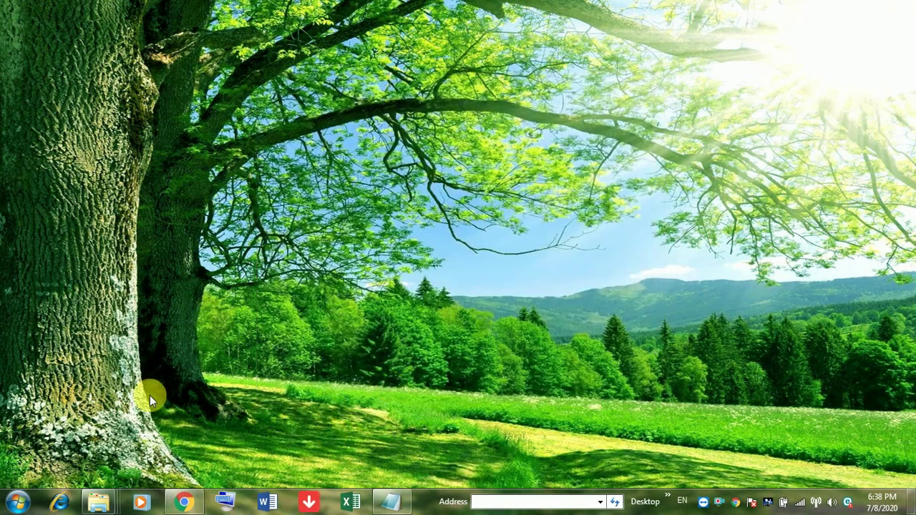
key("super+r")
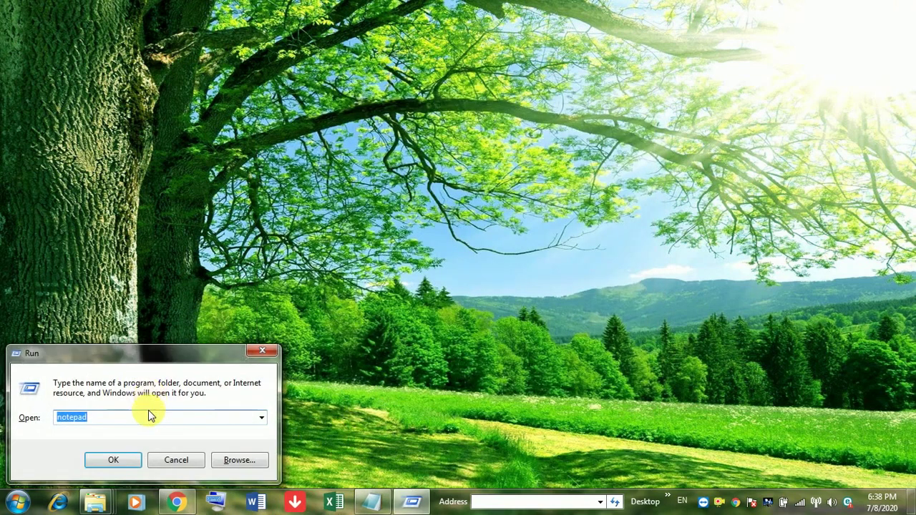
type("c:")
left_click(112, 454)
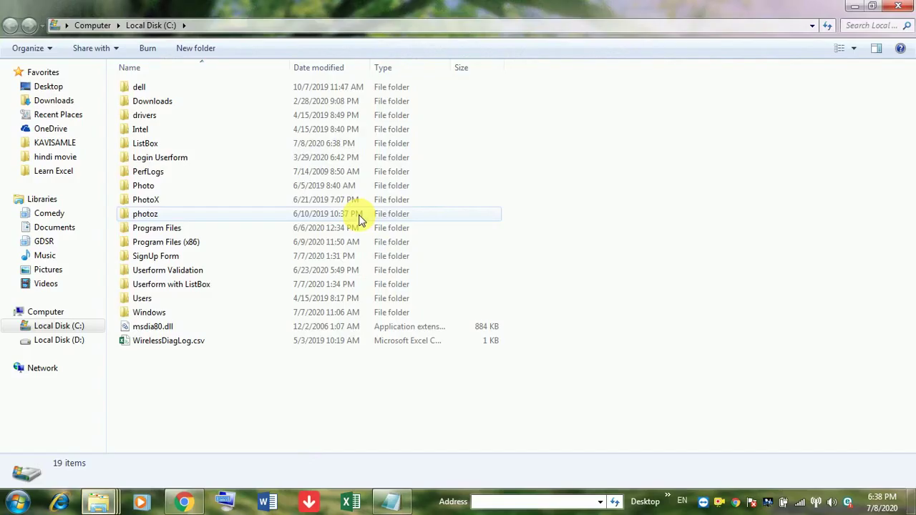
Open Listbox.xlsm from the ListBox folder in Excel.
double_click(151, 144)
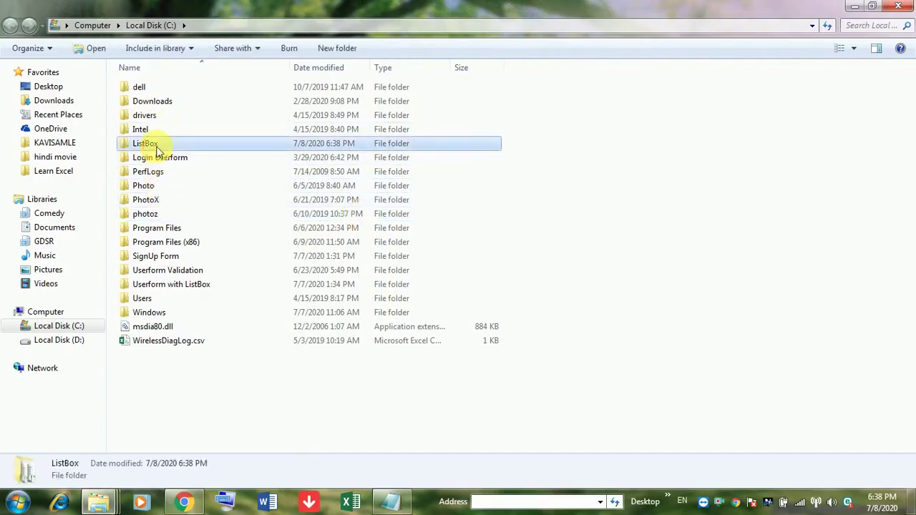
right_click(158, 86)
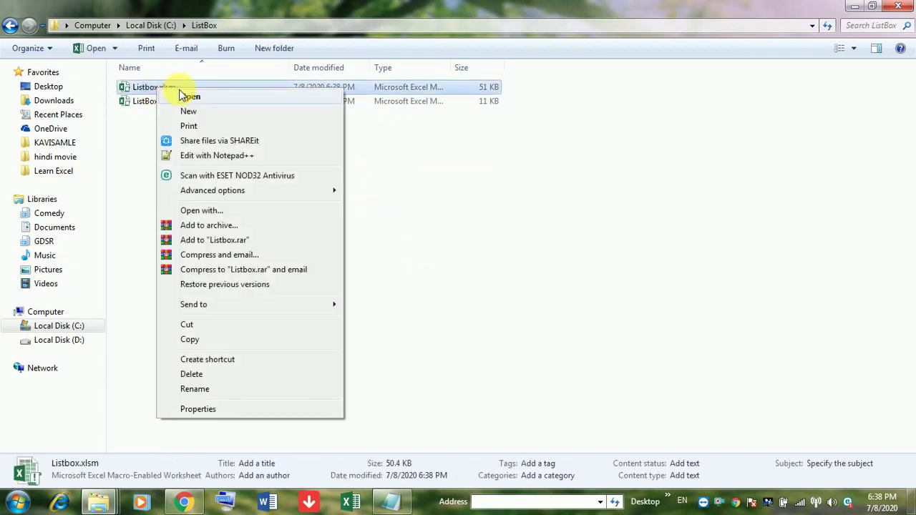
left_click(180, 93)
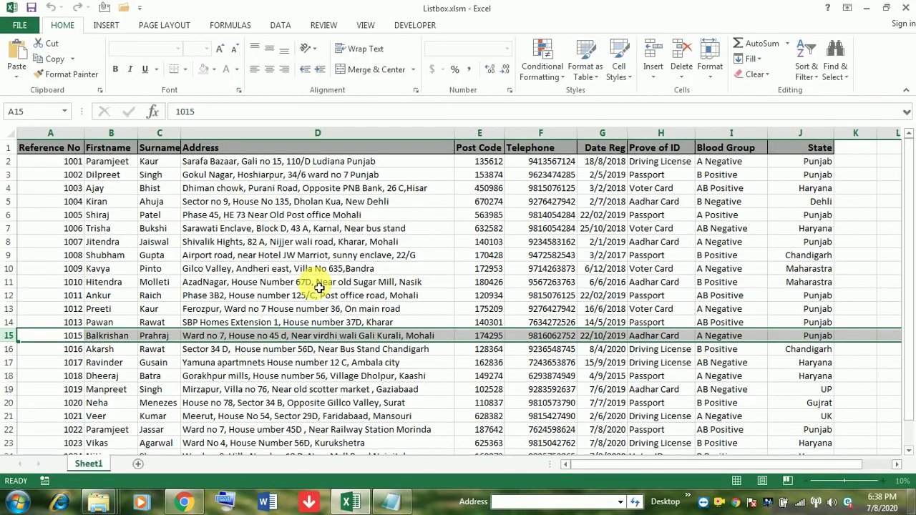
Select the cells for records 1015 and 1013, then open the VBA editor from Developer.
left_click(91, 325)
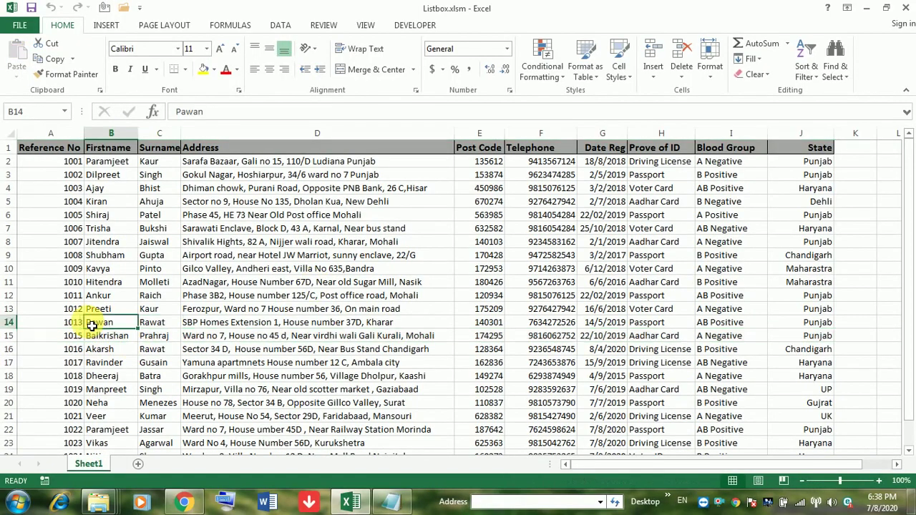
left_click(67, 322)
left_click(63, 336)
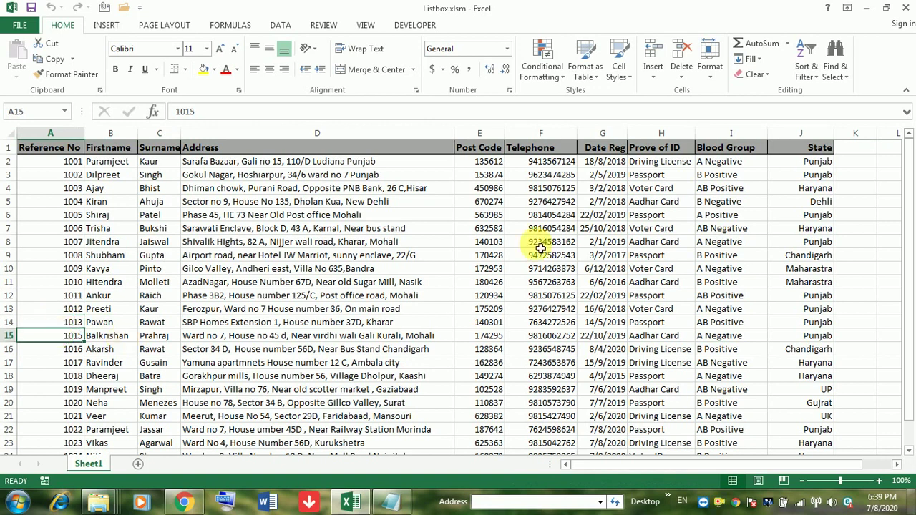
scroll(907, 214, "down", 1)
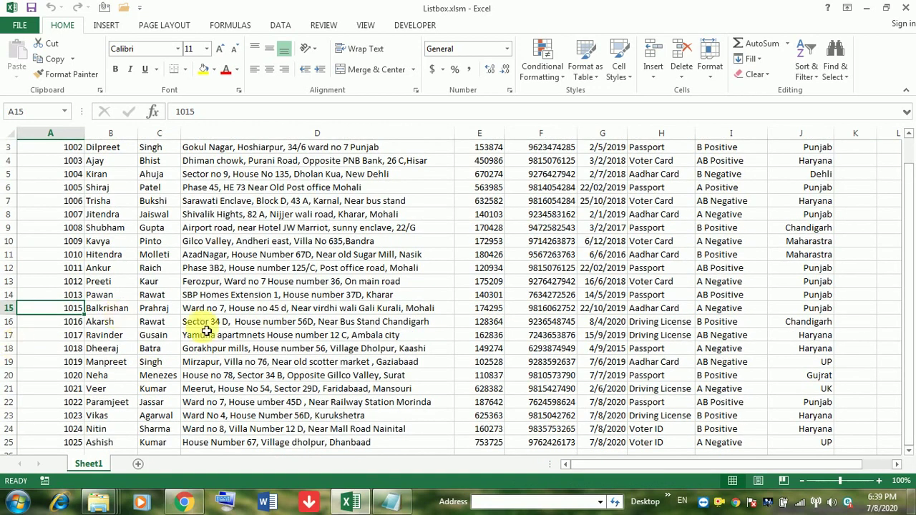
left_click(47, 295)
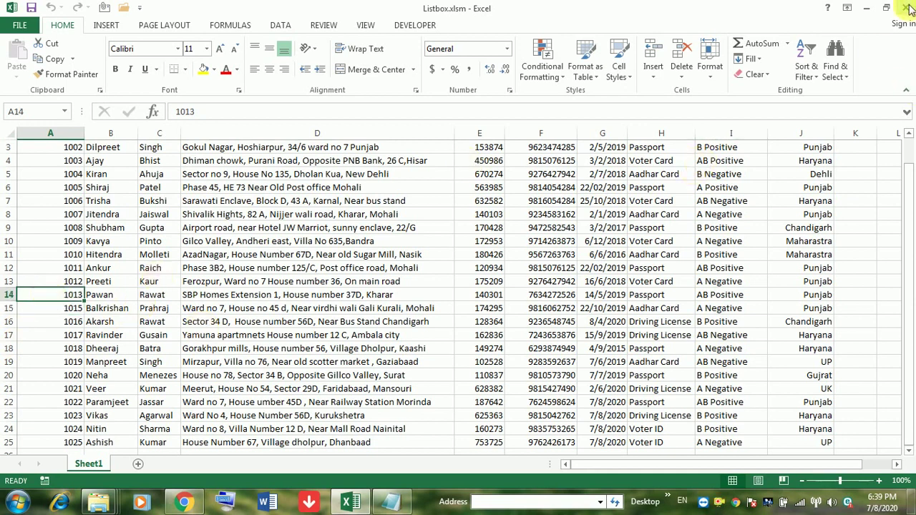
left_click(412, 24)
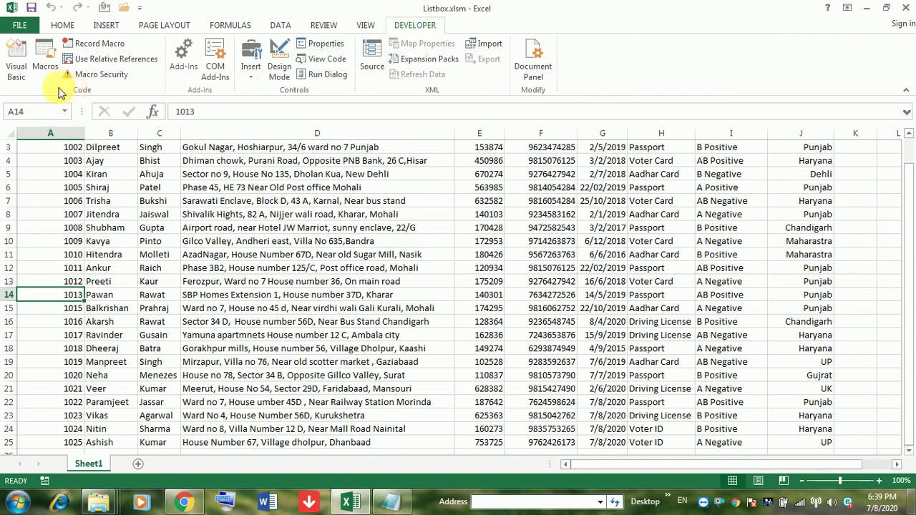
left_click(17, 63)
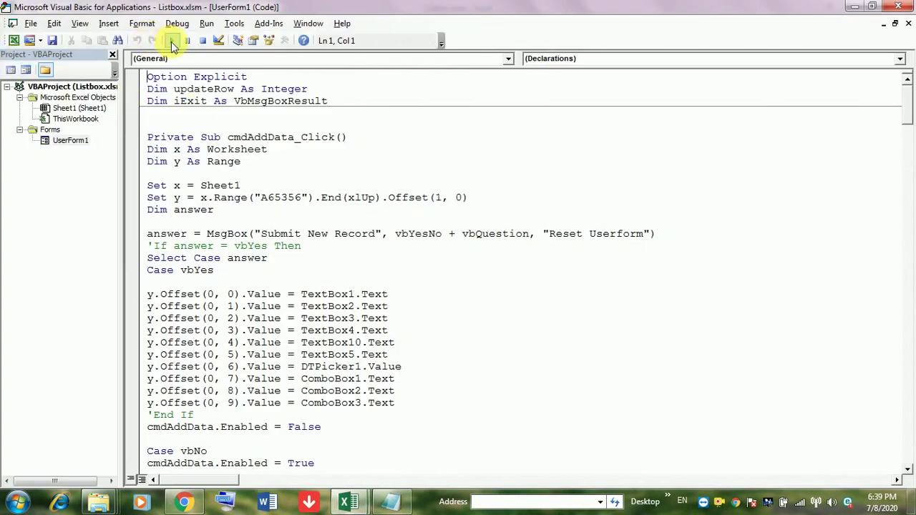
Run UserForm1, scroll through its record list, then close the running form.
left_click(172, 43)
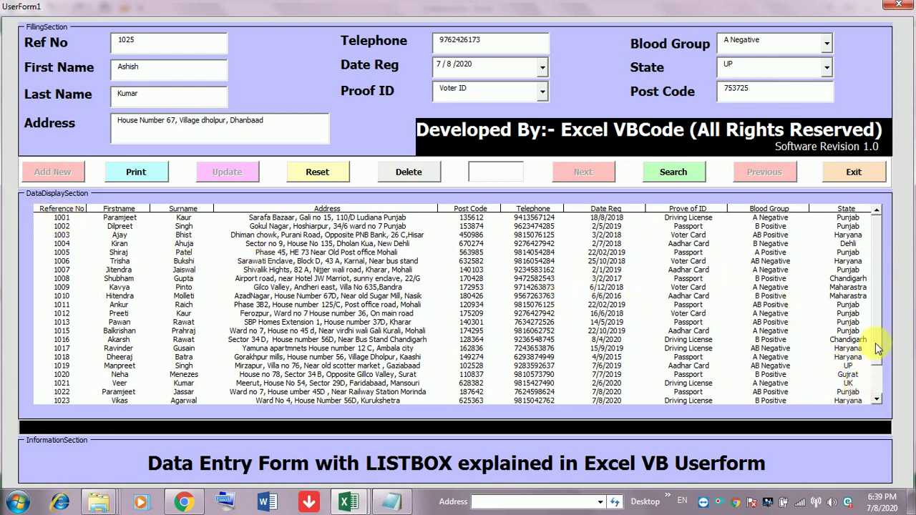
left_click_drag(876, 340, 876, 387)
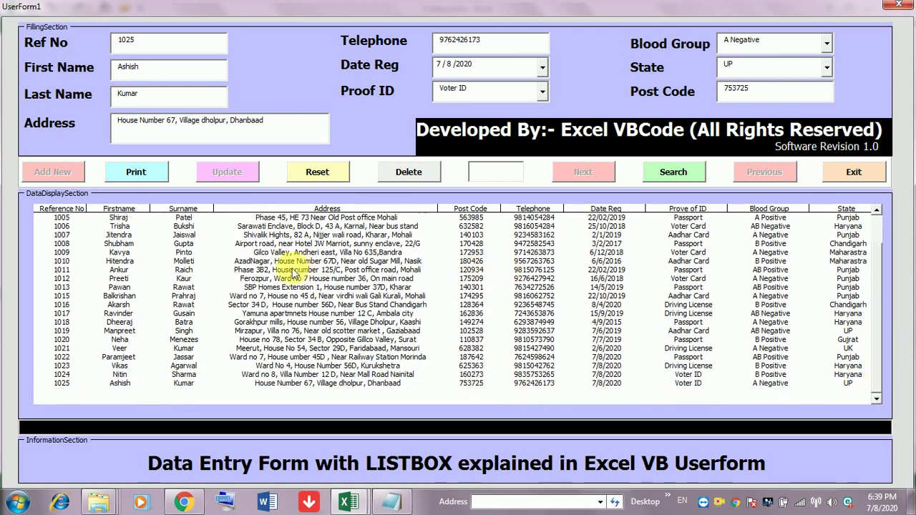
left_click(908, 6)
left_click(895, 6)
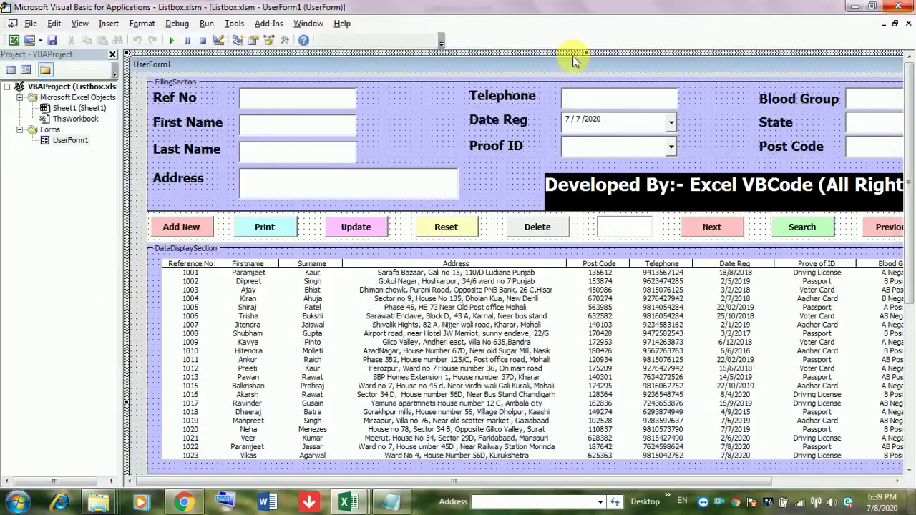
Close Listbox.xlsm without saving and open ListBoxLive.xlsm from Explorer.
left_click(901, 8)
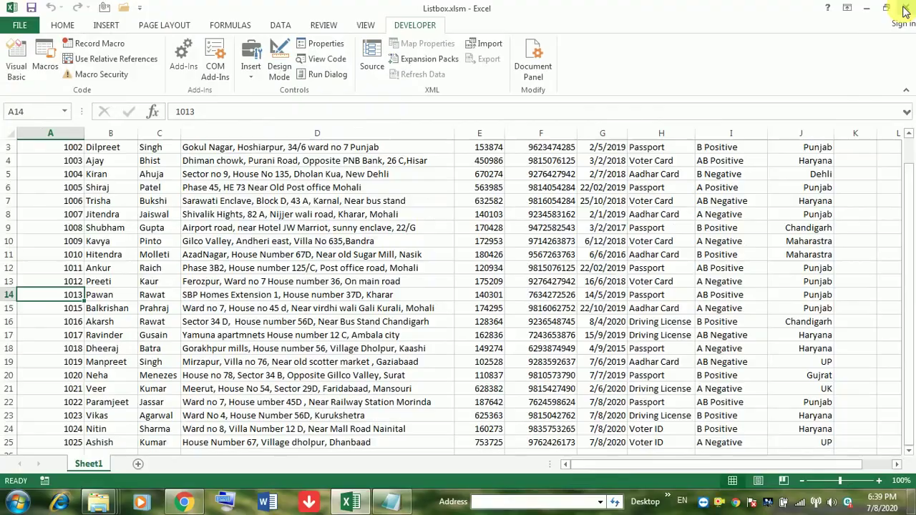
left_click(905, 7)
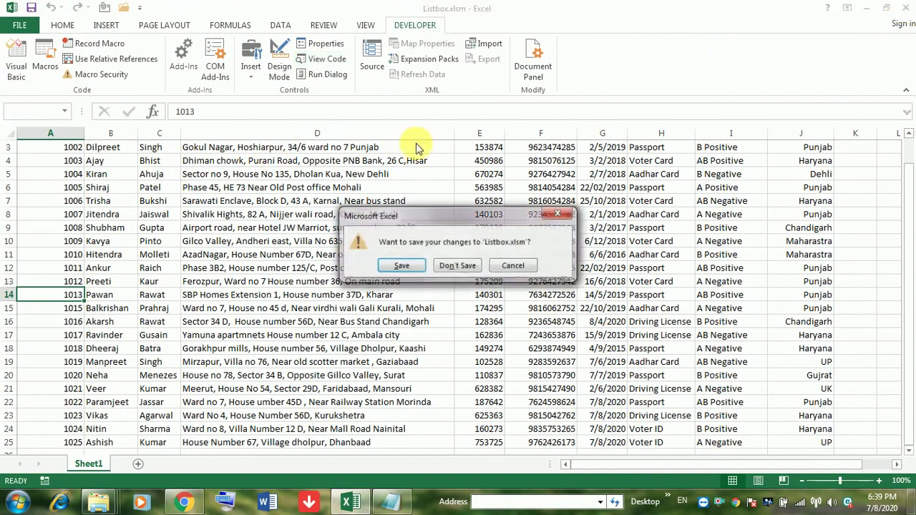
left_click(458, 265)
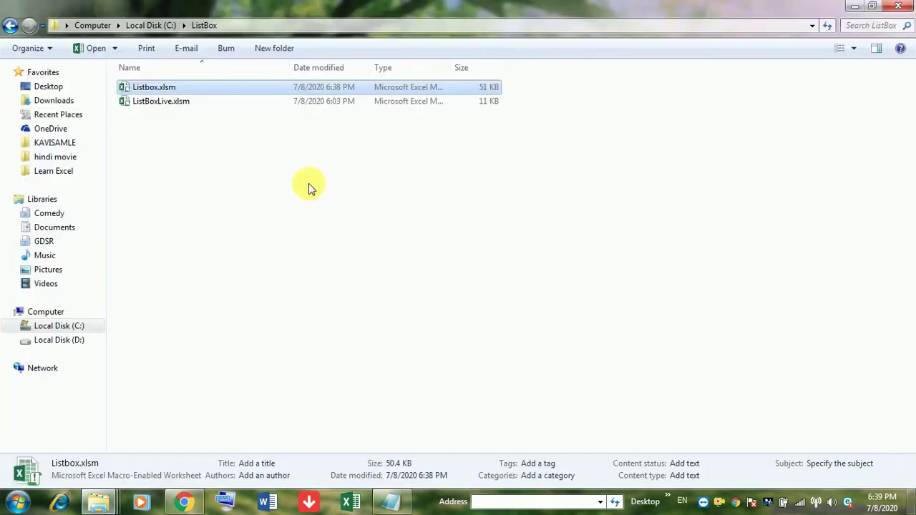
right_click(157, 104)
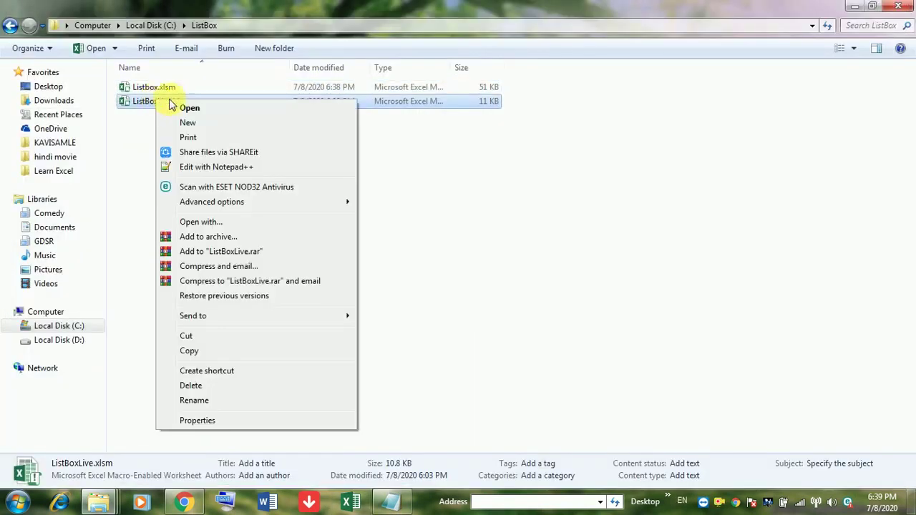
left_click(188, 108)
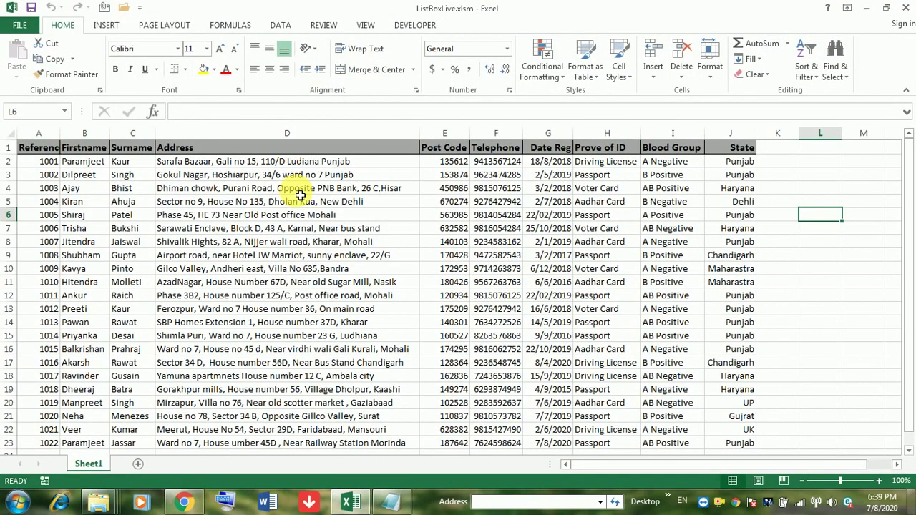
Open the VBA editor for ListBoxLive.xlsm from the Developer tab.
left_click(858, 308)
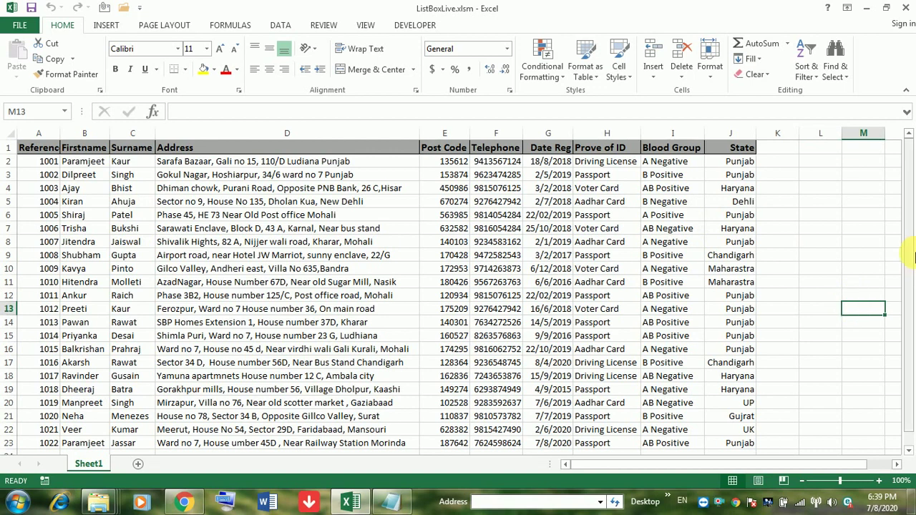
left_click(427, 26)
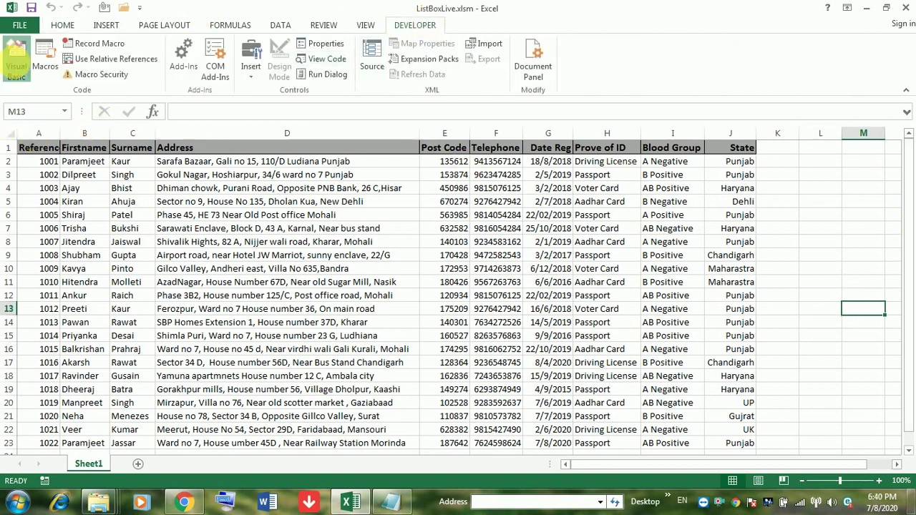
left_click(15, 68)
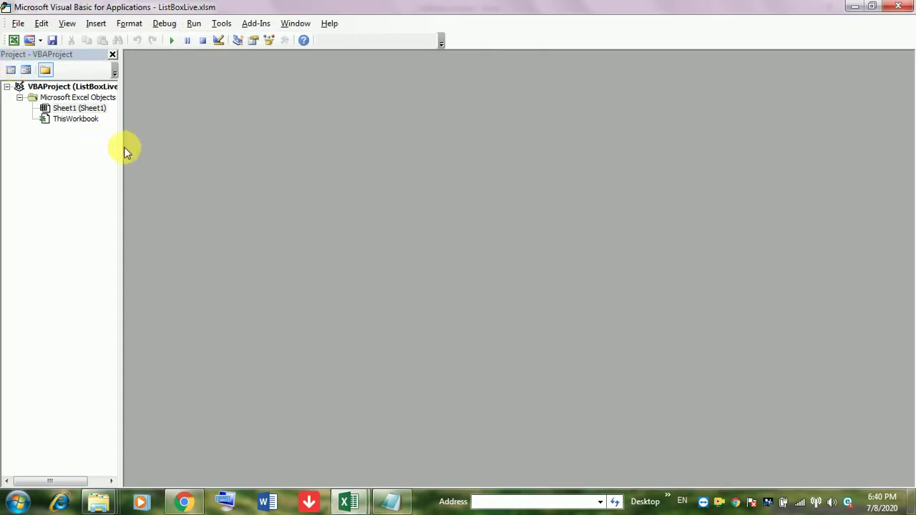
Insert a new blank UserForm and show its Properties window.
left_click(97, 25)
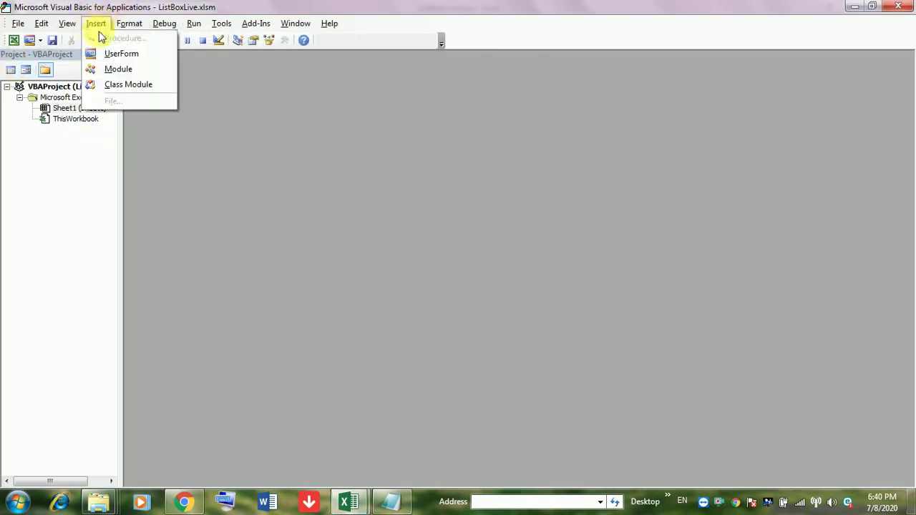
left_click(113, 53)
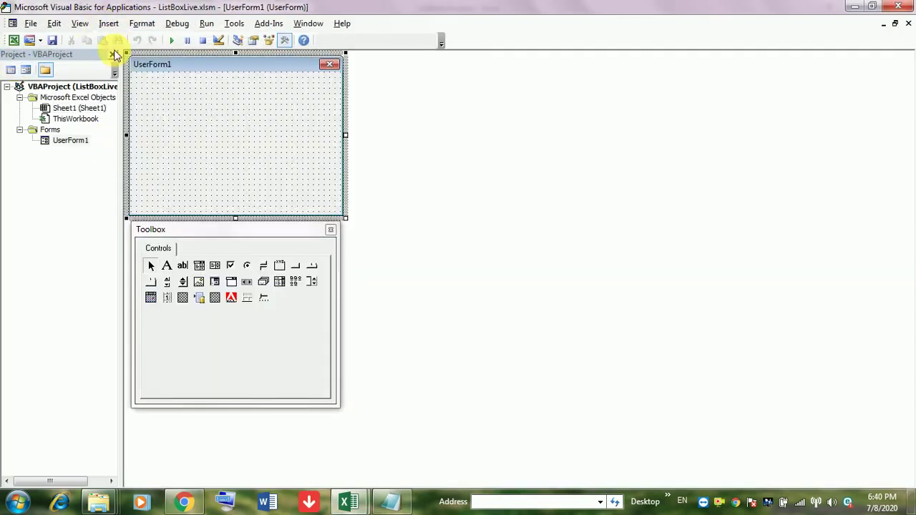
right_click(204, 135)
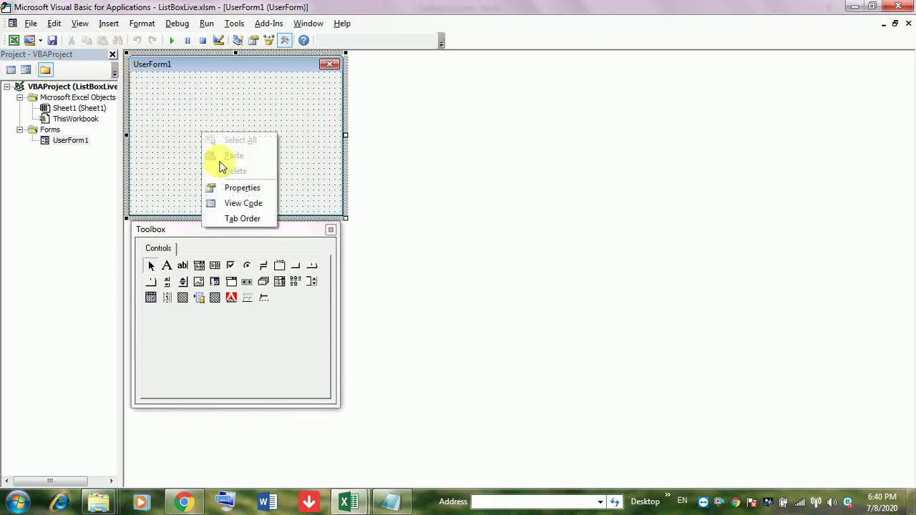
left_click(233, 187)
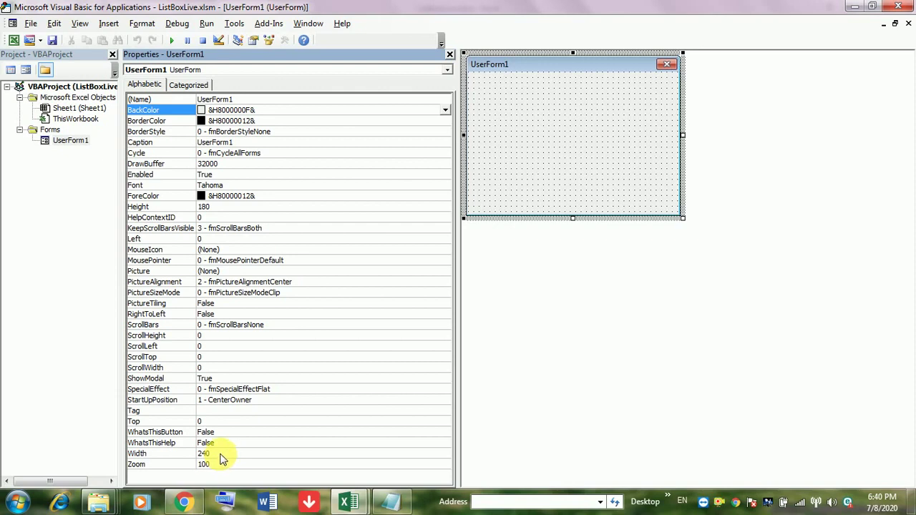
Set UserForm1's Height to 776 and Width to 1080, then close Properties.
left_click(218, 208)
left_click(176, 208)
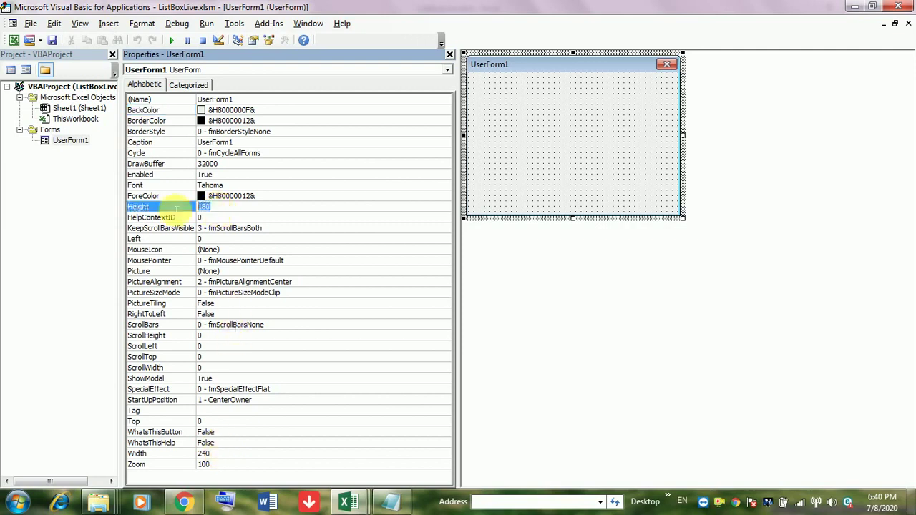
type("776")
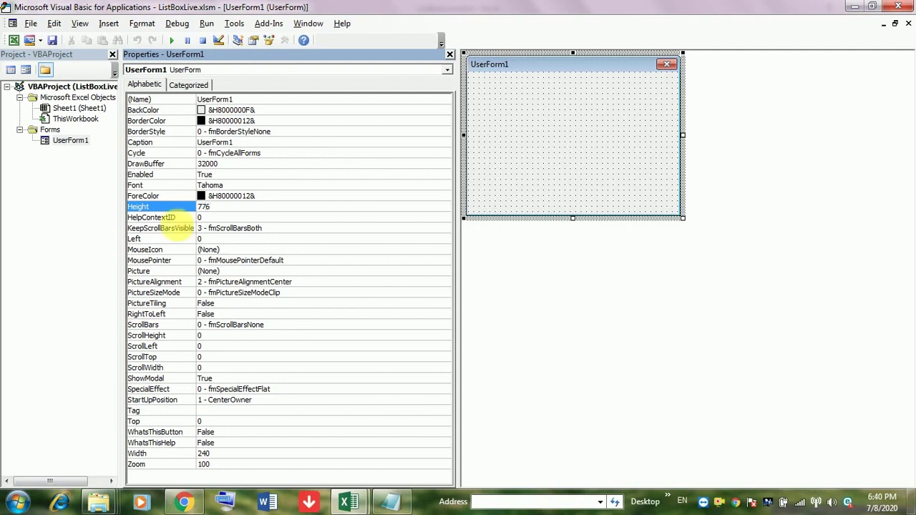
left_click(209, 454)
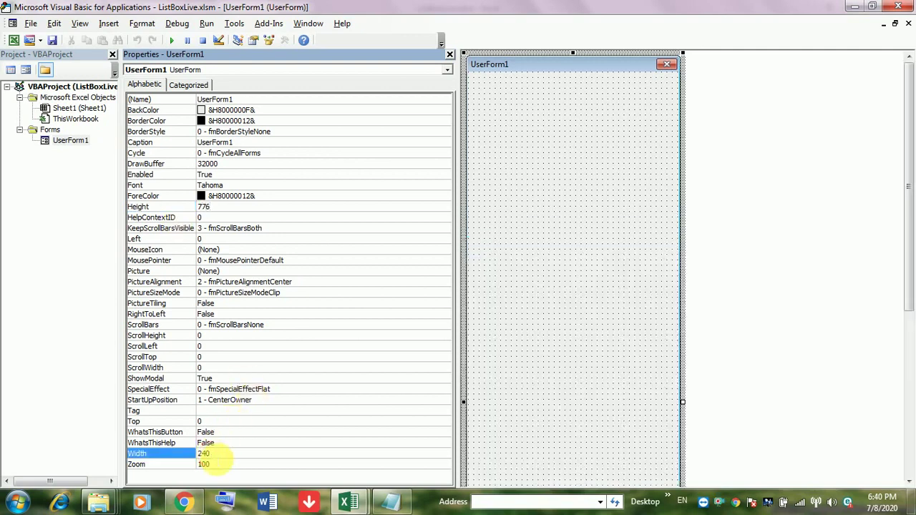
left_click(189, 455)
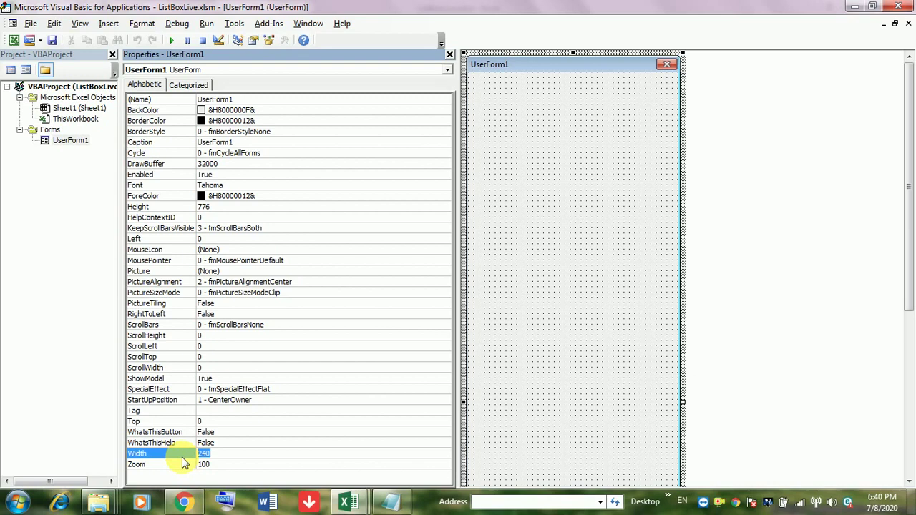
type("080")
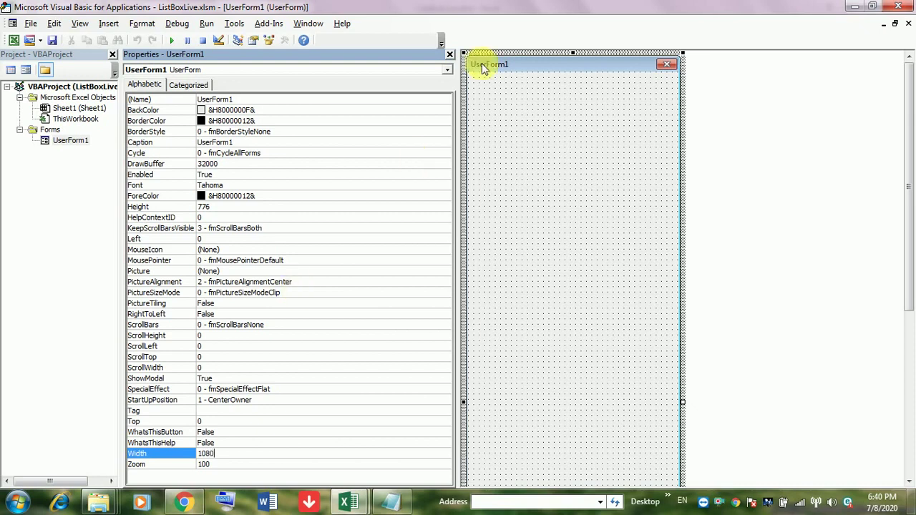
left_click(449, 55)
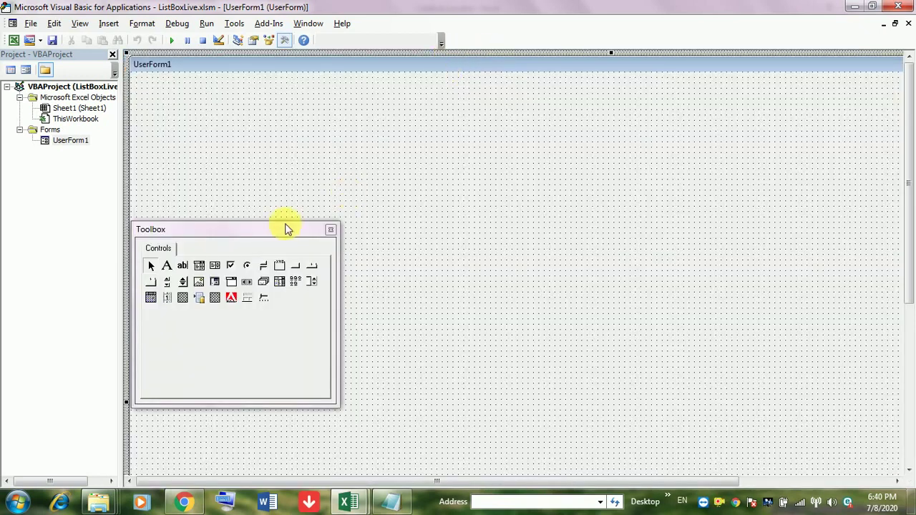
Draw Frame1 across the top of UserForm1, stretched nearly to the form's right edge.
left_click_drag(280, 230, 180, 291)
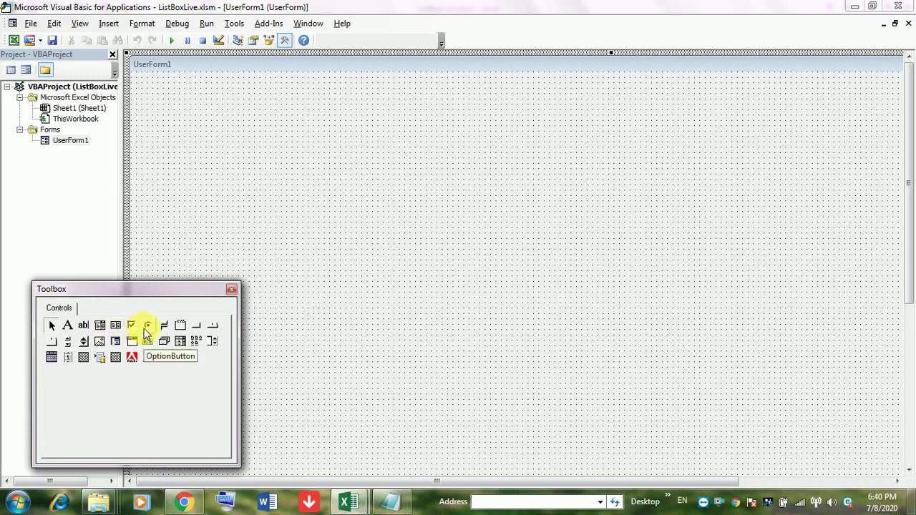
left_click(179, 325)
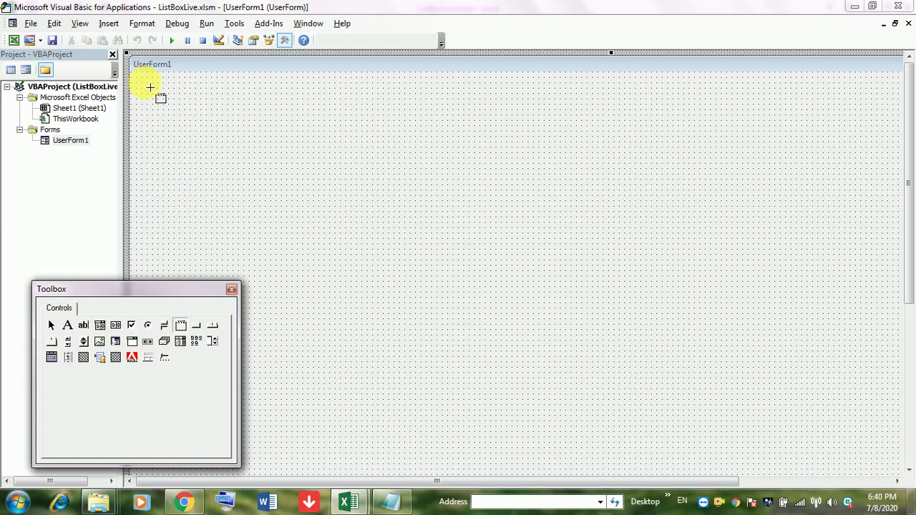
mouse_move(148, 84)
left_mouse_down()
mouse_move(908, 153)
mouse_move(905, 229)
left_mouse_up()
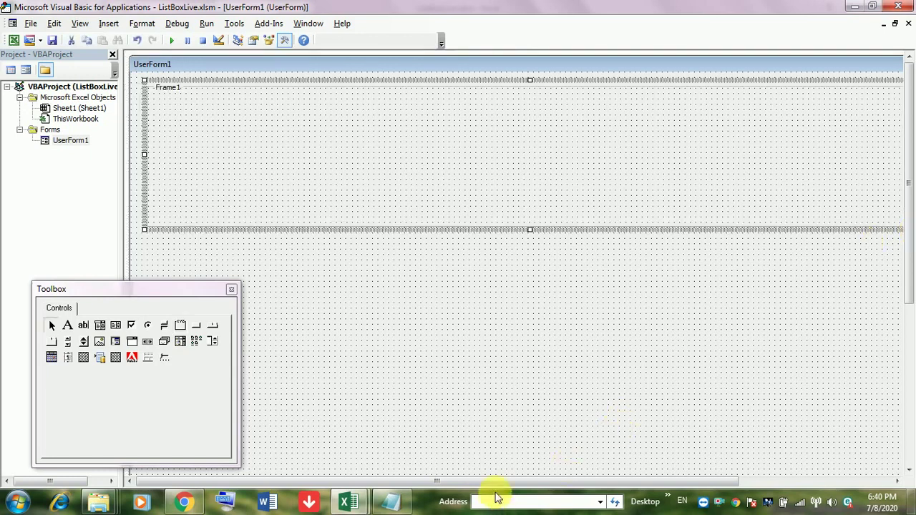
left_click_drag(497, 481, 577, 482)
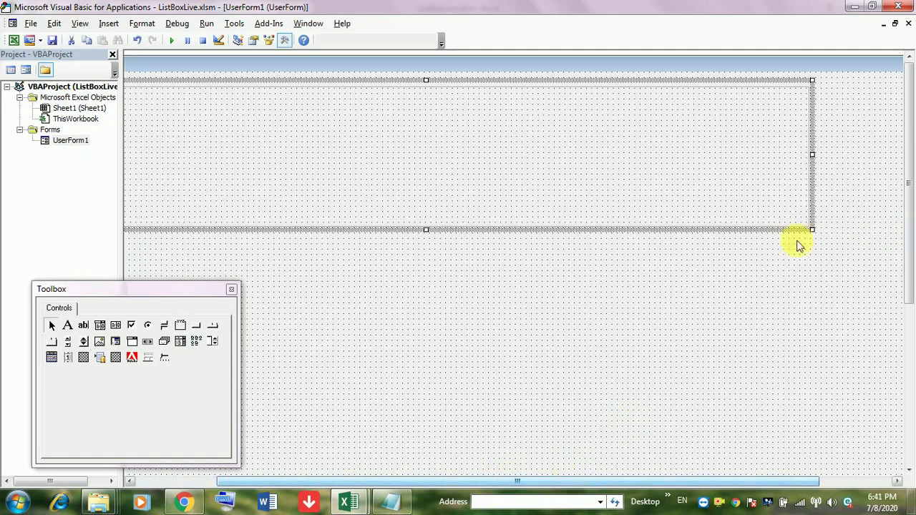
left_click_drag(820, 159, 909, 164)
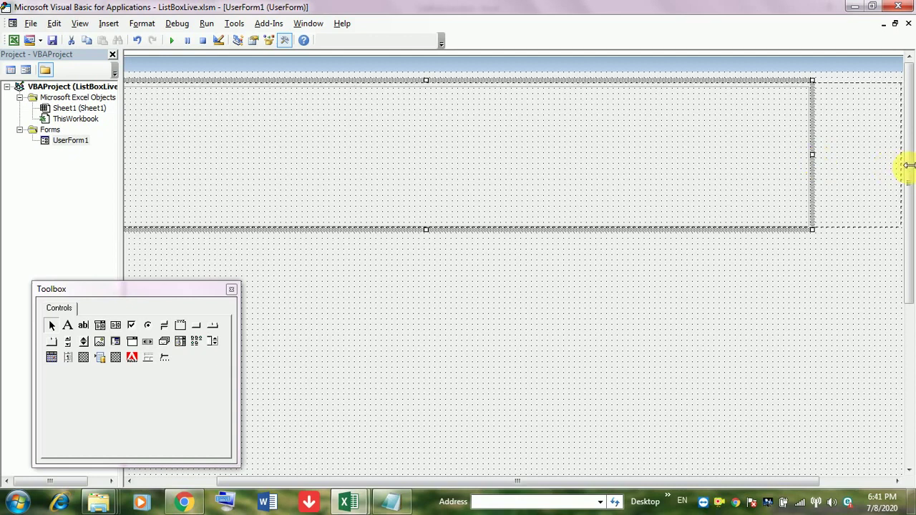
left_click_drag(907, 166, 902, 167)
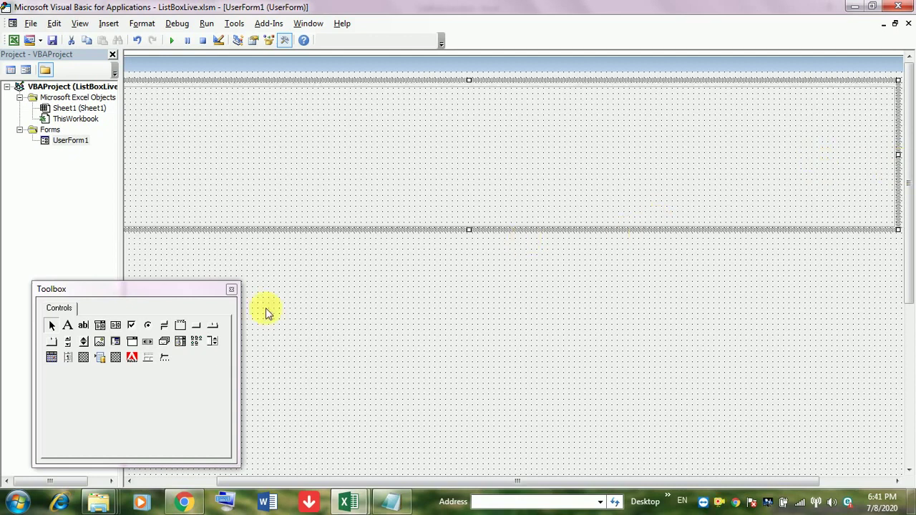
left_click_drag(440, 483, 360, 494)
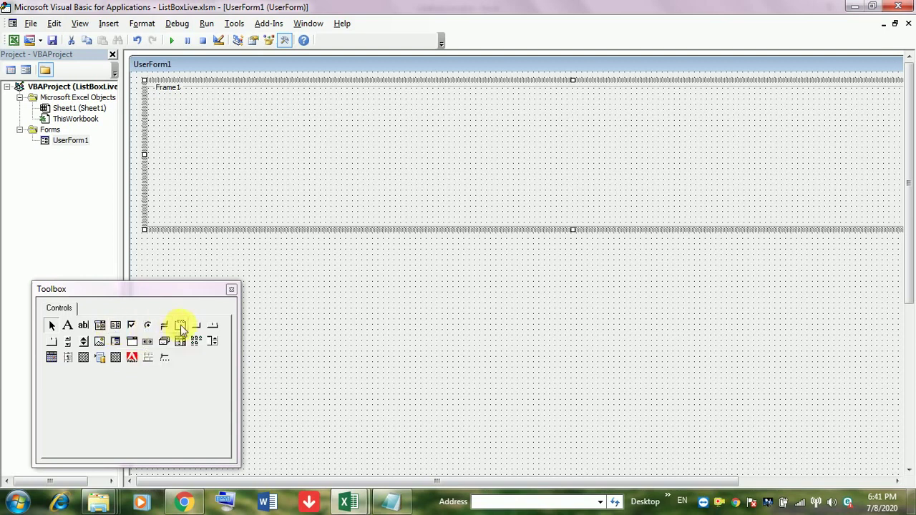
Draw Frame2 below Frame1 and widen it out to the form's right side.
left_click_drag(187, 293, 117, 325)
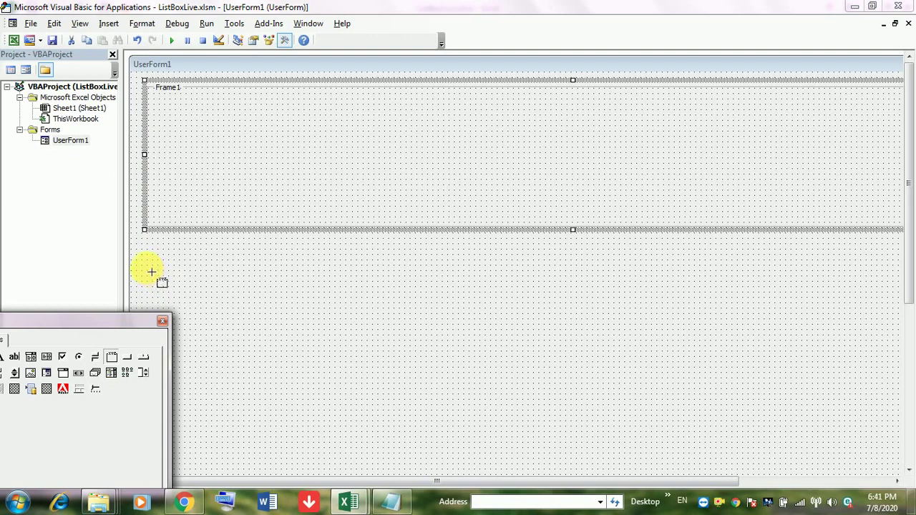
mouse_move(147, 266)
left_mouse_down()
mouse_move(855, 505)
mouse_move(906, 483)
left_mouse_up()
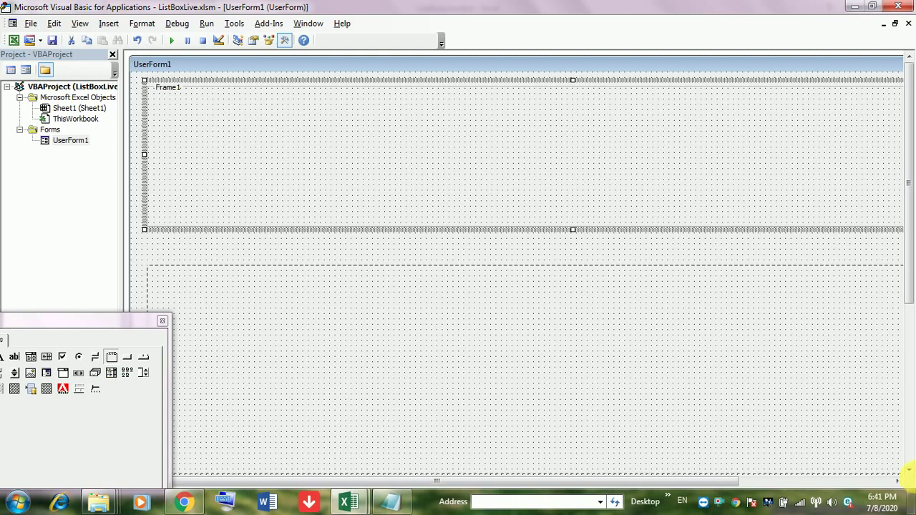
left_click_drag(907, 472, 905, 474)
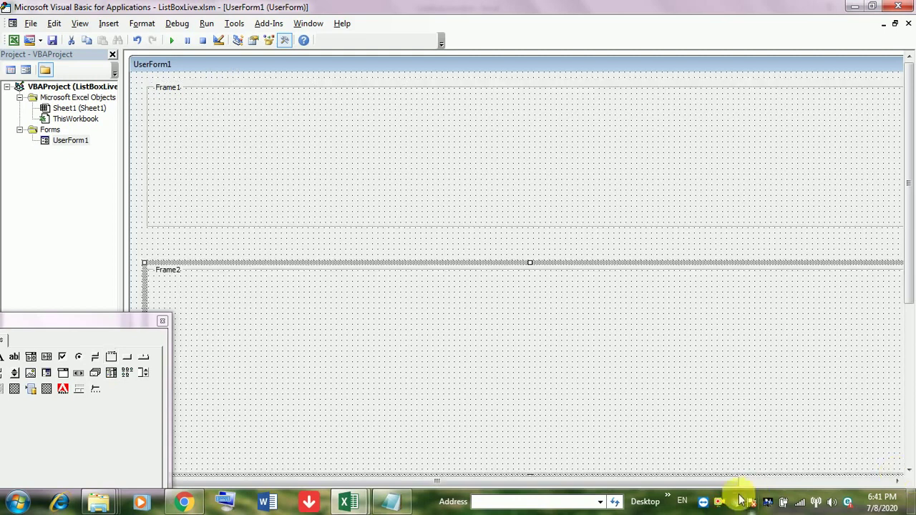
left_click(773, 482)
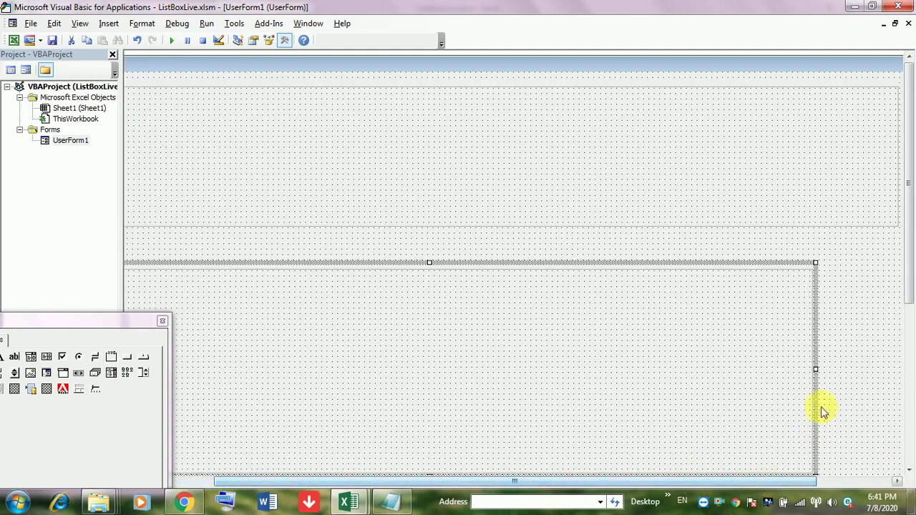
left_click_drag(821, 372, 903, 371)
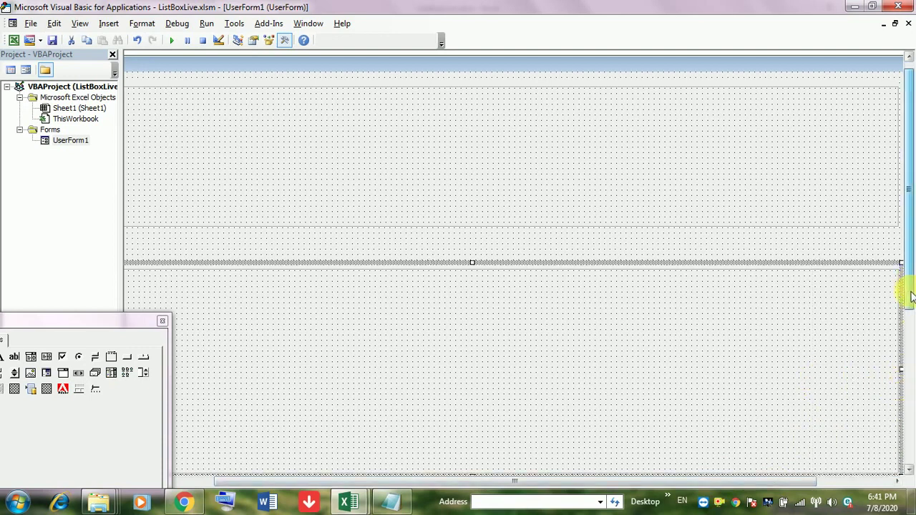
Make Frame2 taller and move the Toolbox higher up the screen.
left_click_drag(907, 278, 913, 352)
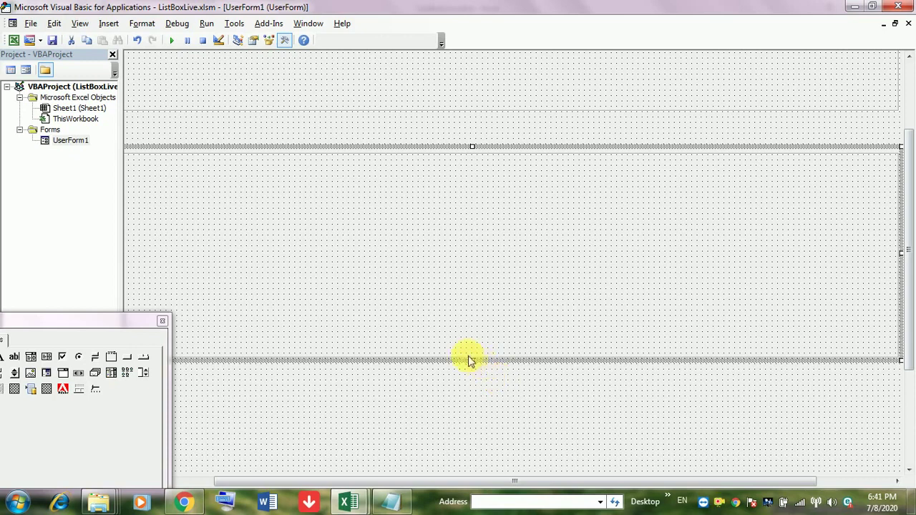
left_click_drag(474, 361, 472, 382)
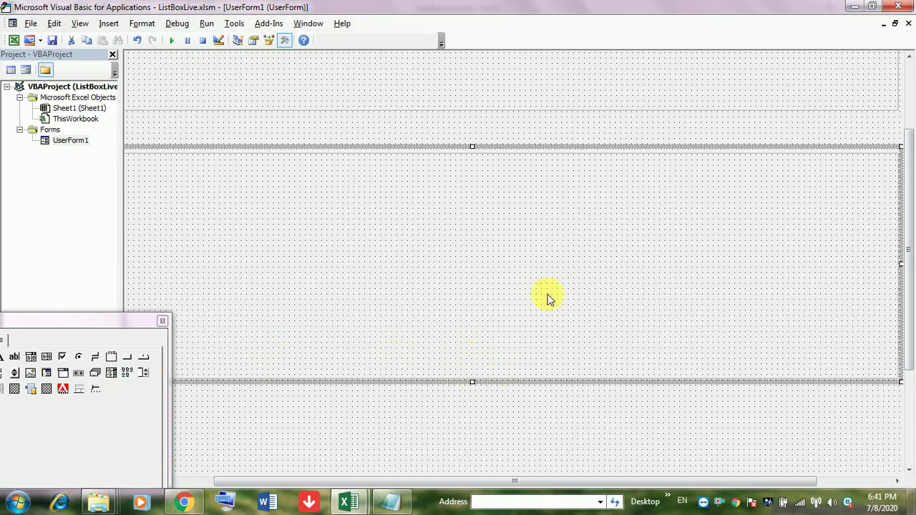
left_click_drag(909, 297, 907, 380)
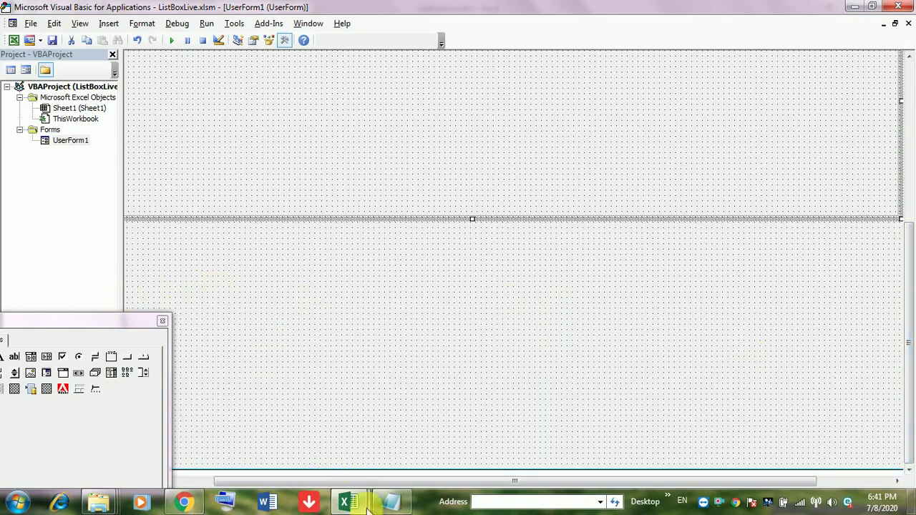
left_click_drag(348, 483, 262, 483)
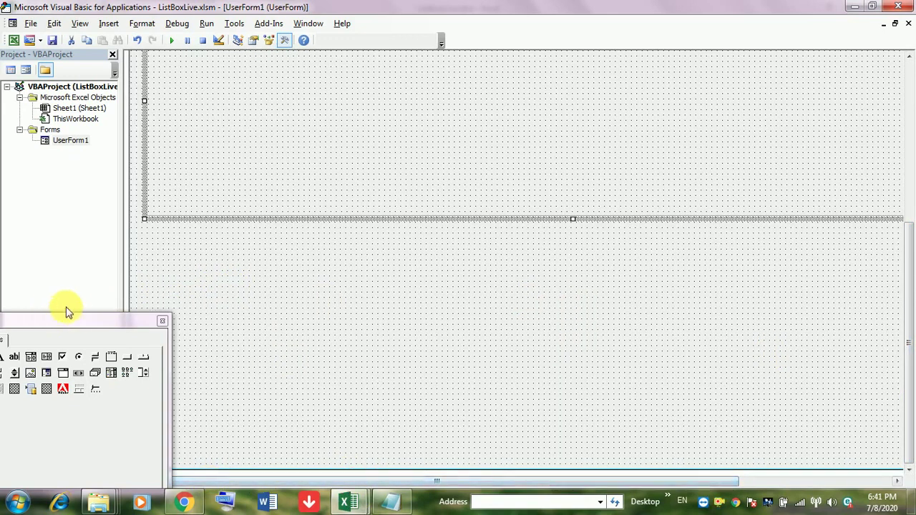
left_click_drag(80, 322, 71, 262)
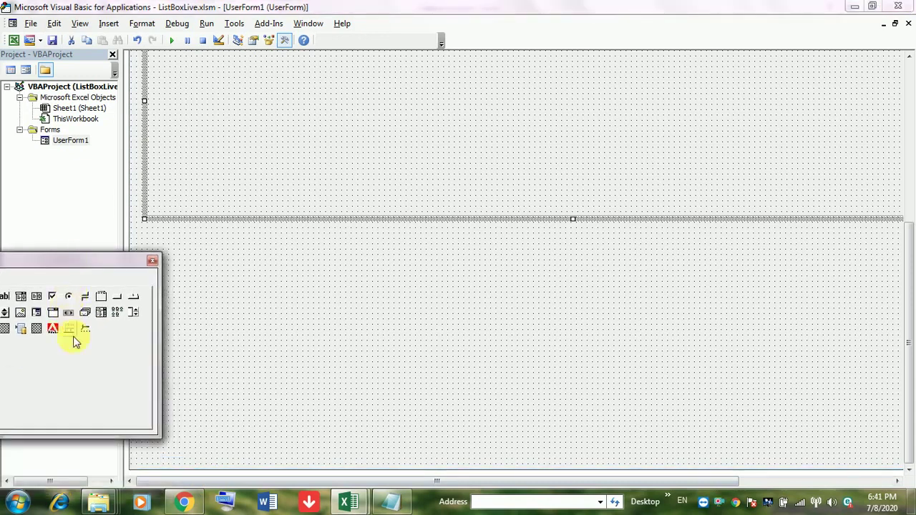
Draw Frame3 below Frame2 and widen it to the form's right side.
left_click(101, 298)
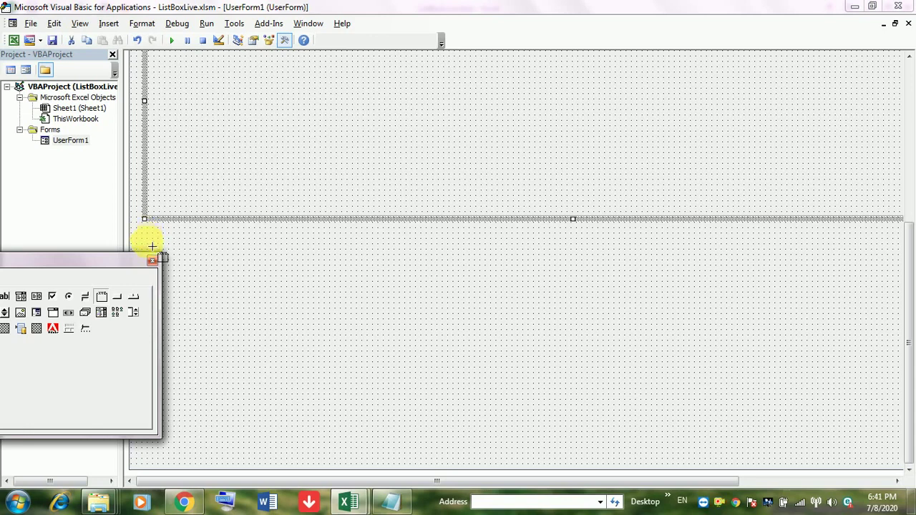
mouse_move(147, 238)
left_mouse_down()
mouse_move(868, 307)
mouse_move(911, 286)
left_mouse_up()
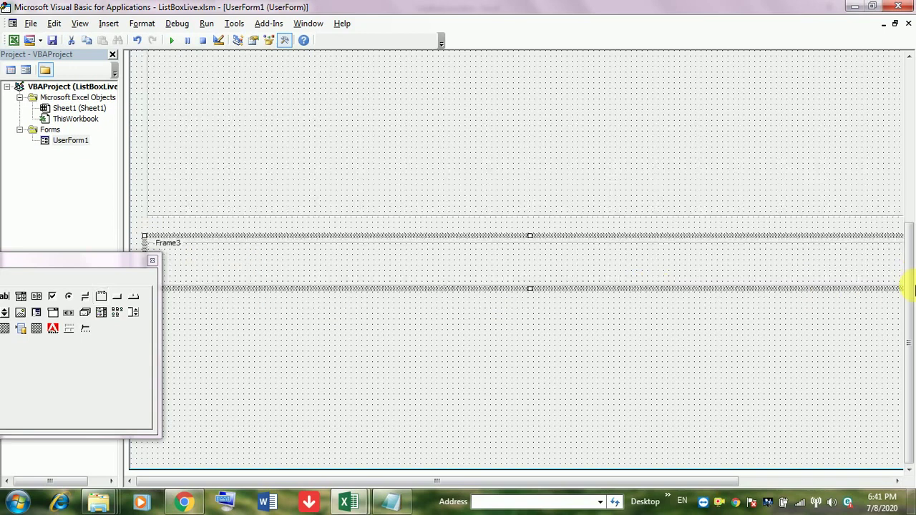
left_click_drag(479, 486, 619, 487)
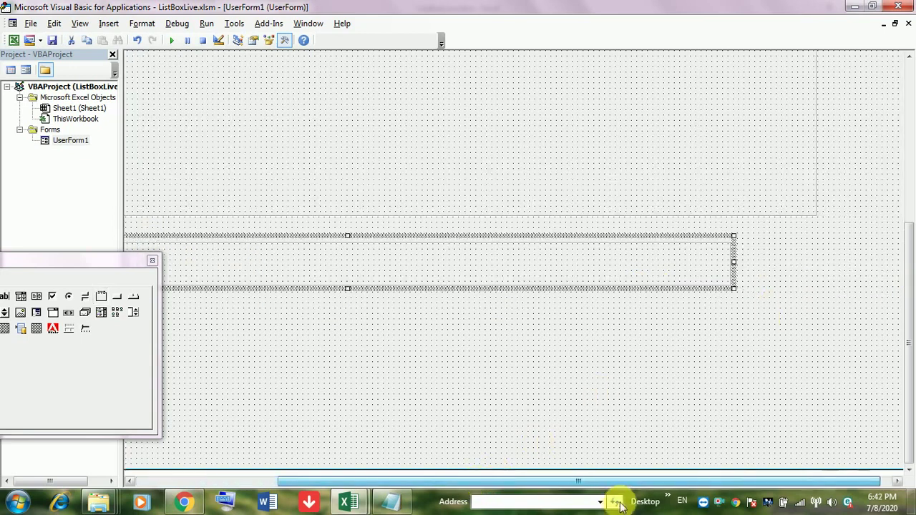
left_click_drag(737, 263, 900, 262)
Widen Frame1 and Frame2 to match Frame3's width across the form.
left_click(790, 164)
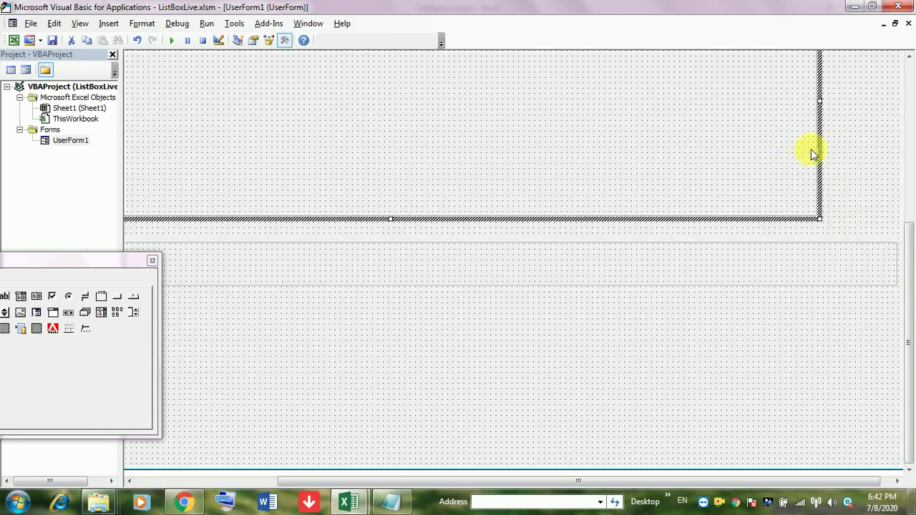
mouse_move(827, 105)
left_mouse_down()
mouse_move(905, 119)
mouse_move(896, 120)
left_mouse_up()
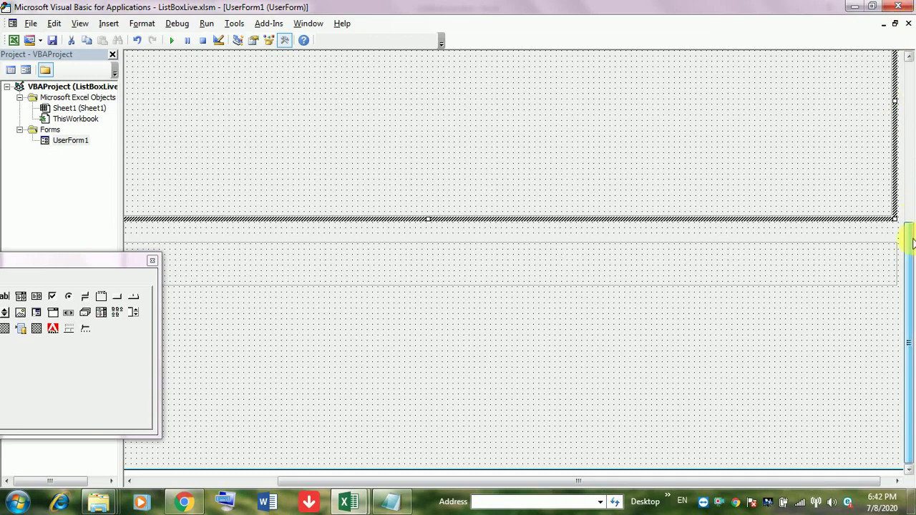
left_click(912, 131)
left_click_drag(911, 131, 906, 71)
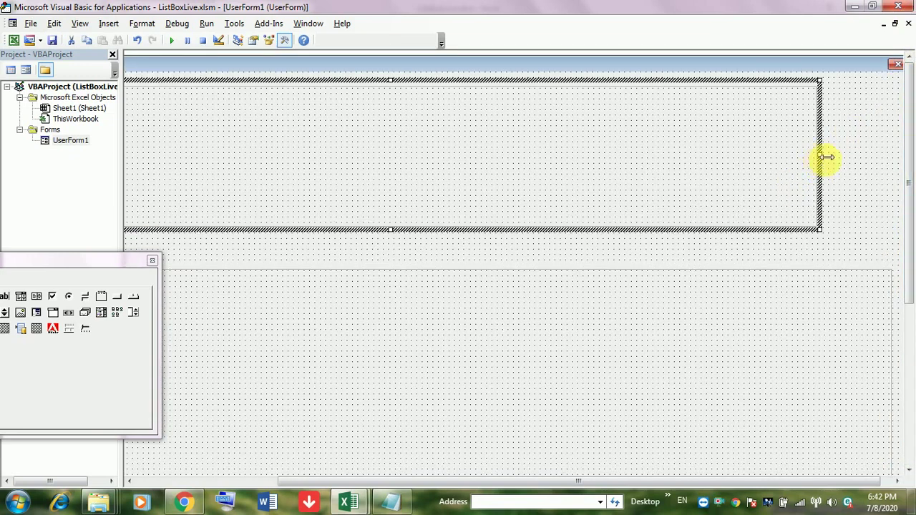
left_click_drag(827, 159, 898, 169)
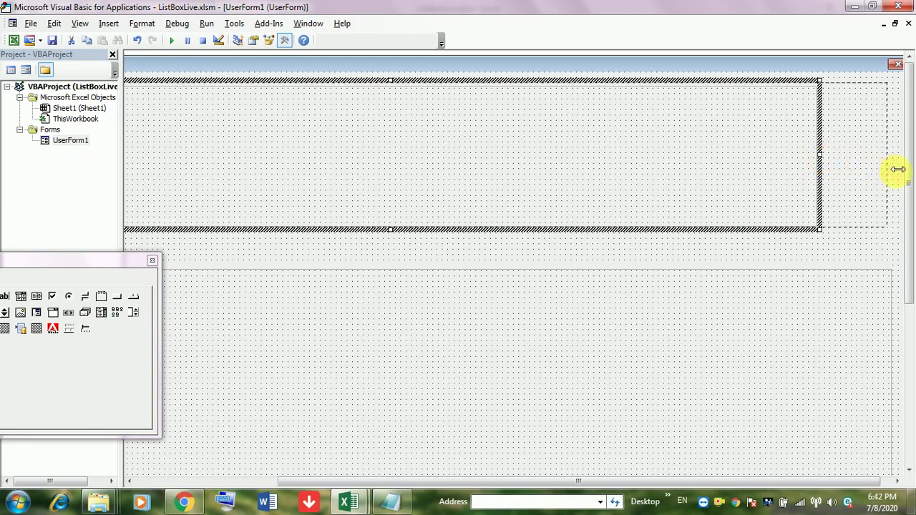
left_click_drag(898, 169, 896, 170)
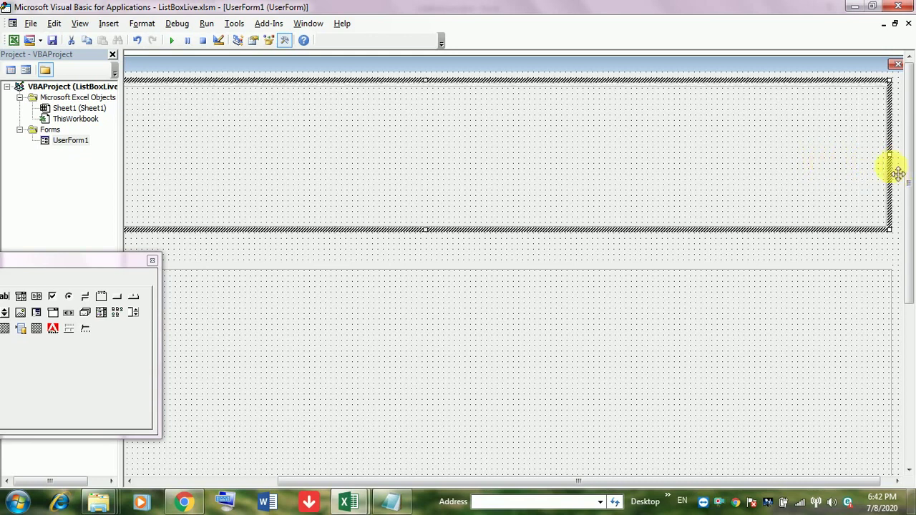
left_click(760, 251)
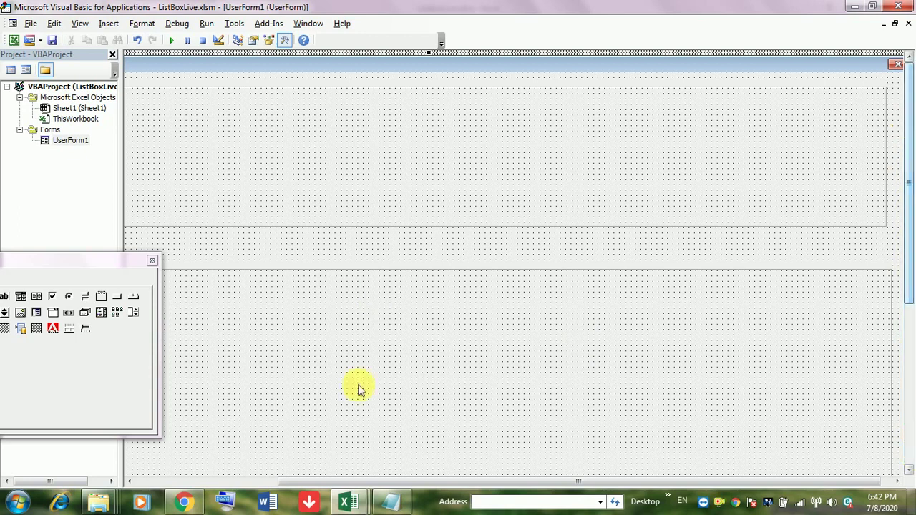
left_click_drag(351, 480, 149, 486)
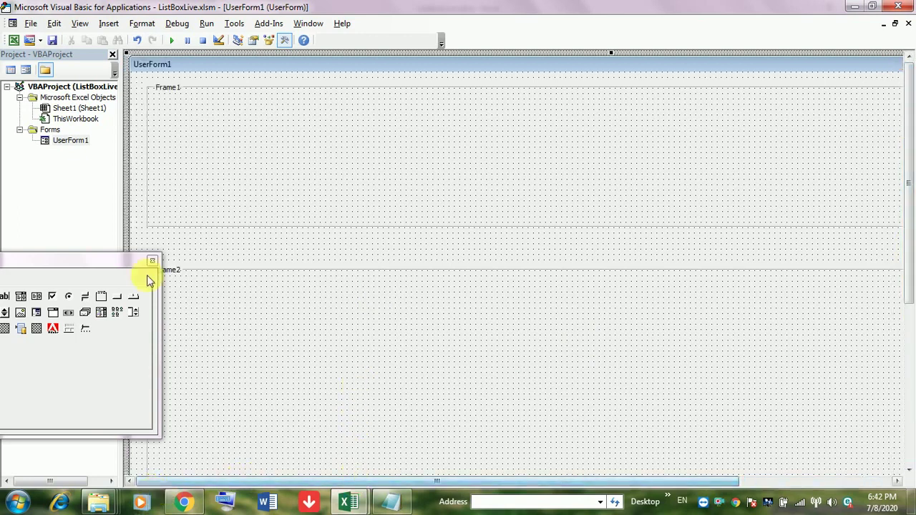
left_click_drag(82, 259, 202, 295)
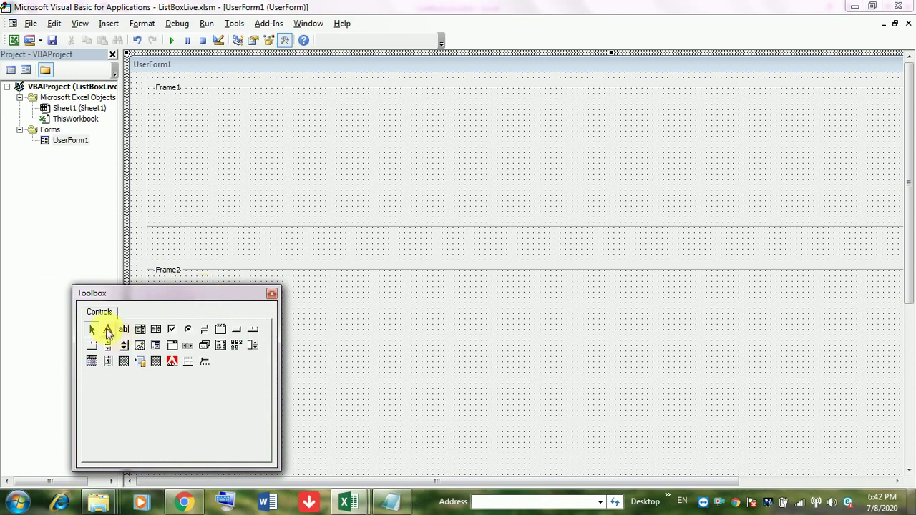
Add a Label1 at Frame1's top-left and copy it into four stacked labels.
left_click(109, 329)
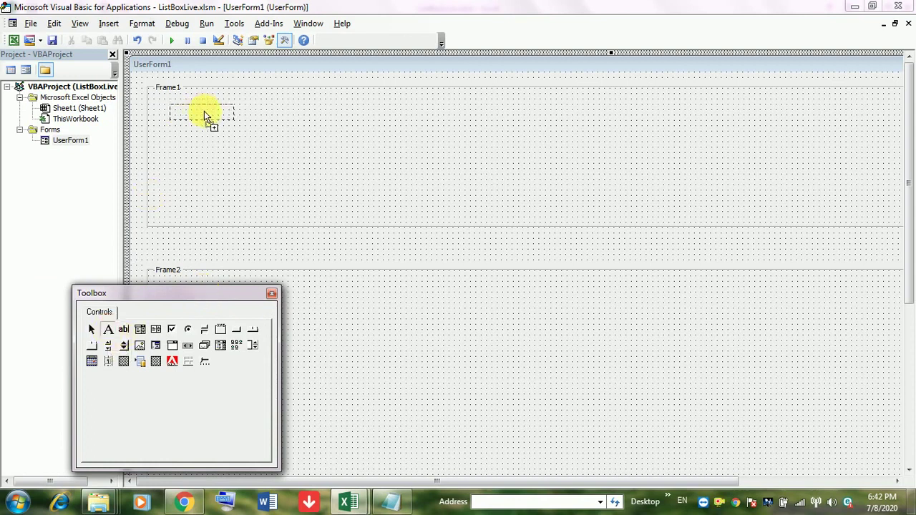
left_click_drag(203, 112, 203, 109)
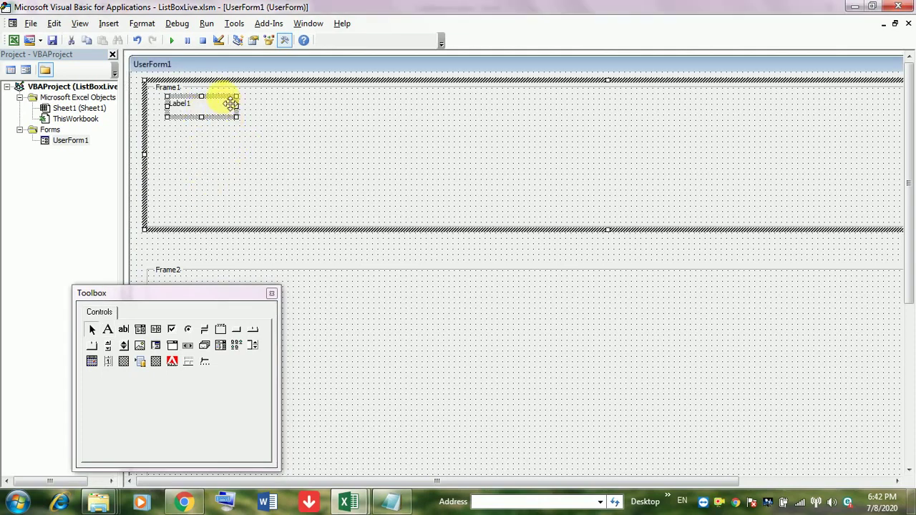
left_click_drag(231, 104, 216, 166)
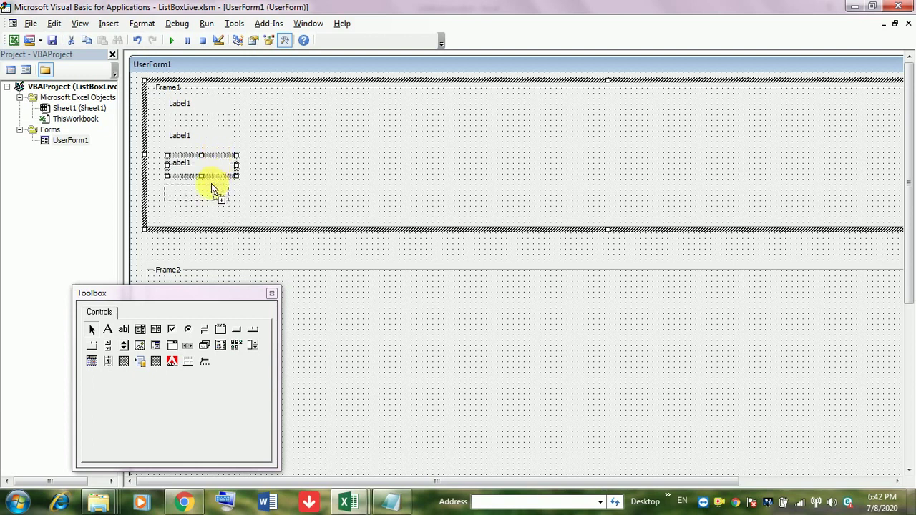
left_click_drag(213, 186, 226, 189, "ctrl")
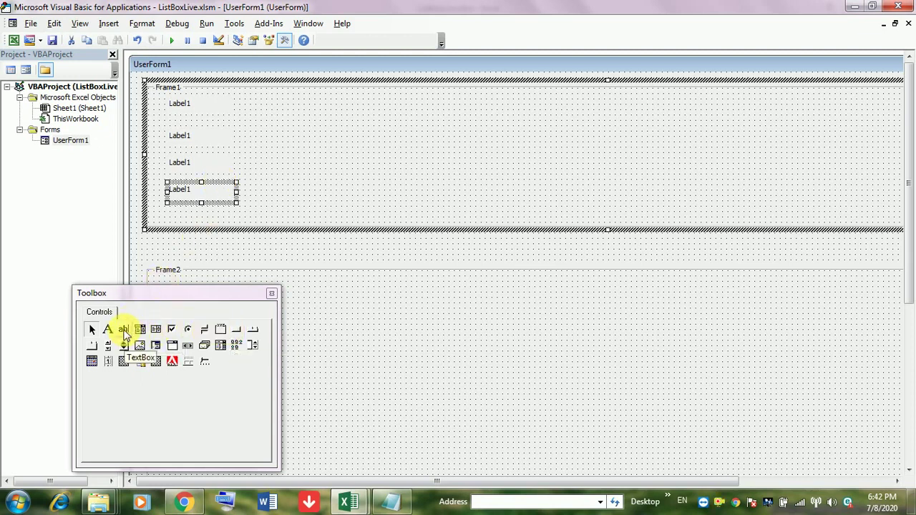
Place a textbox beside the first Label1 and copy it beside the other three labels.
left_click_drag(124, 331, 285, 107)
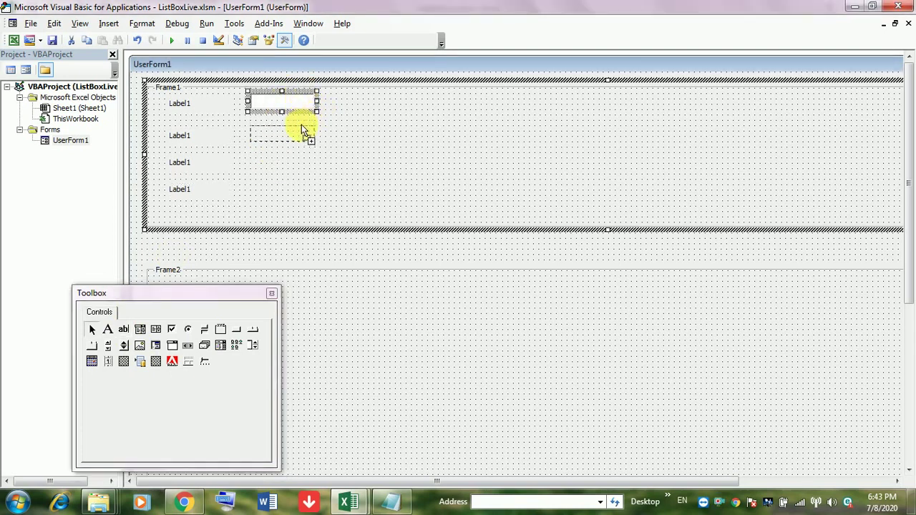
left_click_drag(302, 126, 297, 153)
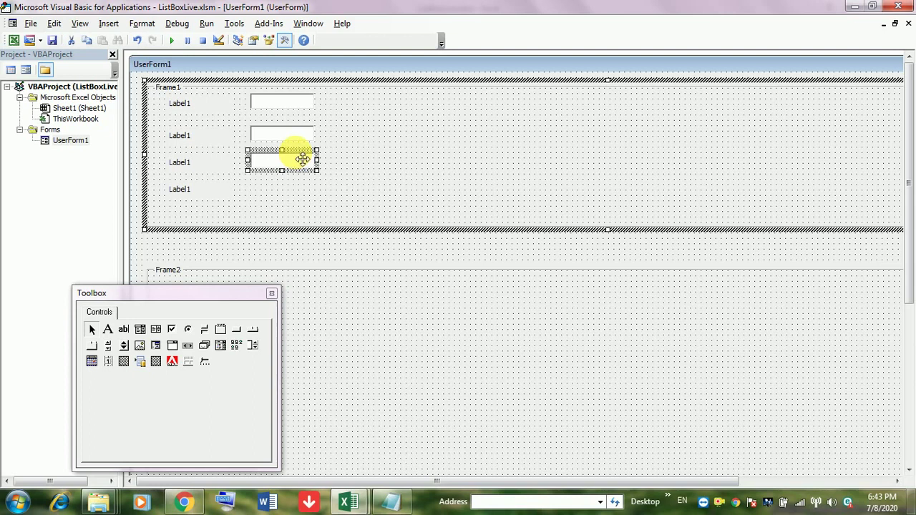
left_click(296, 157)
left_click_drag(295, 156, 296, 182)
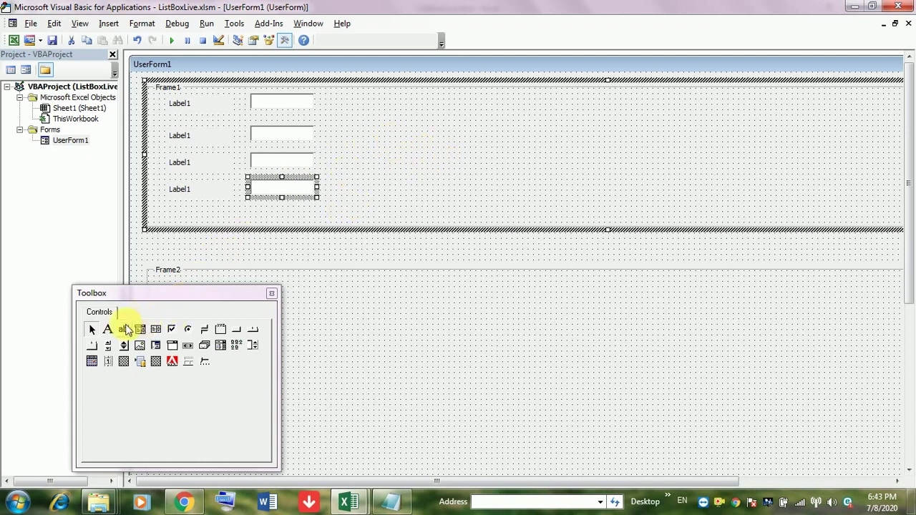
left_click(109, 331)
Add a middle column of three Label5 labels in Frame1.
mouse_move(111, 333)
left_mouse_down()
mouse_move(456, 111)
mouse_move(441, 109)
mouse_move(469, 103)
left_mouse_up()
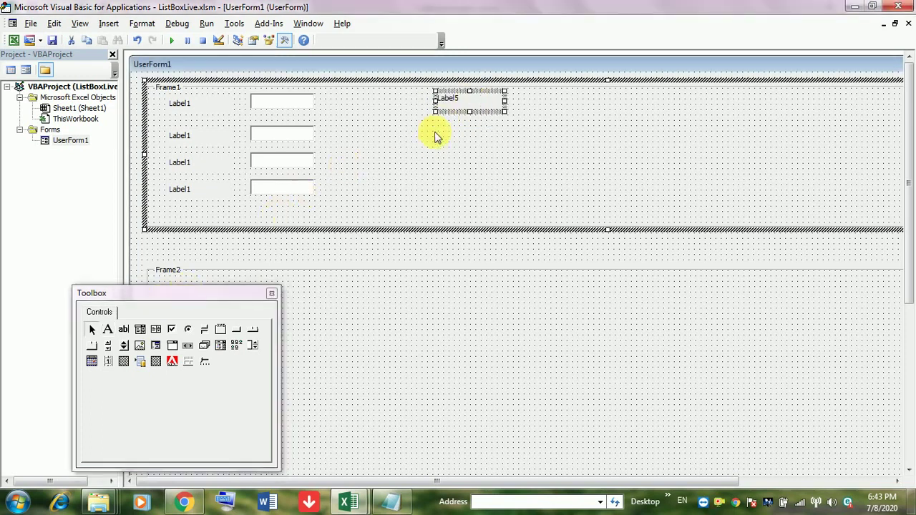
left_click_drag(496, 98, 481, 167)
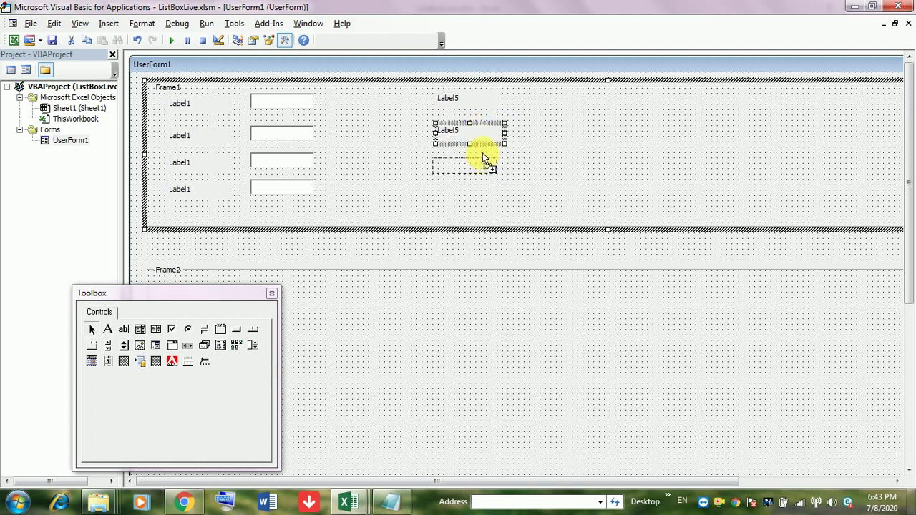
left_click_drag(482, 153, 484, 152)
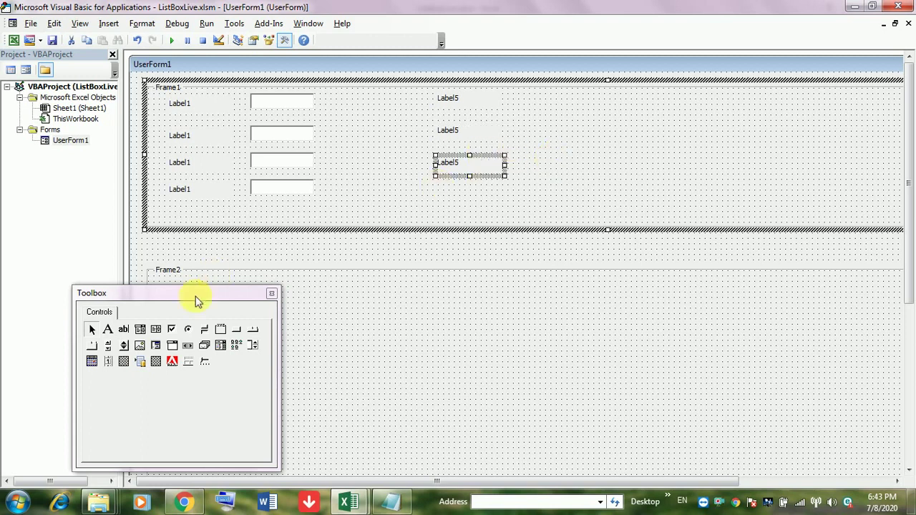
Add Label8 labels in a column at Frame1's top right.
left_click(108, 329)
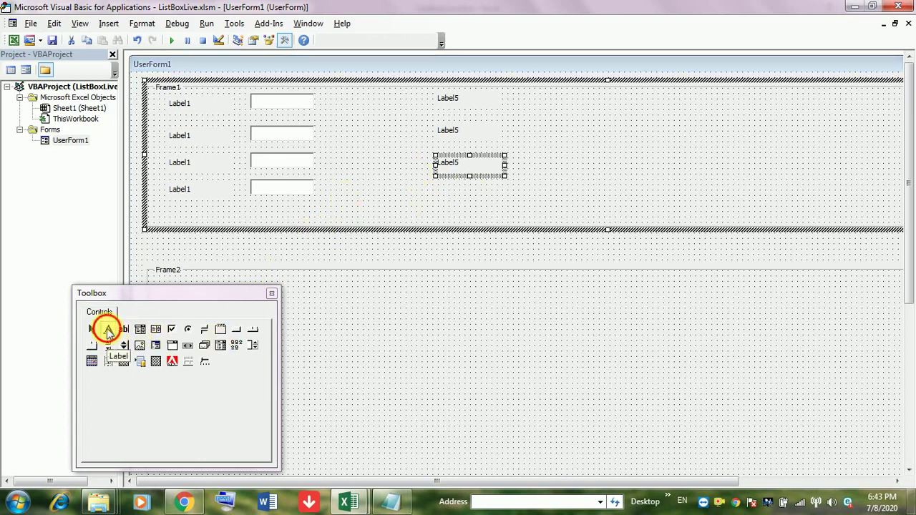
mouse_move(691, 116)
left_mouse_down()
mouse_move(744, 129)
mouse_move(744, 109)
left_mouse_up()
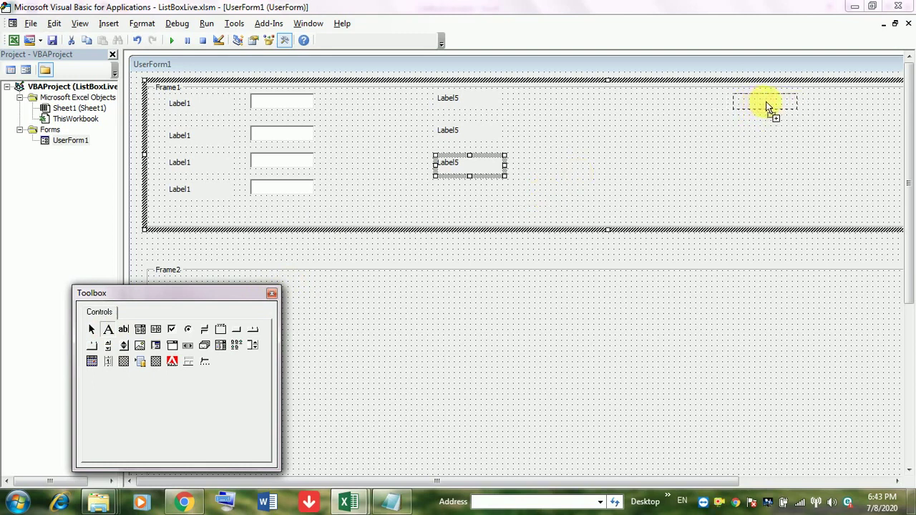
left_click_drag(760, 101, 769, 108)
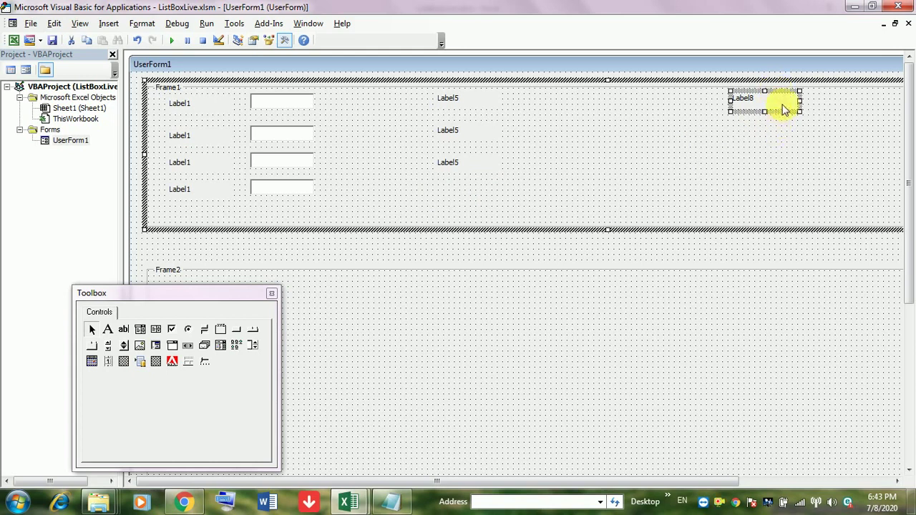
left_click_drag(783, 97, 781, 153)
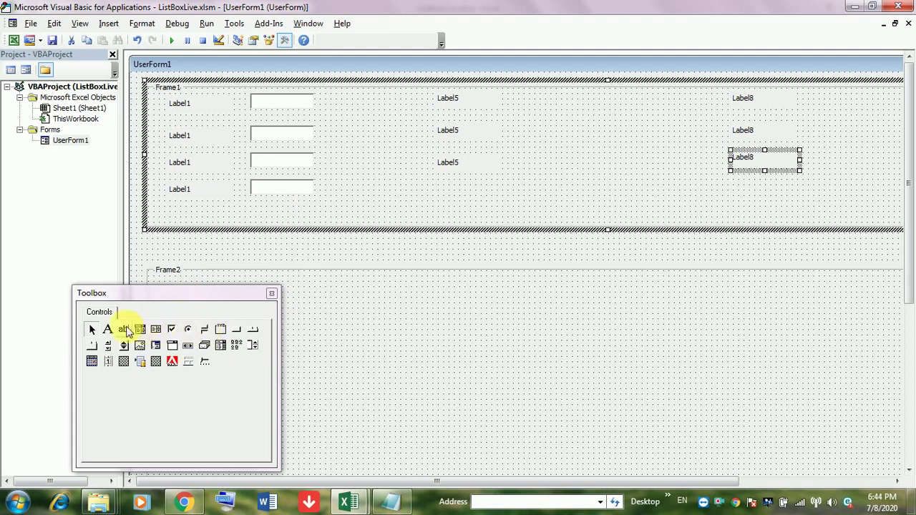
Keep a text box beside the top Label5 only and add one beside the bottom Label8.
mouse_move(123, 329)
left_mouse_down()
mouse_move(340, 266)
mouse_move(554, 102)
mouse_move(565, 123)
left_mouse_up()
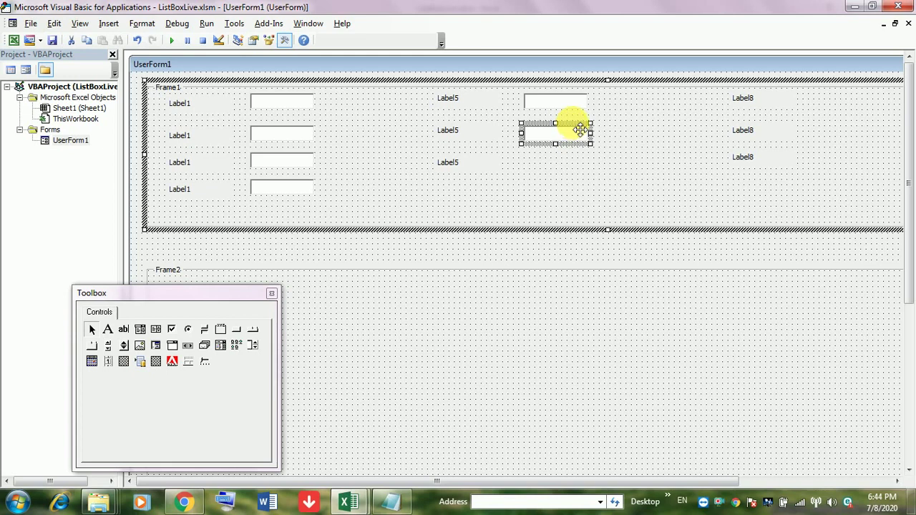
left_click_drag(578, 131, 574, 158)
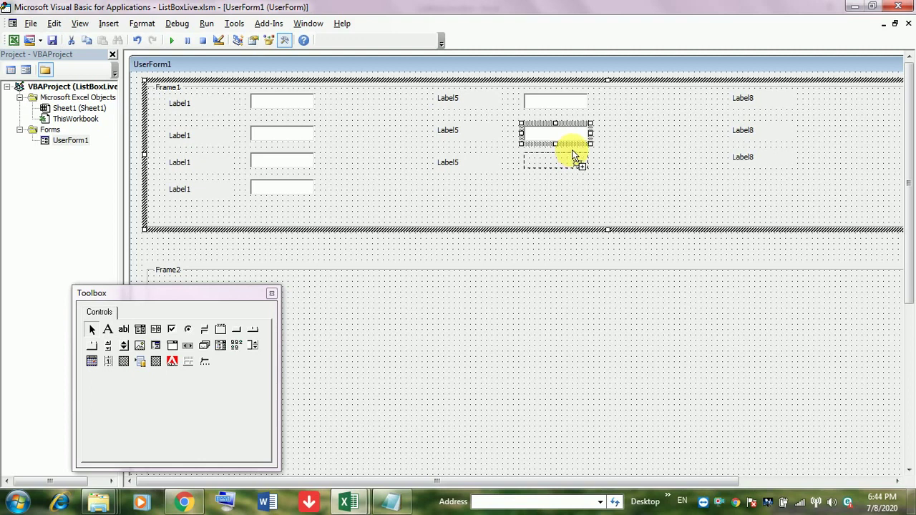
left_click_drag(573, 157, 580, 158)
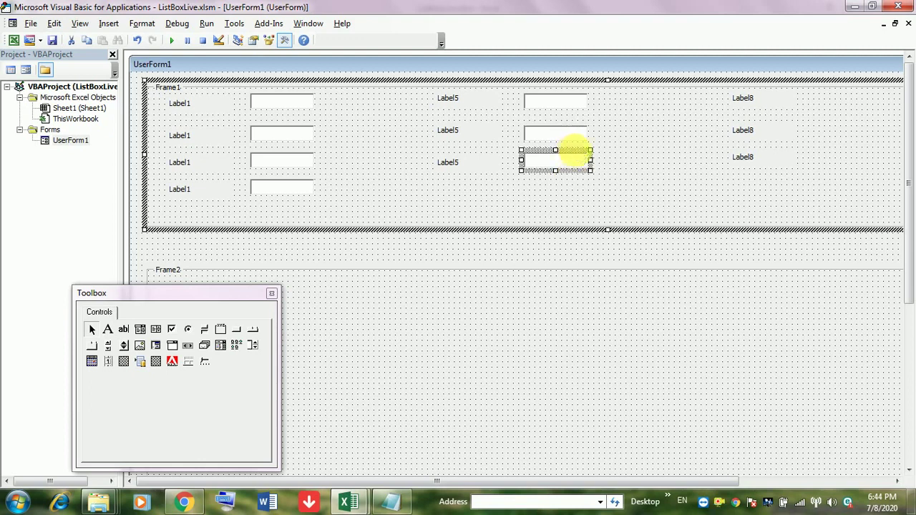
key("Delete")
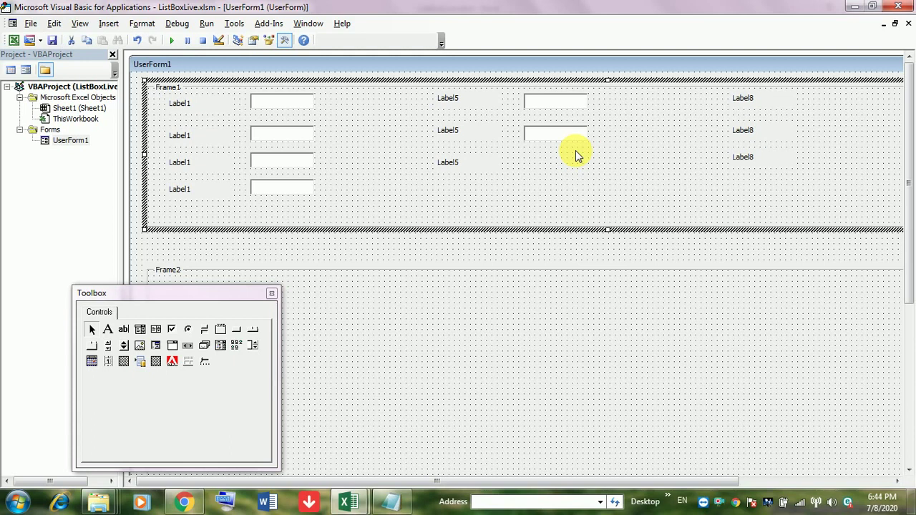
left_click(575, 135)
key("Delete")
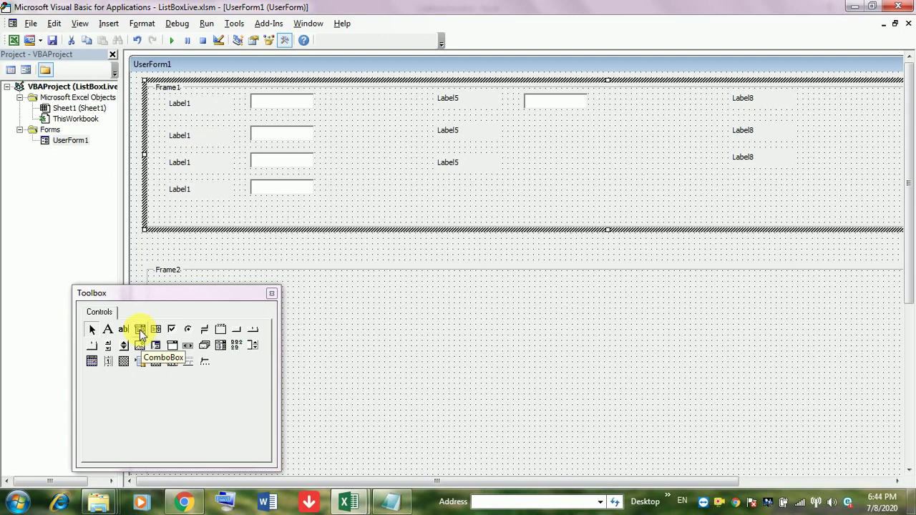
left_click_drag(125, 330, 859, 165)
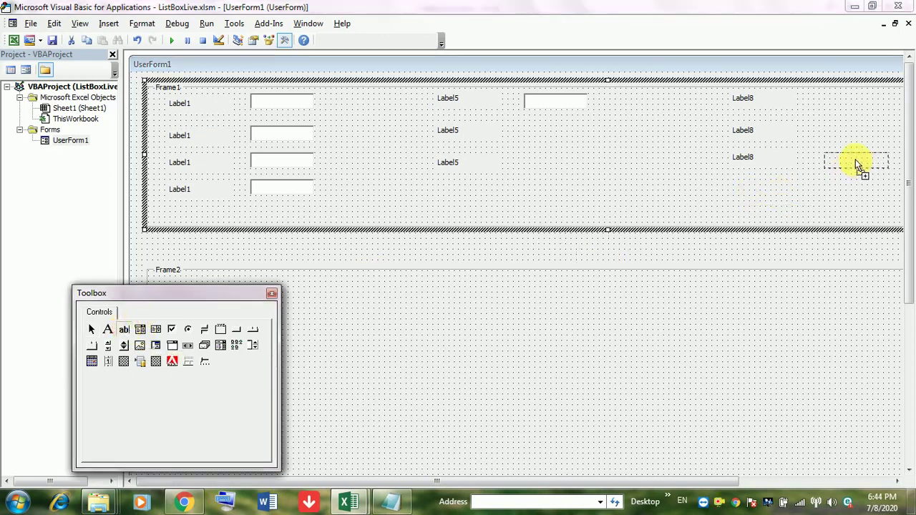
left_click_drag(856, 162, 856, 165)
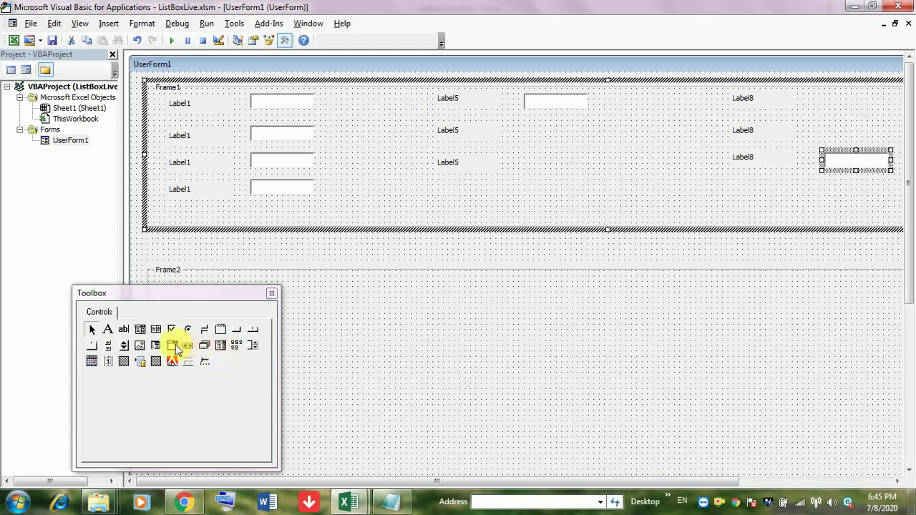
Add a 7/8/2020 date picker beside the middle Label5 in Frame1.
left_click_drag(176, 349, 568, 136)
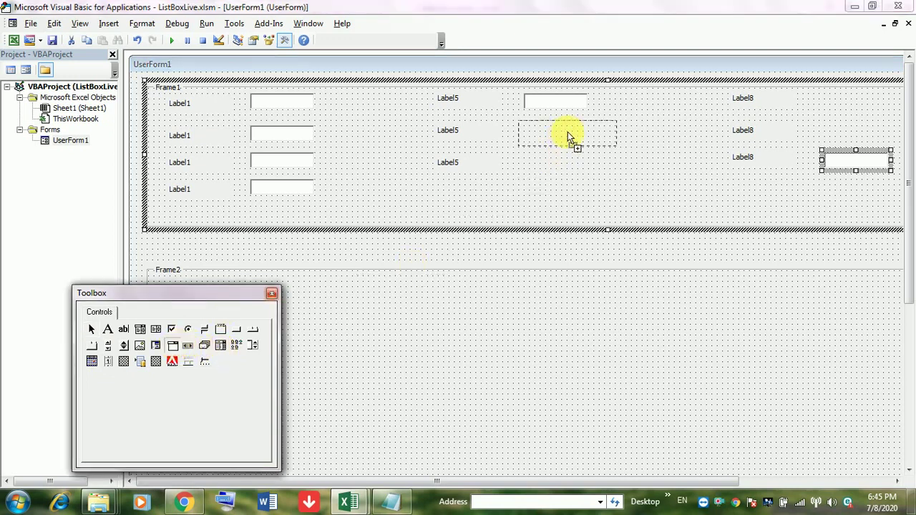
left_click_drag(567, 133, 569, 132)
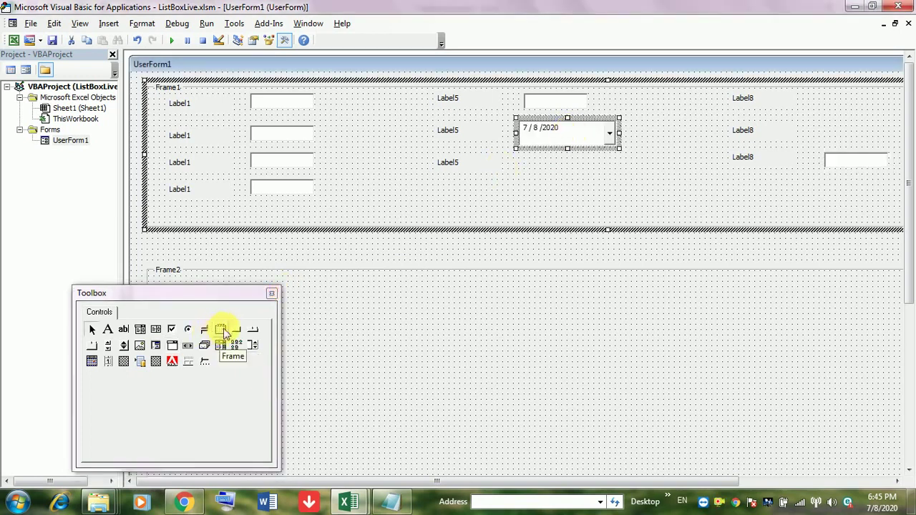
mouse_move(237, 331)
left_mouse_down()
mouse_move(247, 335)
mouse_move(237, 333)
left_mouse_up()
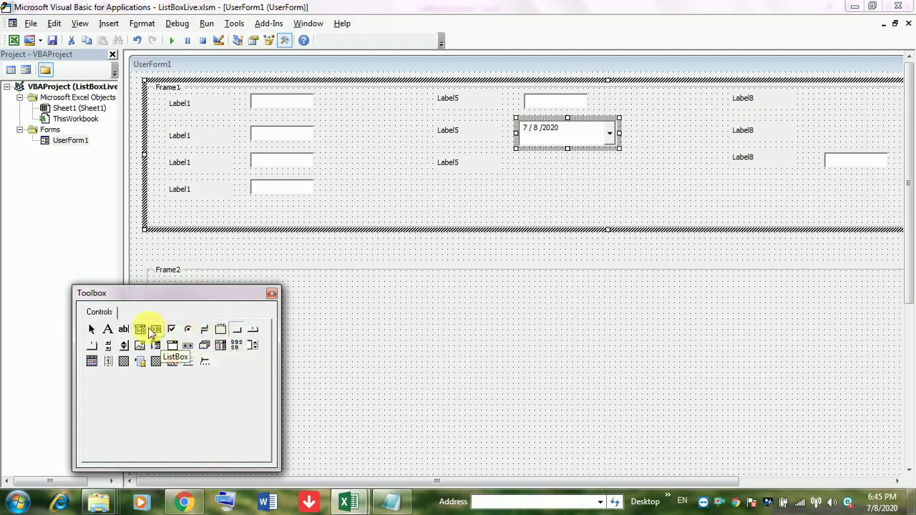
Add a combo box beside the bottom Label5 and copies beside the top two Label8s.
mouse_move(143, 331)
left_mouse_down()
mouse_move(564, 194)
mouse_move(555, 166)
left_mouse_up()
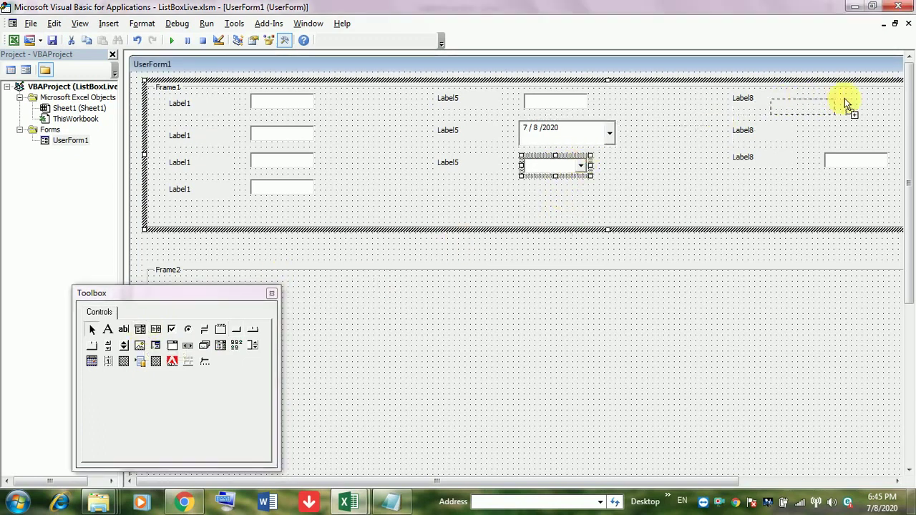
left_click_drag(578, 161, 872, 96)
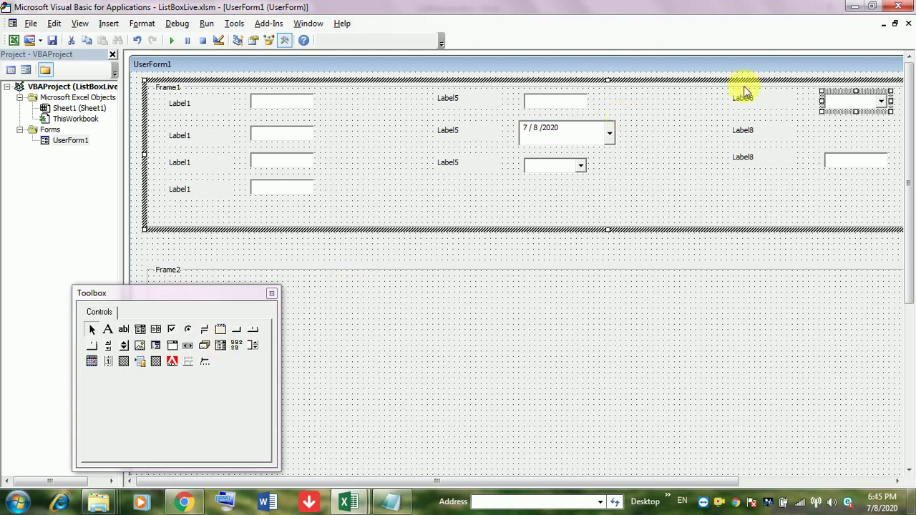
left_click_drag(870, 97, 875, 127)
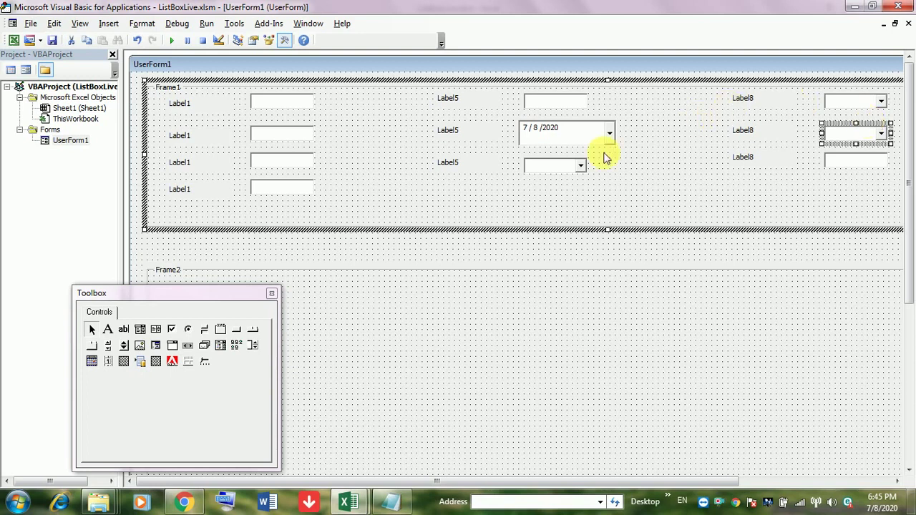
Rename the top two left-hand labels to Ref No and First Name.
left_click(202, 113)
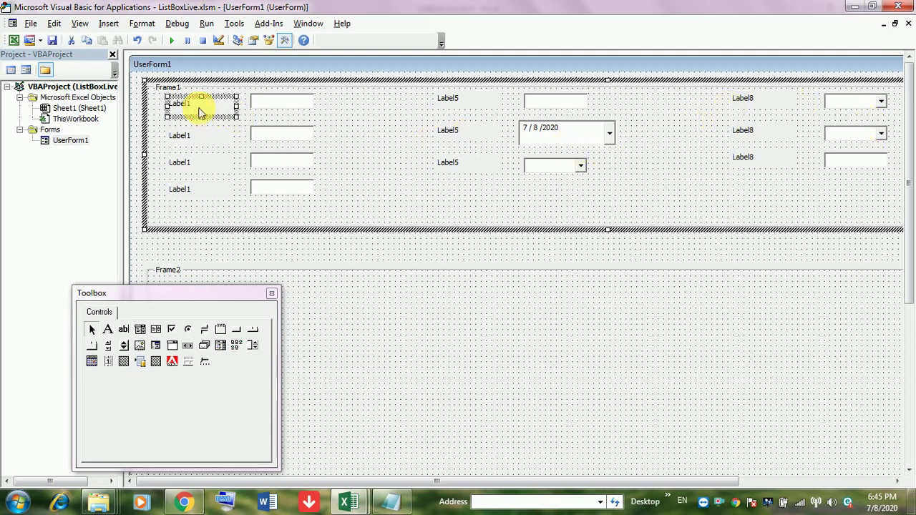
left_click(201, 109)
key("BackSpace")
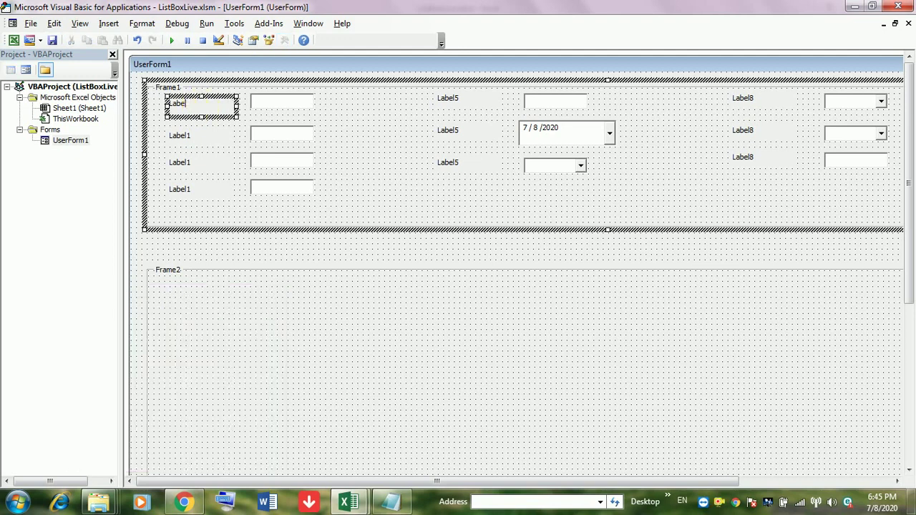
key("BackSpace")
key("BackSpace")
key("BackSpace")
type("Ref")
left_click(198, 138)
left_click(199, 143)
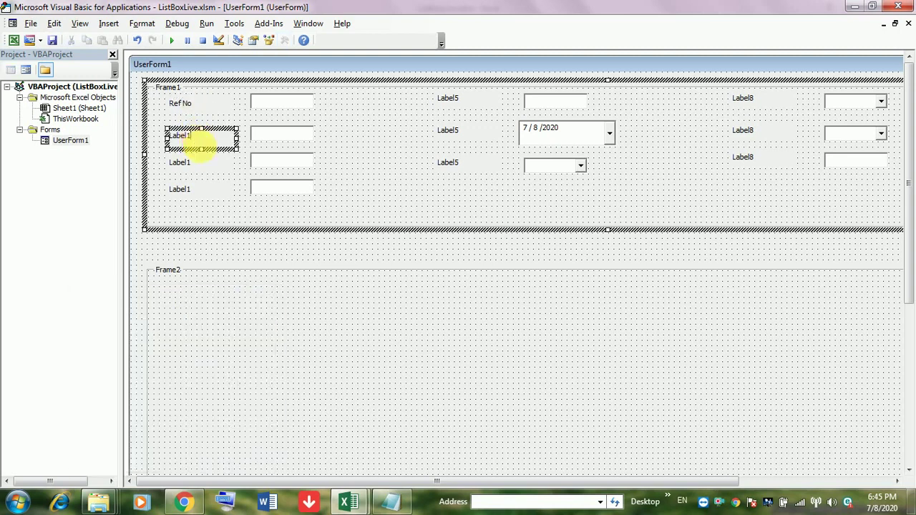
key("BackSpace")
key("BackSpace")
key("BackSpace")
key("BackSpace")
key("BackSpace")
key("BackSpace")
type("First")
type("Na")
key("BackSpace")
type("Name")
Rename the third and fourth left-hand labels to Last Name and Address.
left_click(202, 167)
left_click(202, 166)
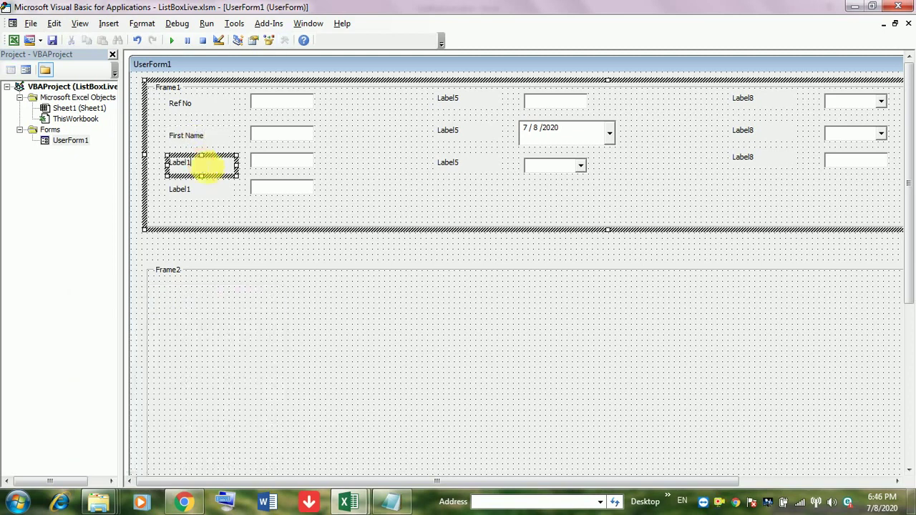
key("BackSpace")
key("BackSpace")
key("BackSpace")
key("BackSpace")
key("BackSpace")
key("BackSpace")
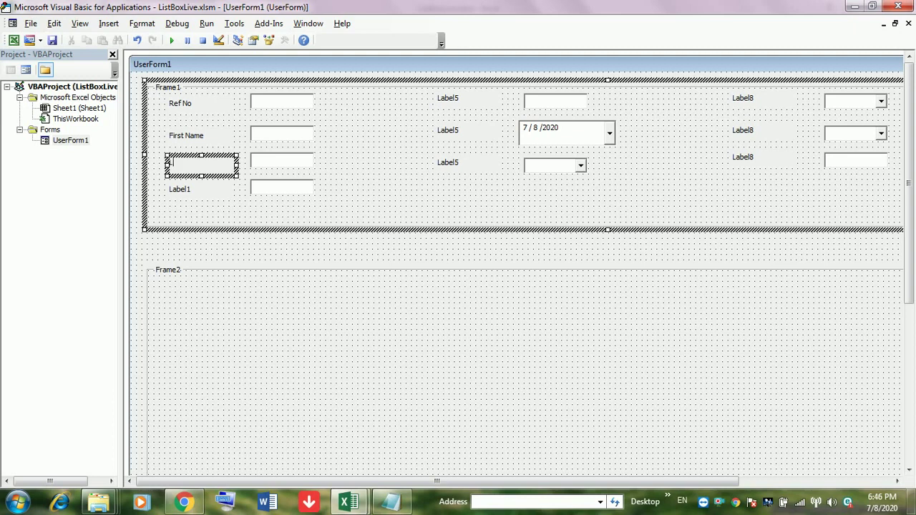
type("Las")
type("a")
type("Nam")
left_click(209, 193)
left_click(204, 187)
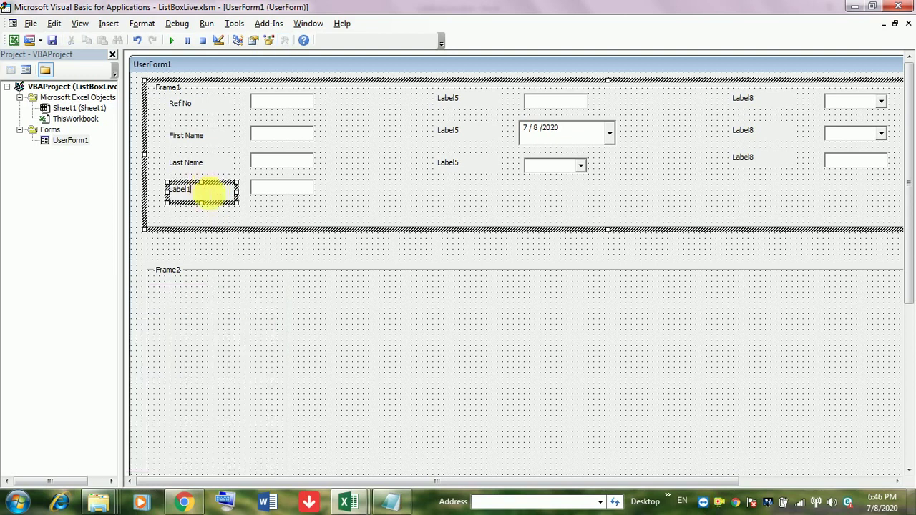
key("BackSpace")
key("BackSpace")
key("BackSpace")
key("BackSpace")
key("BackSpace")
key("BackSpace")
type("A")
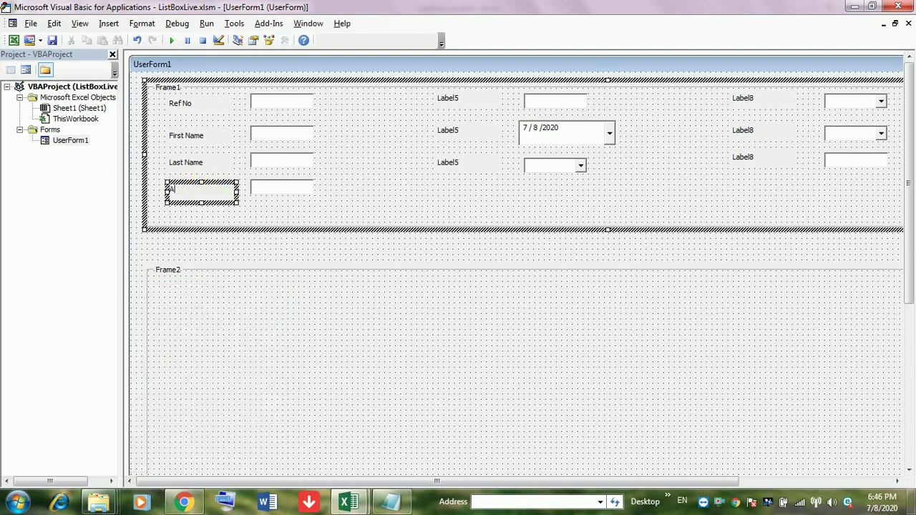
type("ddress")
left_click(361, 193)
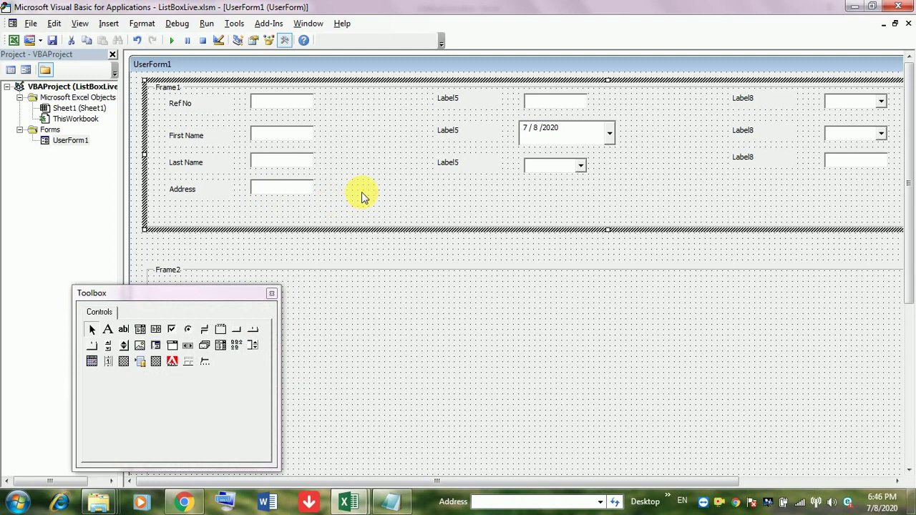
left_click(472, 101)
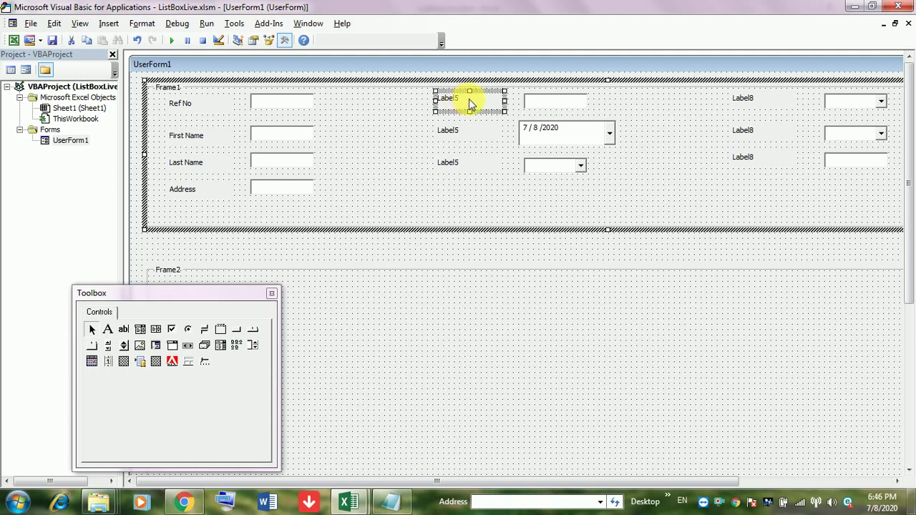
Caption the top middle label Contact Number and clear the caption of the label beside the date picker.
left_click(469, 100)
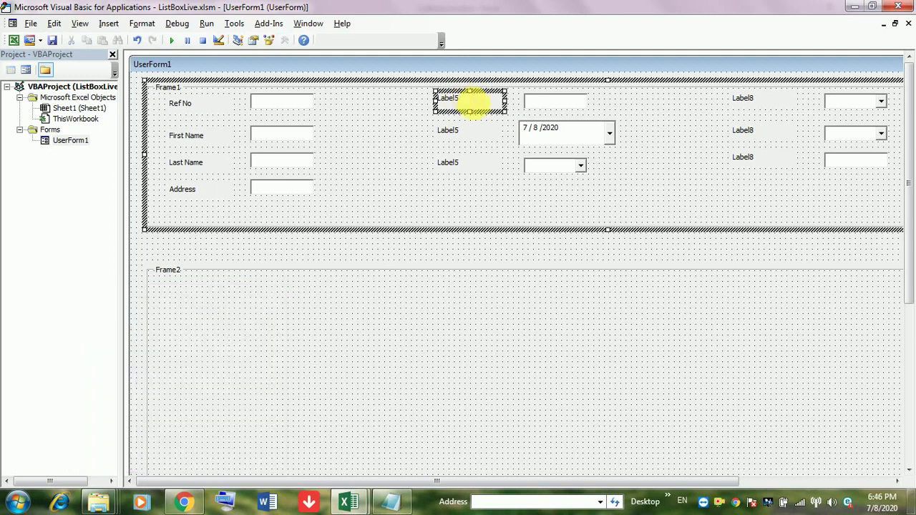
key("BackSpace")
key("BackSpace")
key("BackSpace")
key("BackSpace")
key("BackSpace")
key("BackSpace")
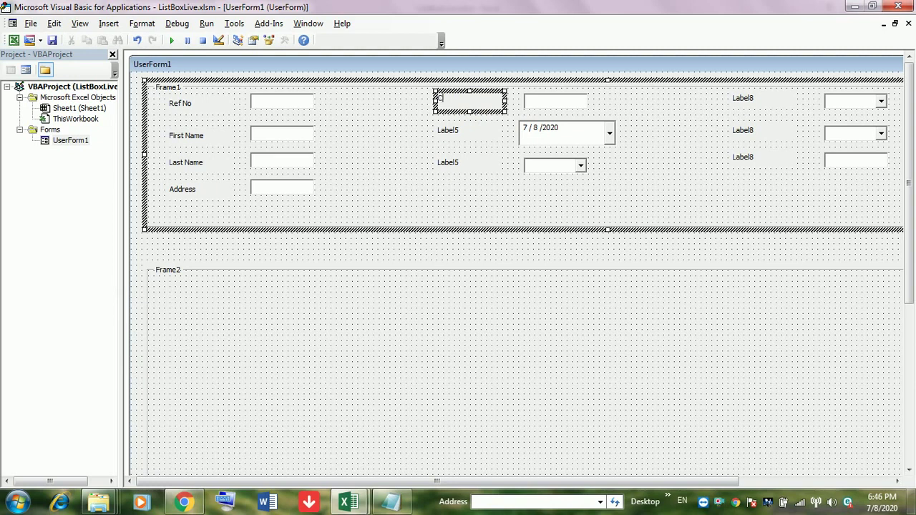
type("Contact Number")
left_click(466, 129)
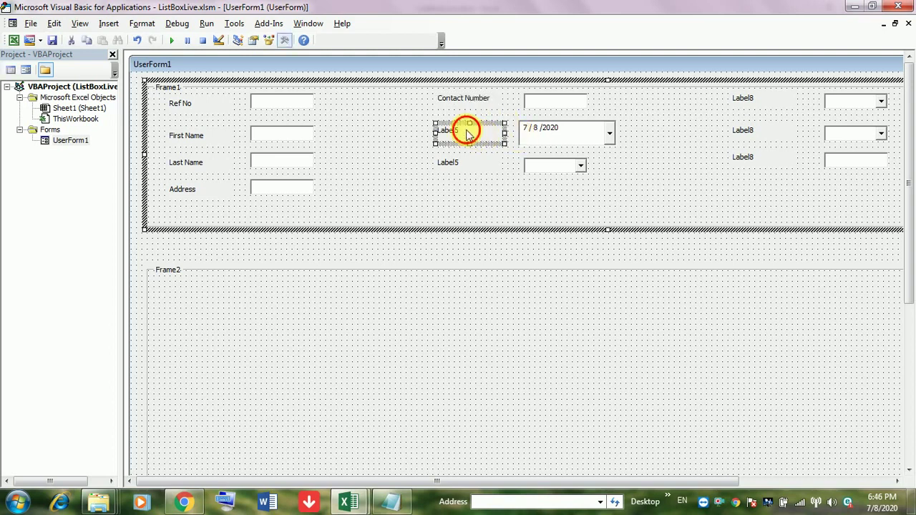
left_click(463, 140)
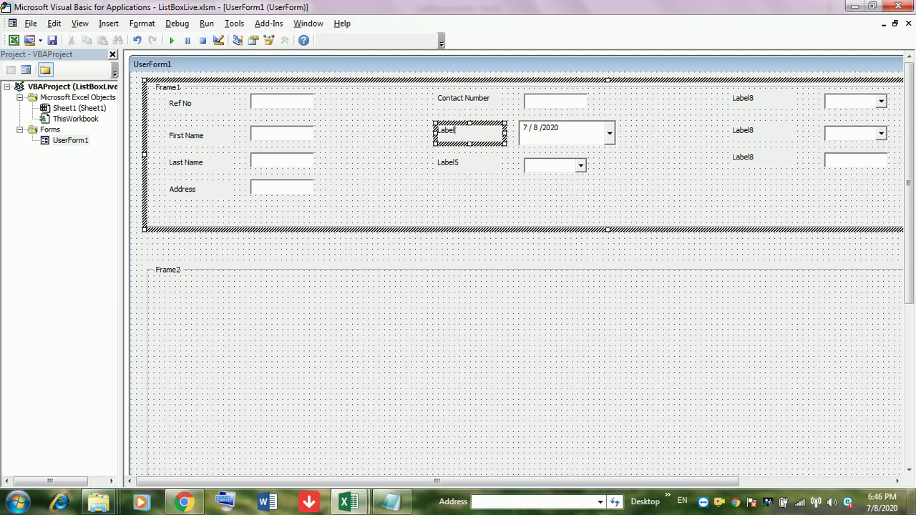
key("BackSpace")
key("BackSpace")
key("BackSpace")
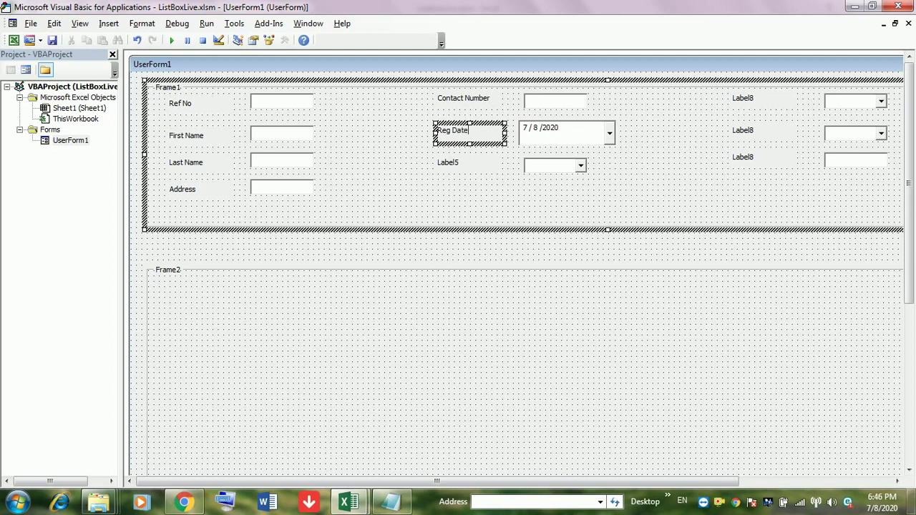
Show the Toolbox beside UserForm1, check the Excel sheet headings, then return to the form designer.
left_click(486, 195)
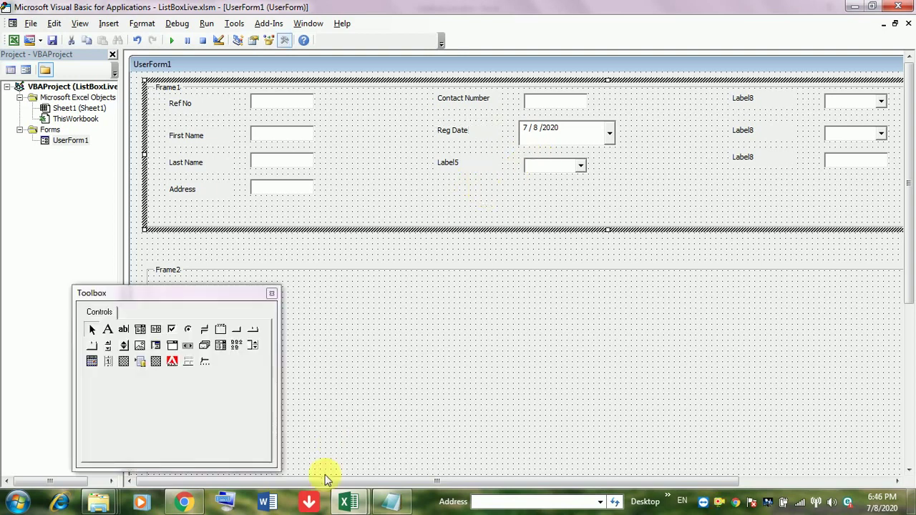
mouse_move(350, 501)
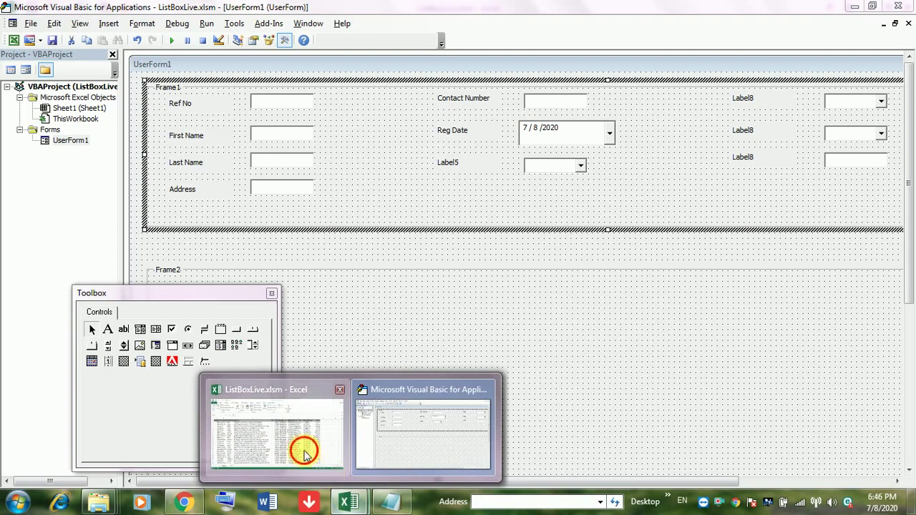
left_click(303, 393)
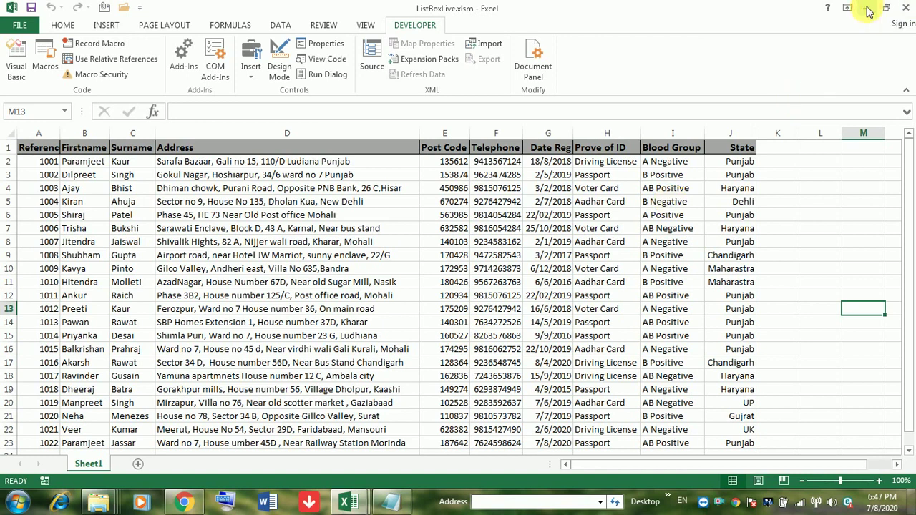
left_click(868, 12)
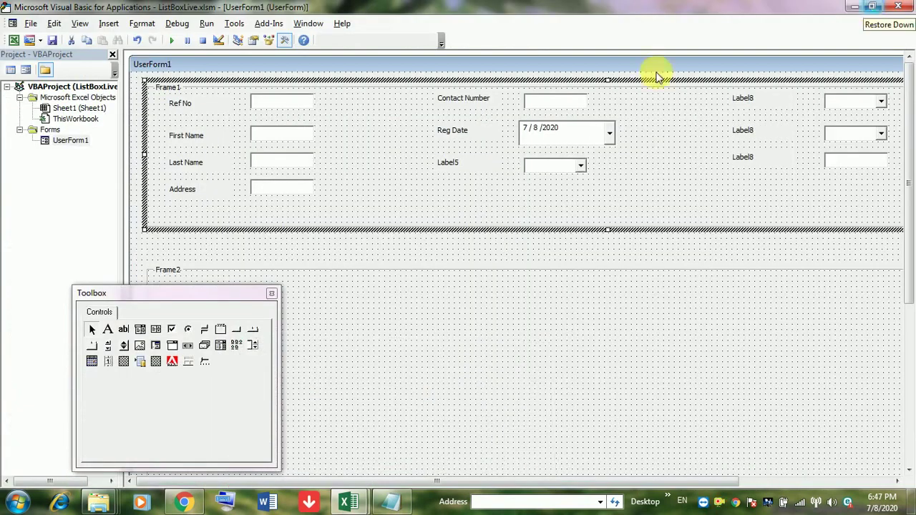
left_click(475, 98)
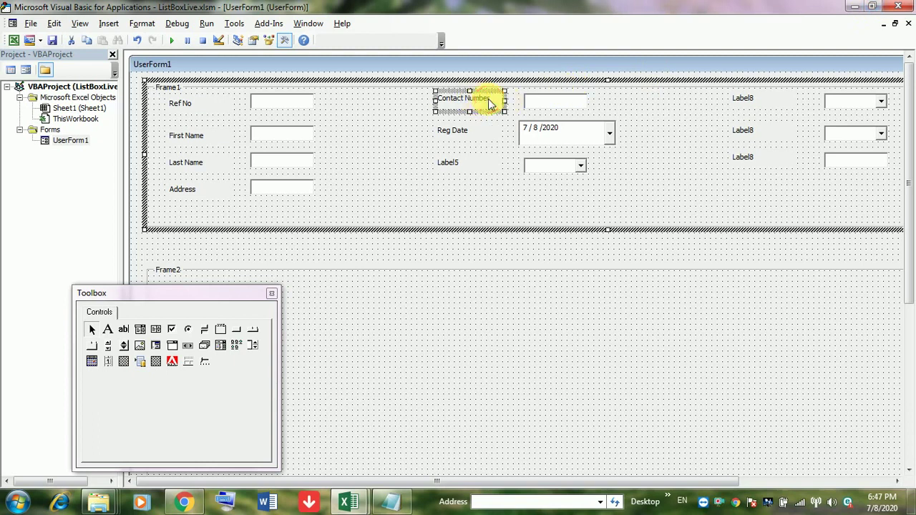
Rename the Contact Number label to Telephone and the lowest Label8 to PostCode.
left_click(487, 101)
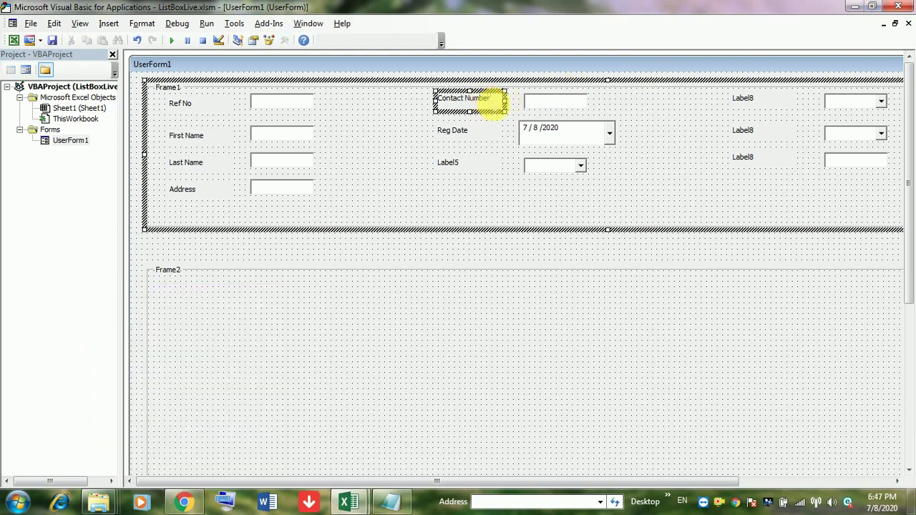
key("BackSpace")
key("BackSpace")
key("BackSpace")
key("BackSpace")
key("BackSpace")
key("BackSpace")
key("BackSpace")
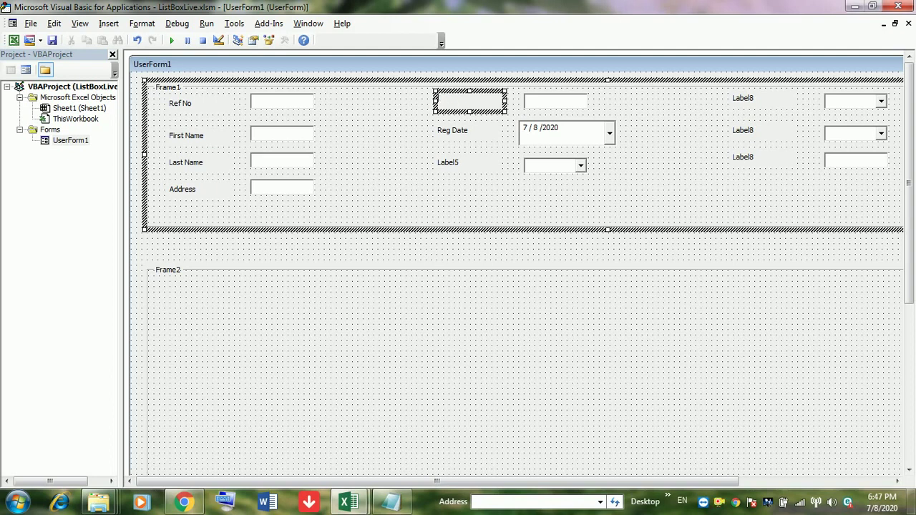
type("Telepho")
type("ne")
left_click(754, 159)
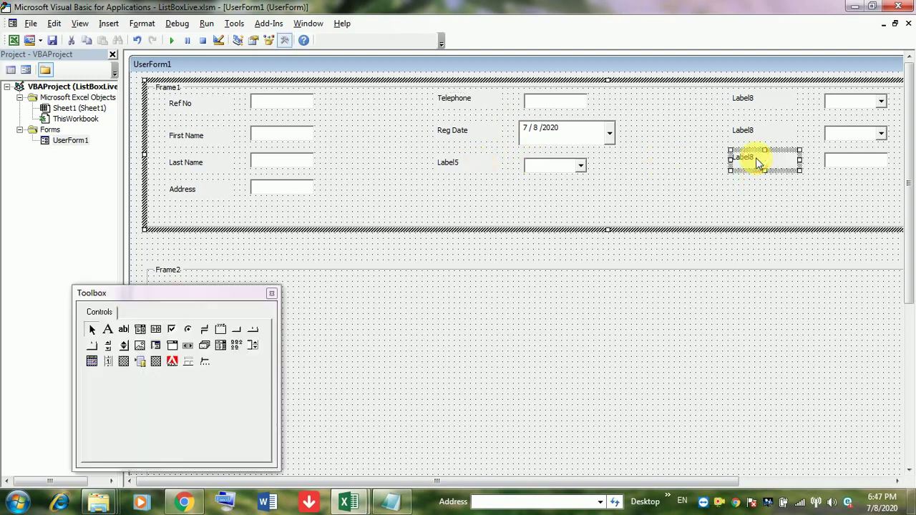
left_click(753, 159)
key("BackSpace")
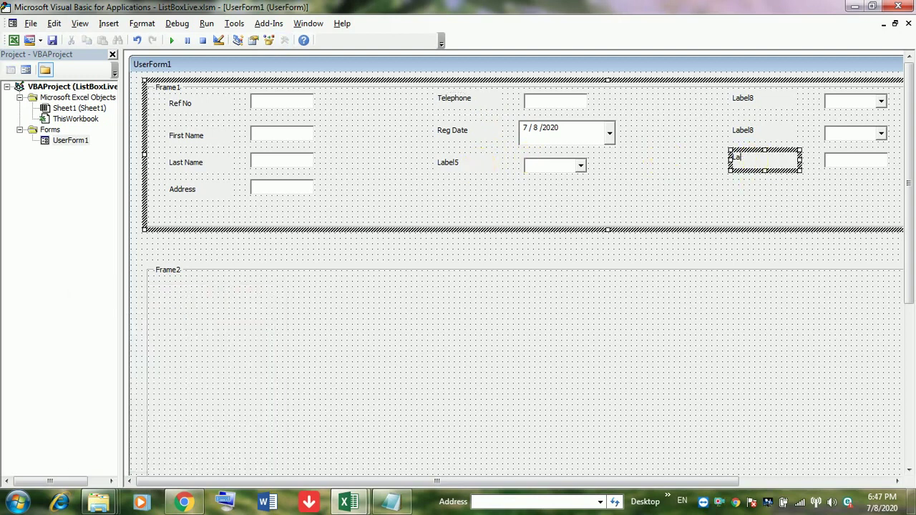
key("BackSpace")
key("BackSpace")
type("PostCo")
type("de")
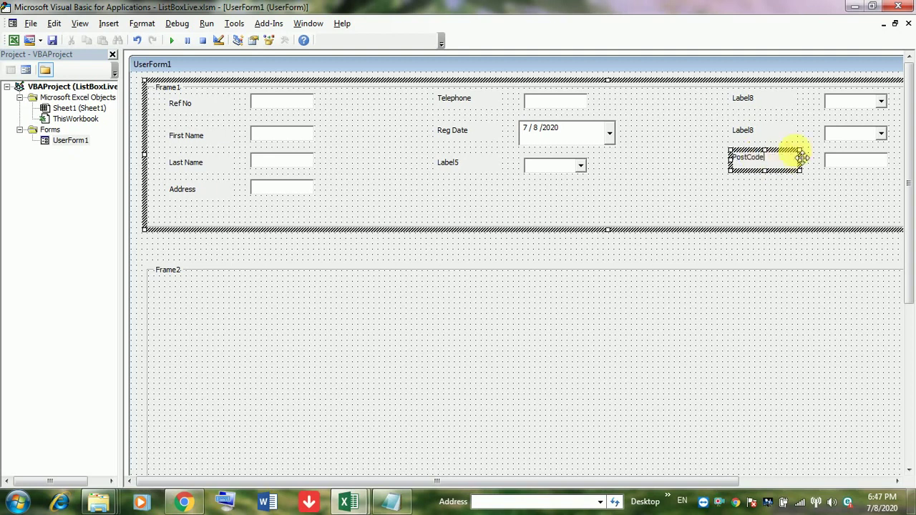
Caption the middle and top right-column labels State and Blood Group.
left_click(763, 133)
left_click(765, 135)
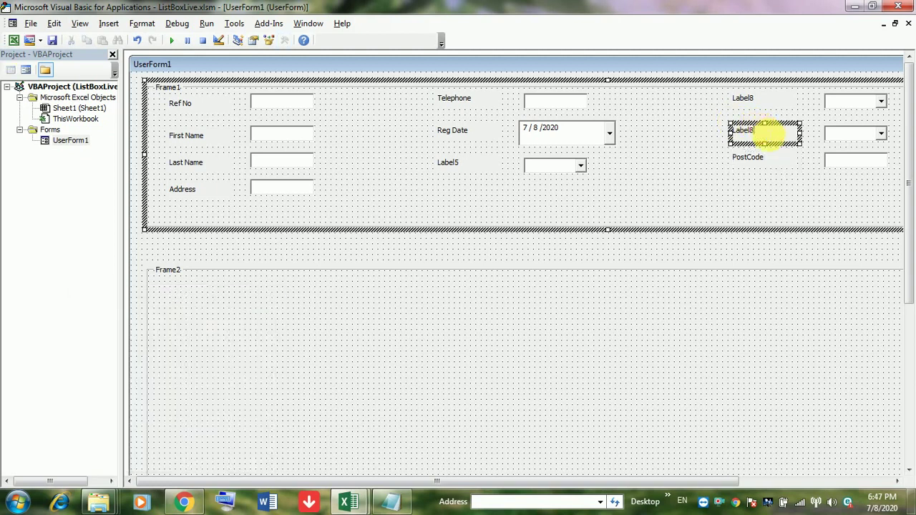
key("BackSpace")
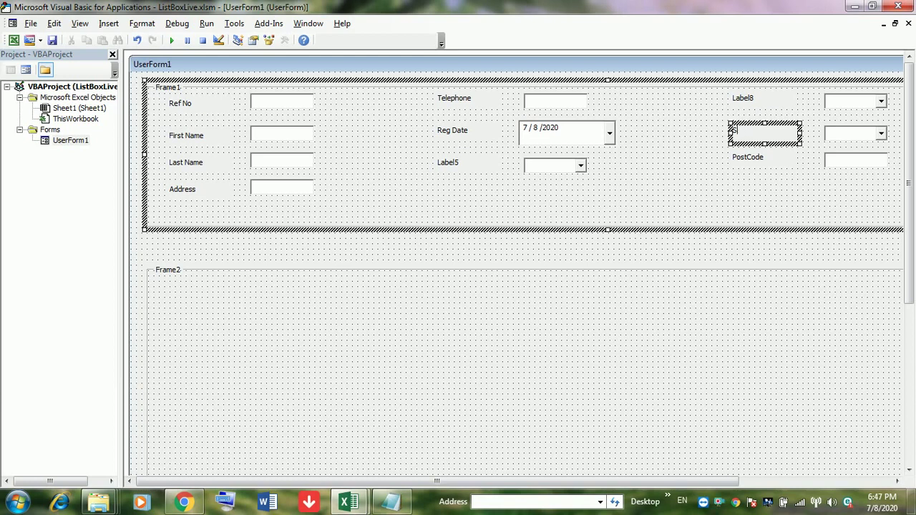
left_click(767, 102)
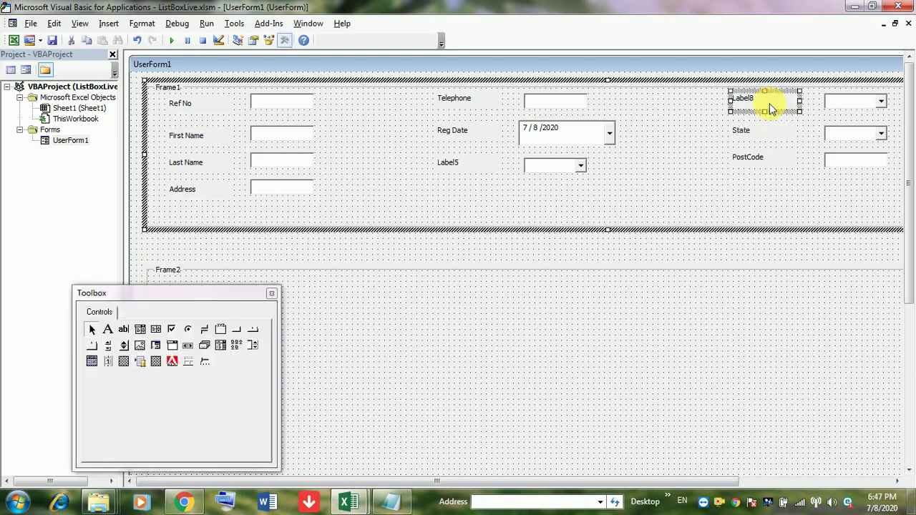
left_click(765, 104)
key("BackSpace")
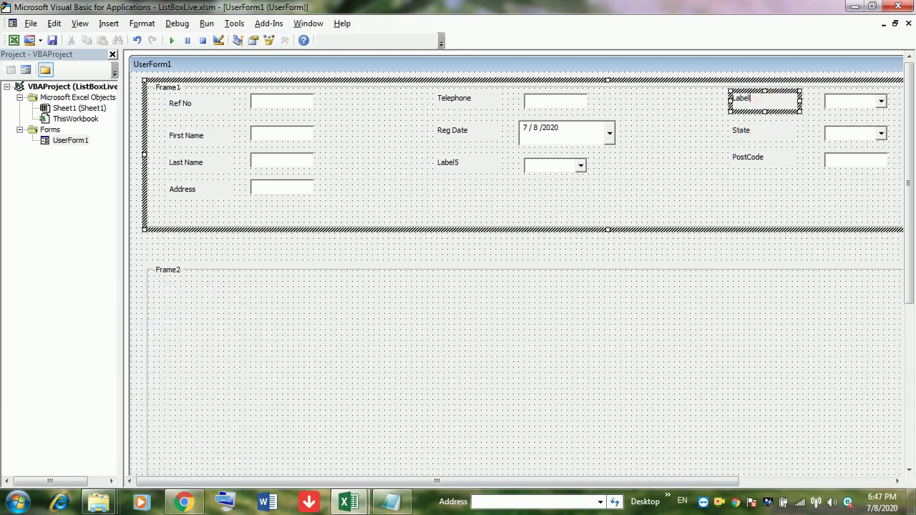
key("BackSpace")
key("BackSpace")
key("BackSpace")
type("Bloo")
left_click(690, 113)
Check the Excel columns, then change the Label5 caption to ID Proof.
left_click(351, 497)
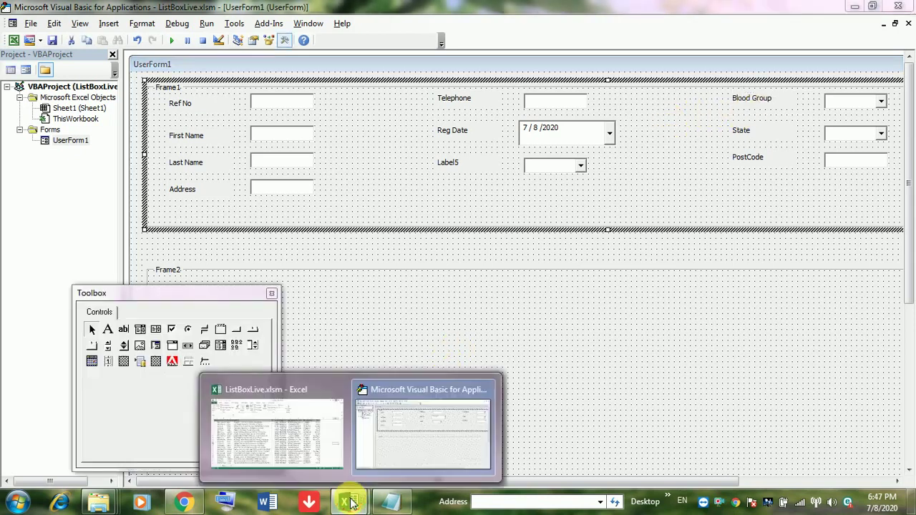
left_click(290, 440)
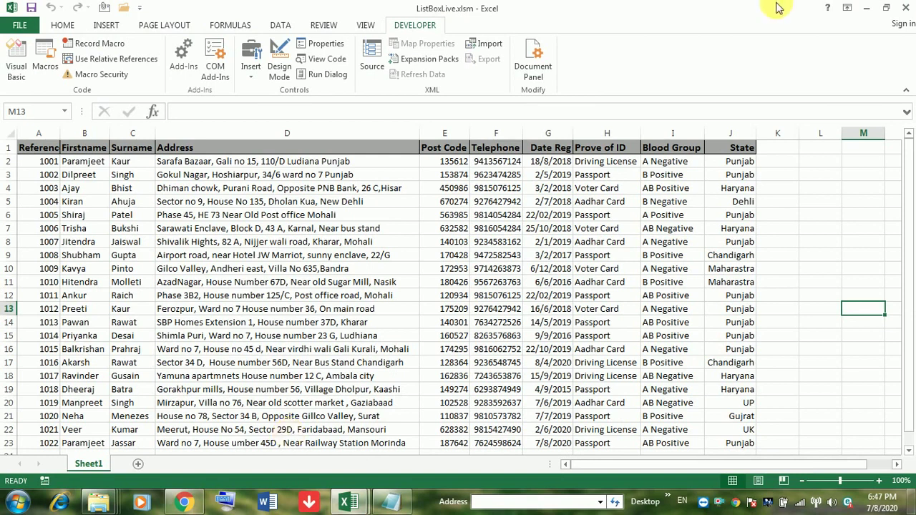
left_click(864, 7)
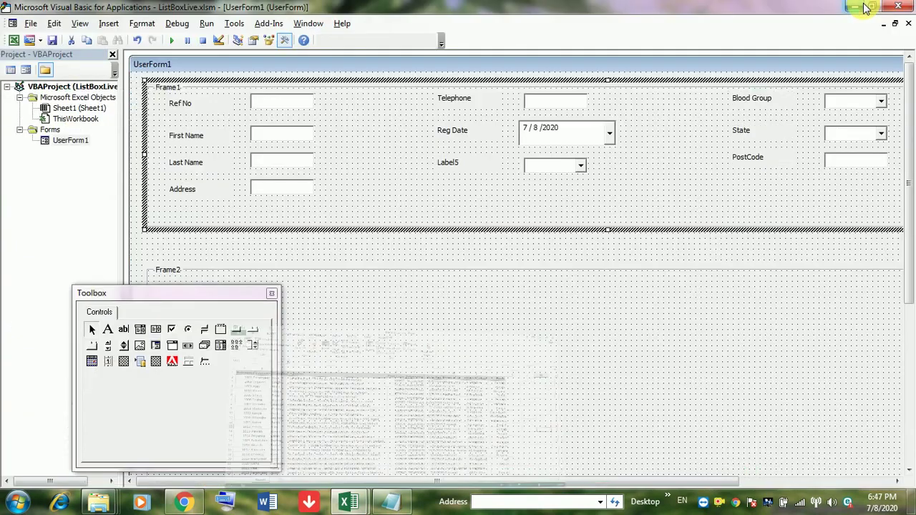
left_click(455, 162)
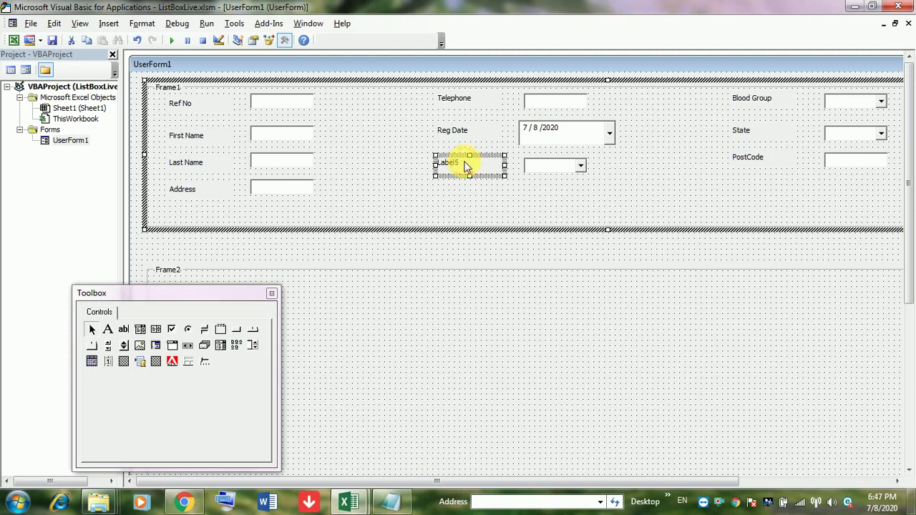
left_click(465, 166)
key("BackSpace")
key("BackSpace")
key("BackSpace")
key("BackSpace")
type("ID Proof")
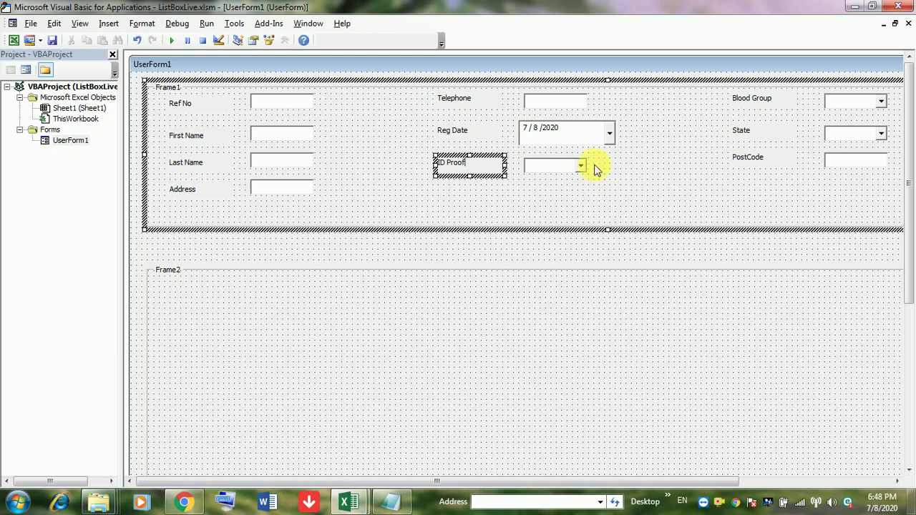
left_click(627, 178)
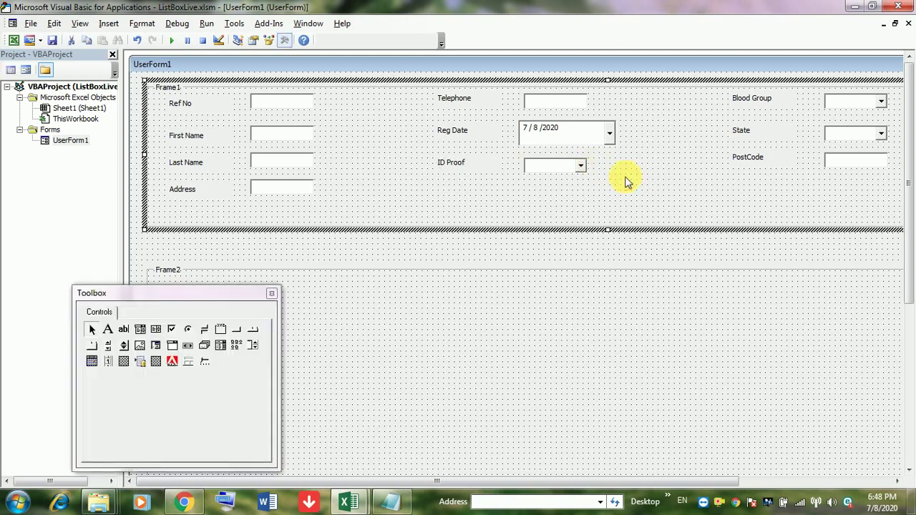
Enlarge the Address textbox, making it wider and taller.
left_click(303, 188)
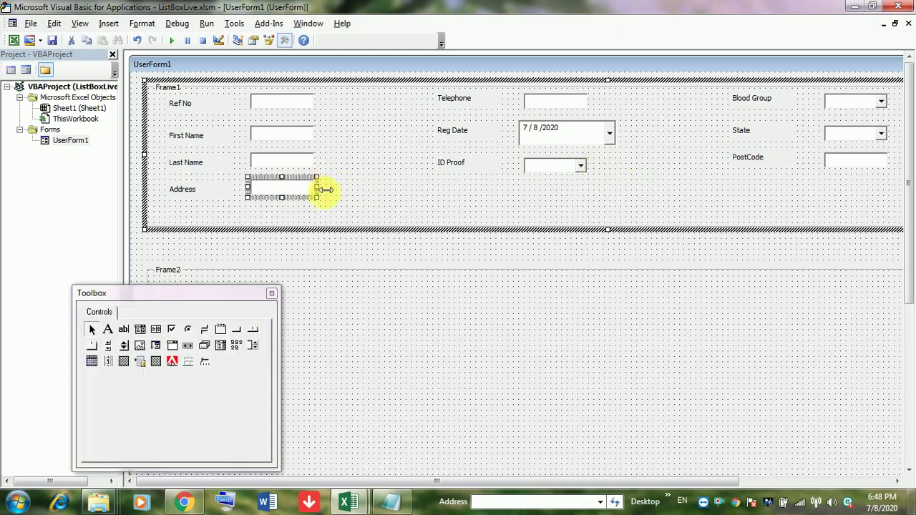
left_click_drag(318, 189, 421, 200)
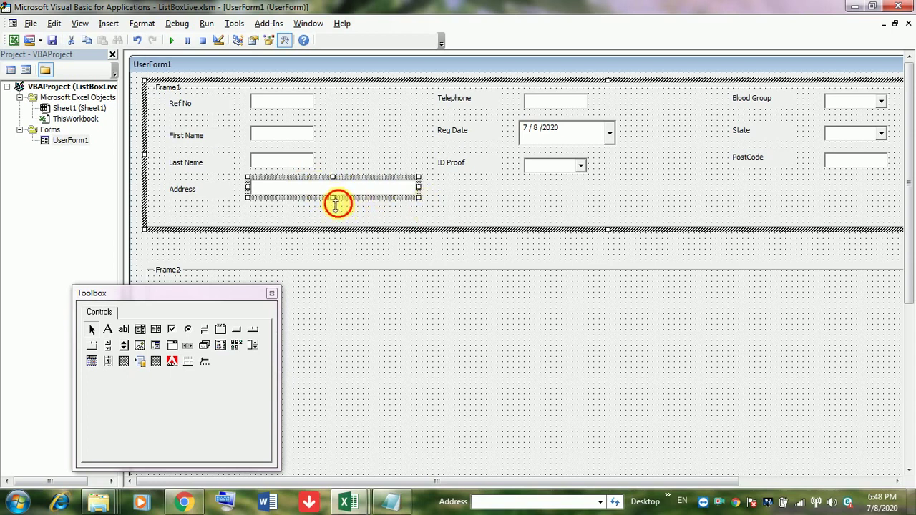
left_click_drag(333, 198, 333, 218)
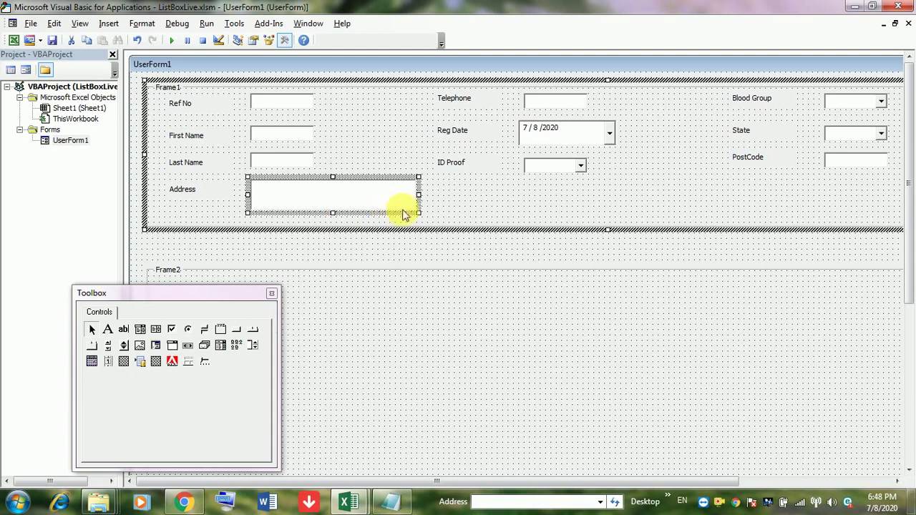
left_click_drag(418, 194, 453, 196)
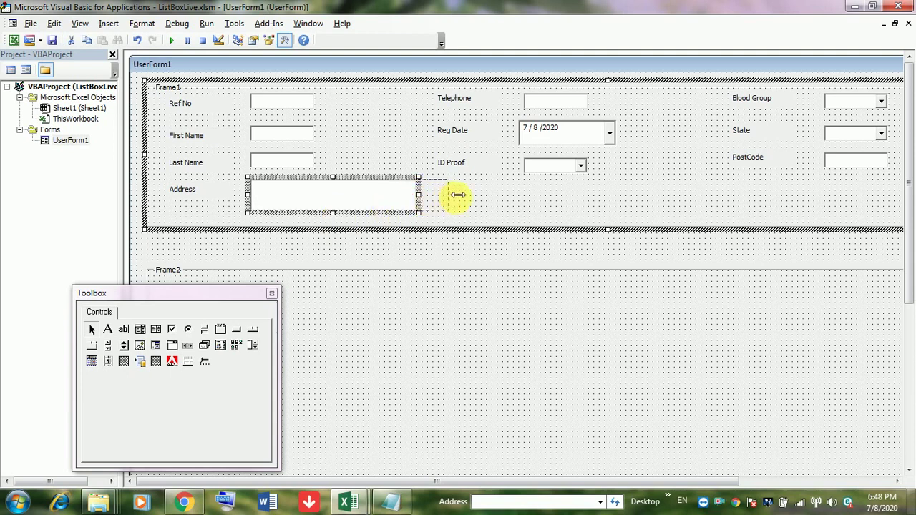
Set the Height of the Ref No, First Name and Last Name boxes to 24.
left_click(193, 107)
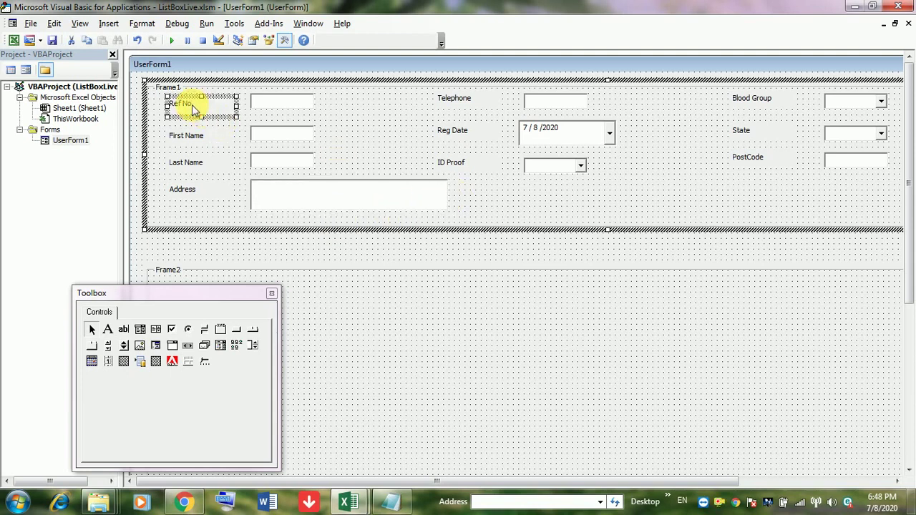
left_click_drag(326, 162, 252, 96)
right_click(254, 100)
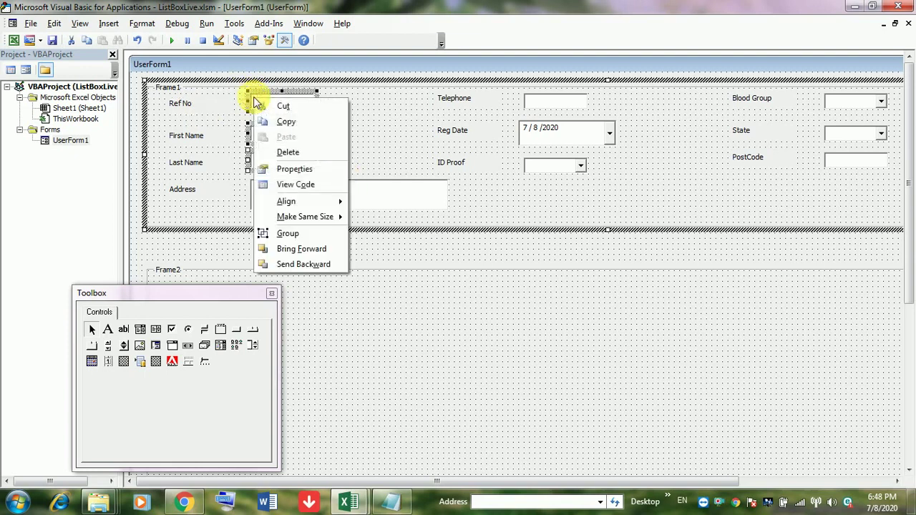
left_click(293, 169)
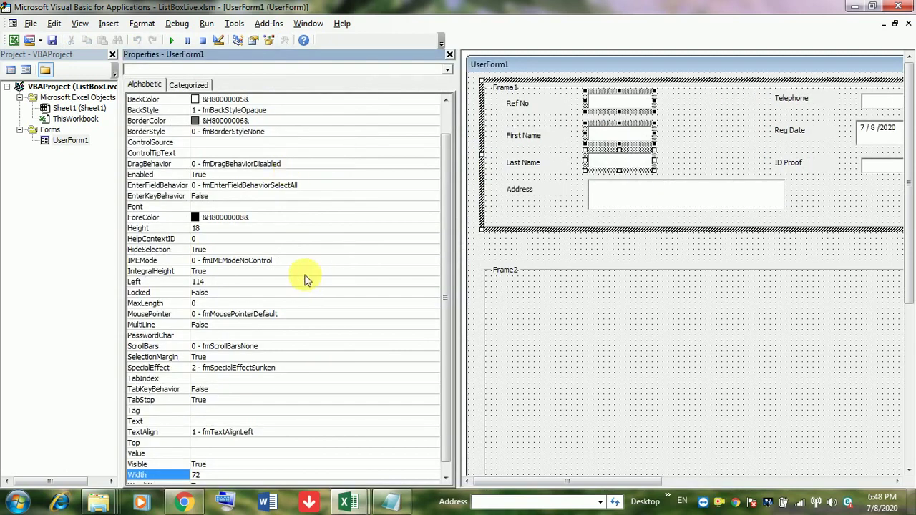
left_click(218, 229)
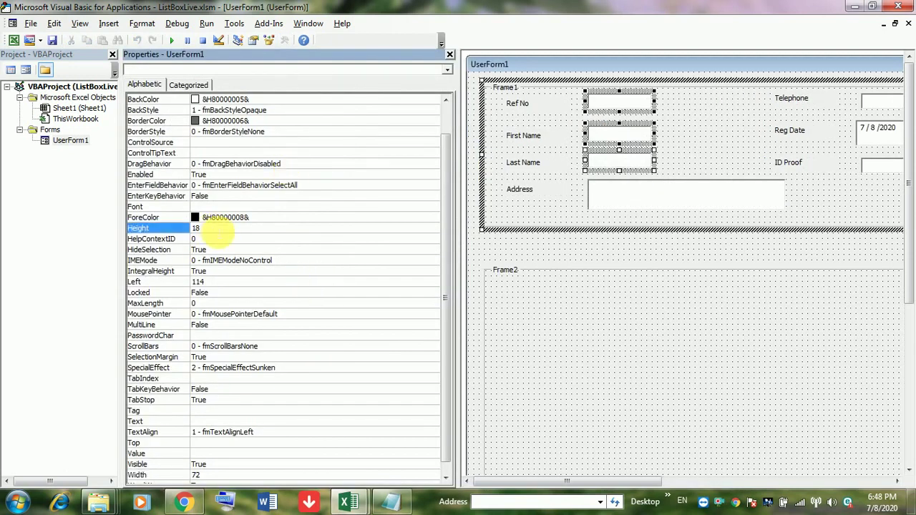
double_click(183, 228)
type("24")
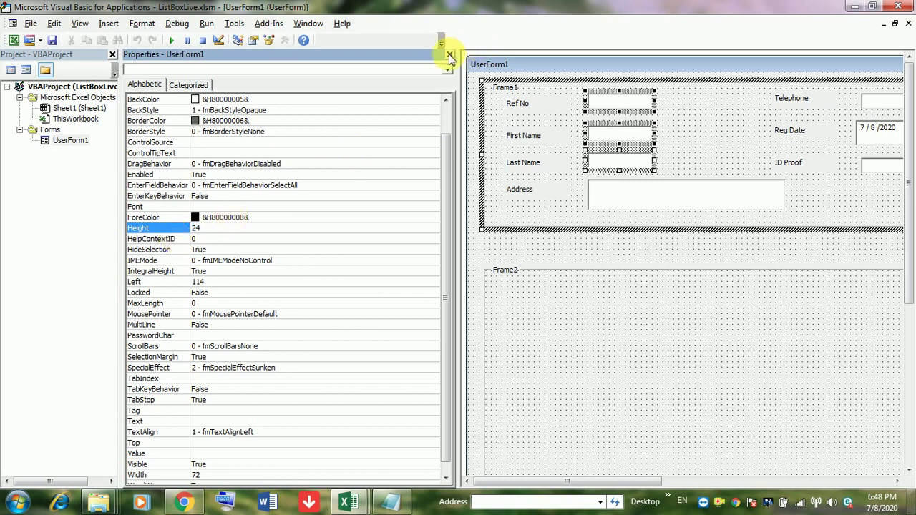
left_click(448, 53)
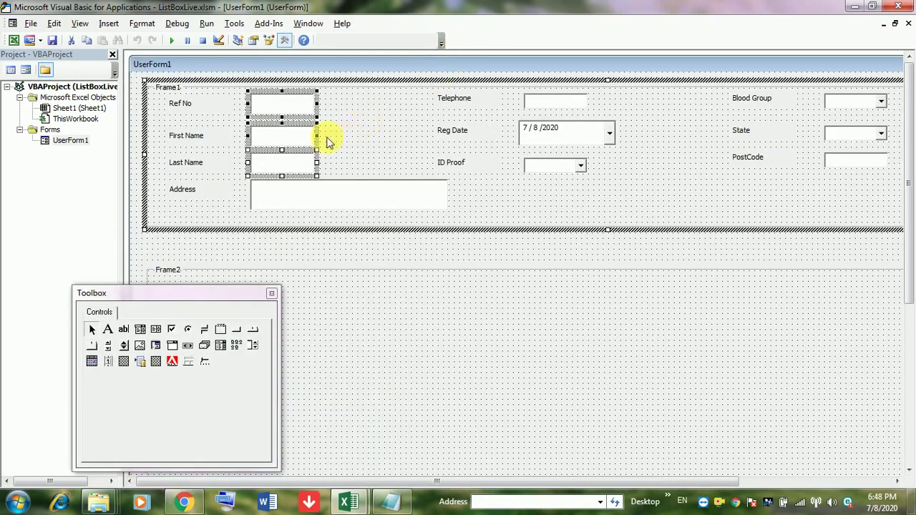
Widen the Ref No, First Name and Last Name boxes and equalise their horizontal spacing.
left_click_drag(324, 140, 385, 146)
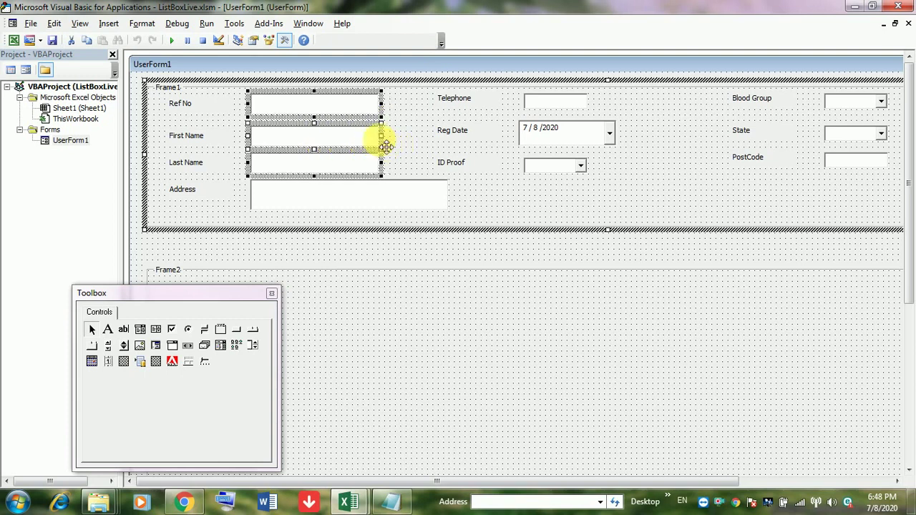
left_click(408, 140)
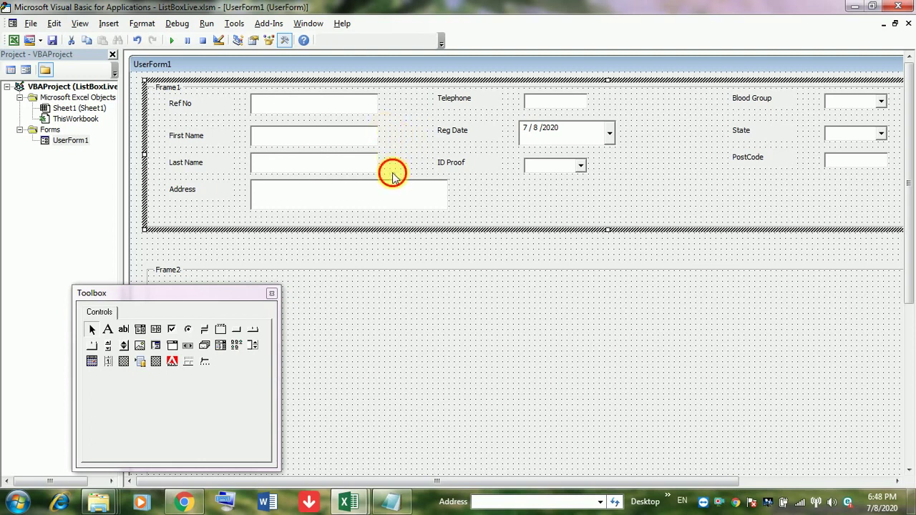
left_click_drag(392, 172, 247, 94)
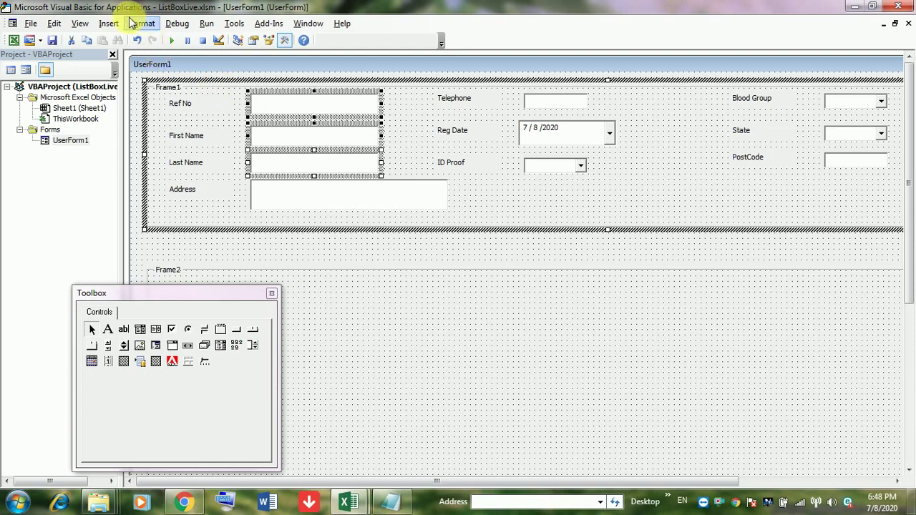
left_click(139, 25)
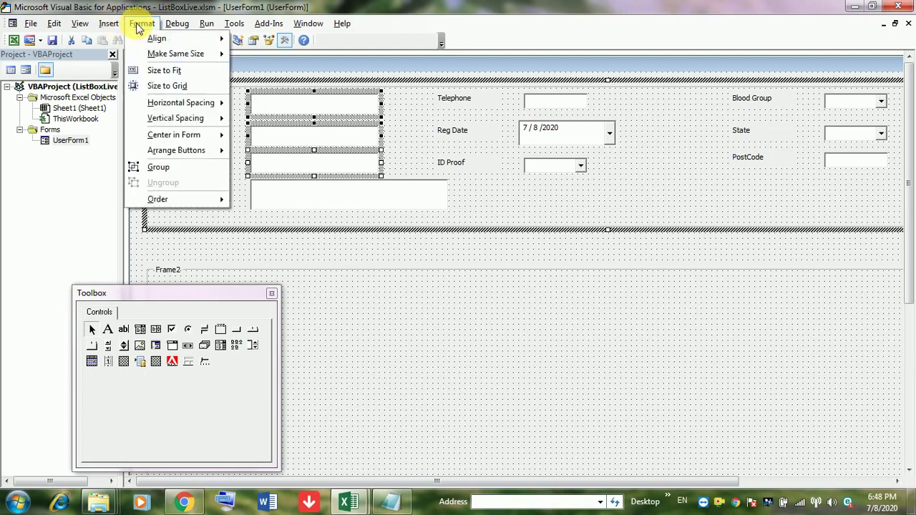
mouse_move(170, 106)
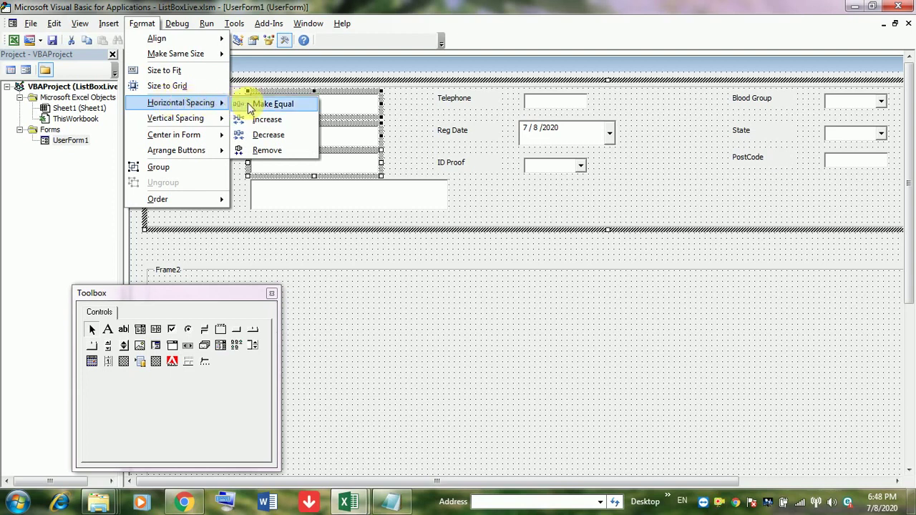
left_click(252, 105)
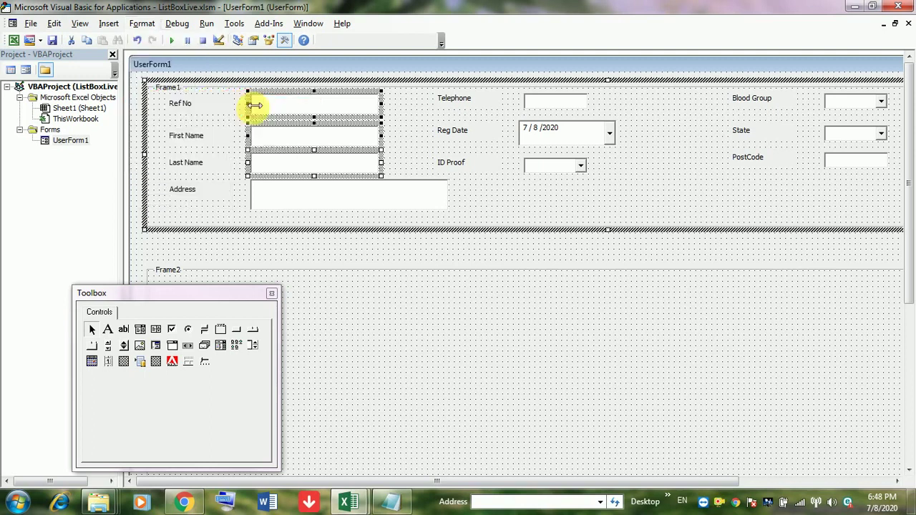
left_click(401, 129)
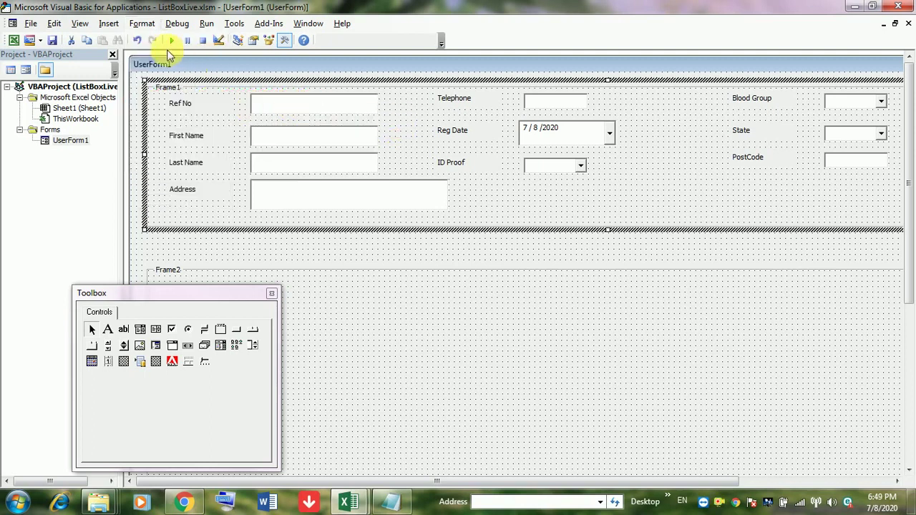
Make the vertical spacing between the three text boxes equal.
left_click(142, 25)
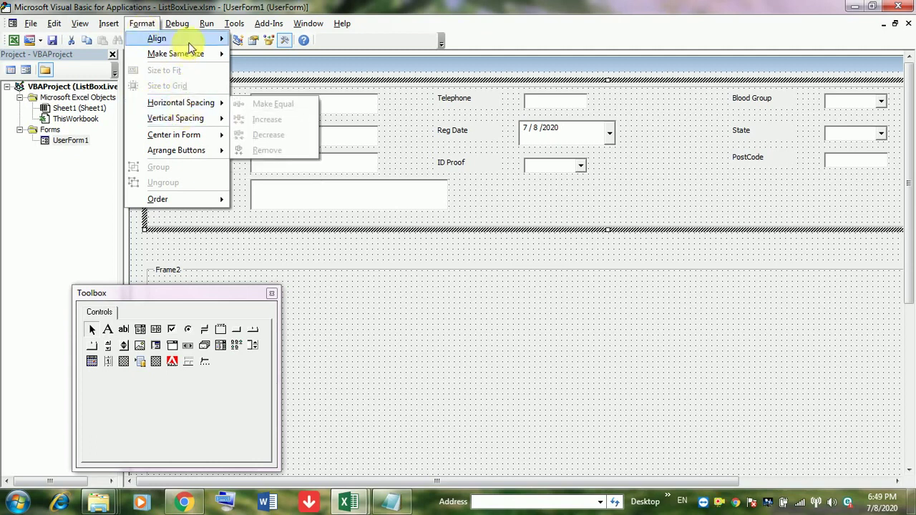
mouse_move(189, 40)
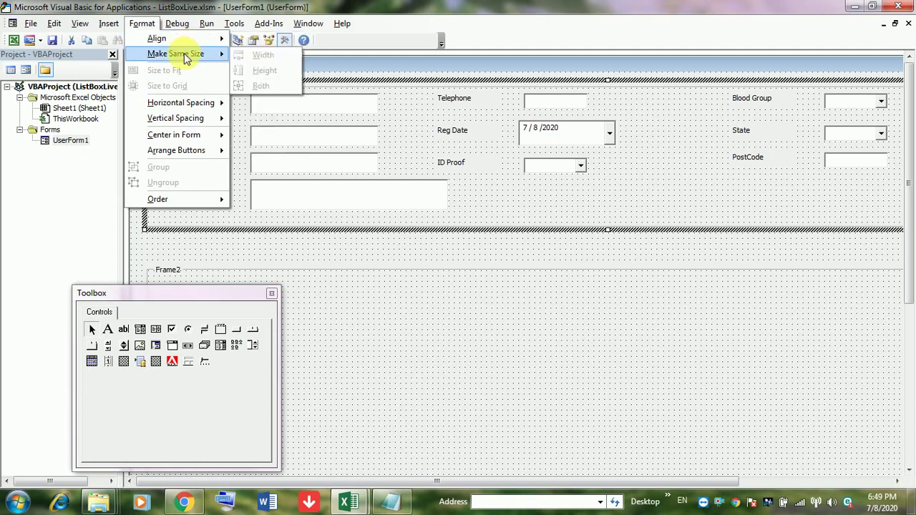
left_click(396, 169)
mouse_move(387, 168)
left_mouse_down()
mouse_move(292, 105)
mouse_move(247, 96)
left_mouse_up()
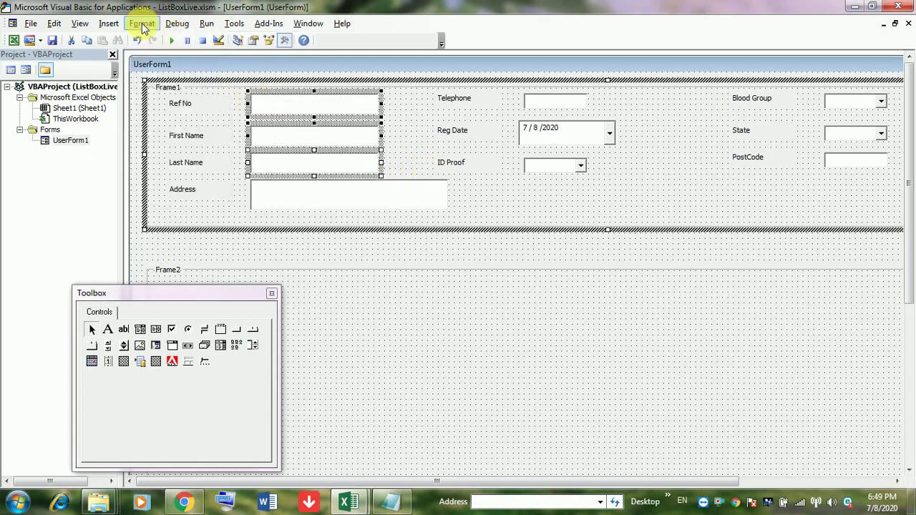
left_click(142, 24)
mouse_move(201, 118)
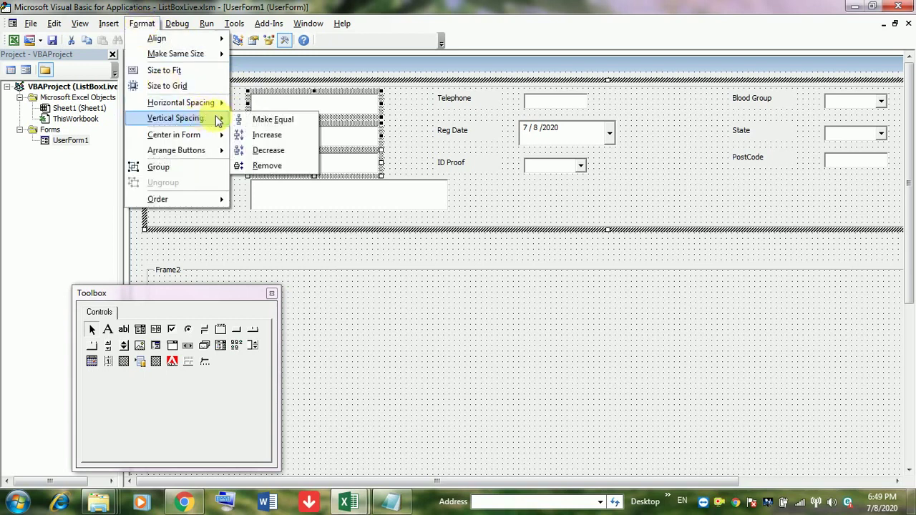
left_click(263, 119)
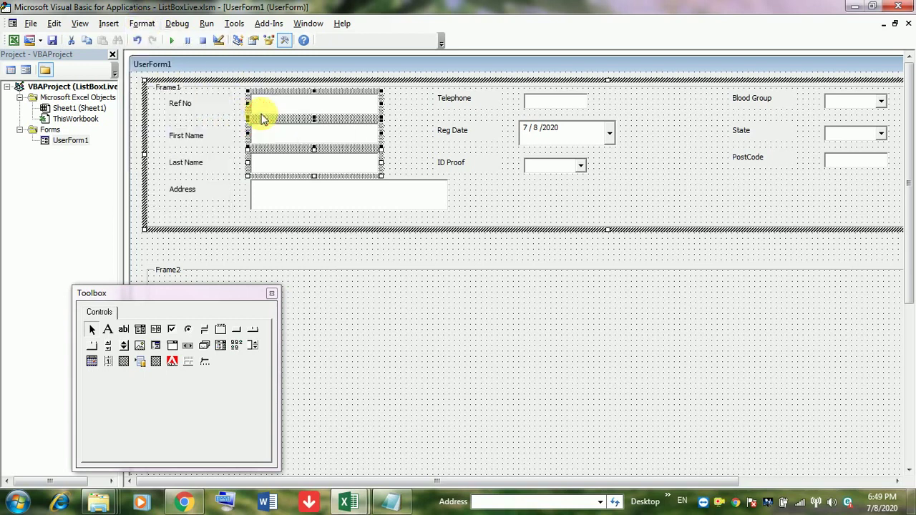
Set the Telephone text box Height to 24.
left_click(395, 130)
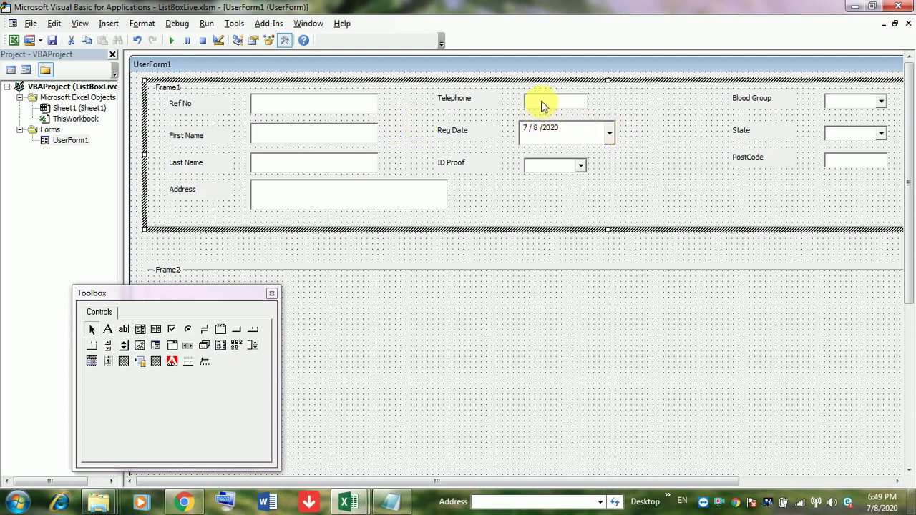
right_click(563, 103)
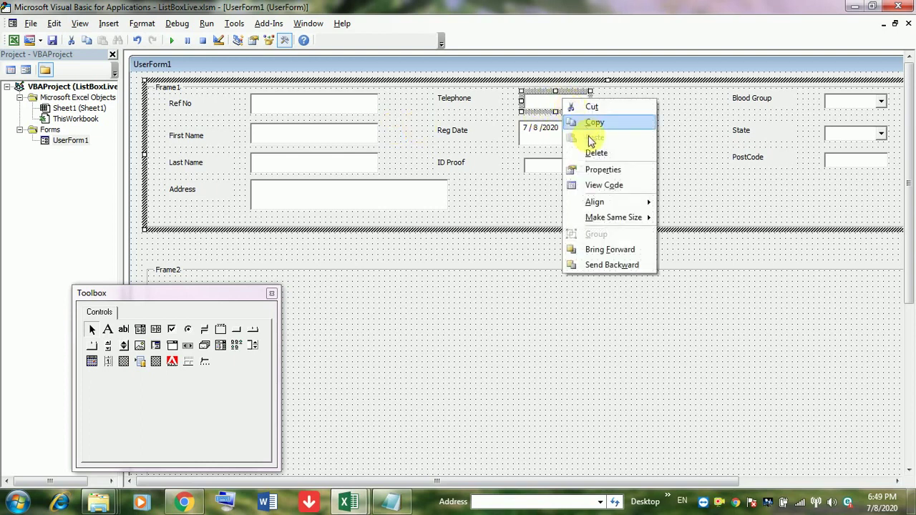
left_click(600, 170)
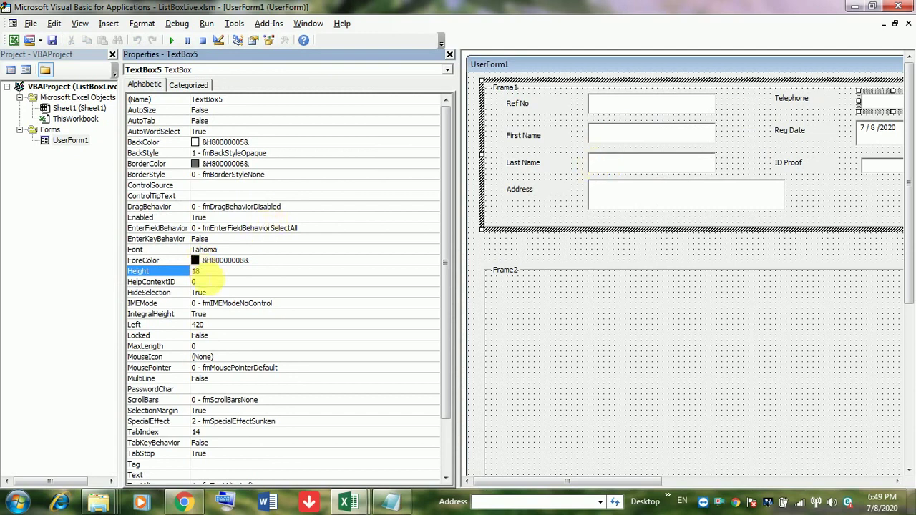
double_click(194, 270)
type("24")
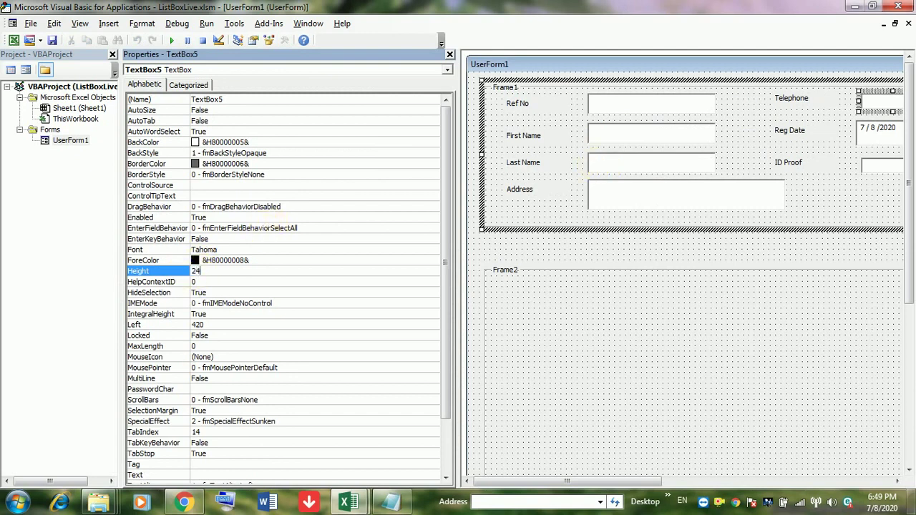
left_click(450, 54)
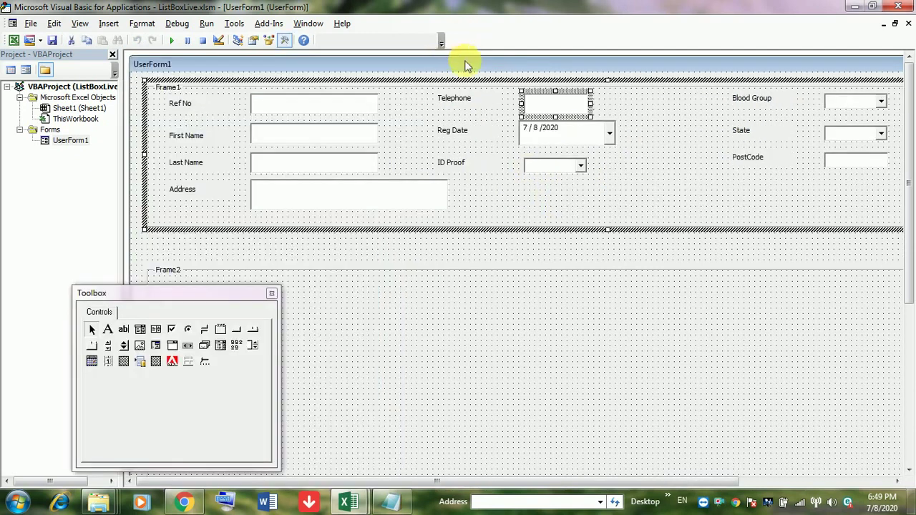
Set the Reg Date picker and ID Proof combo box Height to 24.
right_click(580, 138)
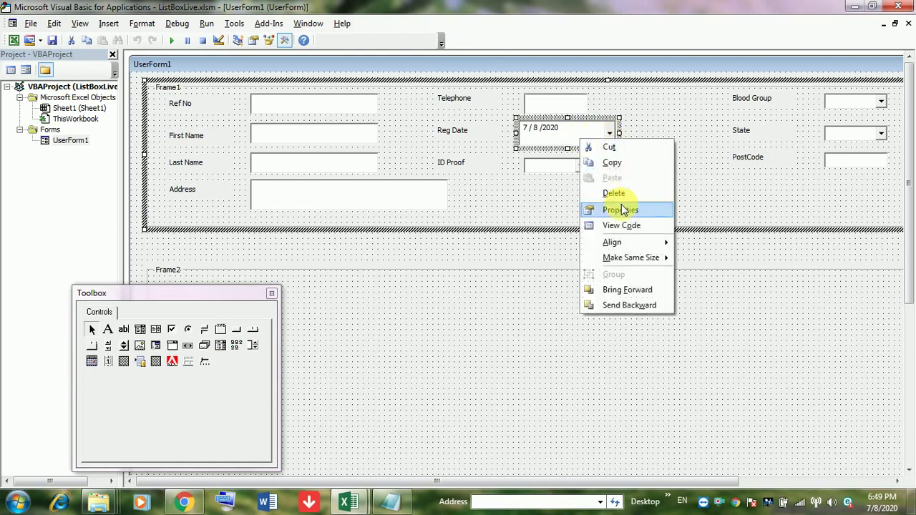
left_click(621, 209)
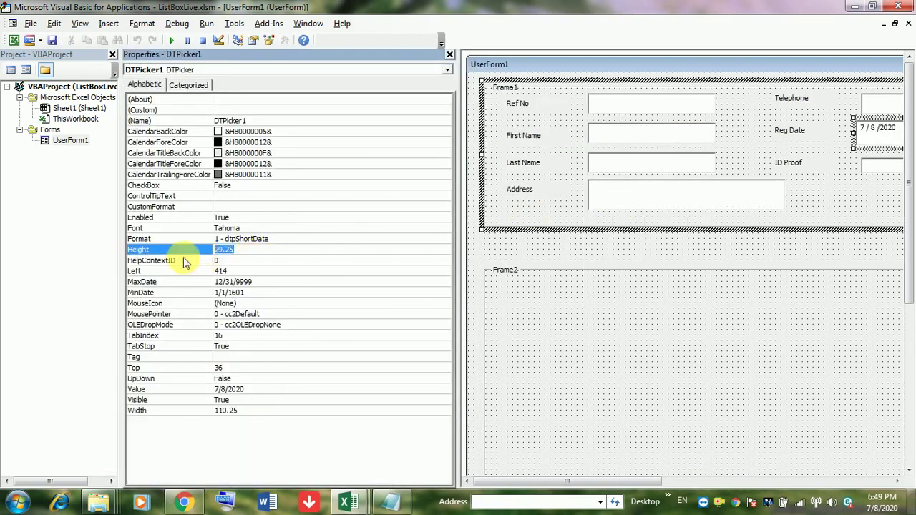
type("24")
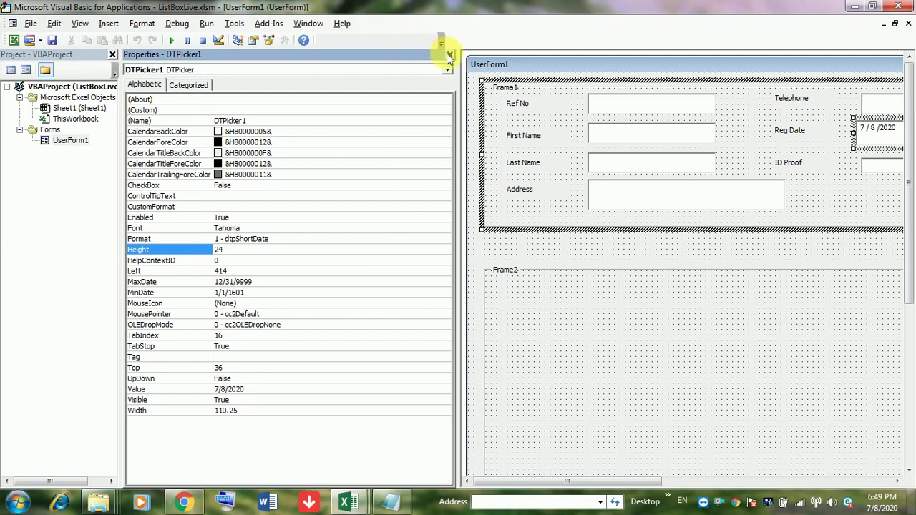
left_click(449, 55)
right_click(558, 164)
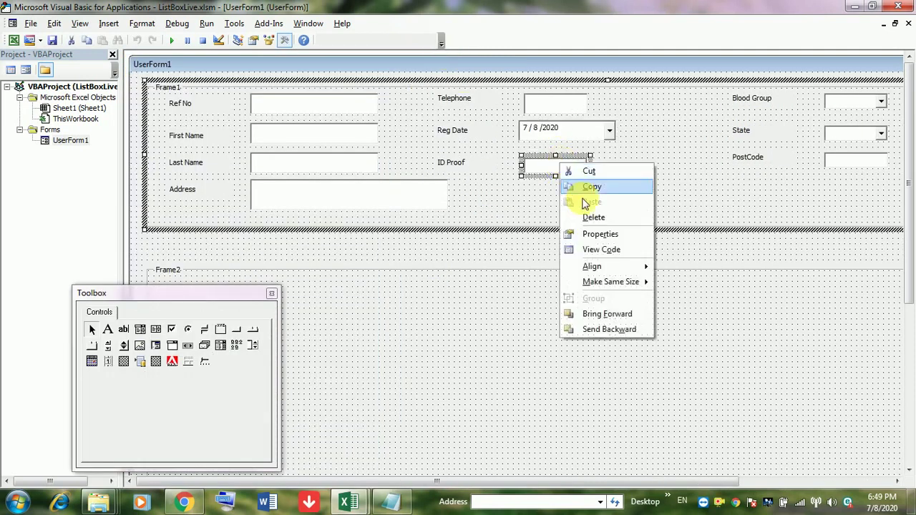
left_click(599, 234)
left_click(209, 315)
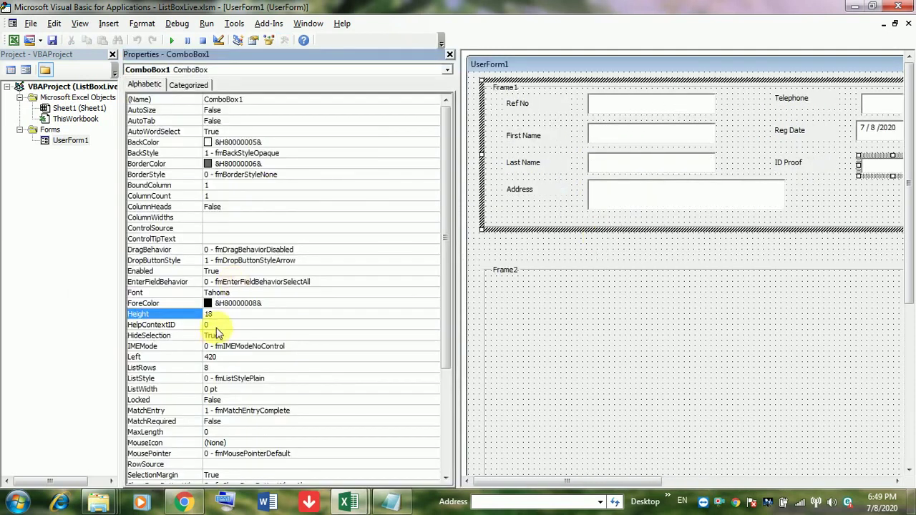
key("BackSpace")
key("BackSpace")
type("24")
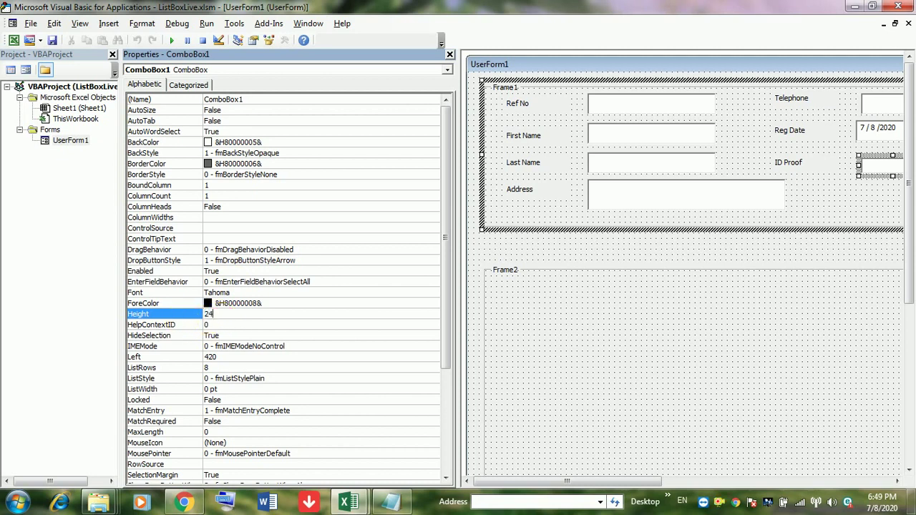
left_click(450, 55)
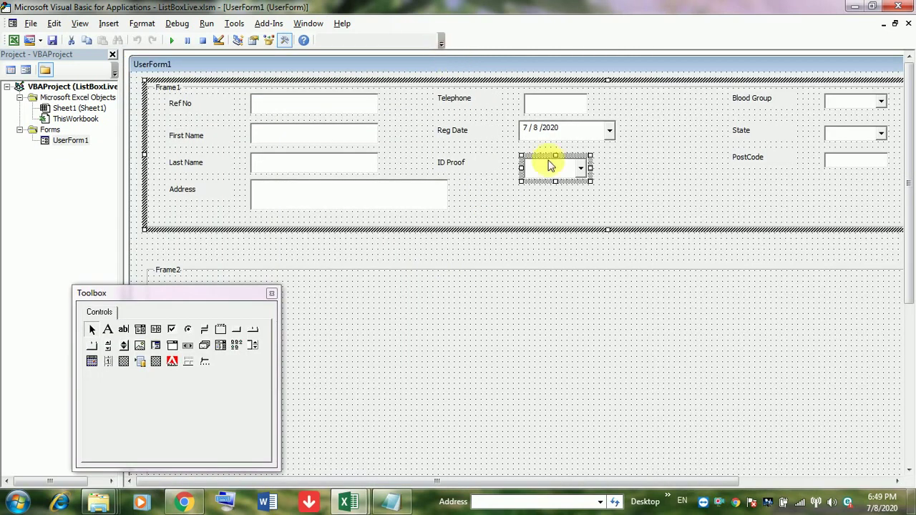
Widen the Telephone text box, Reg Date picker and ID Proof combo box to the right.
left_click(565, 103)
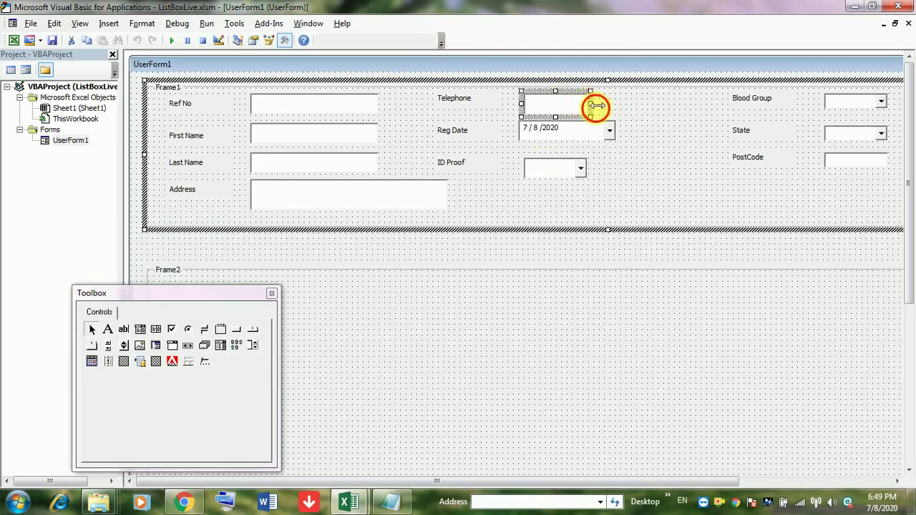
mouse_move(619, 104)
left_mouse_down()
mouse_move(662, 105)
mouse_move(652, 105)
left_mouse_up()
left_click(578, 129)
left_click_drag(620, 130, 655, 132)
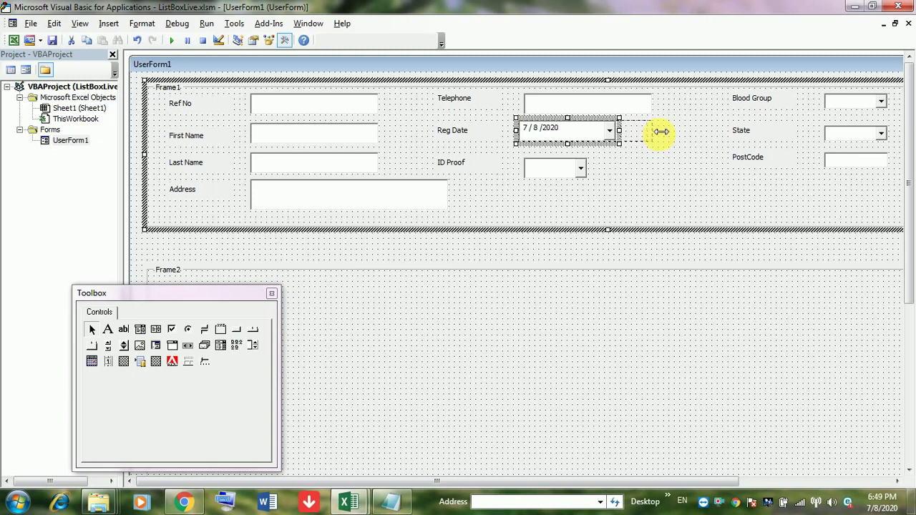
left_click_drag(660, 131, 650, 131)
left_click(583, 166)
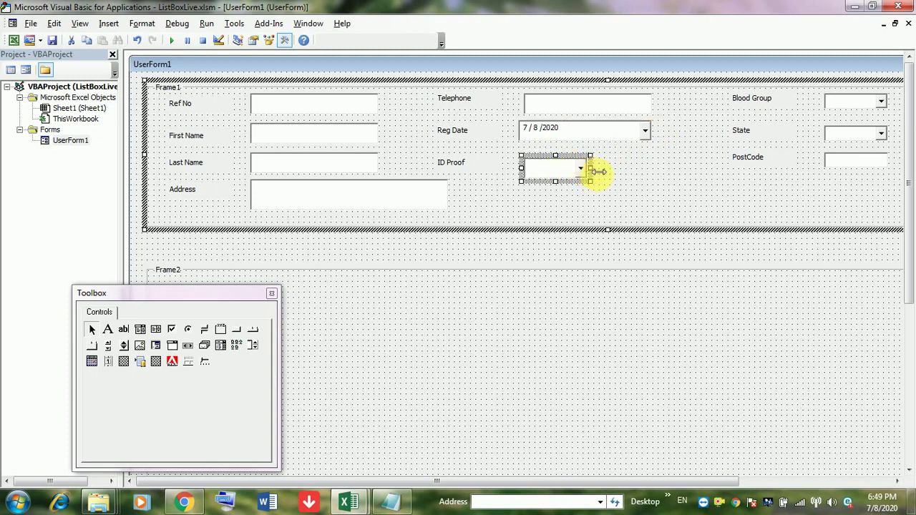
left_click_drag(597, 171, 660, 169)
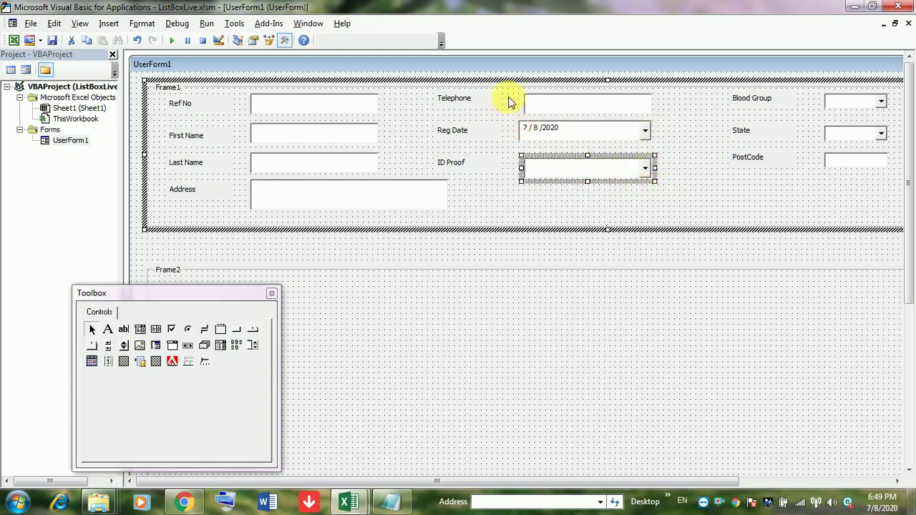
Space the three controls evenly vertically and make them the same width.
mouse_move(513, 91)
left_mouse_down()
mouse_move(617, 201)
mouse_move(660, 190)
left_mouse_up()
left_click(141, 24)
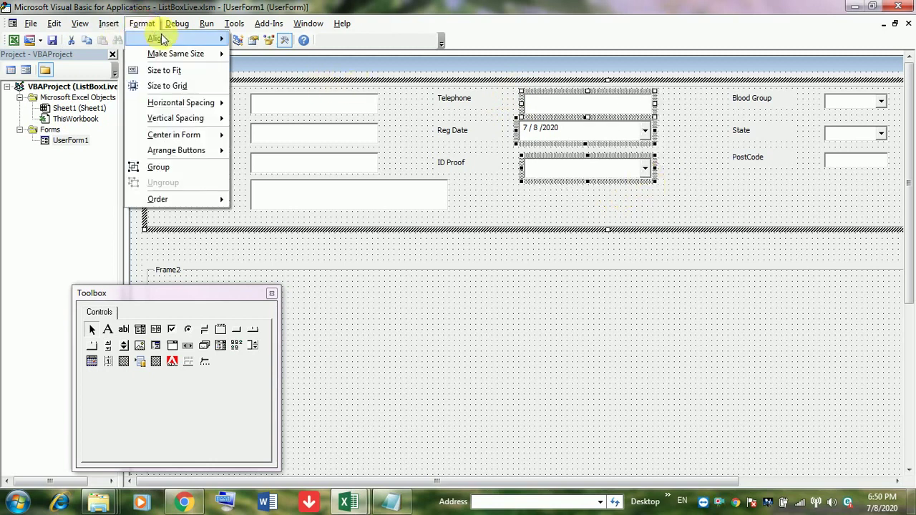
mouse_move(162, 39)
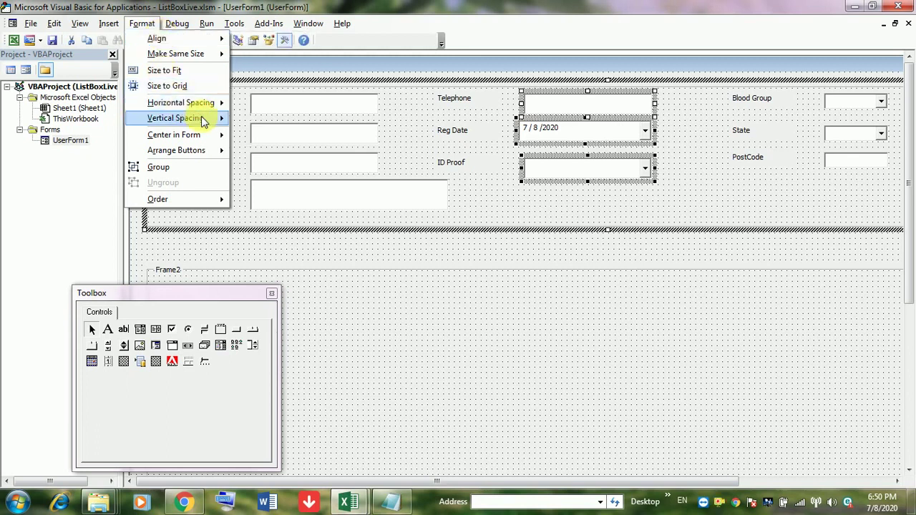
left_click(246, 122)
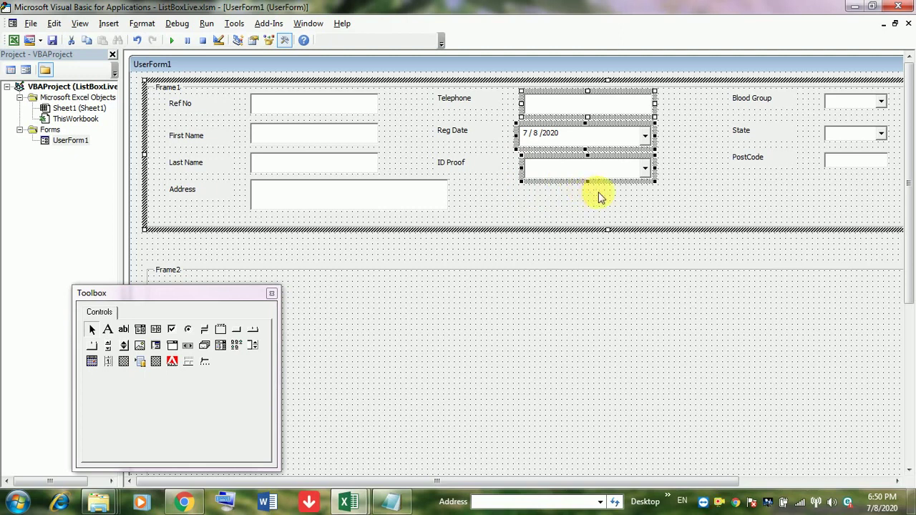
left_click(111, 23)
mouse_move(139, 27)
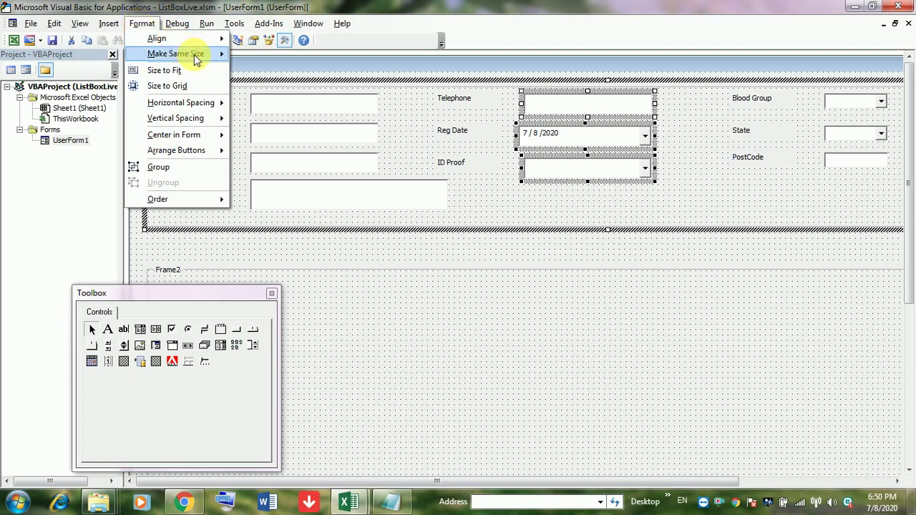
mouse_move(200, 55)
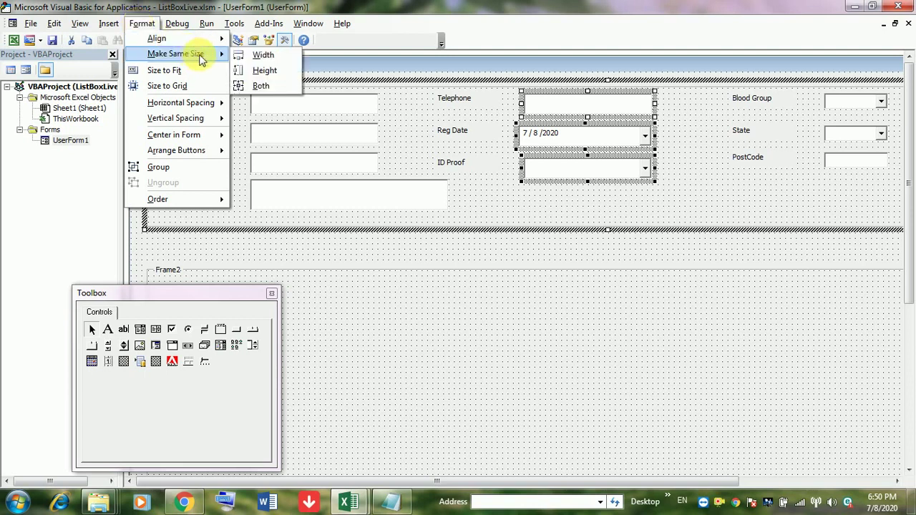
left_click(258, 56)
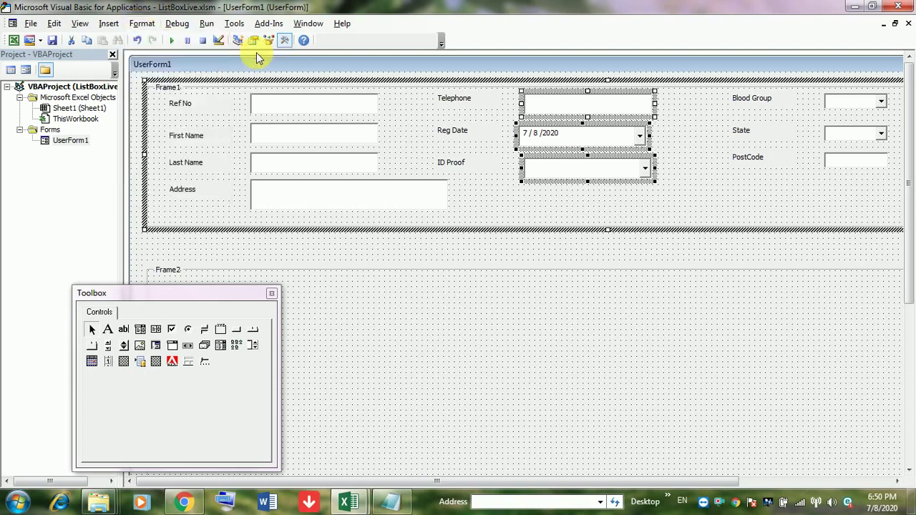
Nudge the Reg Date picker left to line up with the inputs above.
left_click(684, 176)
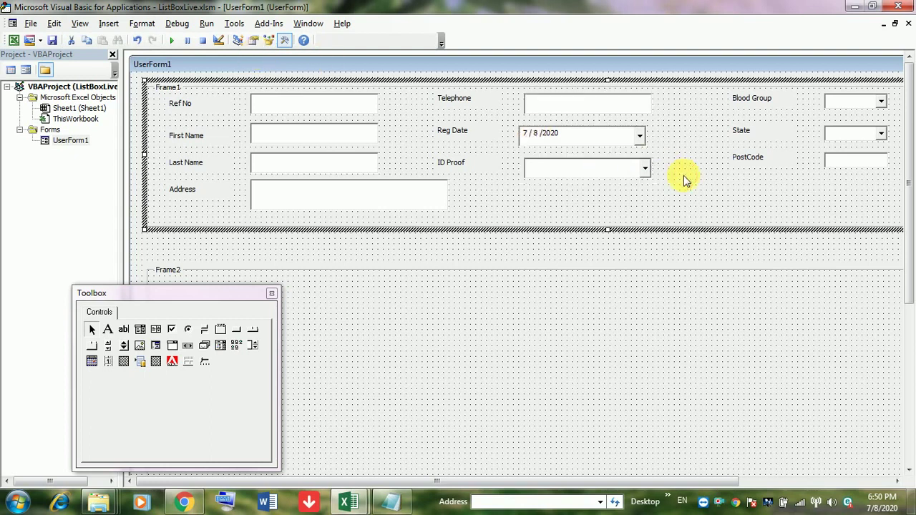
left_click(571, 142)
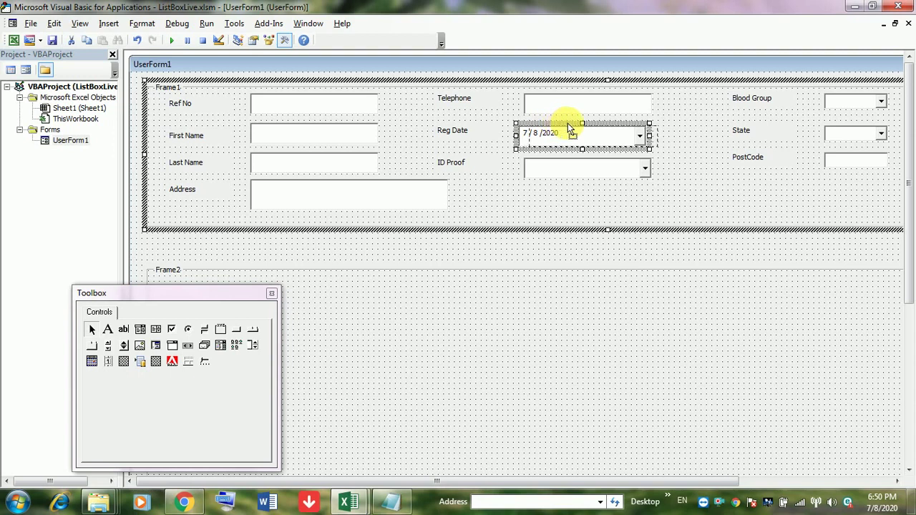
left_click_drag(571, 128, 560, 128)
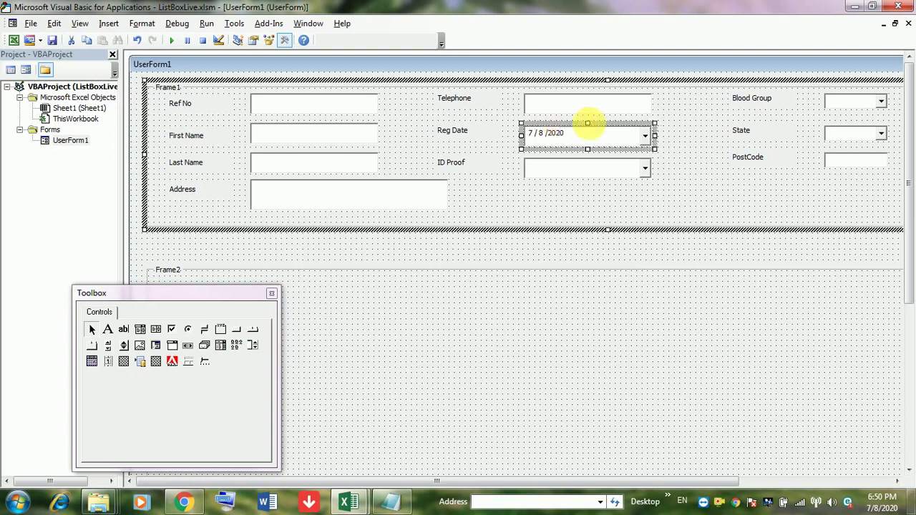
left_click(675, 168)
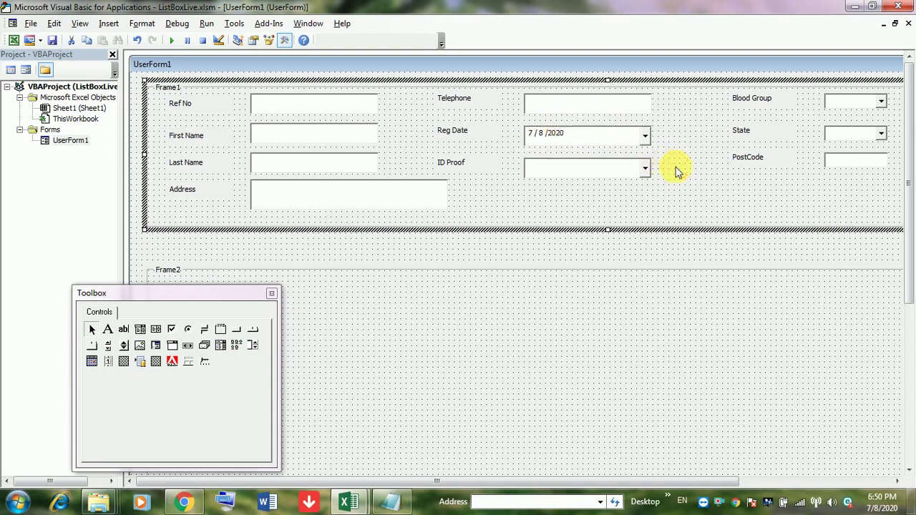
Set the Blood Group dropdown Height to 24.
right_click(841, 108)
left_click(855, 174)
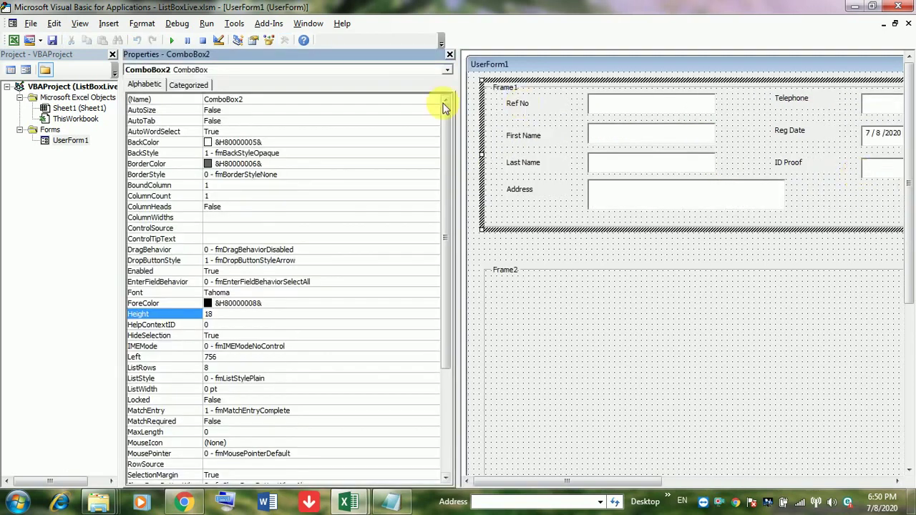
left_click(209, 314)
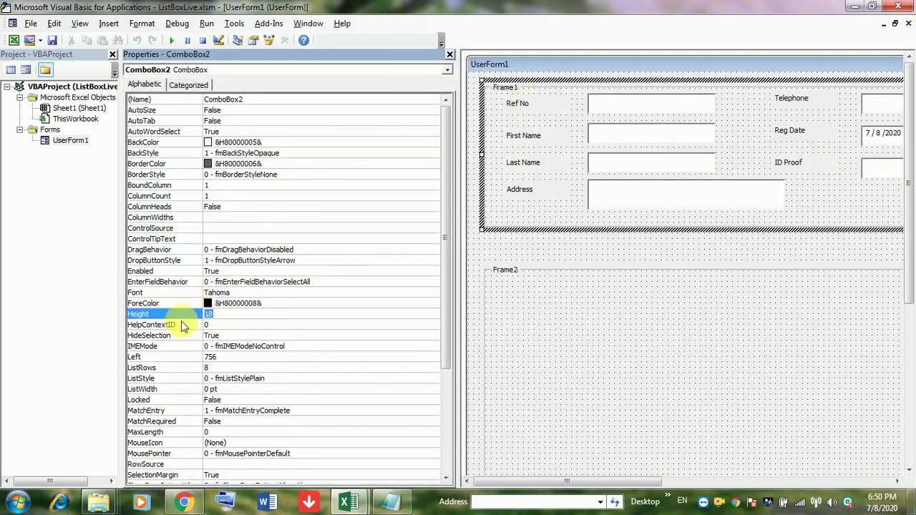
type("24")
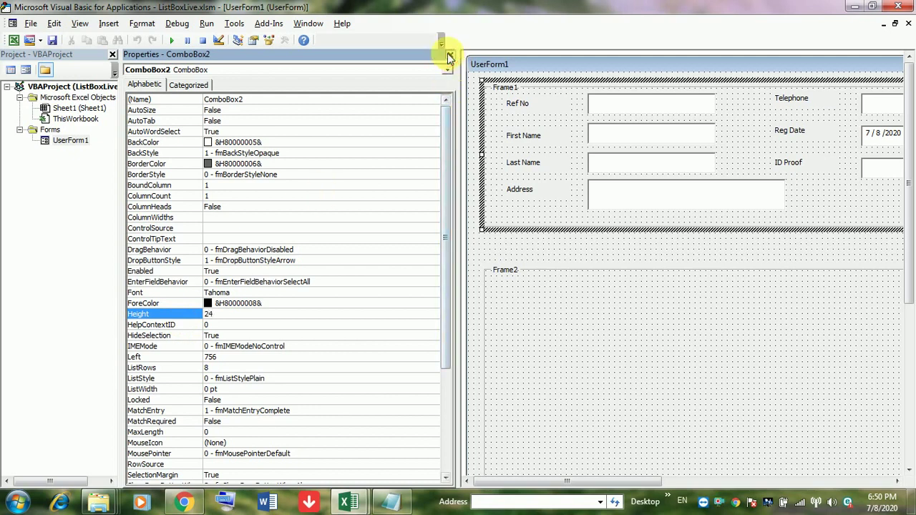
left_click(450, 54)
Set the State dropdown Height to 24.
right_click(840, 134)
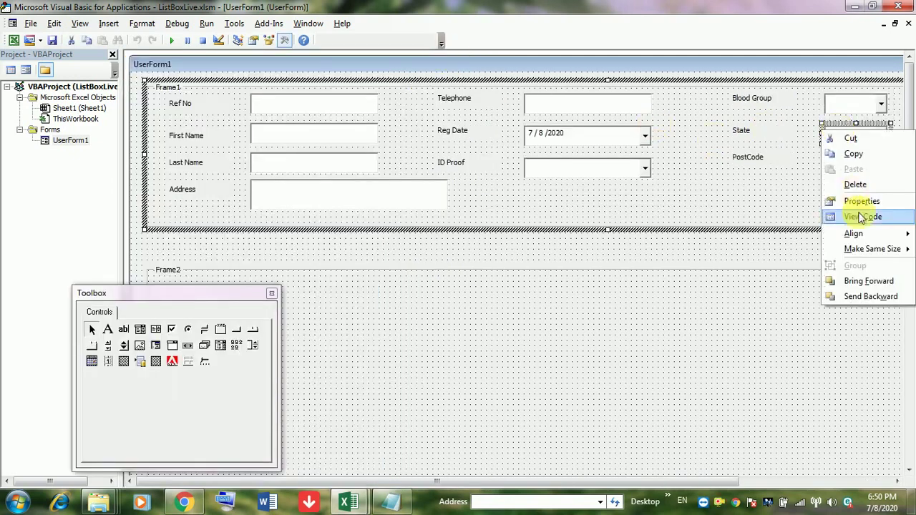
left_click(859, 200)
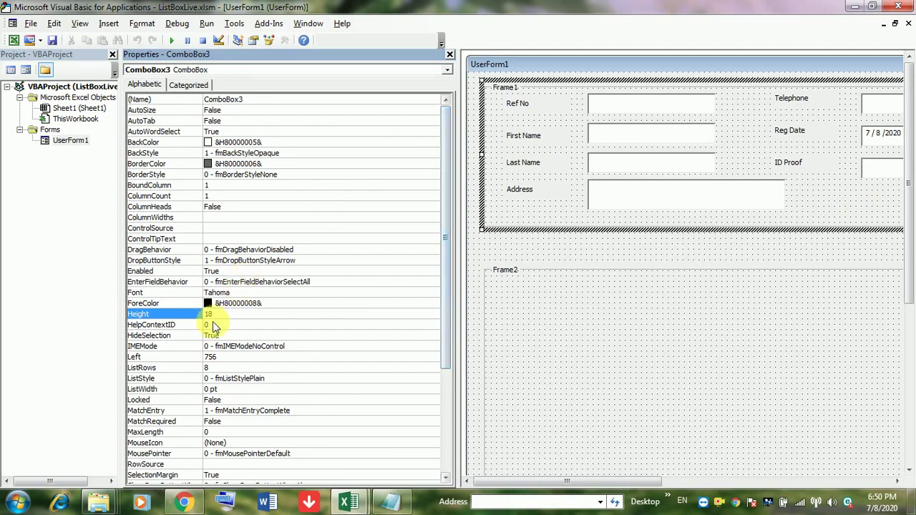
left_click(188, 318)
type("24")
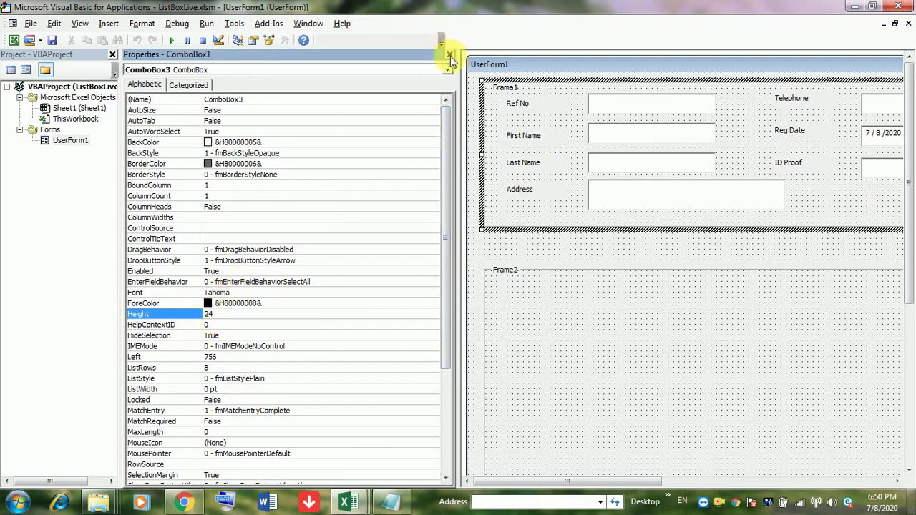
left_click(451, 55)
Set the PostCode text box Height to 24.
right_click(847, 164)
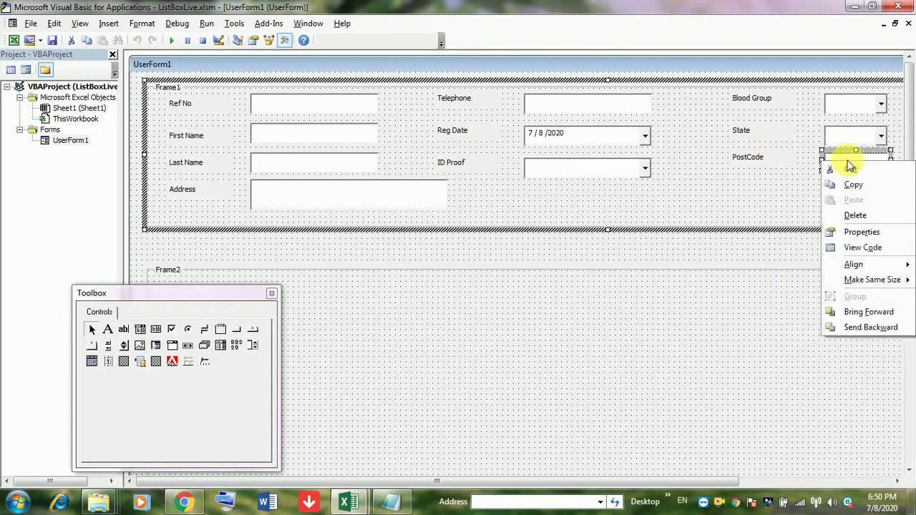
left_click(861, 232)
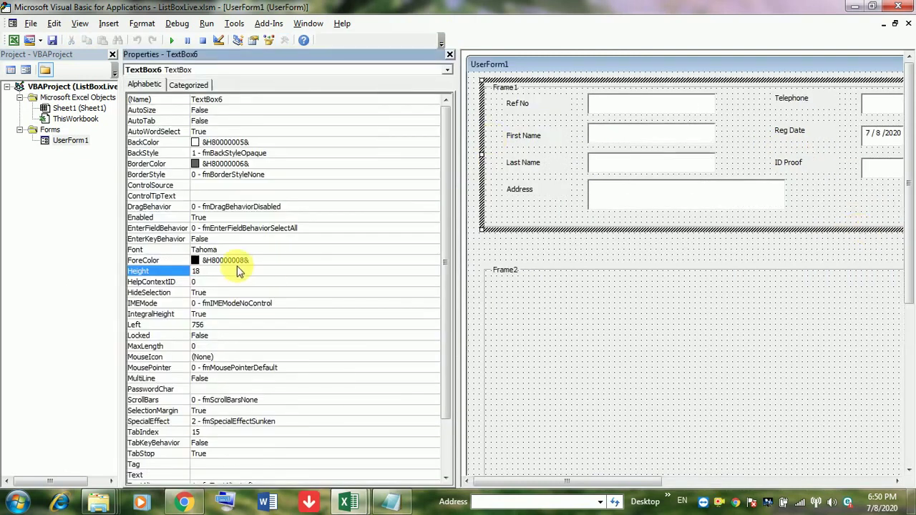
left_click(180, 271)
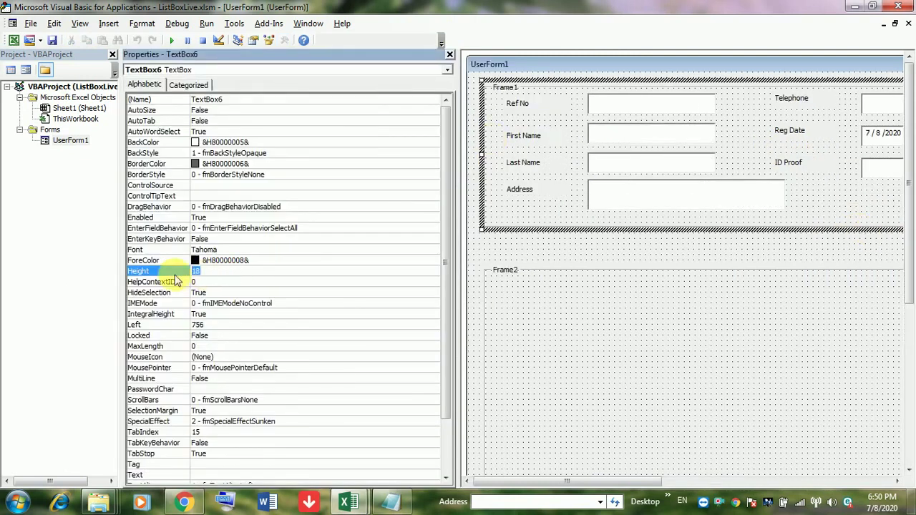
type("24")
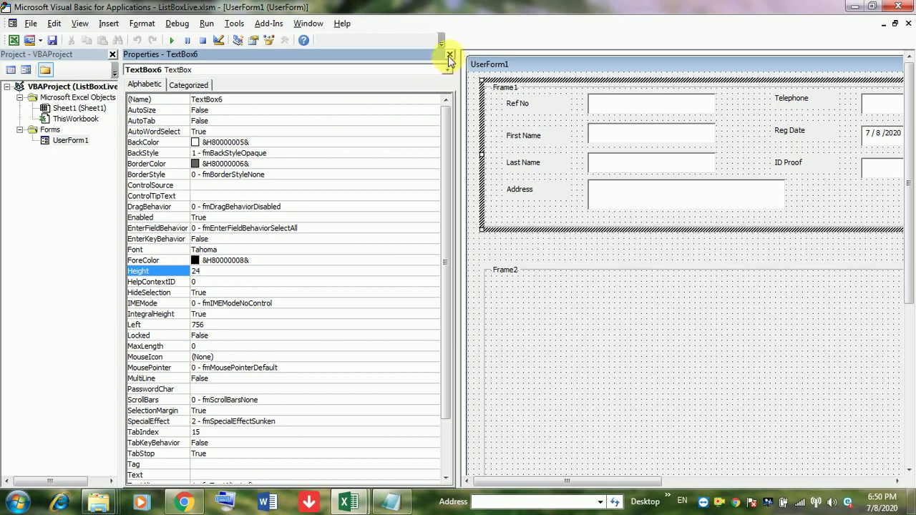
left_click(449, 56)
left_click(736, 172)
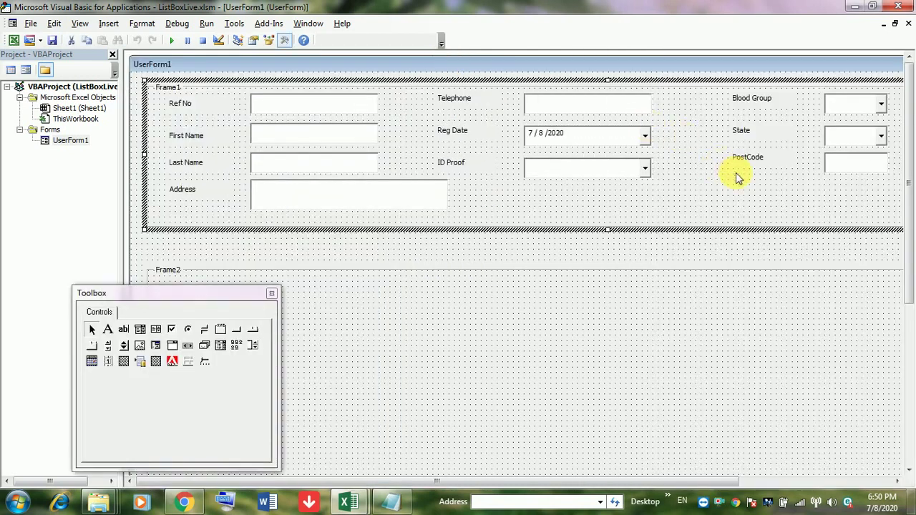
left_click(624, 177)
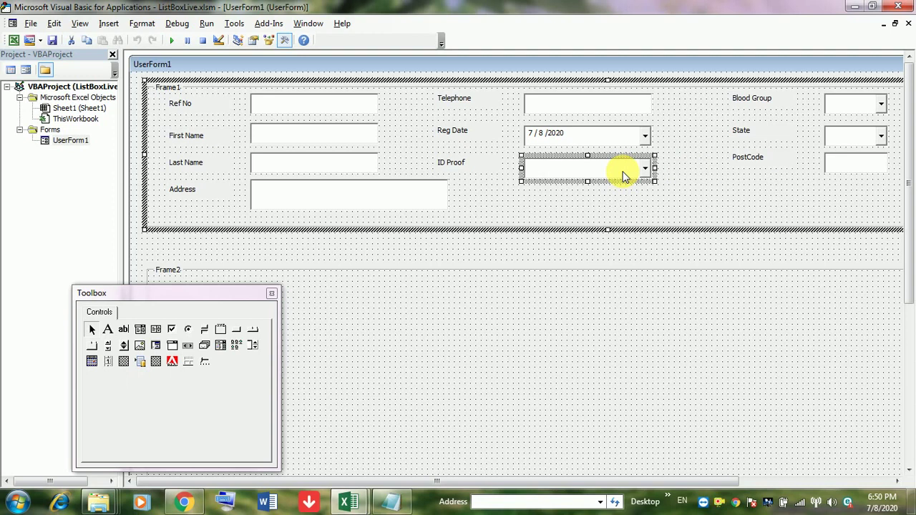
left_click(609, 136)
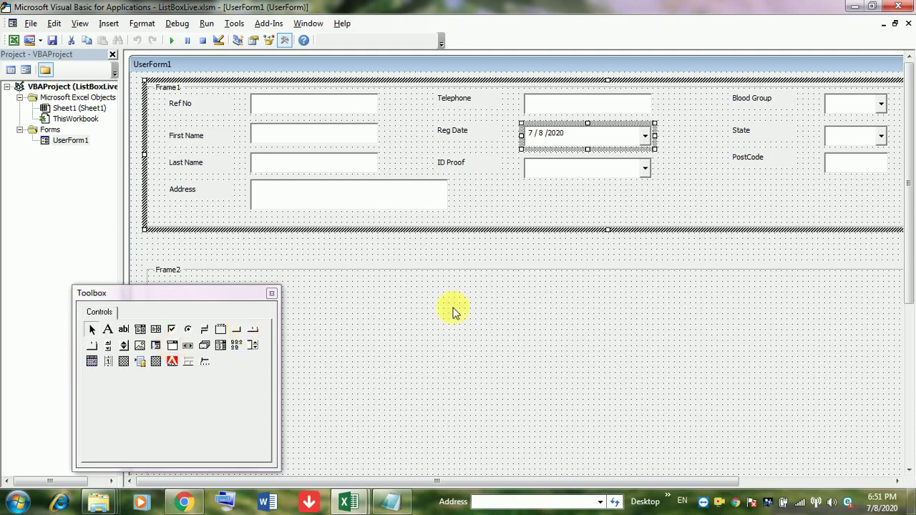
left_click(562, 204)
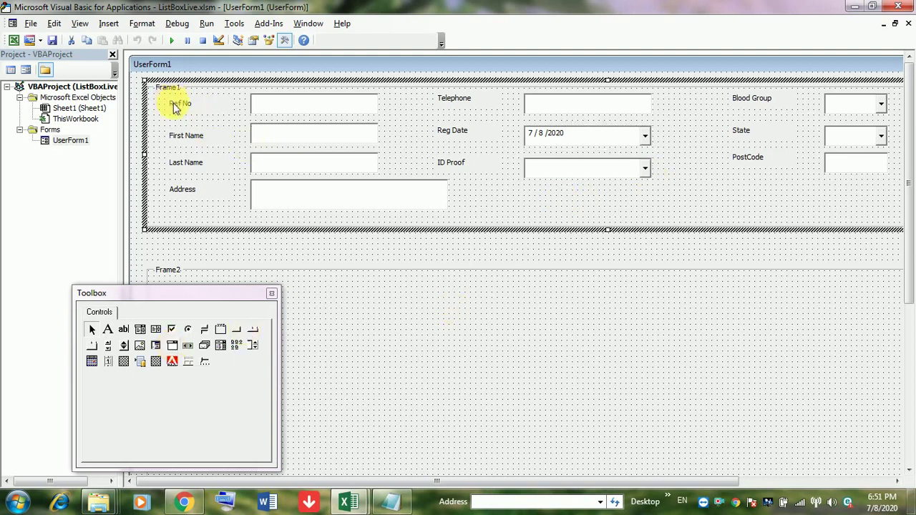
left_click(192, 140)
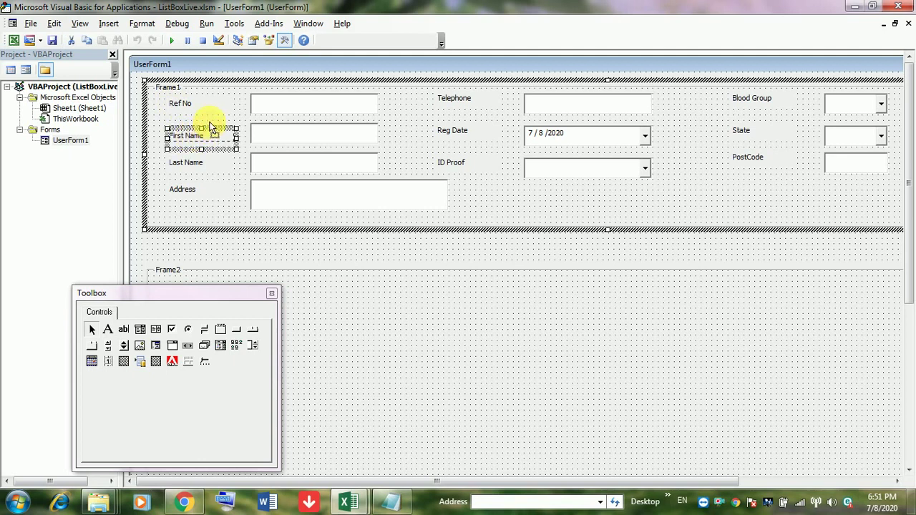
Move the First Name and Last Name labels up level with their boxes.
left_click_drag(211, 127, 211, 121)
left_click(201, 162)
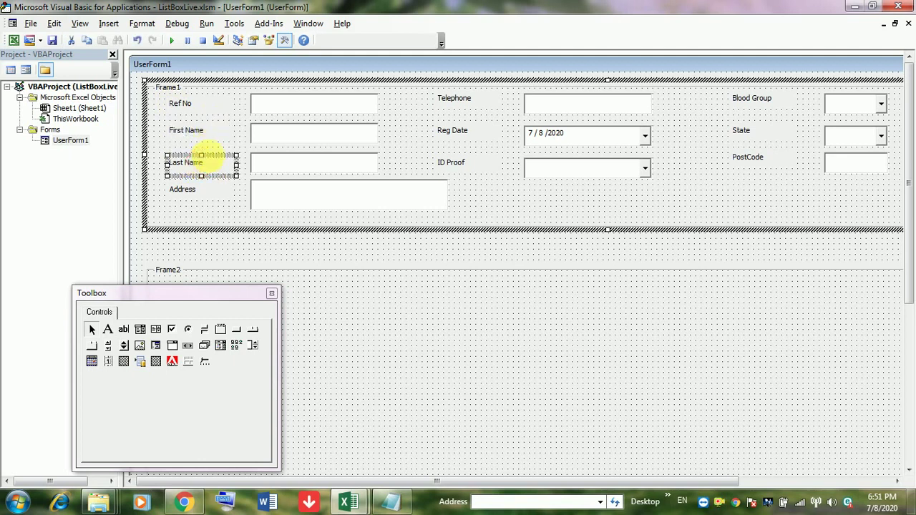
left_click_drag(211, 154, 211, 149)
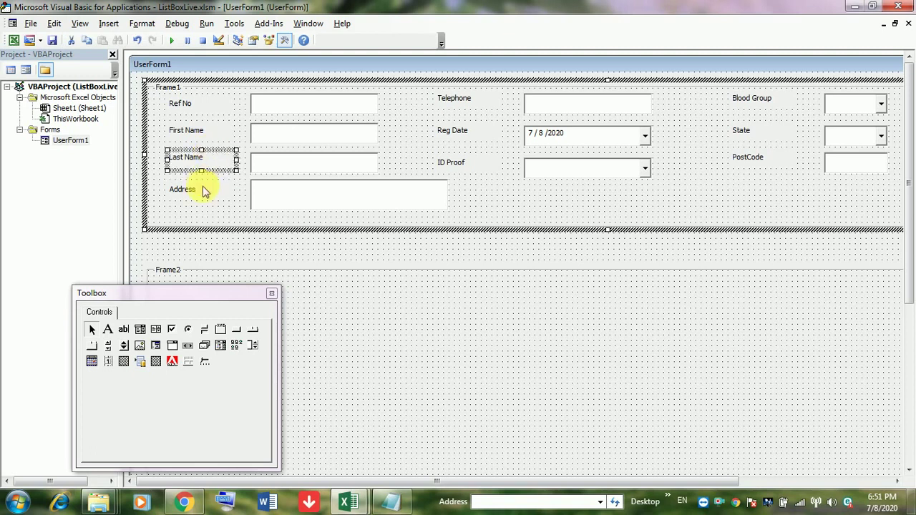
left_click(231, 199)
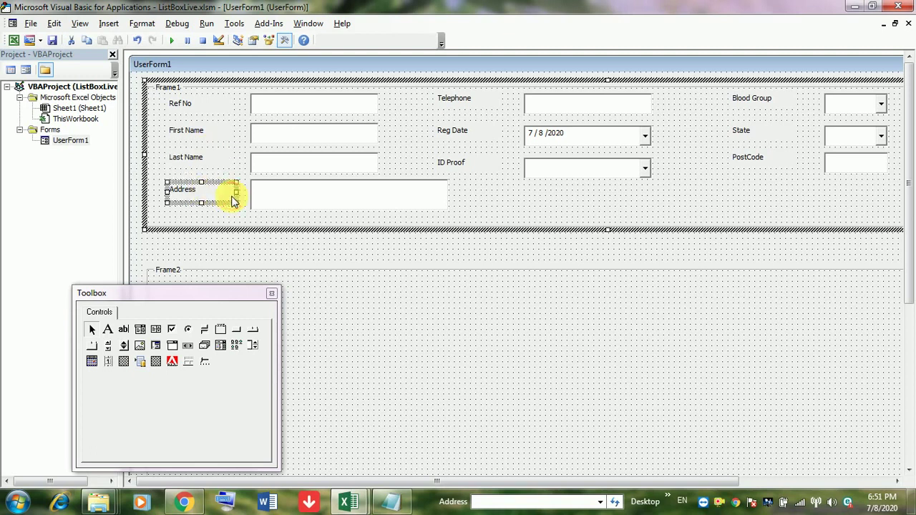
Give the Ref No, First Name, Last Name and Address labels a Bold 12 pt font.
left_click_drag(159, 94, 236, 212)
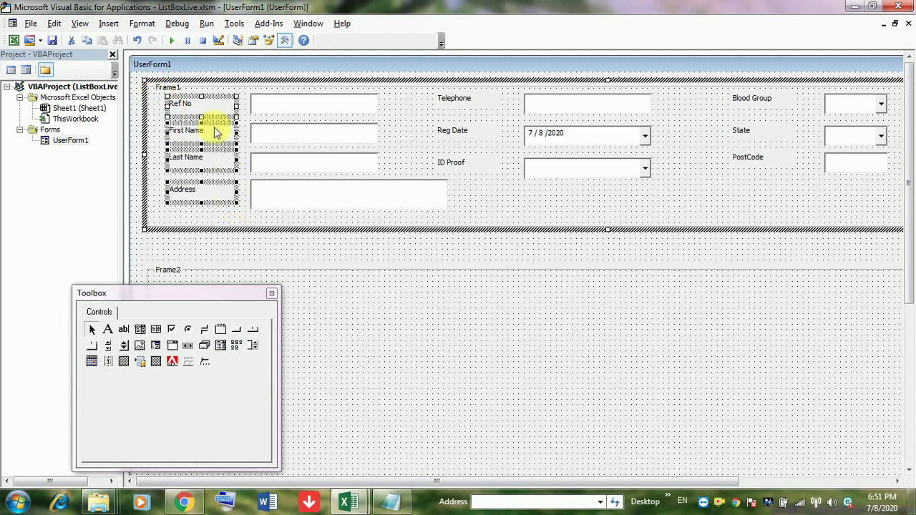
right_click(207, 130)
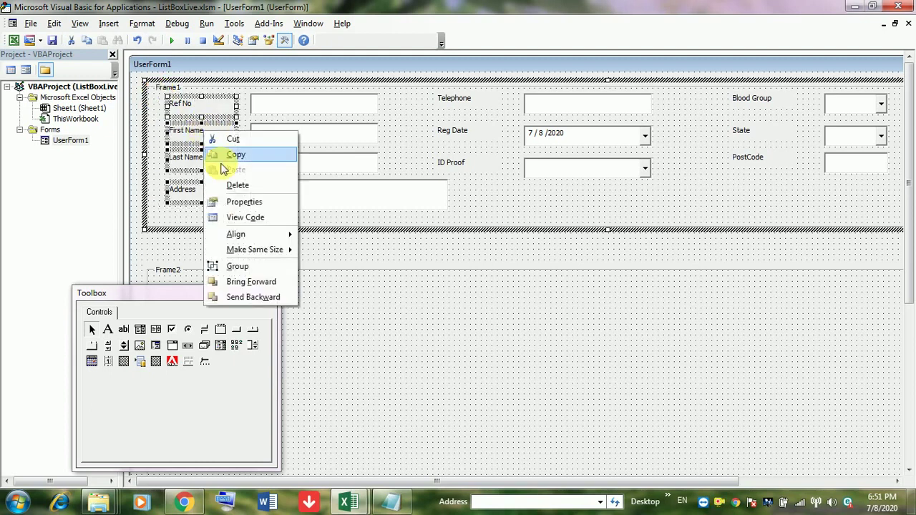
left_click(245, 201)
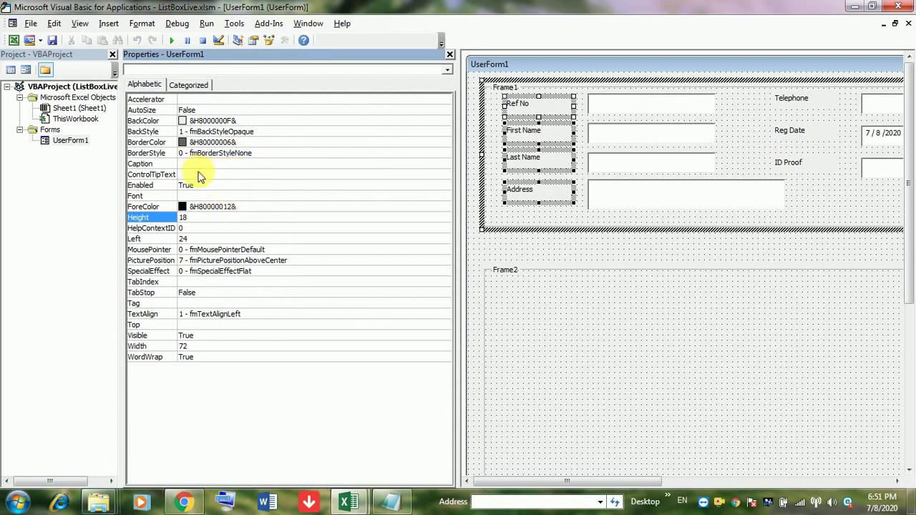
left_click(215, 197)
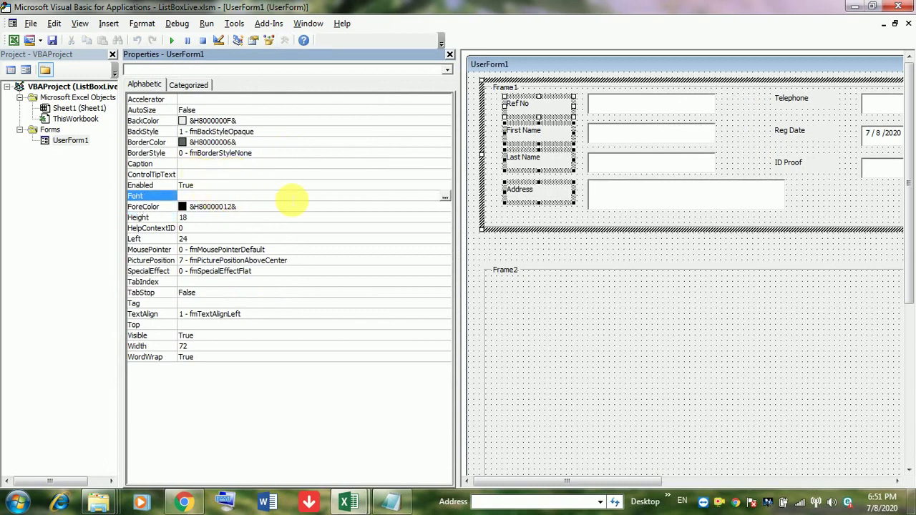
left_click(445, 197)
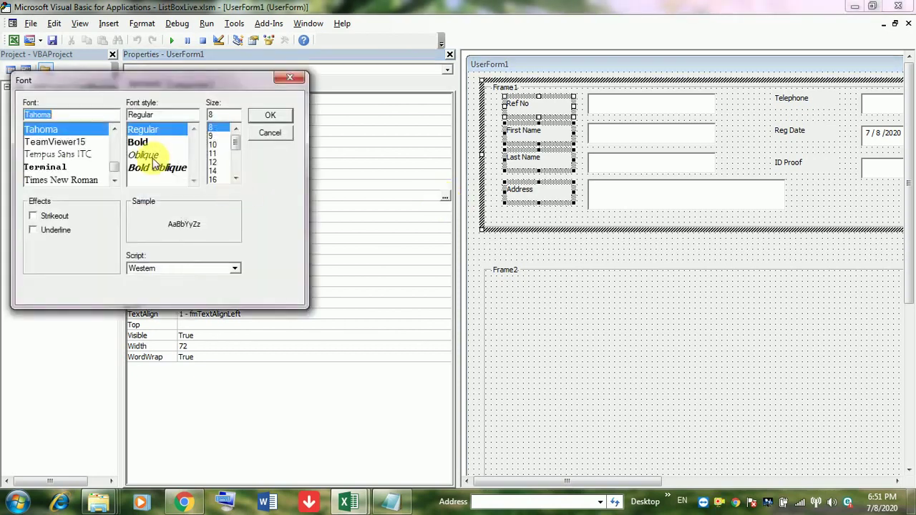
left_click(156, 144)
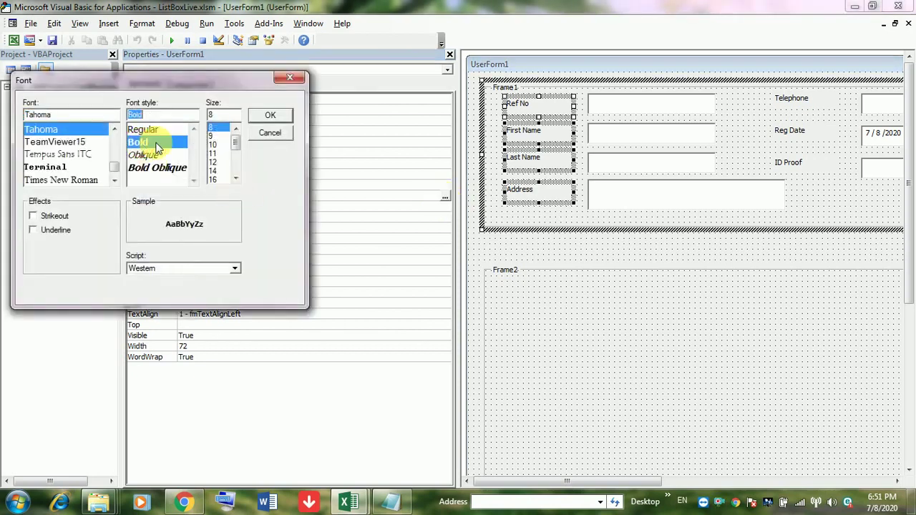
left_click(213, 163)
left_click(279, 116)
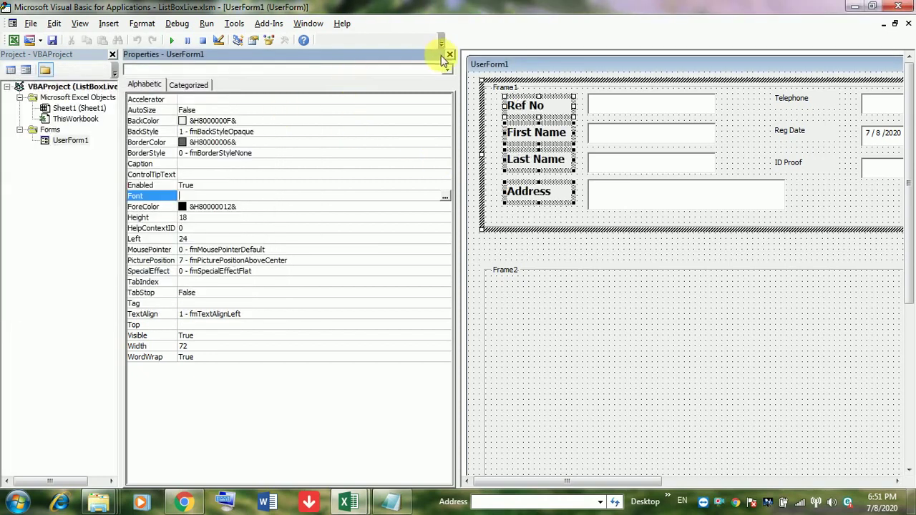
left_click(449, 55)
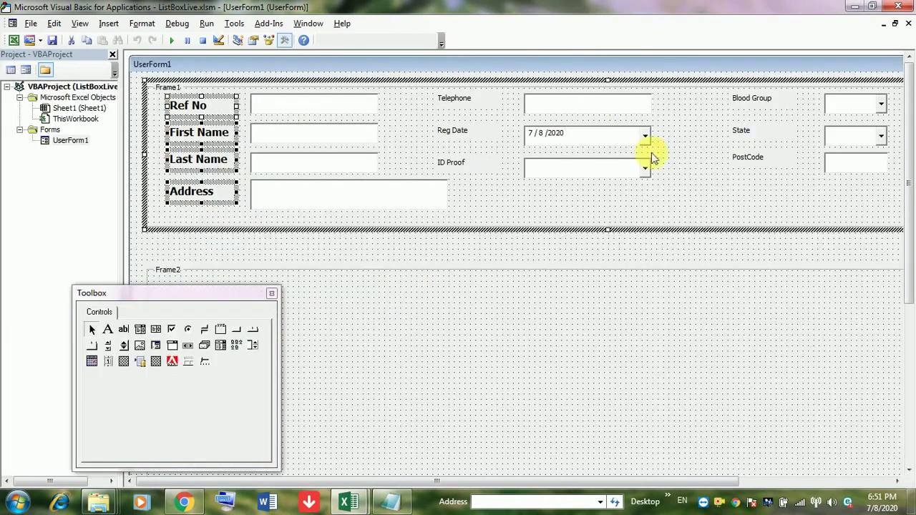
Make the Telephone, Reg Date and ID Proof labels Bold 12 pt.
left_click_drag(430, 94, 505, 176)
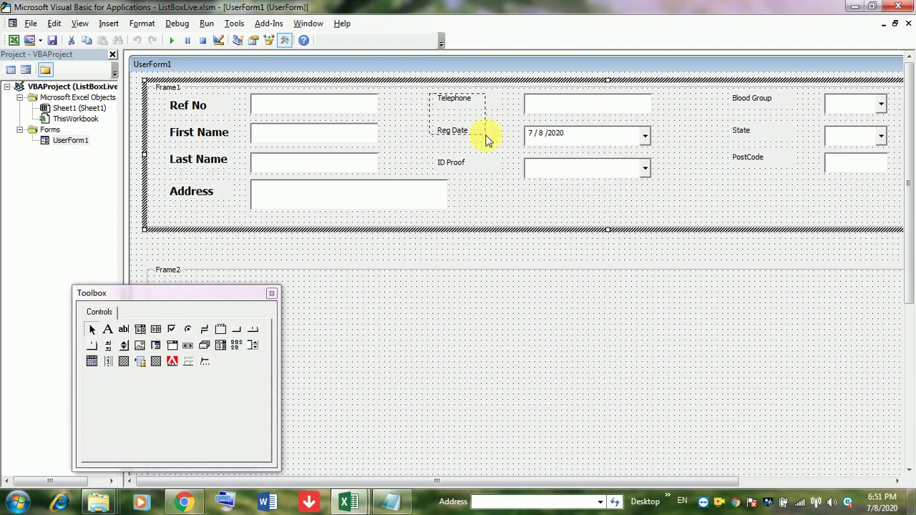
right_click(451, 98)
left_click(476, 166)
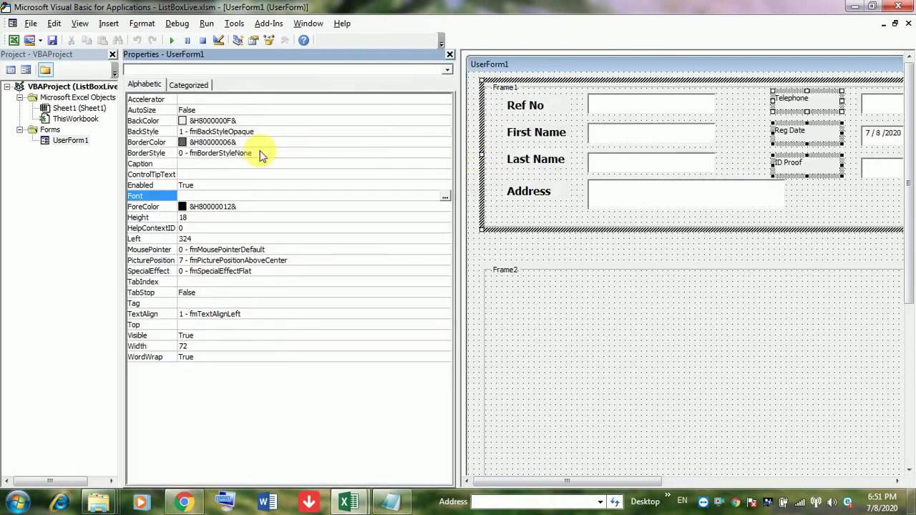
left_click(444, 198)
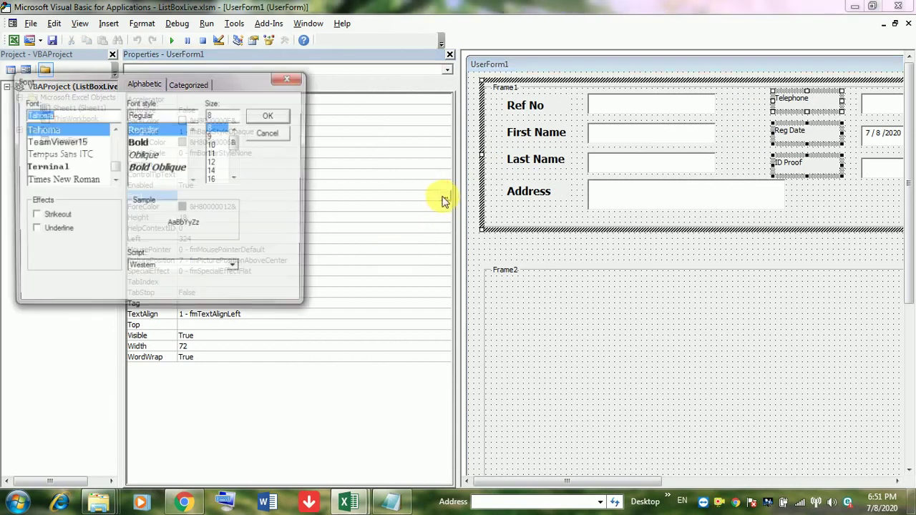
left_click(162, 142)
left_click(213, 161)
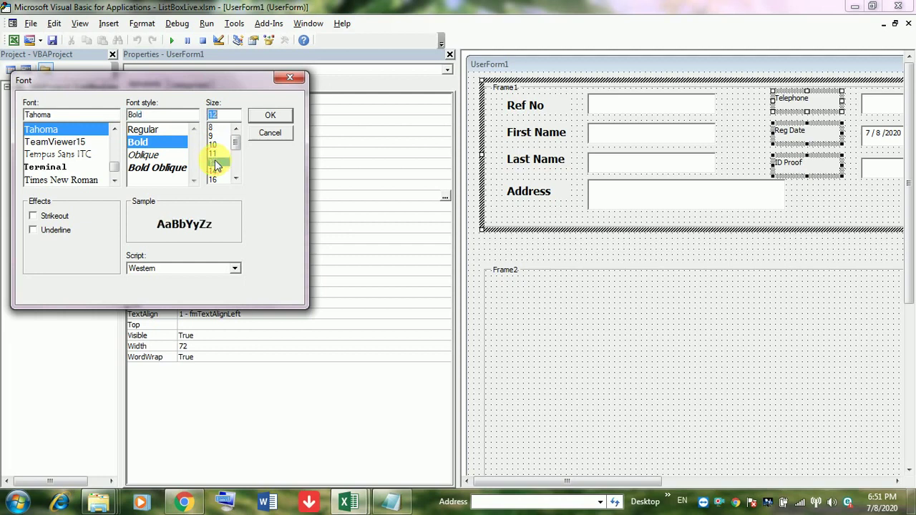
left_click(285, 119)
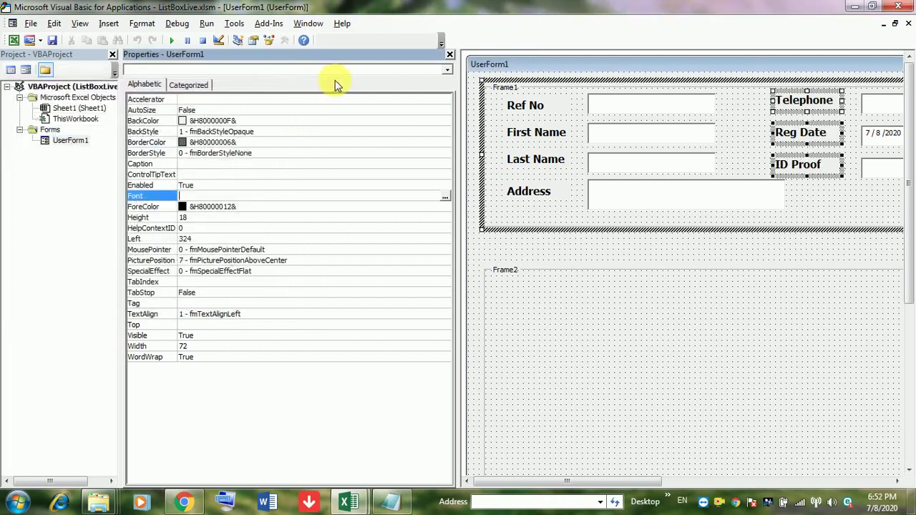
left_click(450, 55)
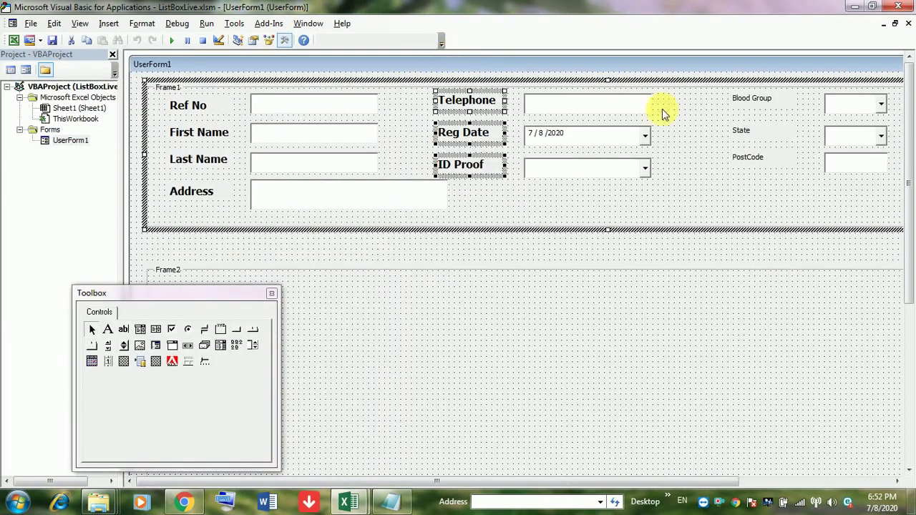
Make the Blood Group, State and PostCode labels Bold 12 pt.
left_click_drag(721, 93, 794, 167)
right_click(765, 143)
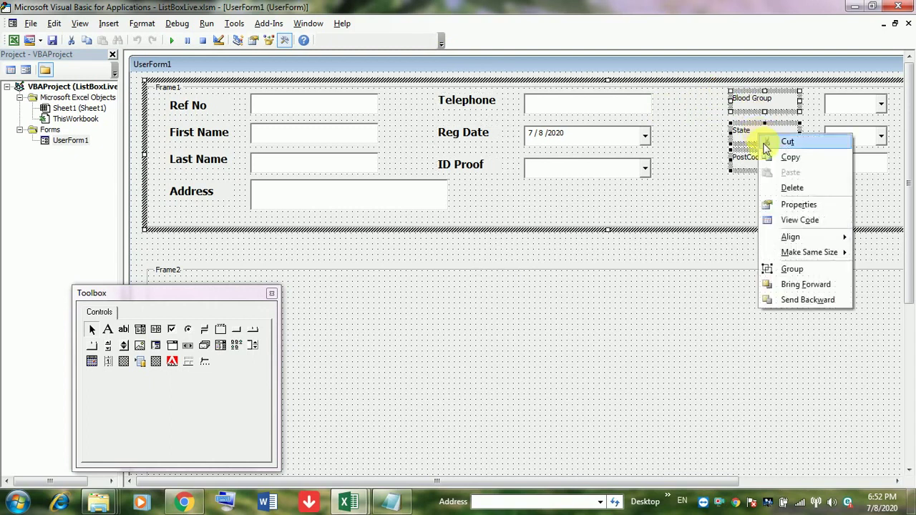
left_click(796, 208)
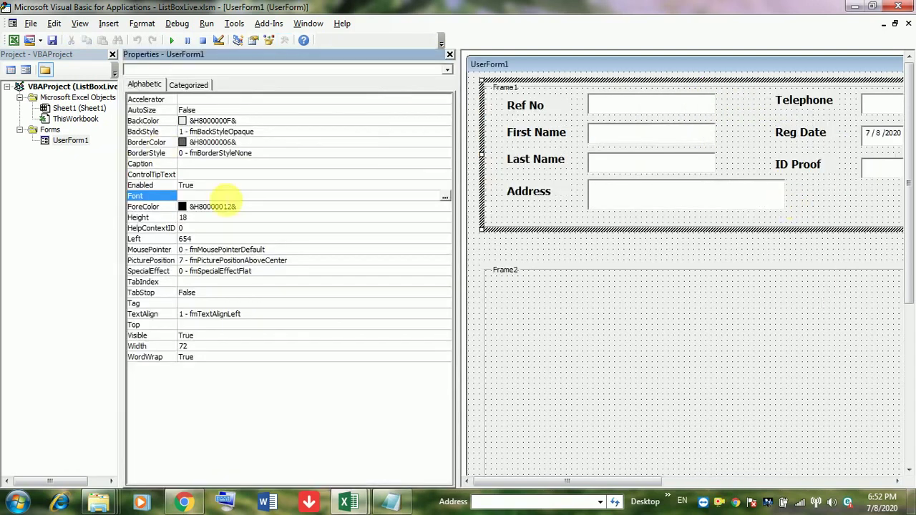
left_click(445, 197)
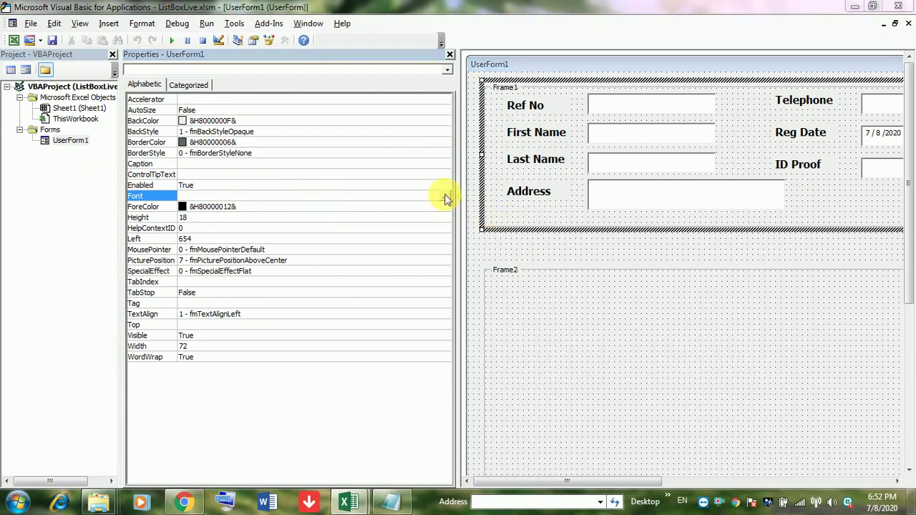
left_click(138, 142)
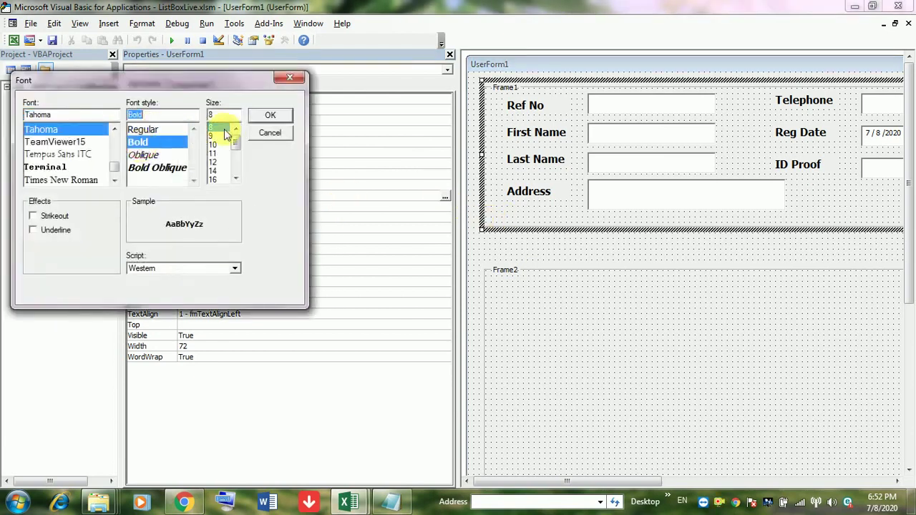
left_click(213, 162)
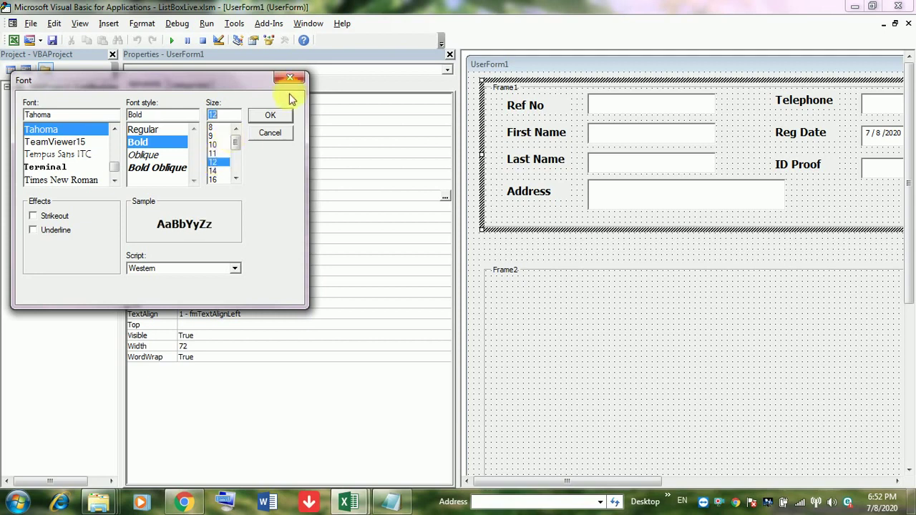
left_click(275, 114)
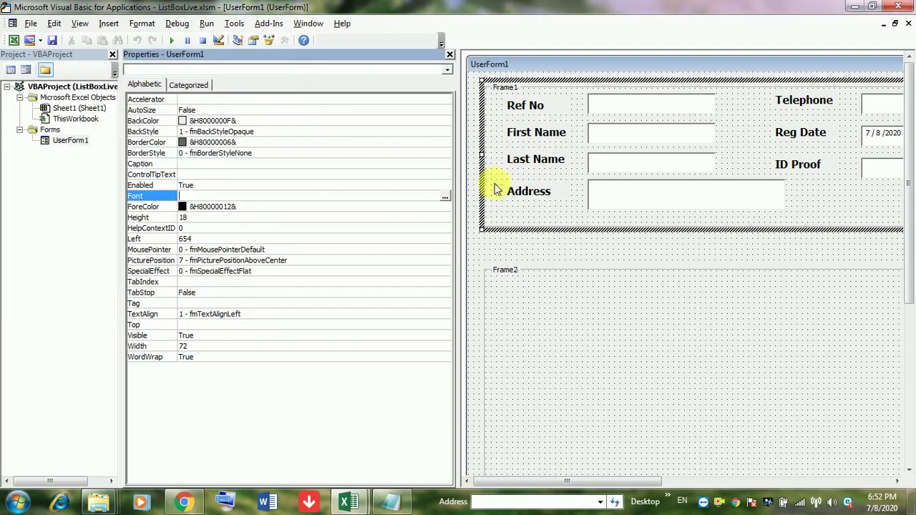
left_click(450, 56)
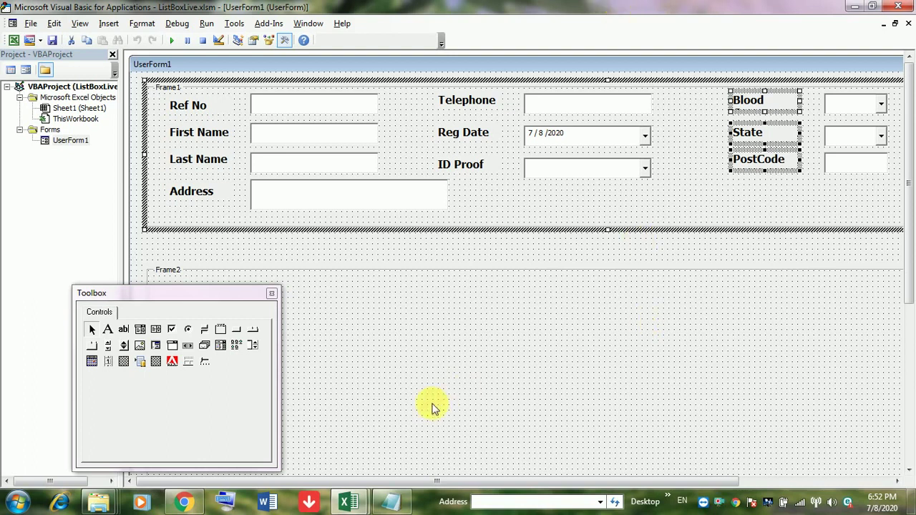
Move the Blood, State and PostCode labels further left.
mouse_move(323, 487)
left_mouse_down()
mouse_move(380, 501)
mouse_move(501, 401)
left_mouse_up()
left_click_drag(237, 291, 149, 300)
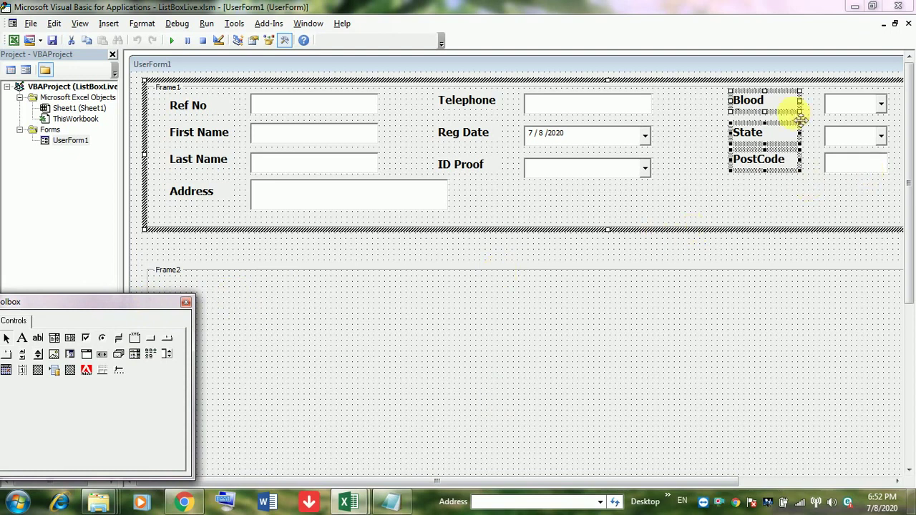
left_click_drag(755, 96, 707, 98)
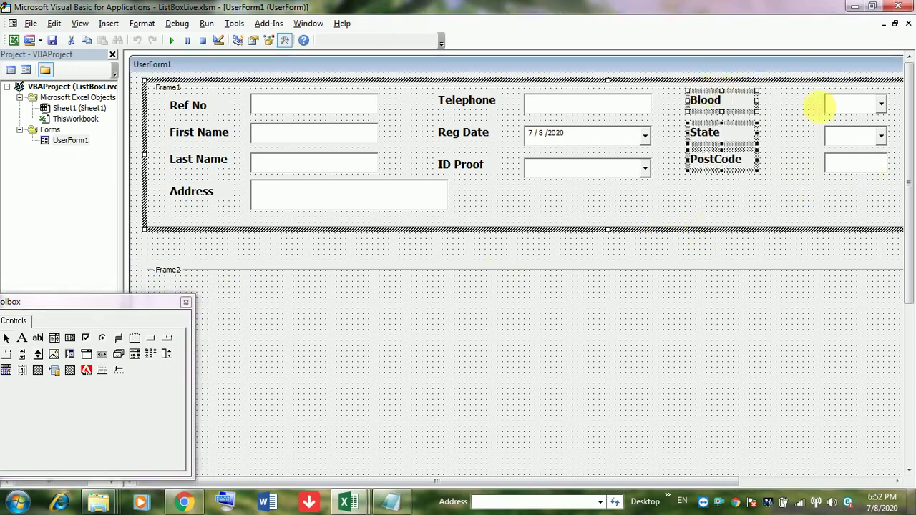
Widen the Blood and State dropdowns and the PostCode textbox leftward to a common width.
left_click(848, 108)
left_click(827, 108)
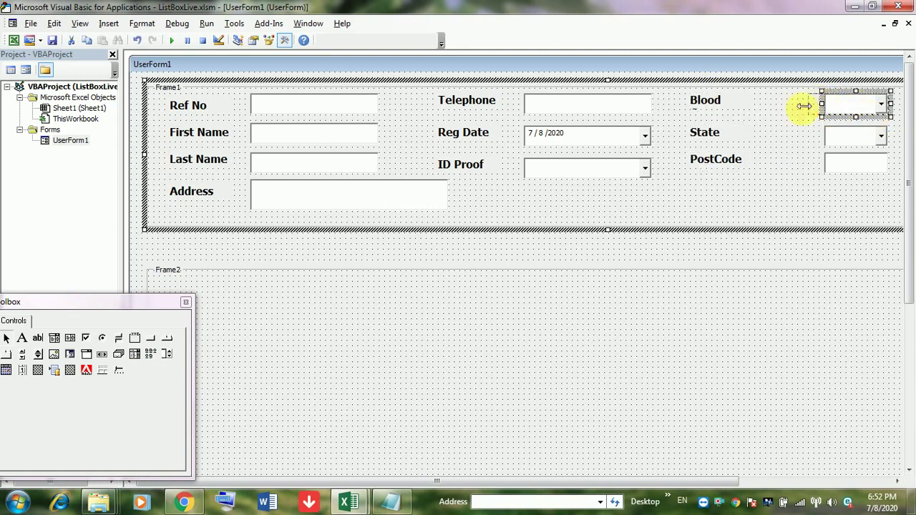
left_click_drag(783, 109, 782, 109)
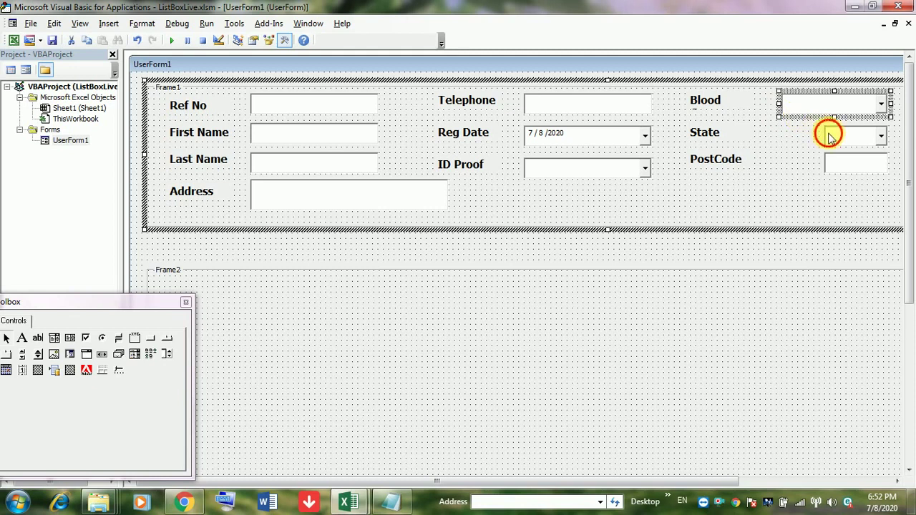
left_click(828, 136)
left_click_drag(828, 140, 782, 136)
left_click(831, 170)
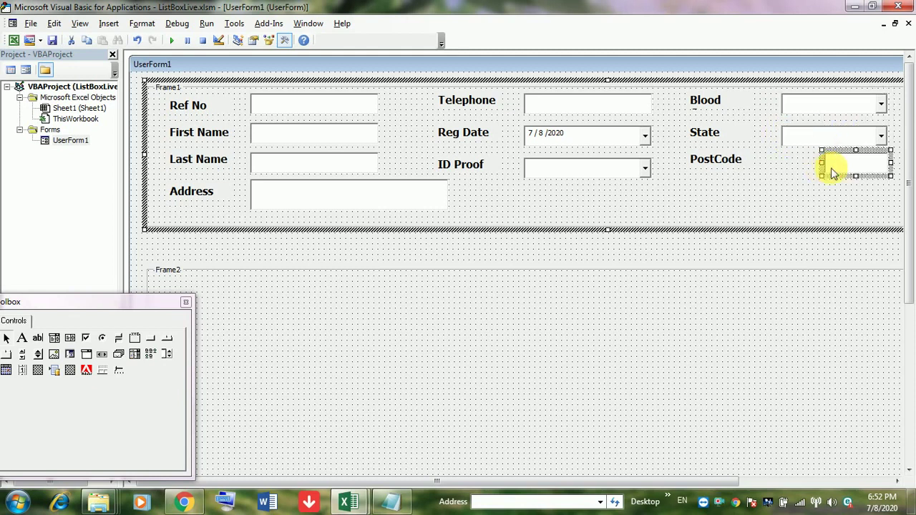
left_click_drag(823, 164, 788, 167)
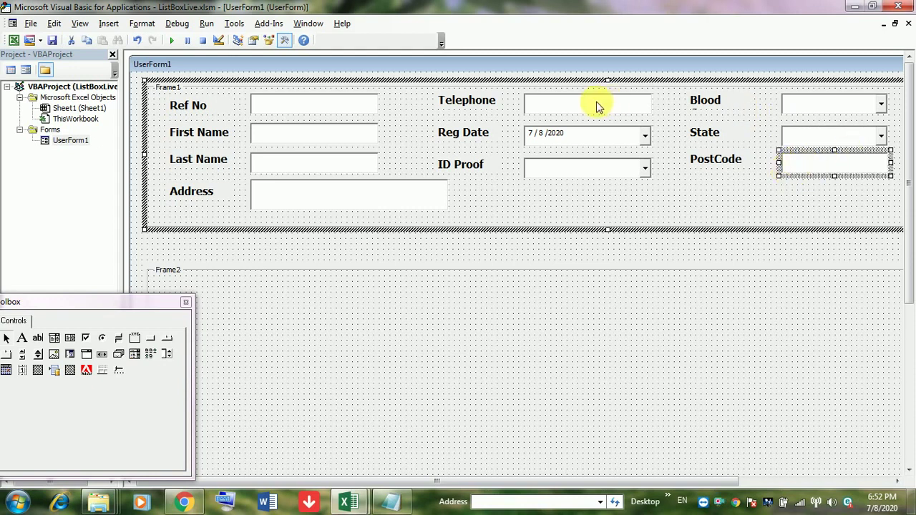
Inspect the Properties of the Ref No and Telephone text boxes.
right_click(358, 105)
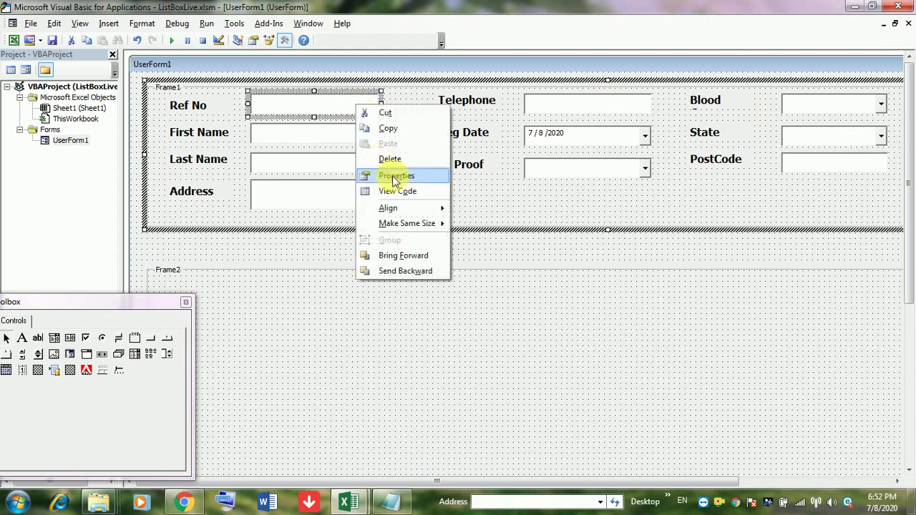
left_click(393, 177)
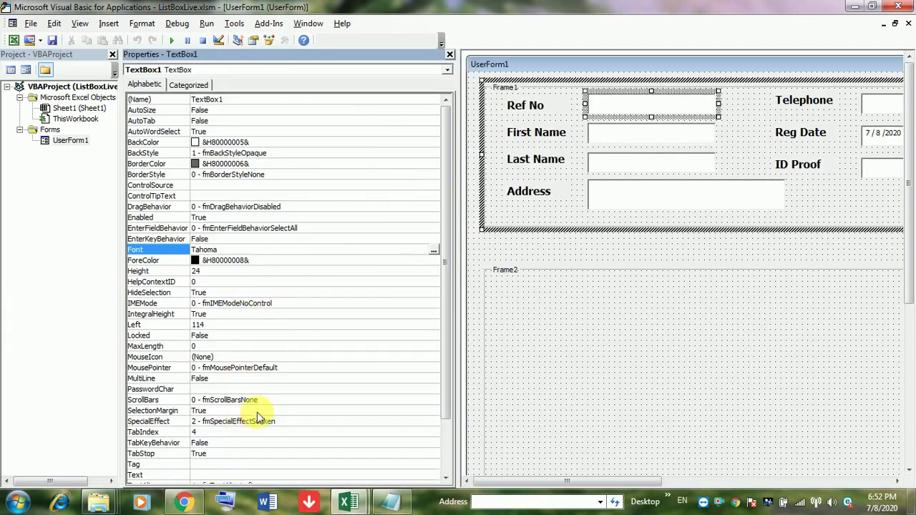
left_click_drag(442, 381, 440, 466)
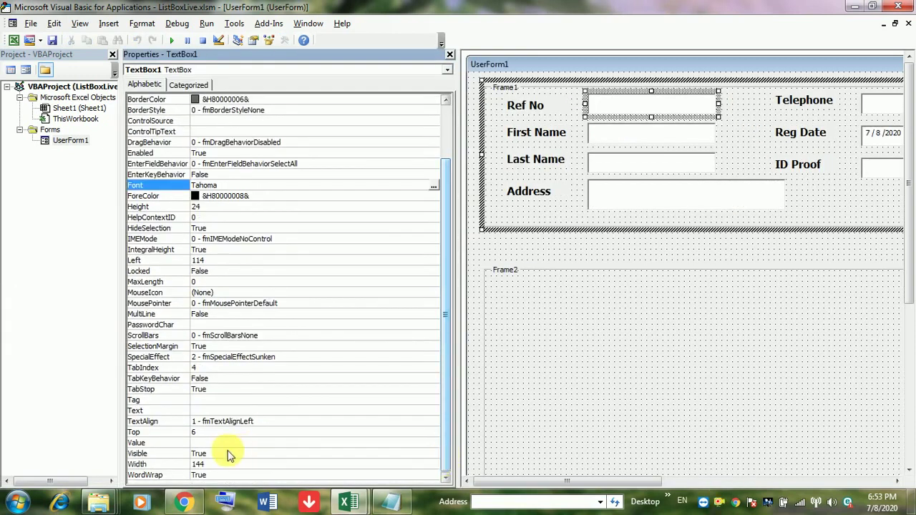
left_click(449, 54)
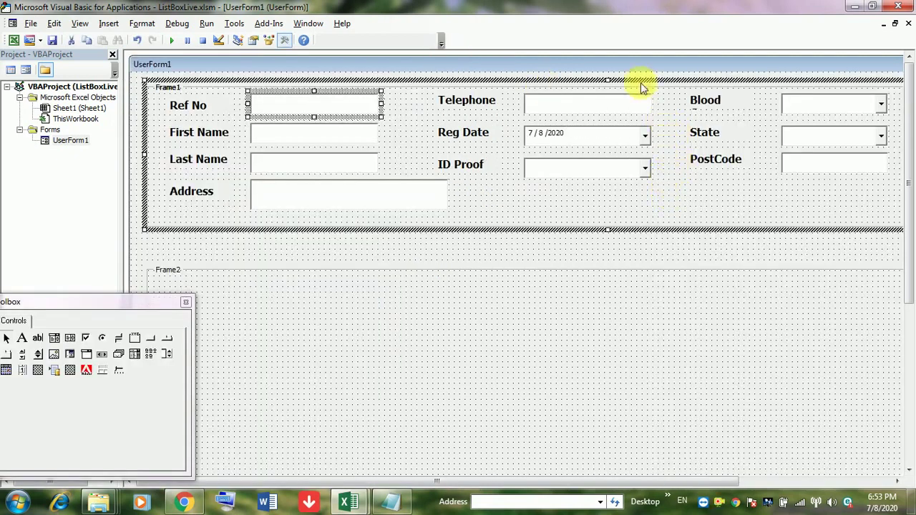
right_click(619, 99)
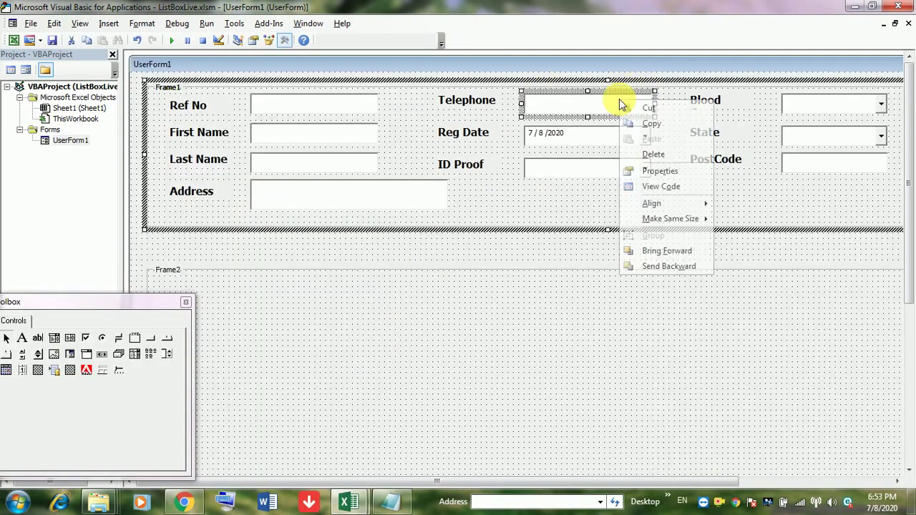
left_click(655, 171)
left_click_drag(446, 370, 446, 463)
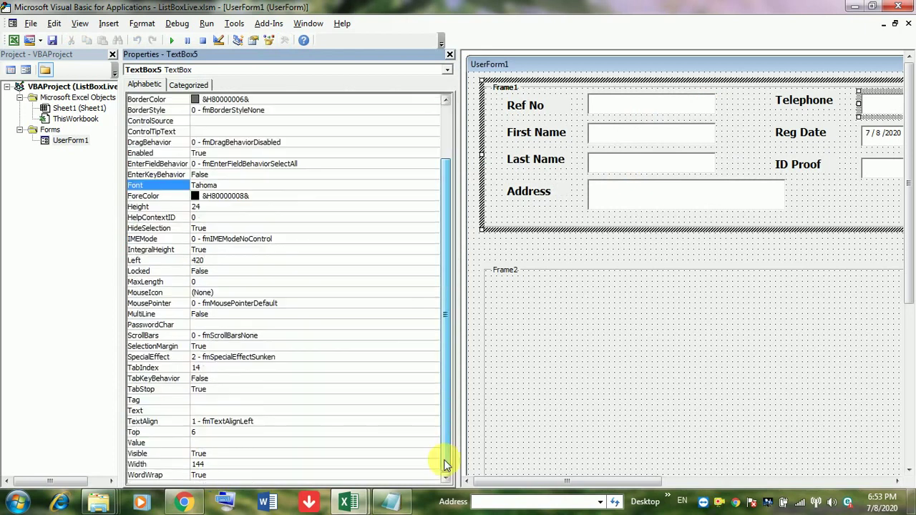
left_click(450, 56)
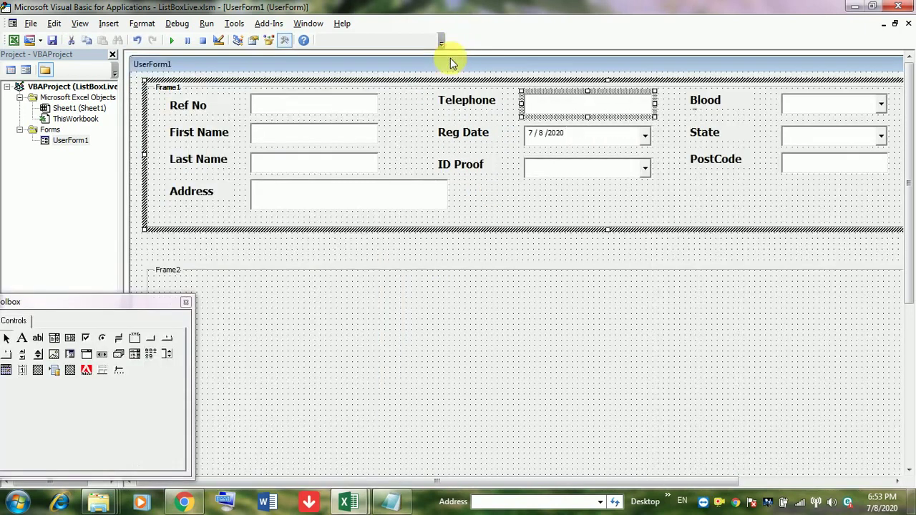
Set the PostCode text box Width to 144.
right_click(813, 161)
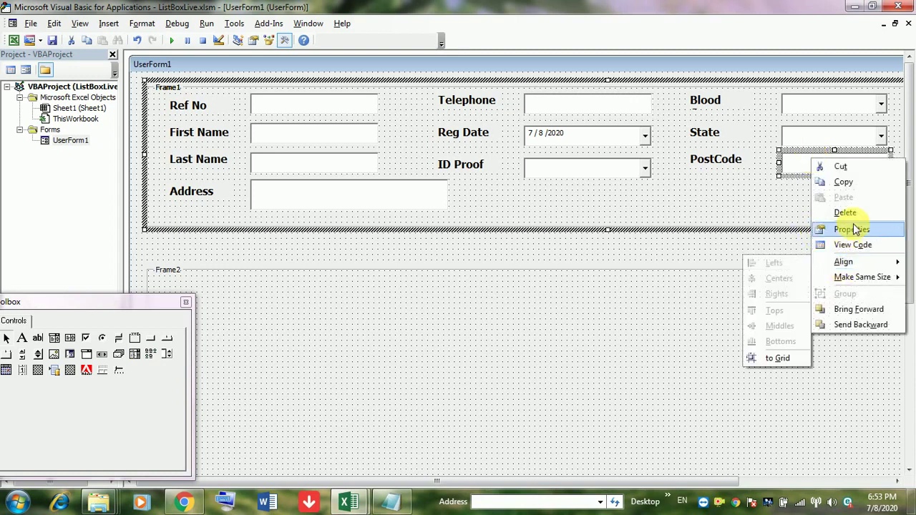
left_click(823, 229)
left_click_drag(446, 352, 446, 436)
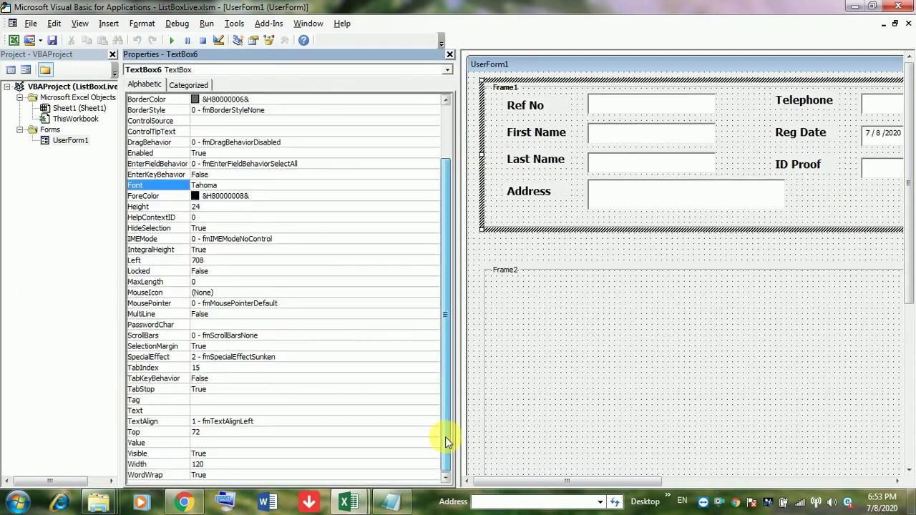
left_click(203, 464)
type("1")
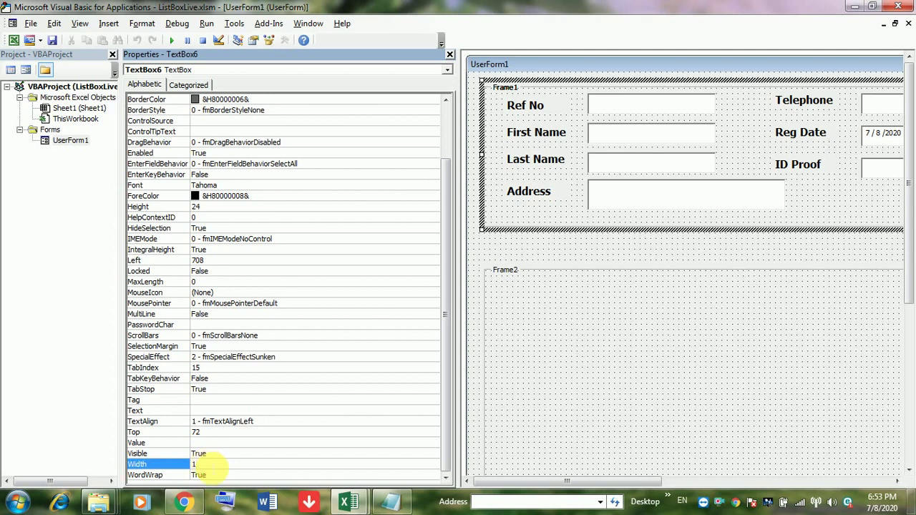
type("44")
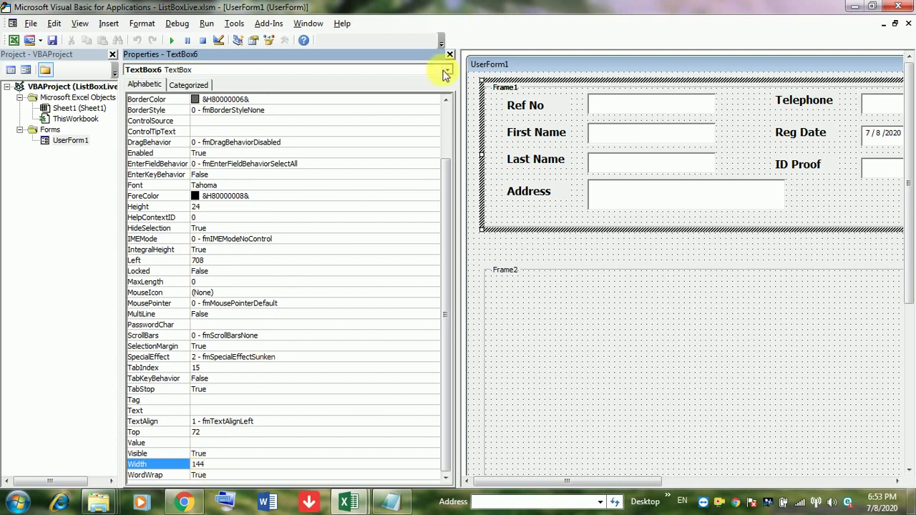
left_click(449, 55)
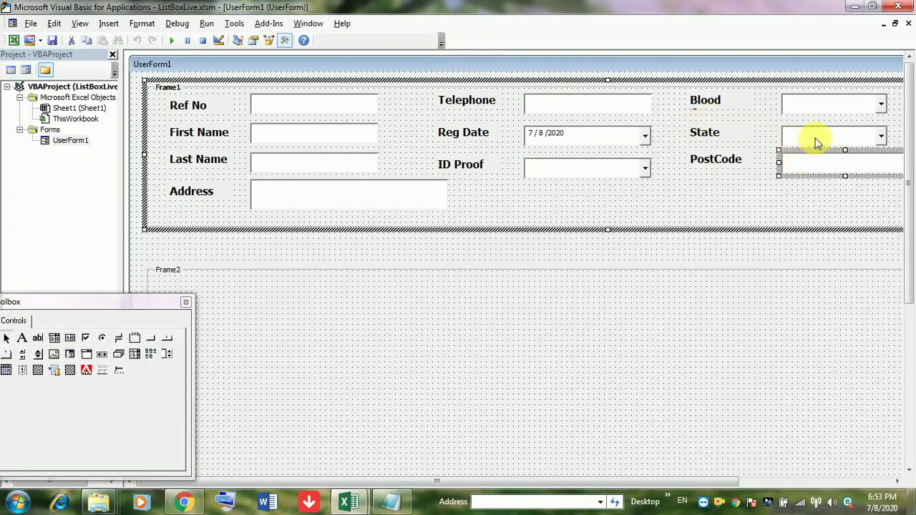
Change the State and Blood dropdowns' Width from 120 to 144.
left_click(816, 141)
right_click(814, 139)
left_click(847, 209)
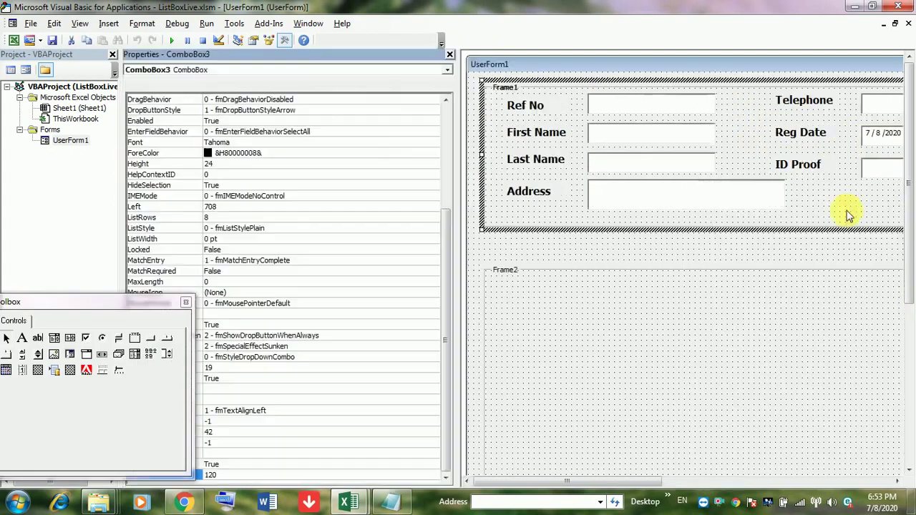
left_click(444, 423)
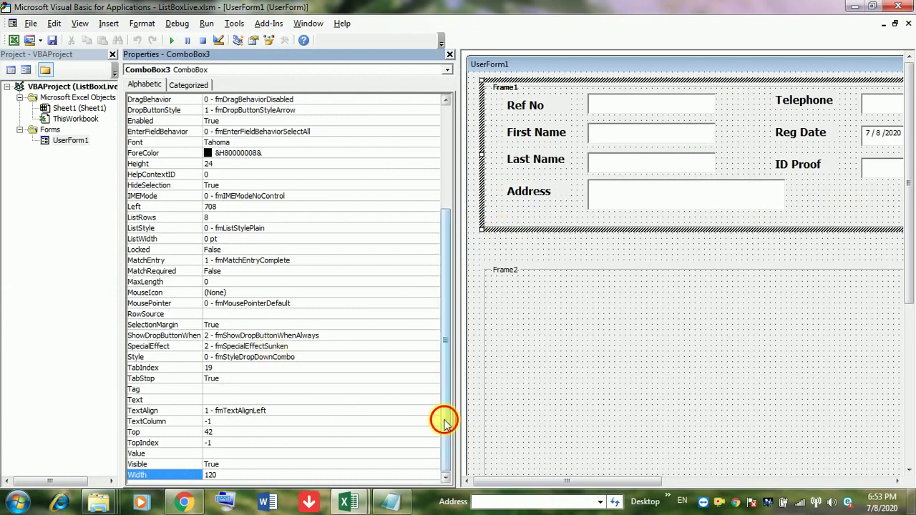
left_click(240, 476)
type("144")
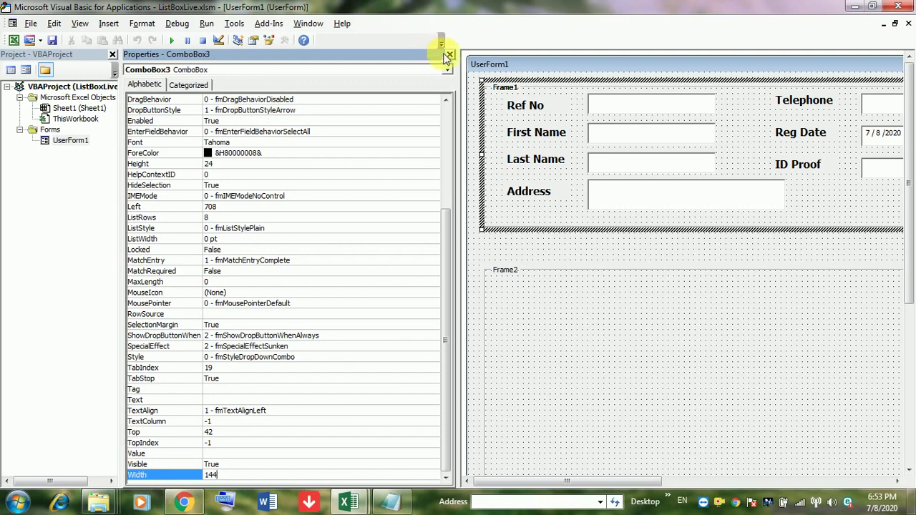
left_click(449, 56)
right_click(814, 106)
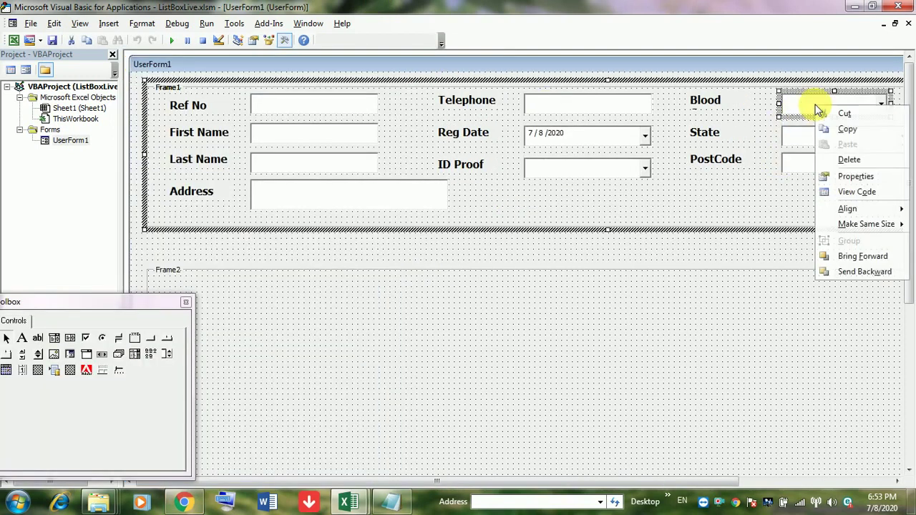
left_click(837, 179)
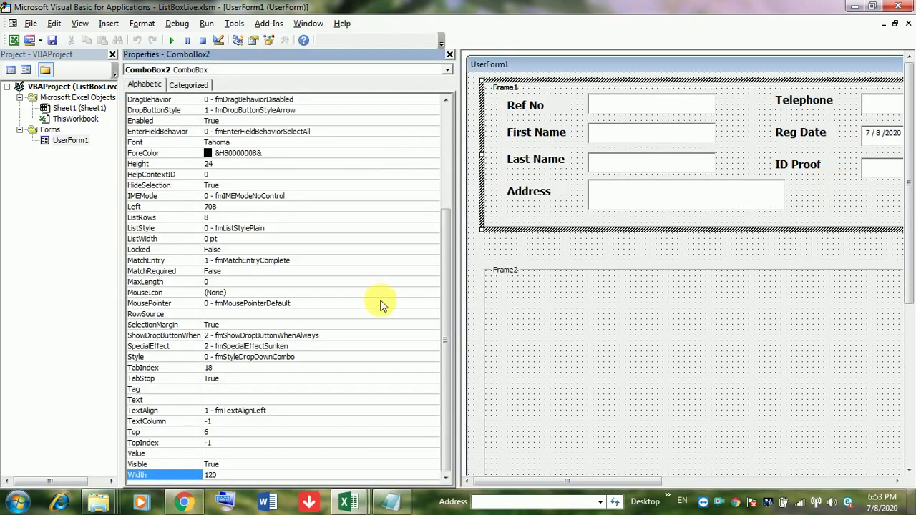
double_click(213, 476)
type("144")
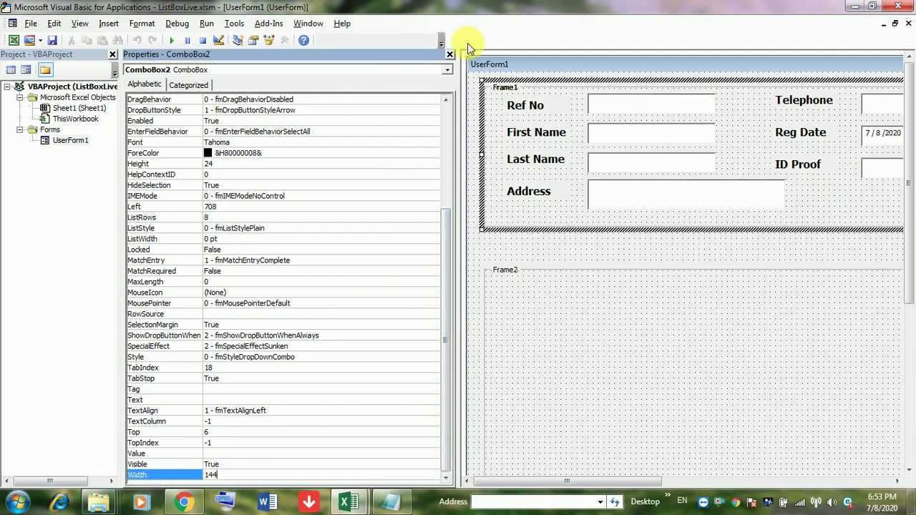
left_click(450, 55)
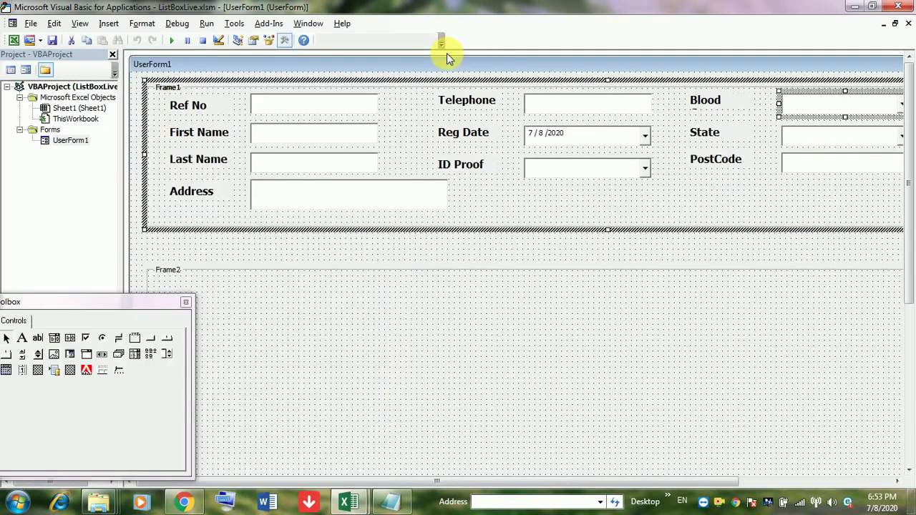
Select UserForm1 and test-run it as a preview.
left_click(661, 213)
left_click(334, 241)
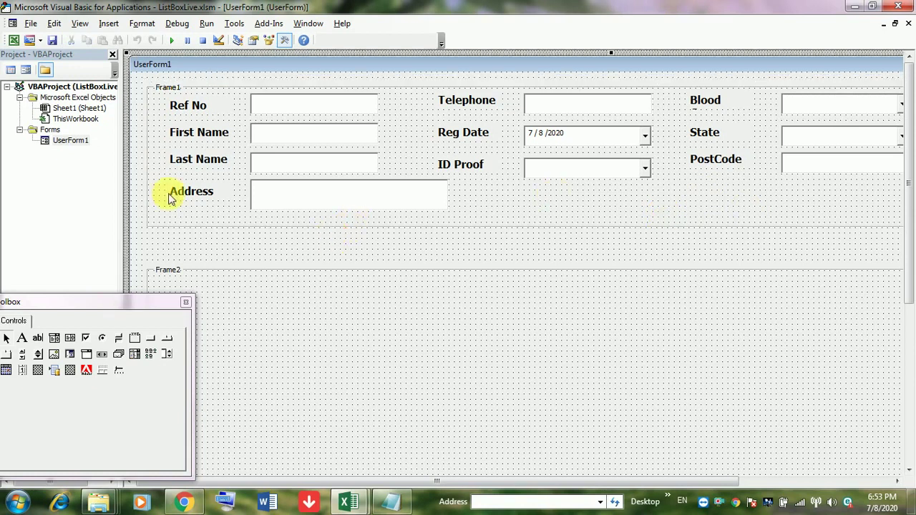
left_click(172, 40)
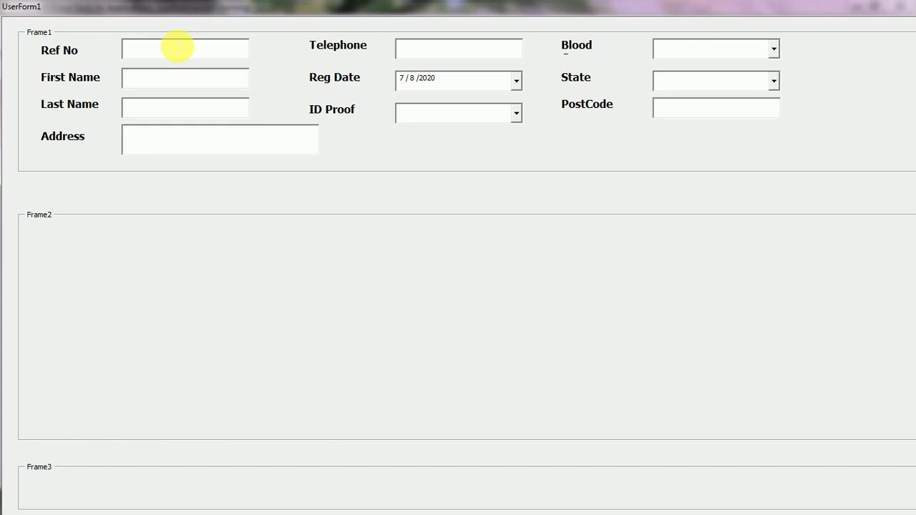
left_click(889, 22)
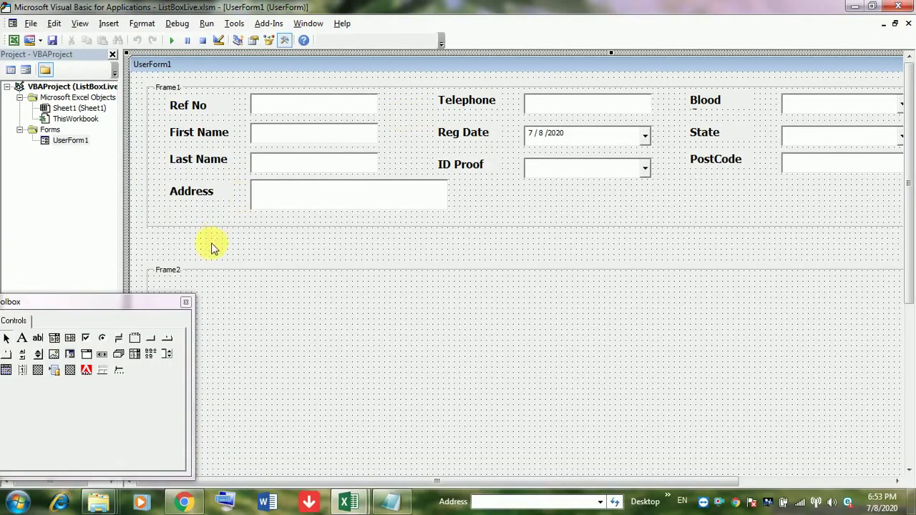
Change UserForm1's Width from 1080 to 1075 and test-run the form.
right_click(212, 248)
left_click(246, 301)
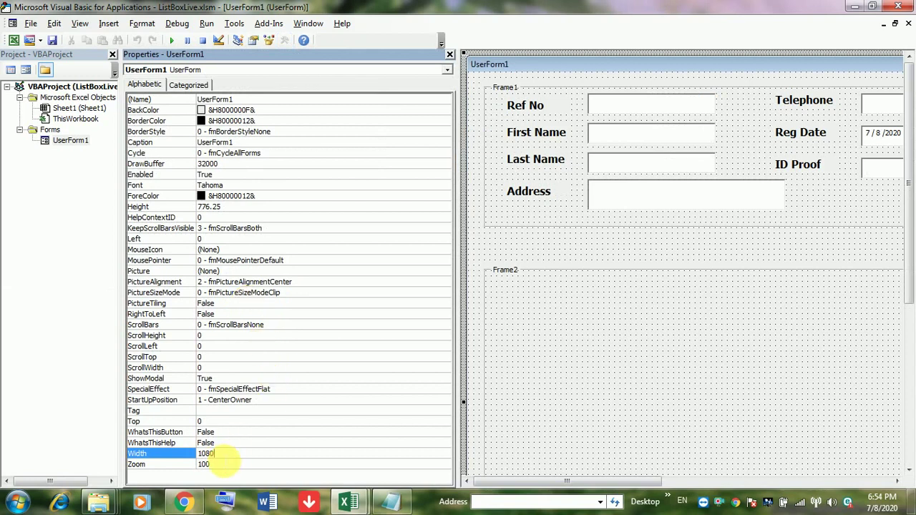
double_click(209, 454)
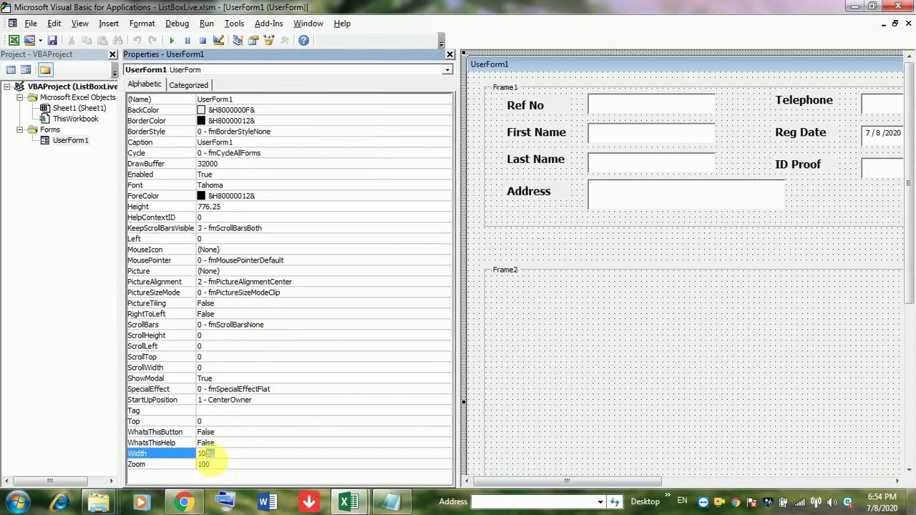
type("75")
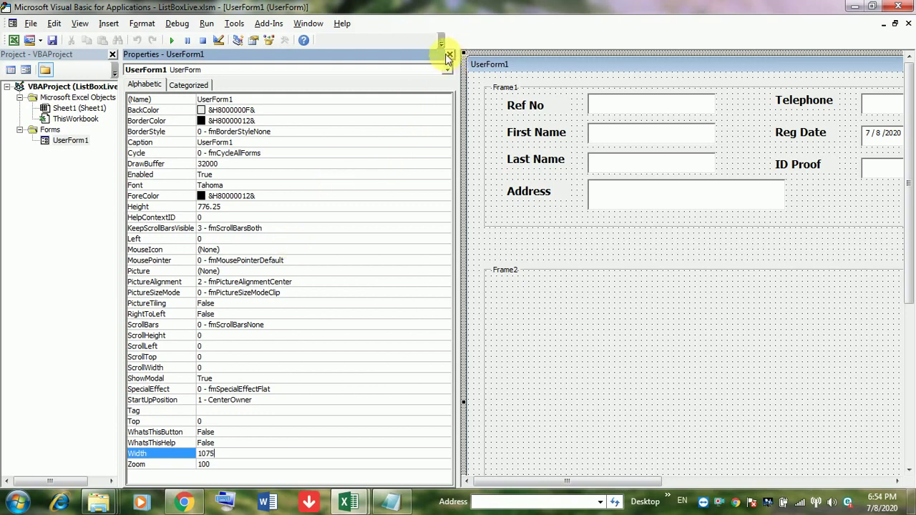
left_click(448, 55)
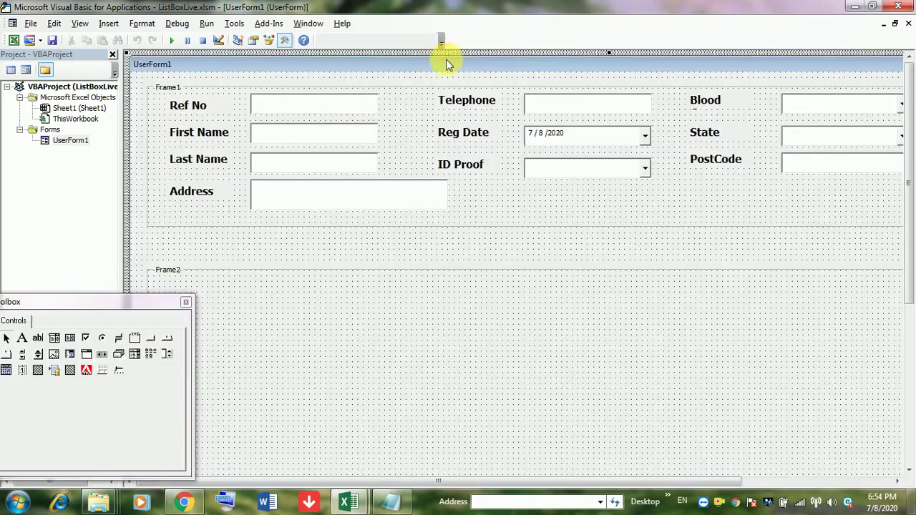
left_click(173, 41)
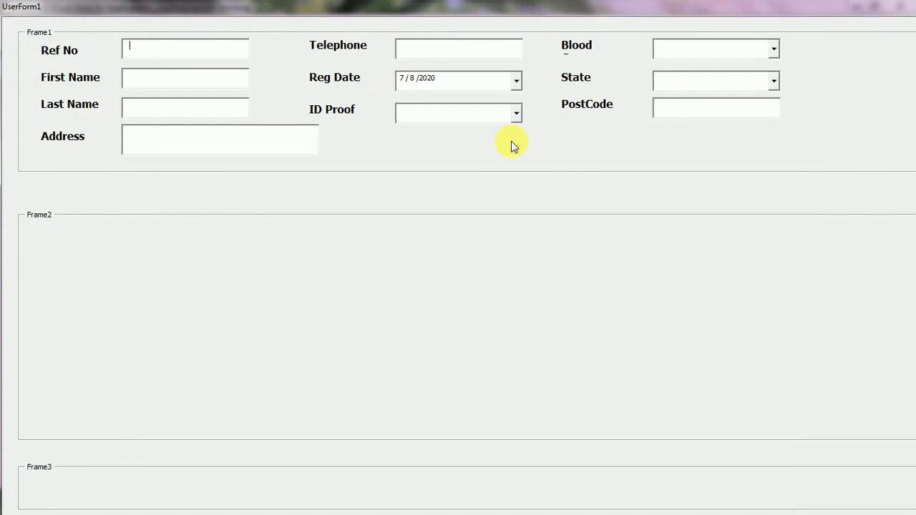
left_click(886, 14)
Set UserForm1's Width to 1060.75 and run the form again.
right_click(192, 246)
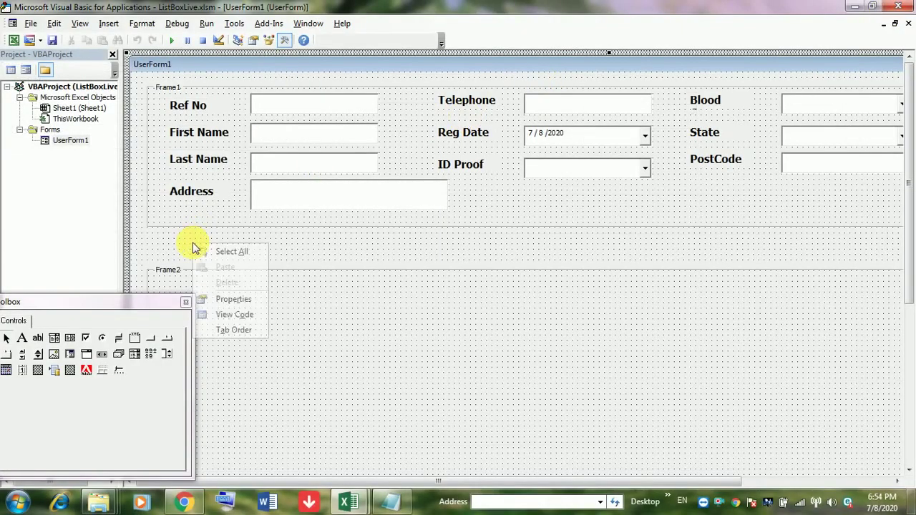
left_click(225, 298)
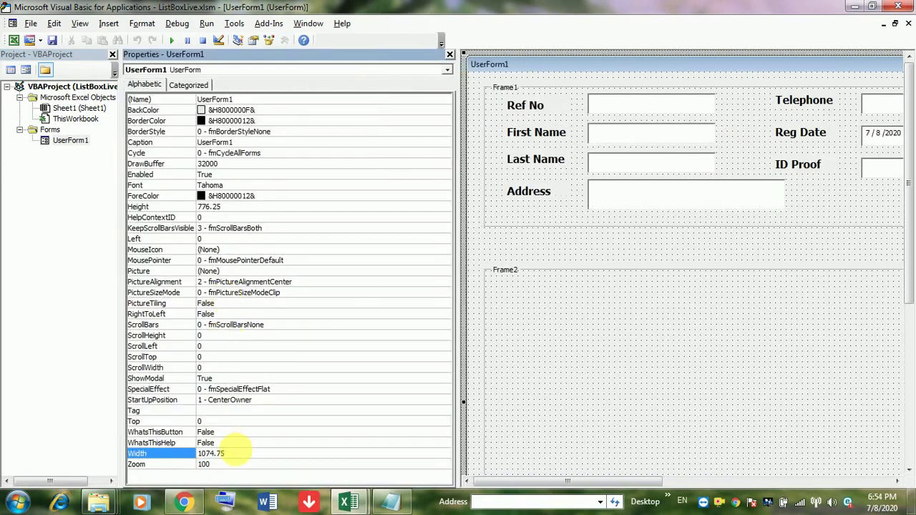
double_click(228, 456)
left_click(236, 456)
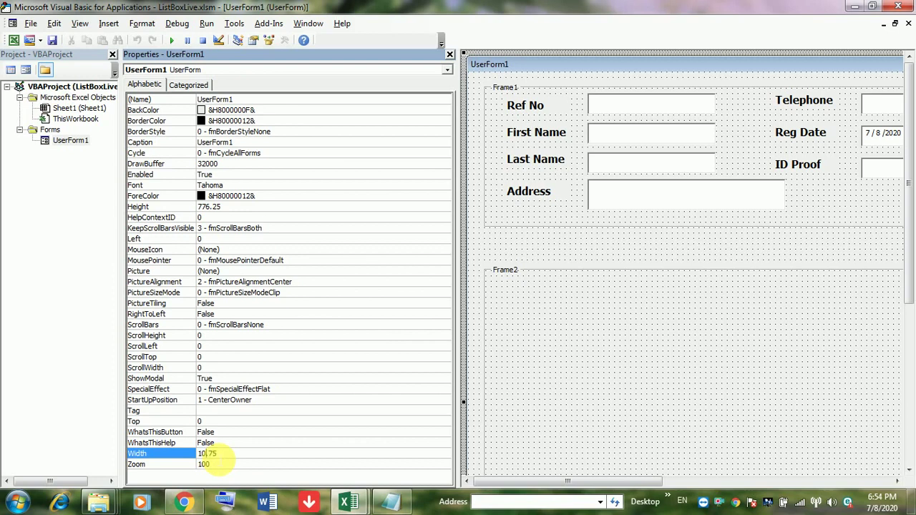
type("6")
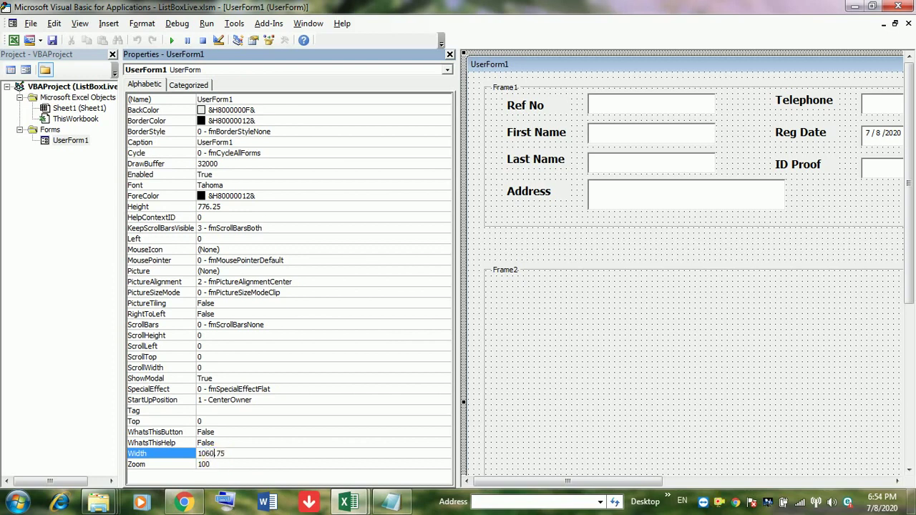
left_click(450, 55)
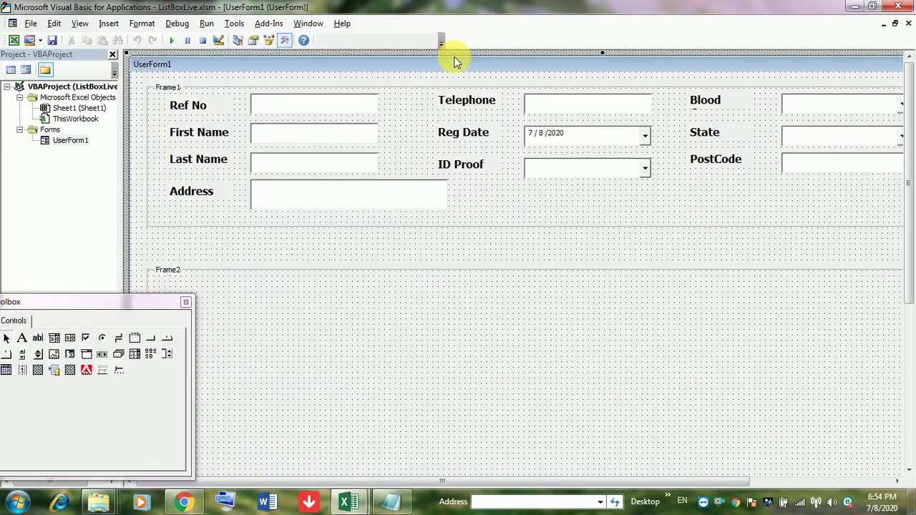
left_click(171, 40)
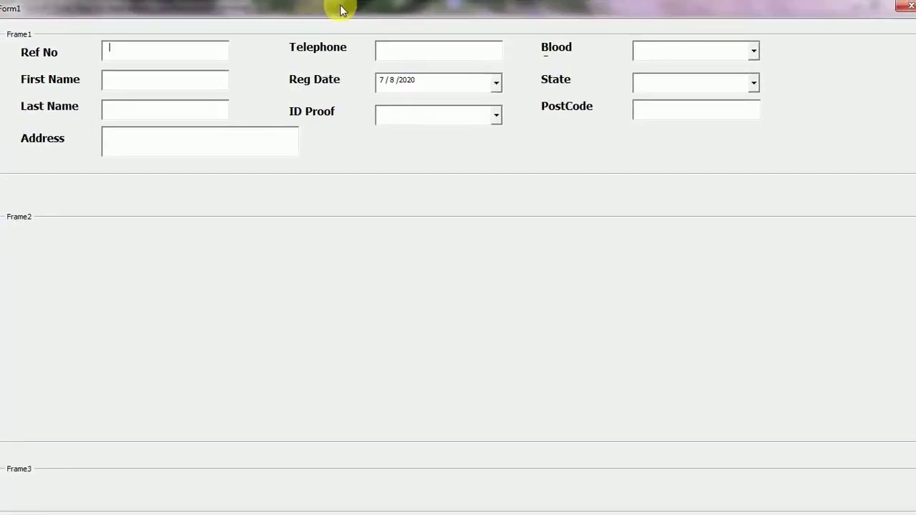
Adjust UserForm1's Height in Properties and test-run the form.
left_click(903, 7)
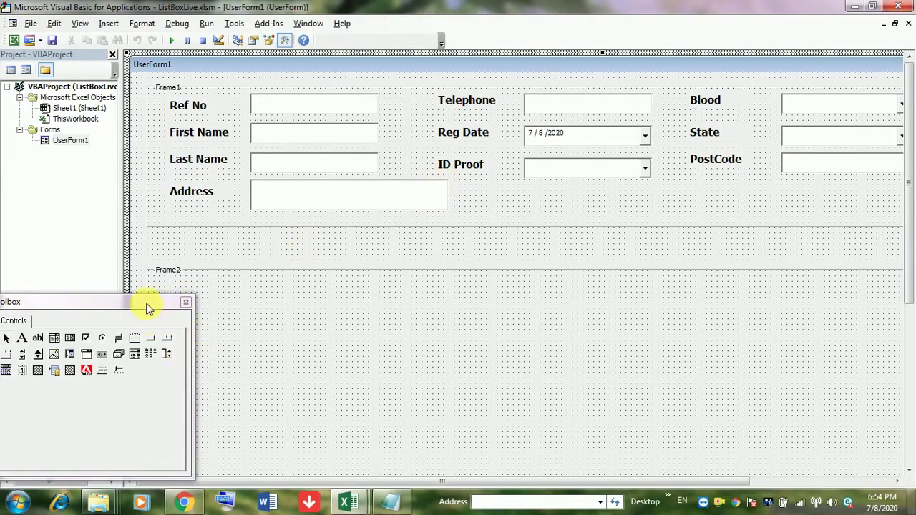
right_click(154, 259)
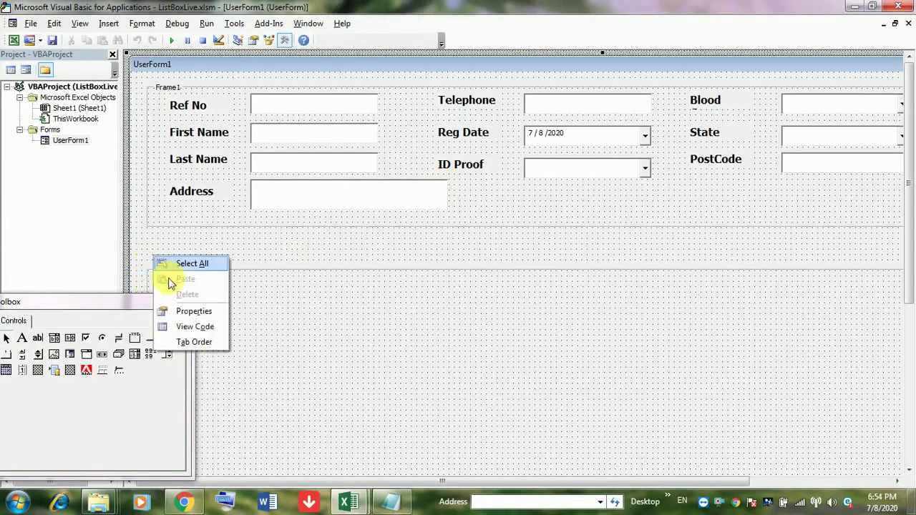
left_click(188, 314)
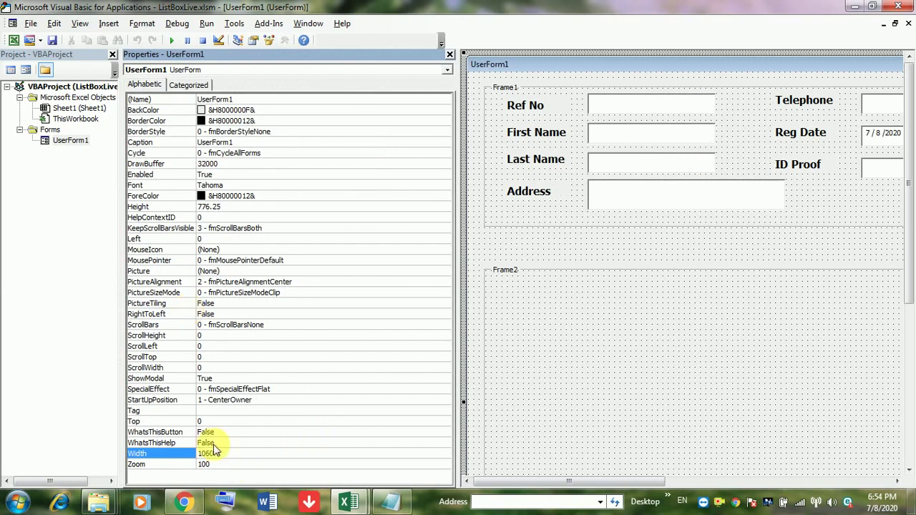
left_click(231, 207)
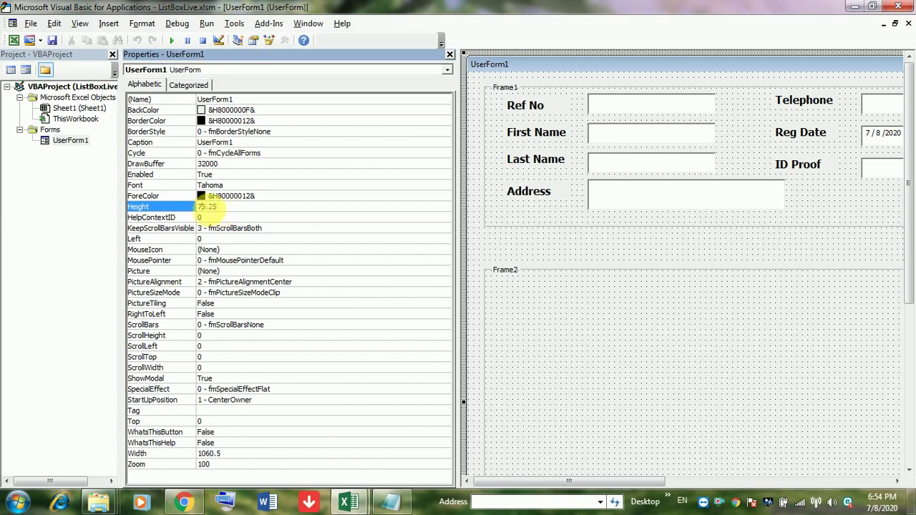
type("6")
left_click(450, 55)
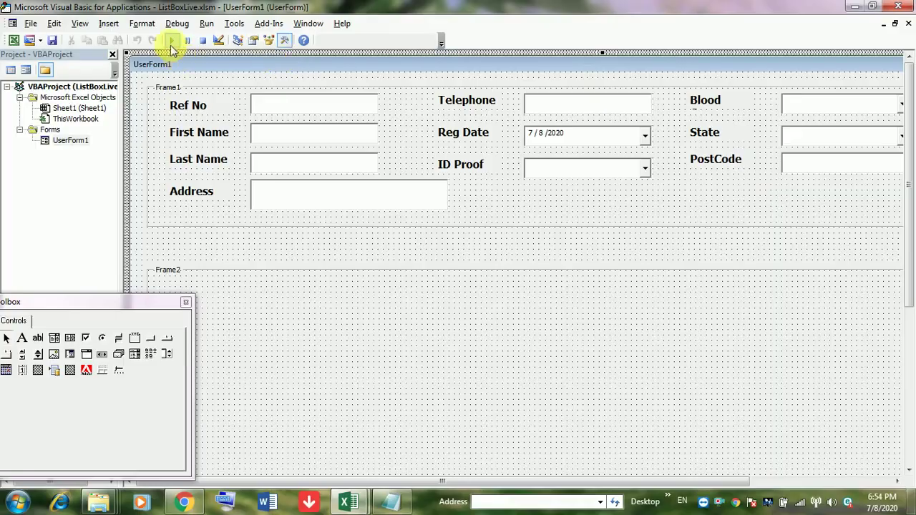
left_click(171, 41)
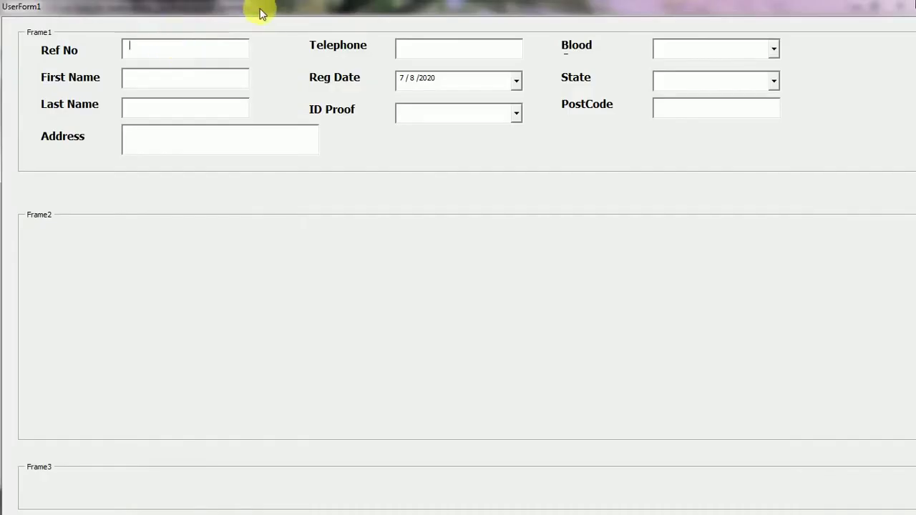
left_click_drag(262, 13, 245, 17)
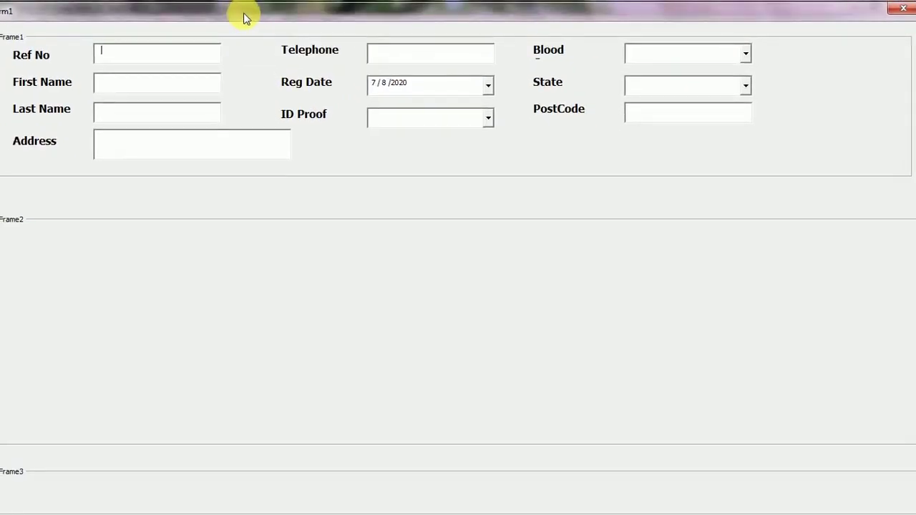
left_click(900, 7)
Set UserForm1's Width to 1030.5, test-run it, then close the preview.
right_click(243, 247)
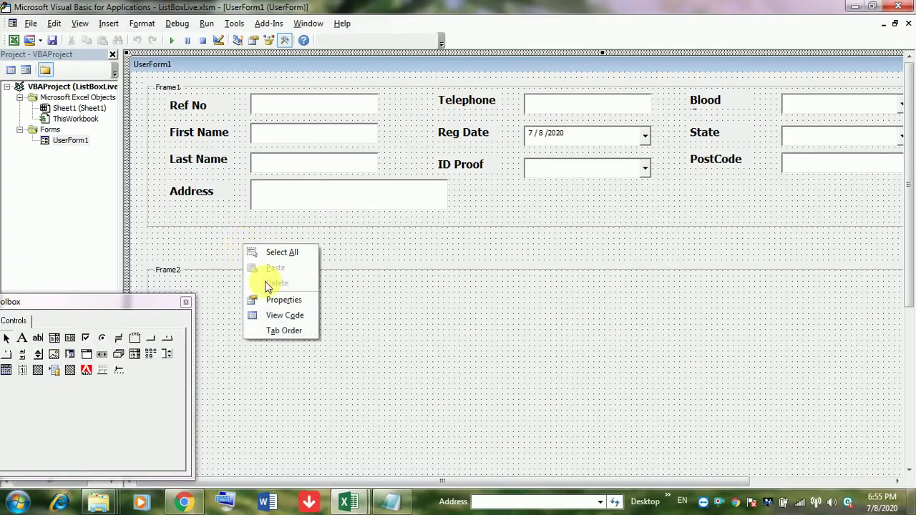
left_click(275, 299)
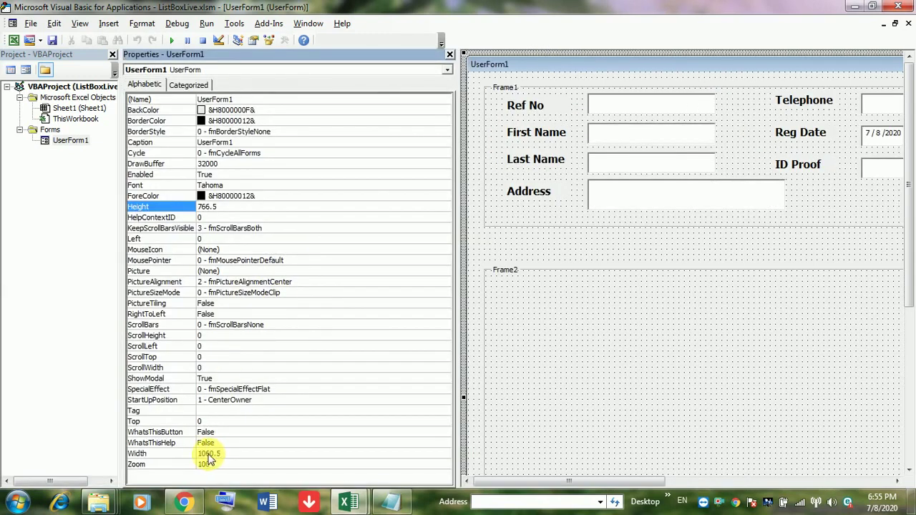
left_click(209, 455)
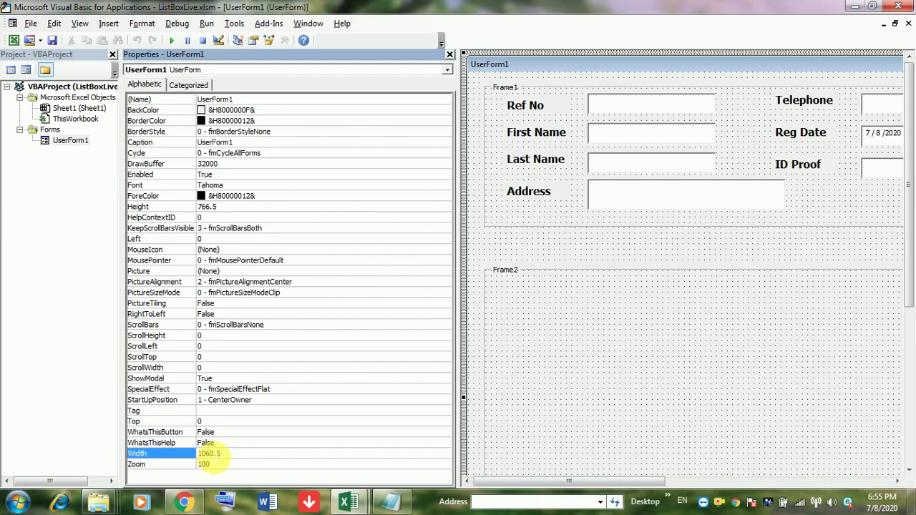
type("3")
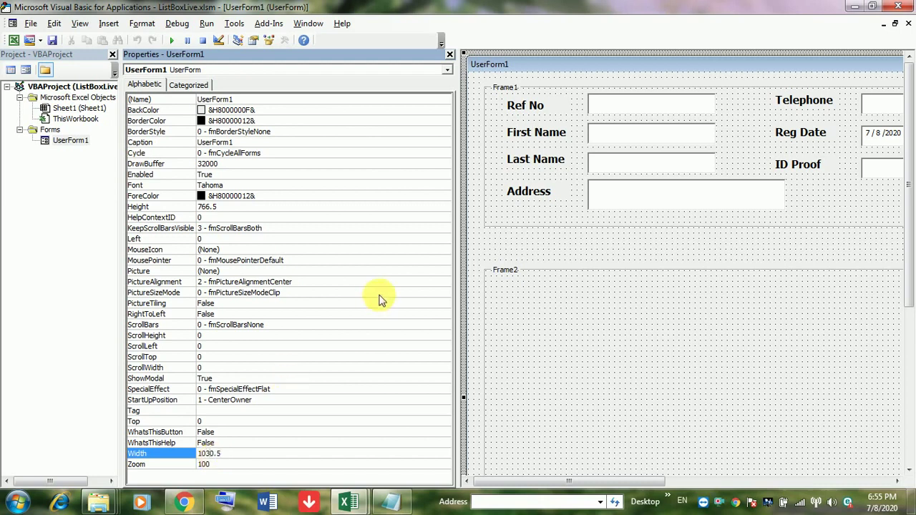
left_click(449, 56)
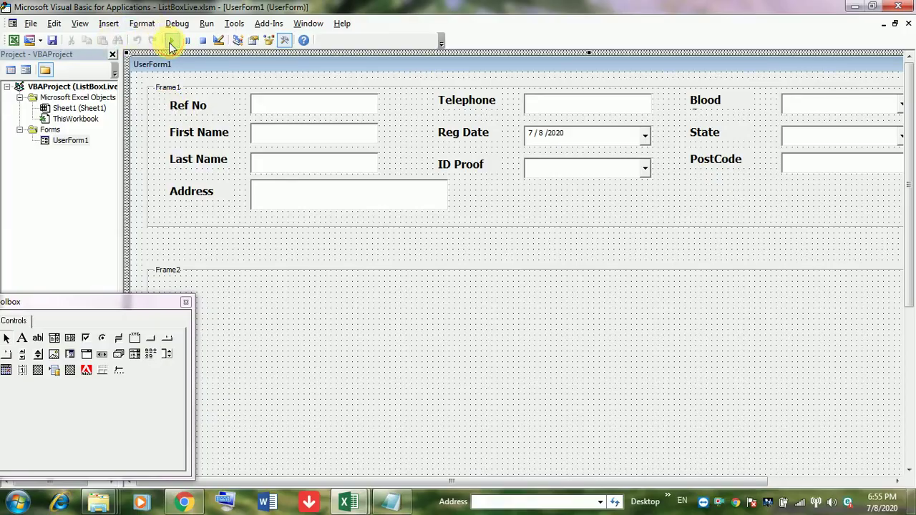
left_click(172, 40)
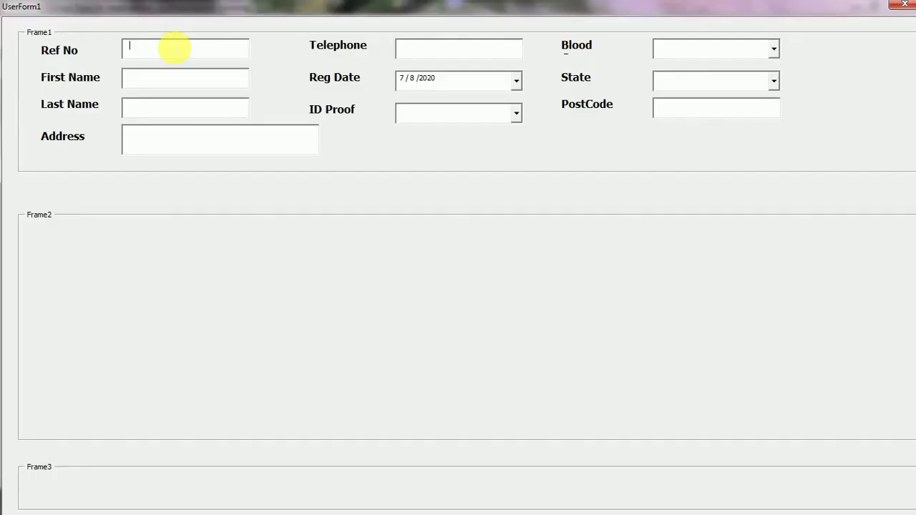
left_click(904, 7)
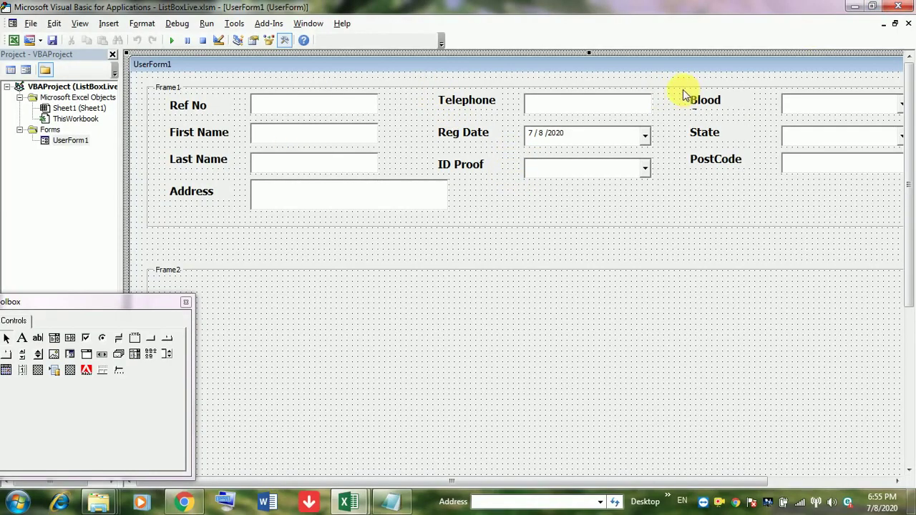
Widen the Blood label so it reads Blood Group in full.
left_click_drag(505, 480, 622, 479)
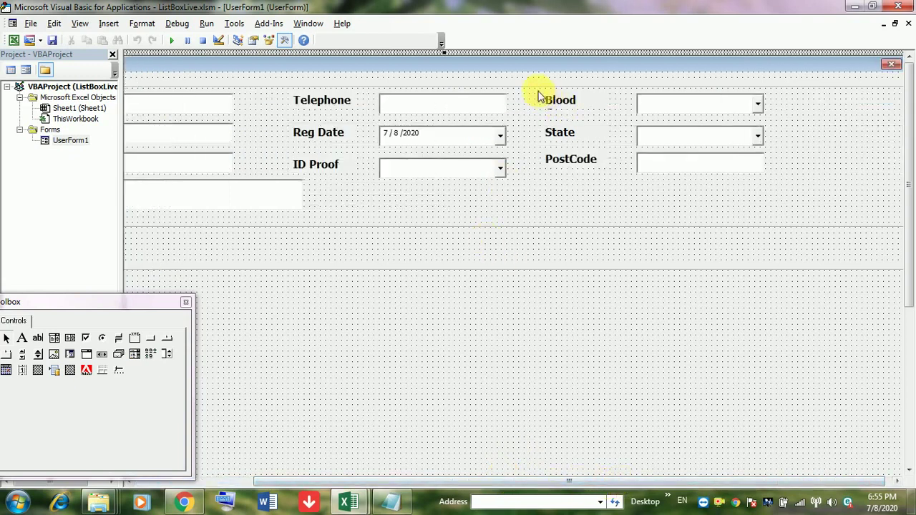
left_click(567, 99)
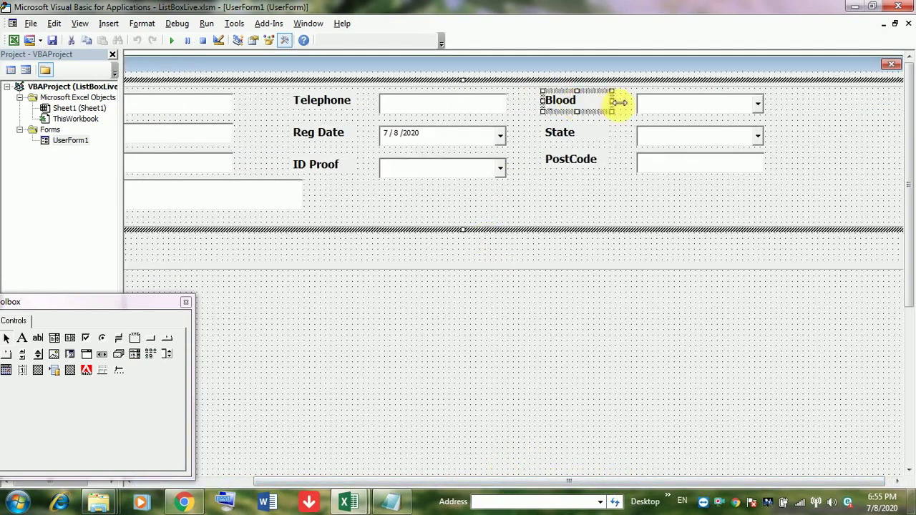
left_click_drag(639, 104, 633, 102)
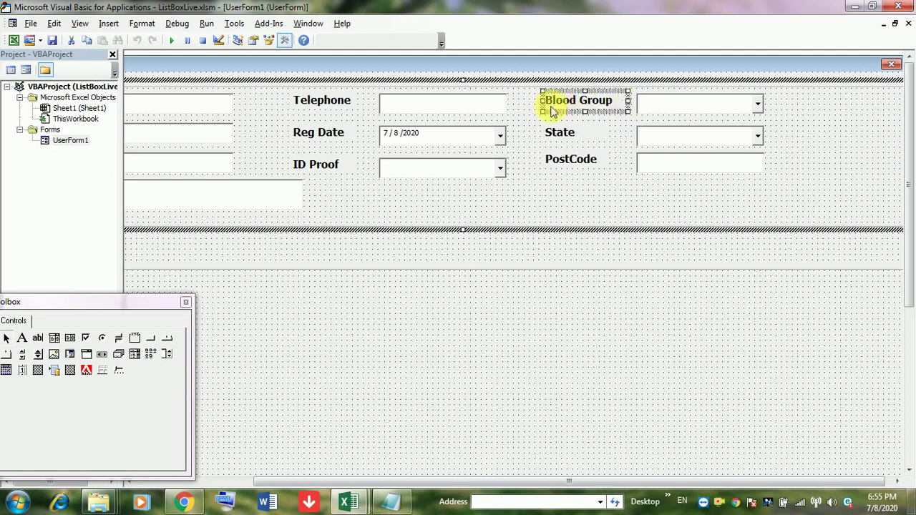
left_click(624, 145)
Move the Blood Group column and the Telephone column further right.
left_click_drag(538, 89, 793, 192)
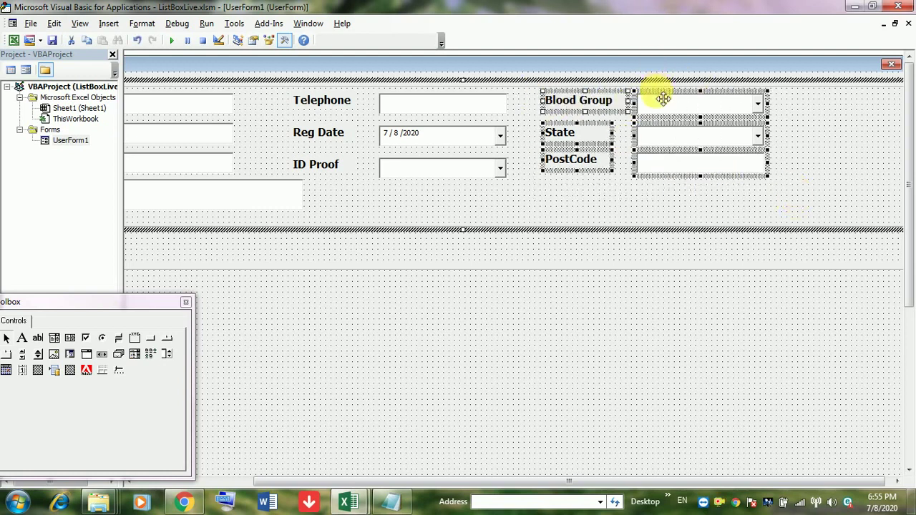
mouse_move(663, 100)
left_mouse_down()
mouse_move(785, 104)
mouse_move(779, 98)
left_mouse_up()
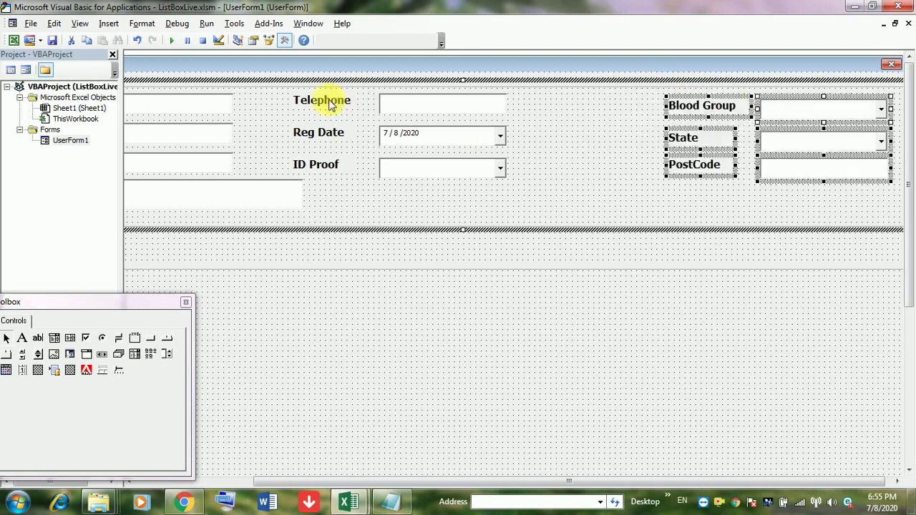
mouse_move(287, 89)
left_mouse_down()
mouse_move(397, 163)
mouse_move(522, 174)
left_mouse_up()
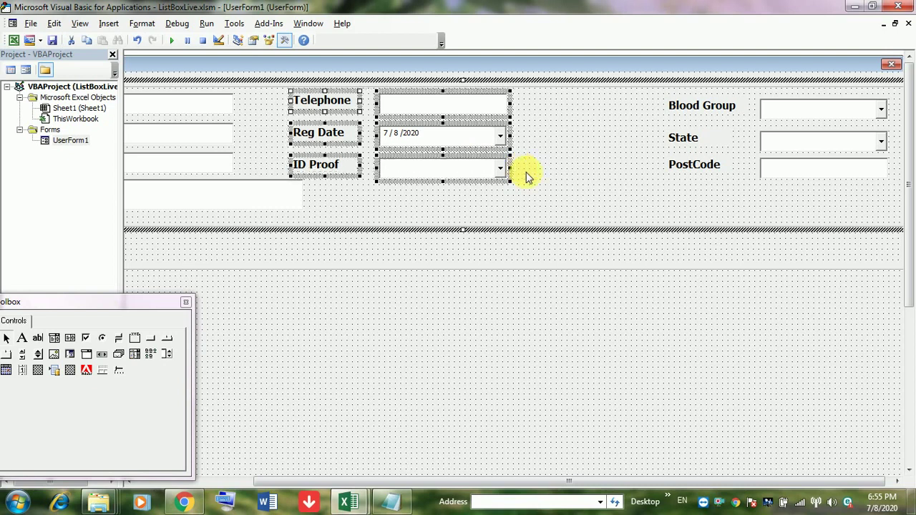
left_click_drag(399, 100, 496, 102)
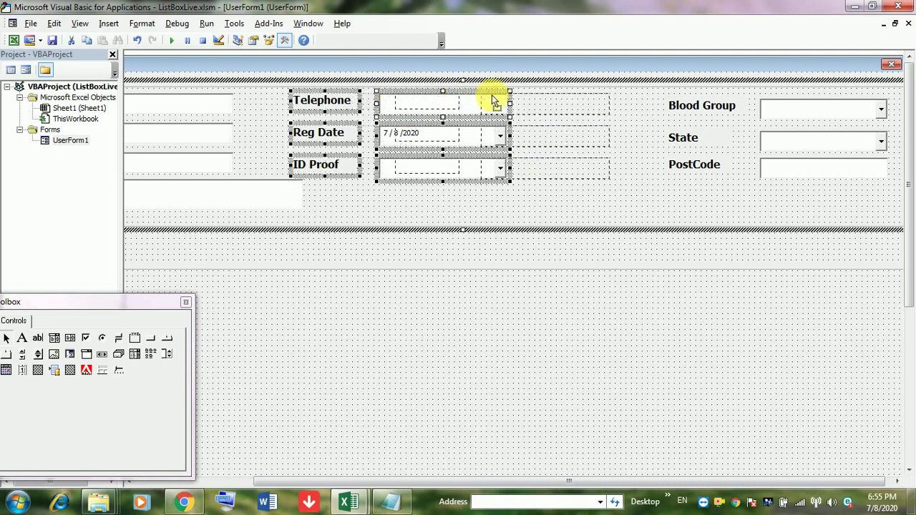
left_click_drag(496, 102, 501, 102)
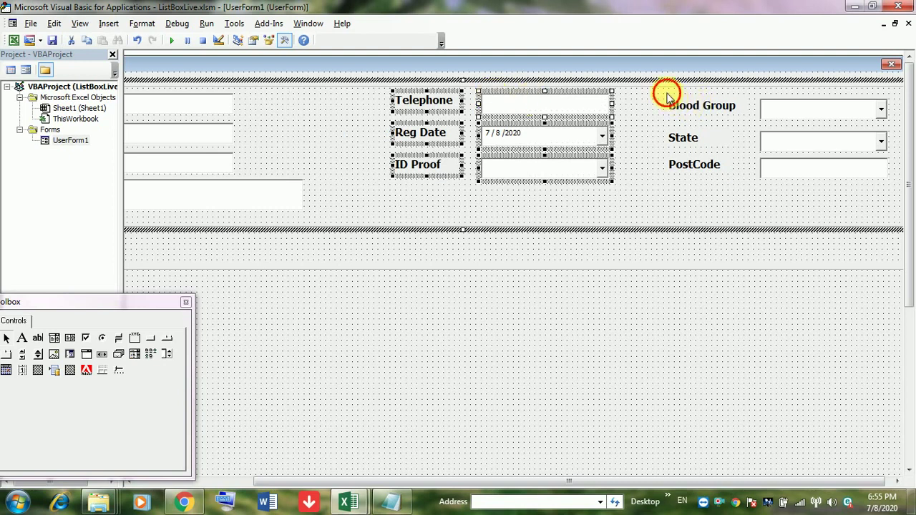
Nudge the Blood Group, State and PostCode controls up level with the Telephone column.
left_click_drag(665, 90, 884, 181)
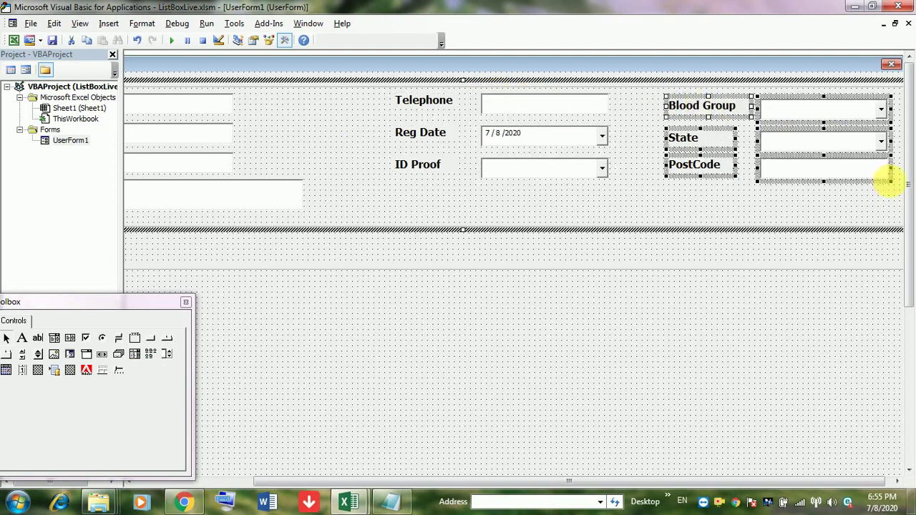
left_click(792, 101)
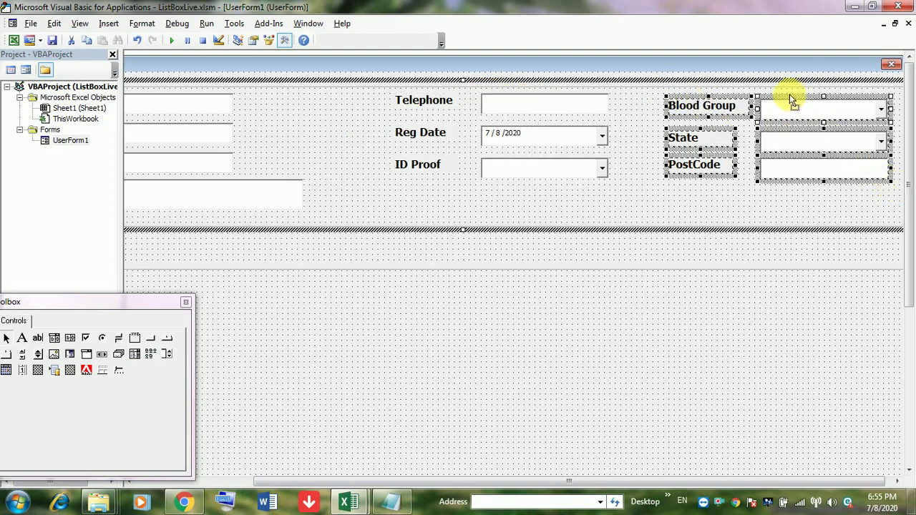
left_click_drag(792, 101, 792, 95)
left_click(661, 193)
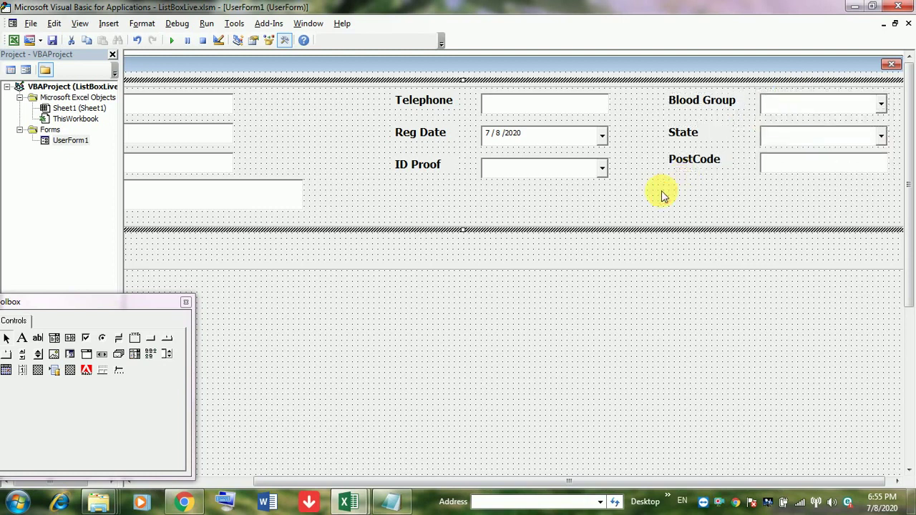
left_click(324, 248)
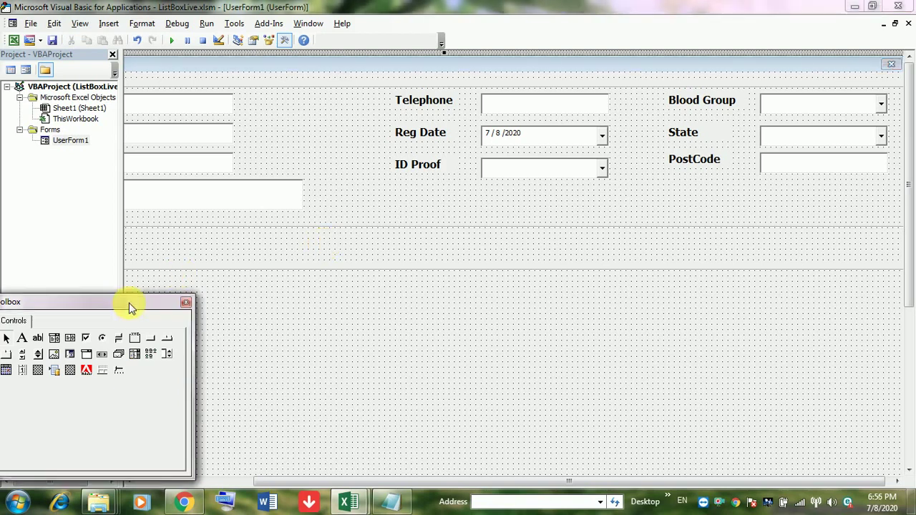
Place a CommandButton between Frame1 and Frame2.
left_click_drag(129, 303, 389, 156)
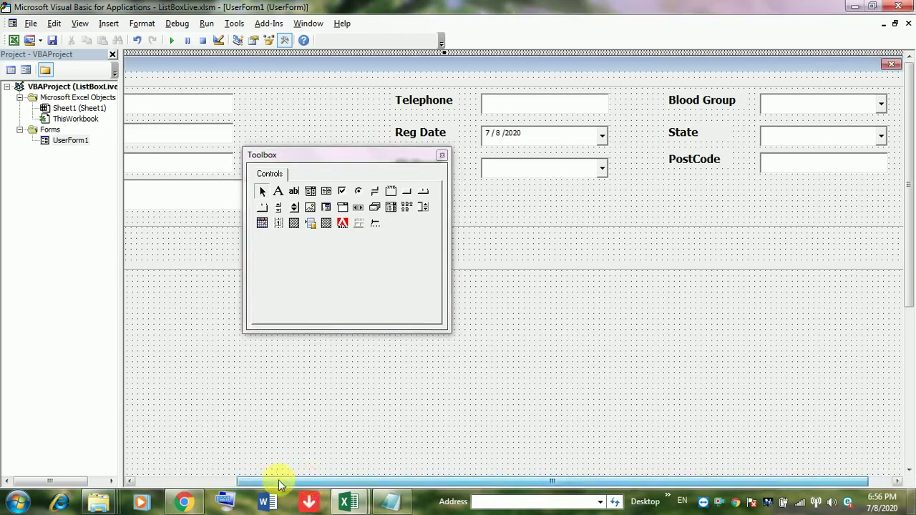
left_click_drag(308, 482, 190, 483)
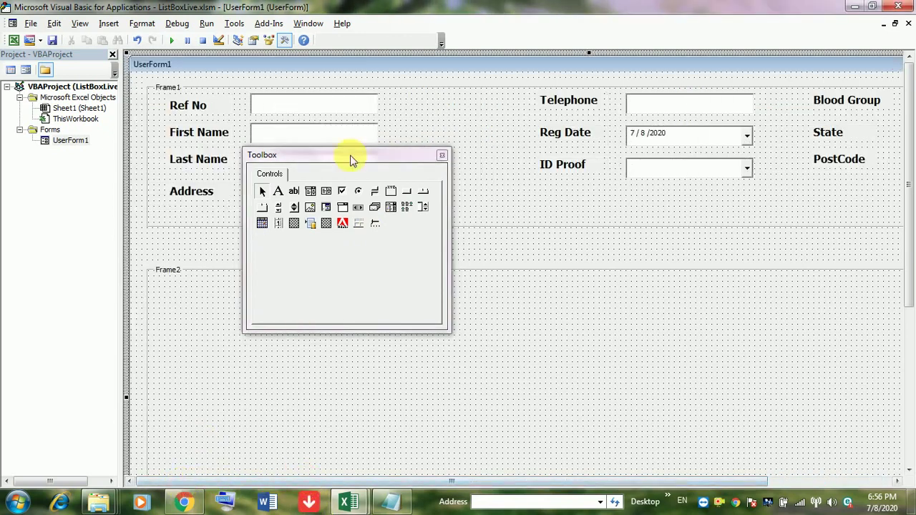
mouse_move(359, 158)
left_mouse_down()
mouse_move(518, 71)
mouse_move(528, 47)
left_mouse_up()
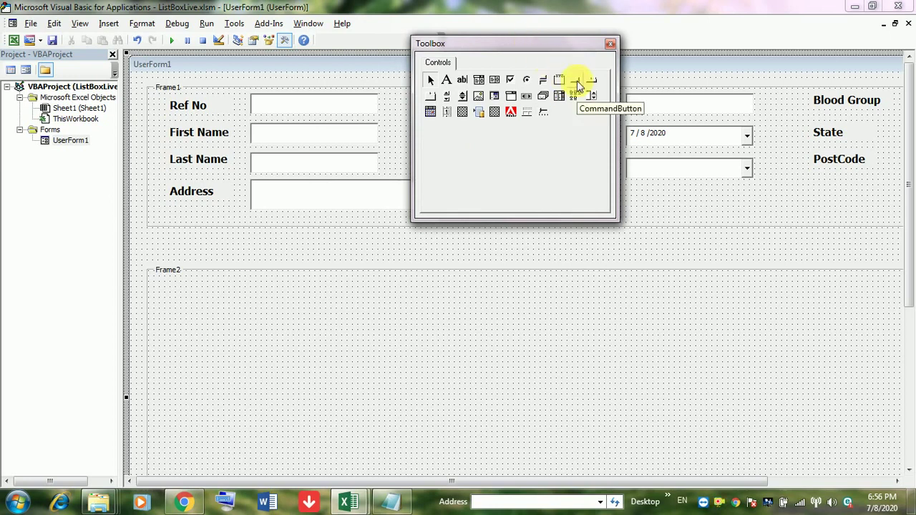
left_click_drag(578, 84, 183, 254)
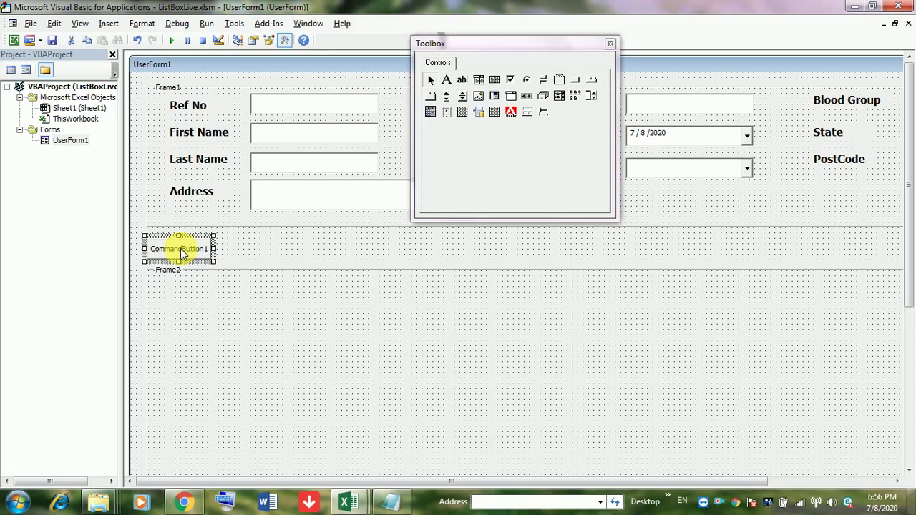
Copy CommandButton1 along the row to make about nine buttons.
left_click(610, 43)
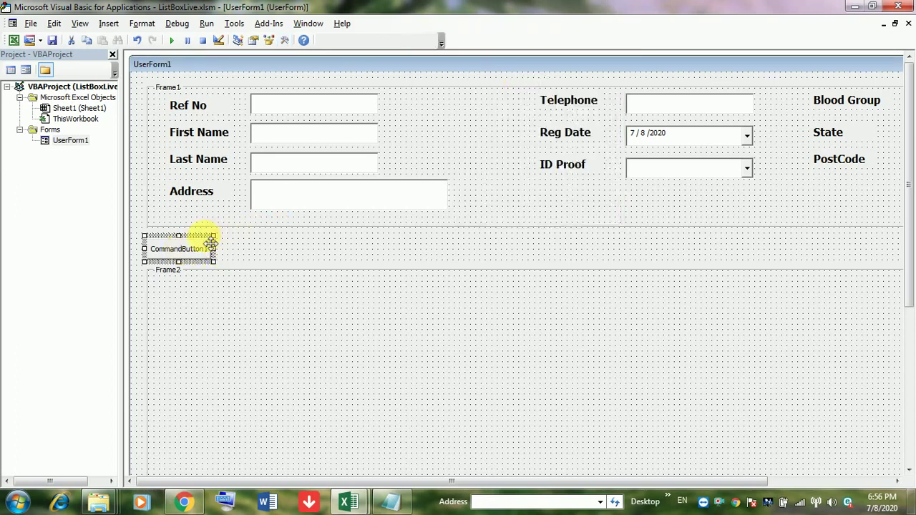
left_click_drag(212, 244, 464, 244)
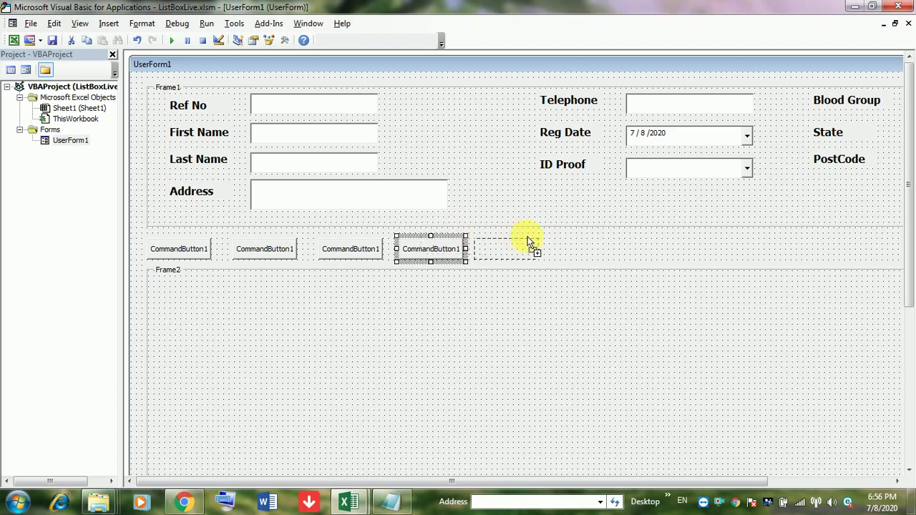
left_click_drag(458, 235, 891, 242)
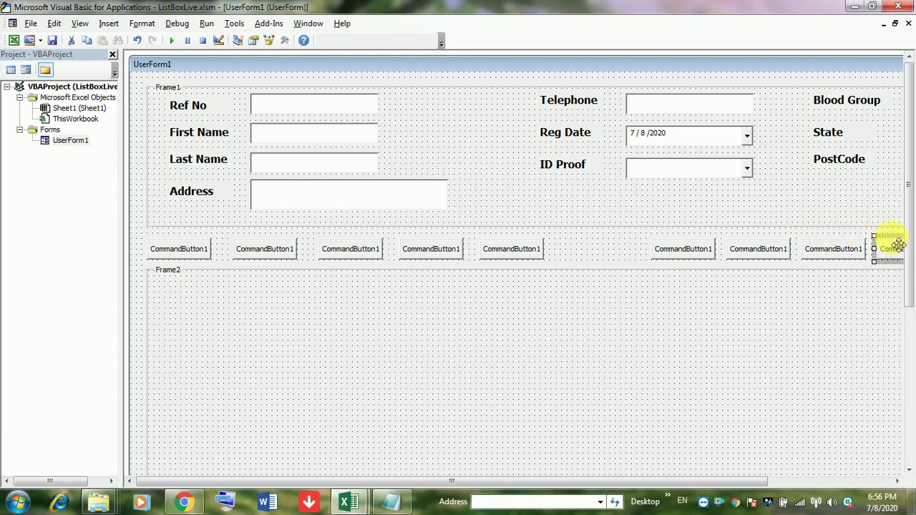
Caption the first two buttons Add Record and Print.
left_click(179, 255)
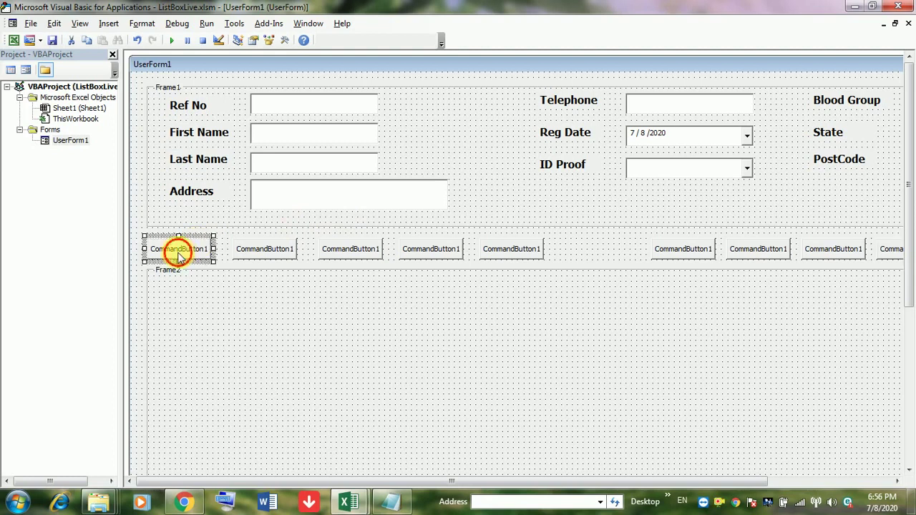
left_click(182, 250)
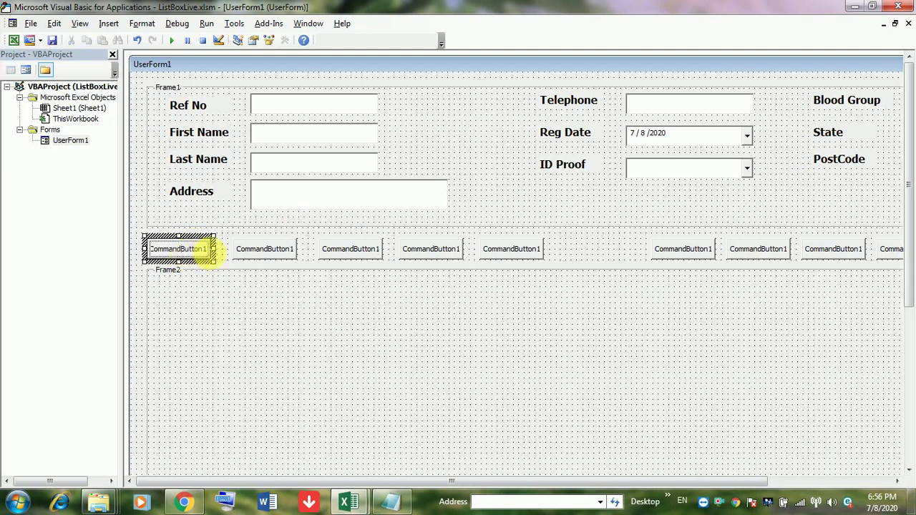
double_click(203, 250)
type("Add")
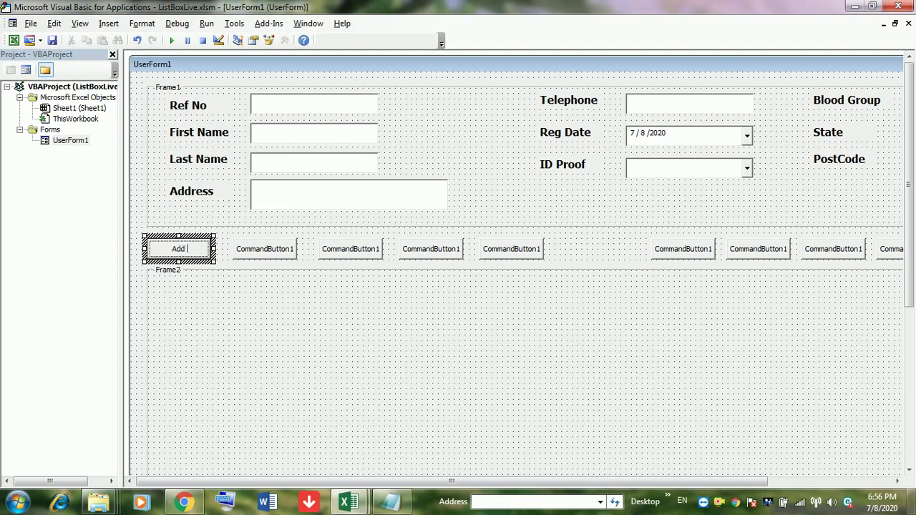
type("rd")
left_click(252, 251)
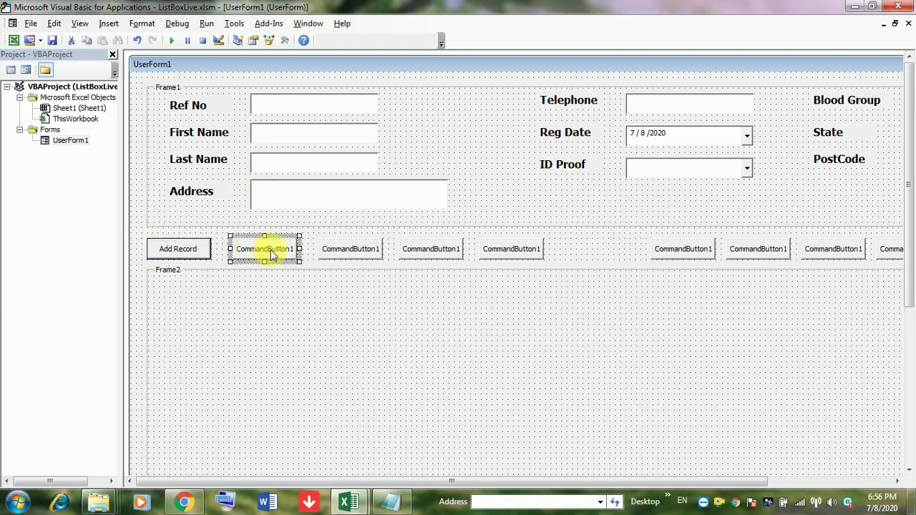
left_click(272, 254)
left_click_drag(293, 252, 215, 256)
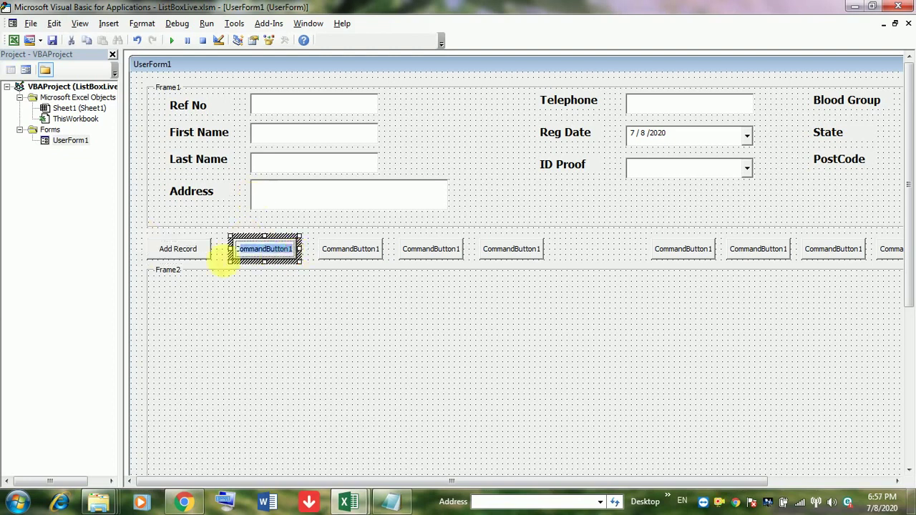
type("Print")
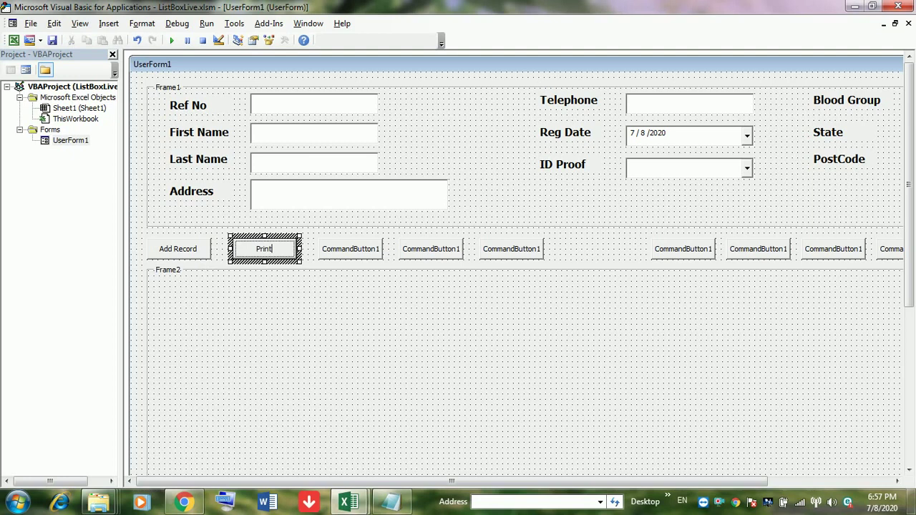
Caption the third and fourth buttons Update and Reset.
left_click(340, 251)
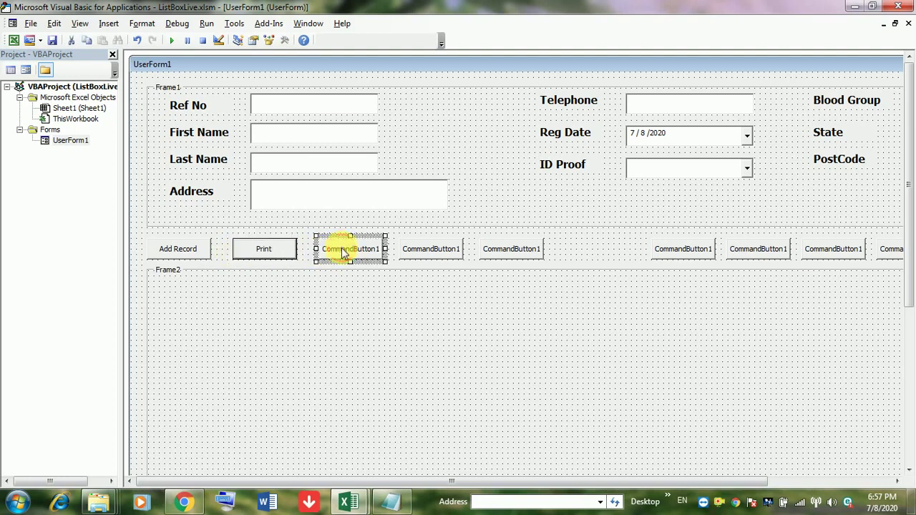
left_click(343, 250)
left_click_drag(382, 254, 283, 262)
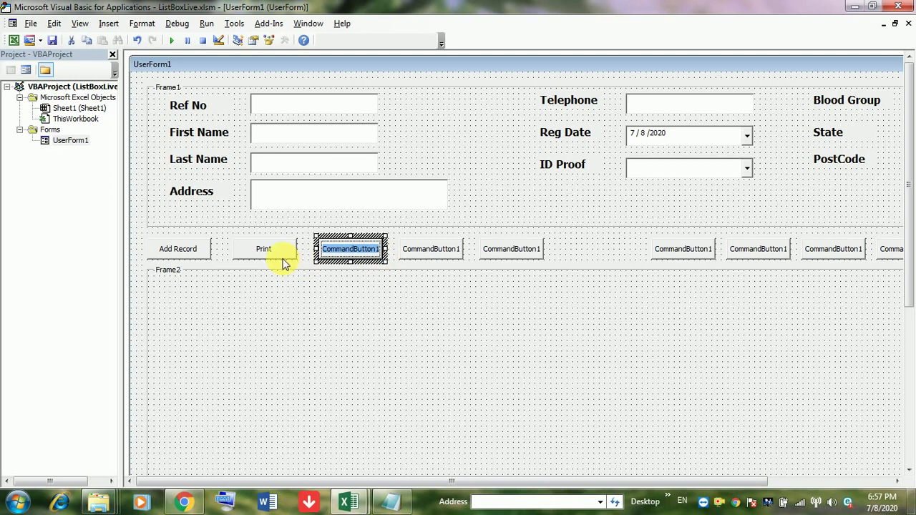
type("Update")
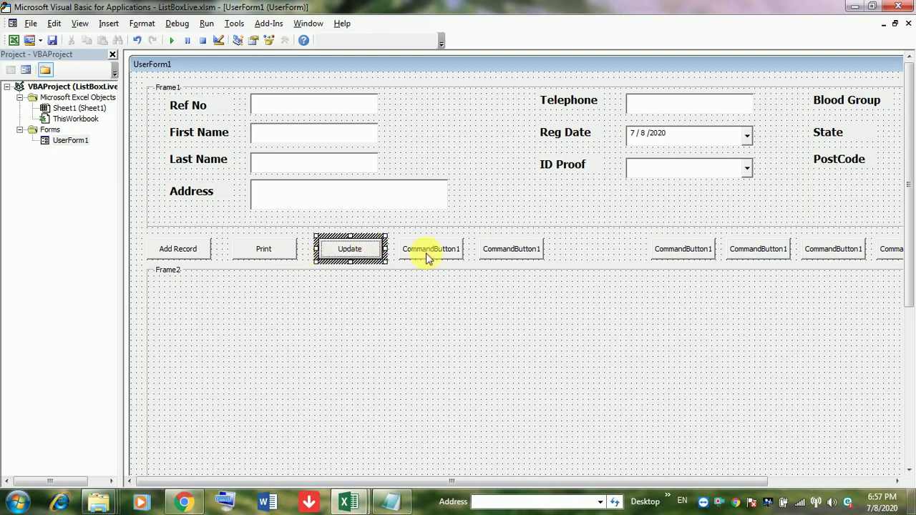
left_click(428, 251)
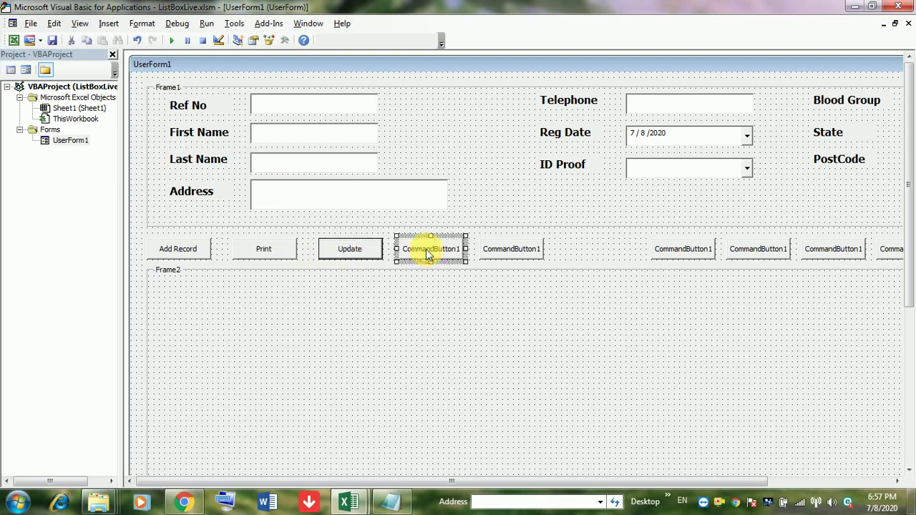
left_click(429, 249)
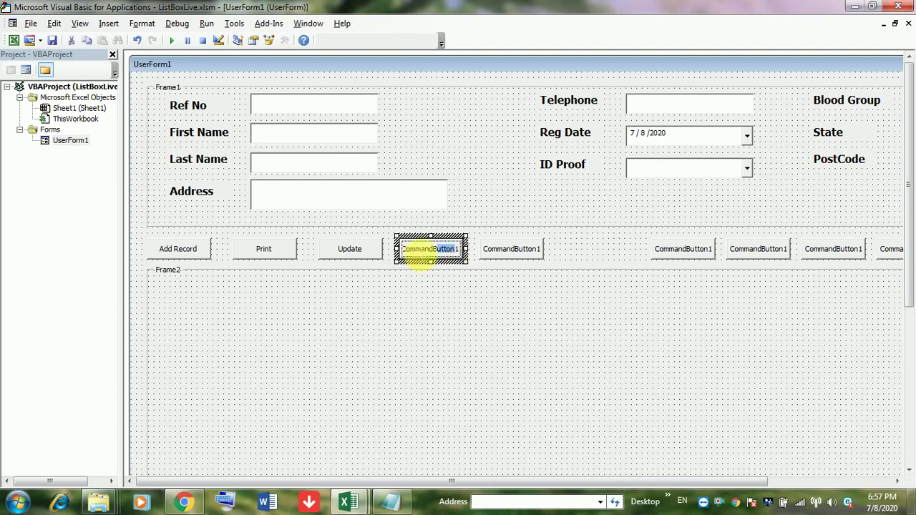
left_click_drag(454, 249, 389, 249)
type("Reset")
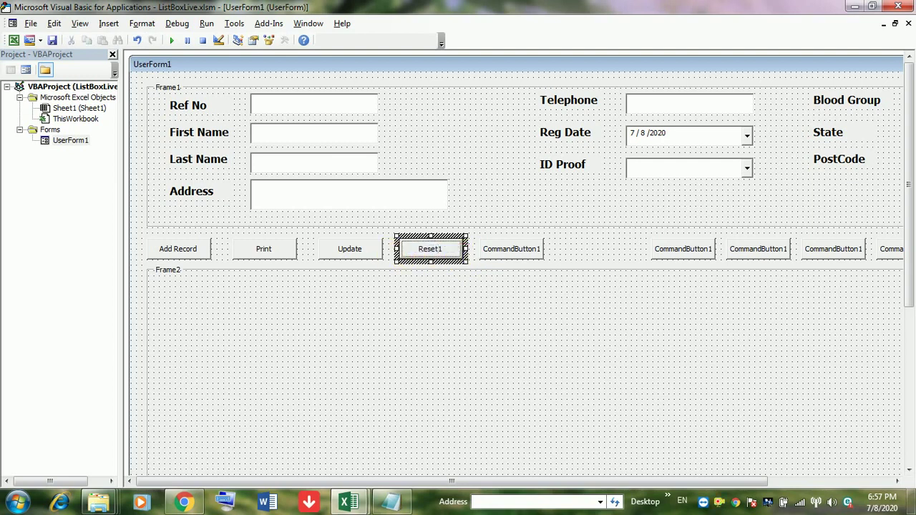
Caption the next two buttons Delete and Next.
left_click(502, 250)
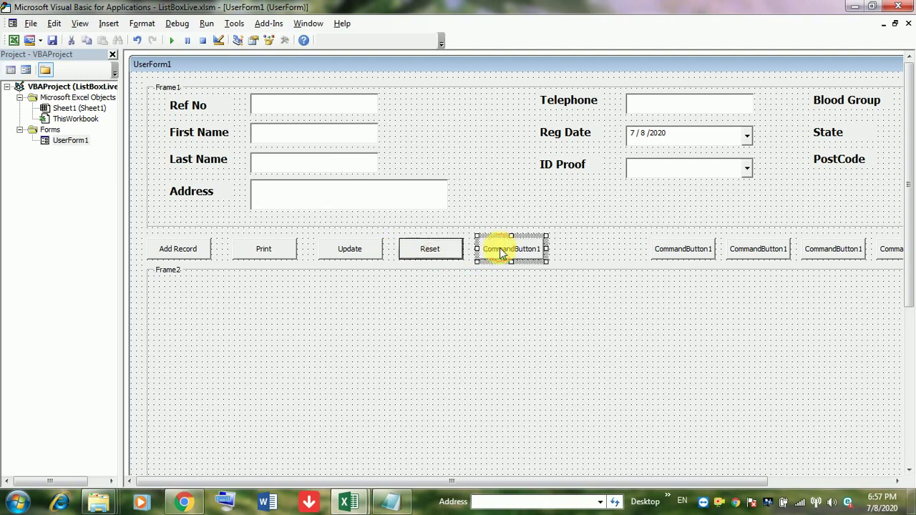
left_click(503, 250)
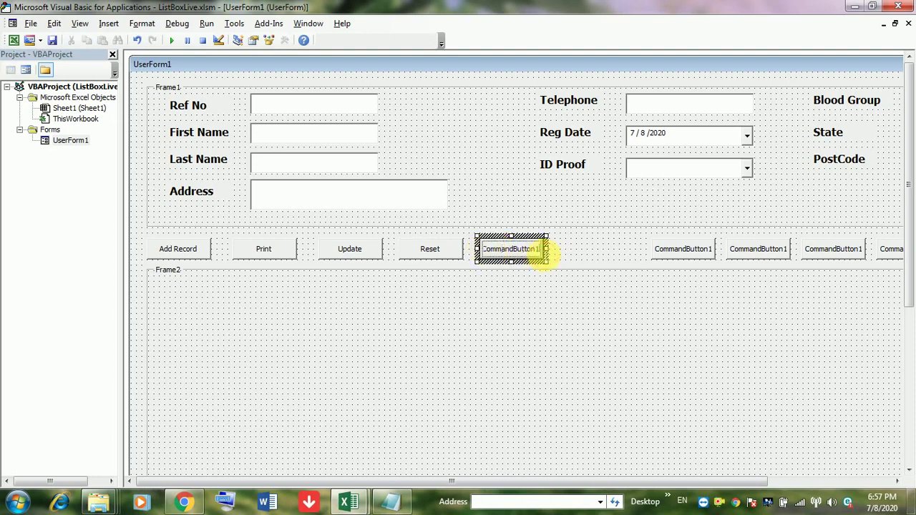
left_click_drag(544, 250, 459, 261)
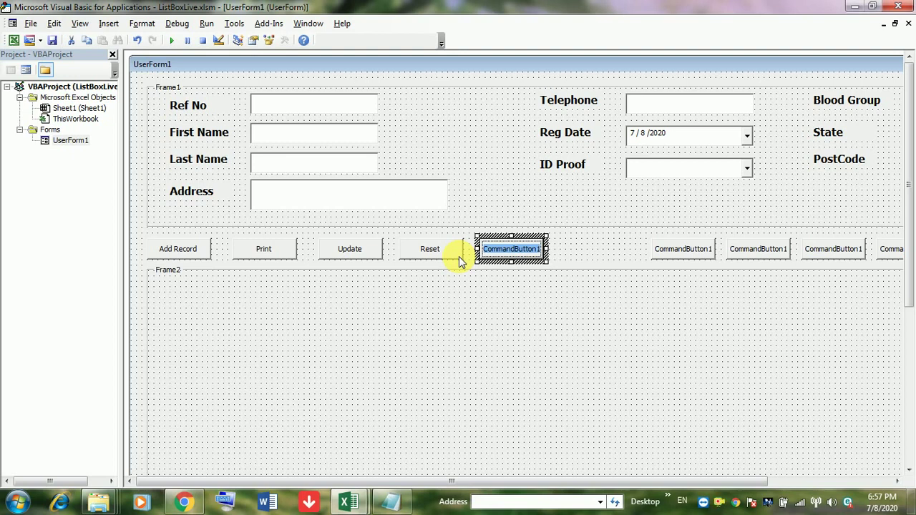
type("Delete")
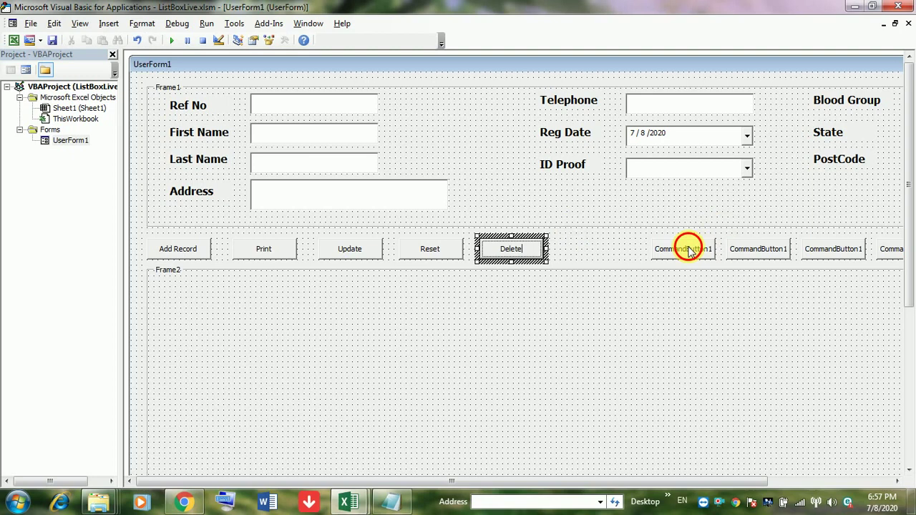
left_click(689, 251)
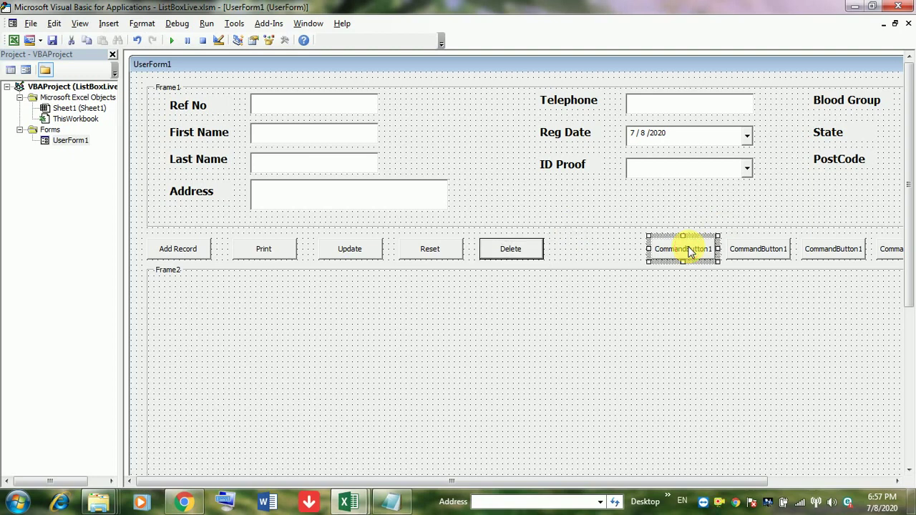
left_click(691, 254)
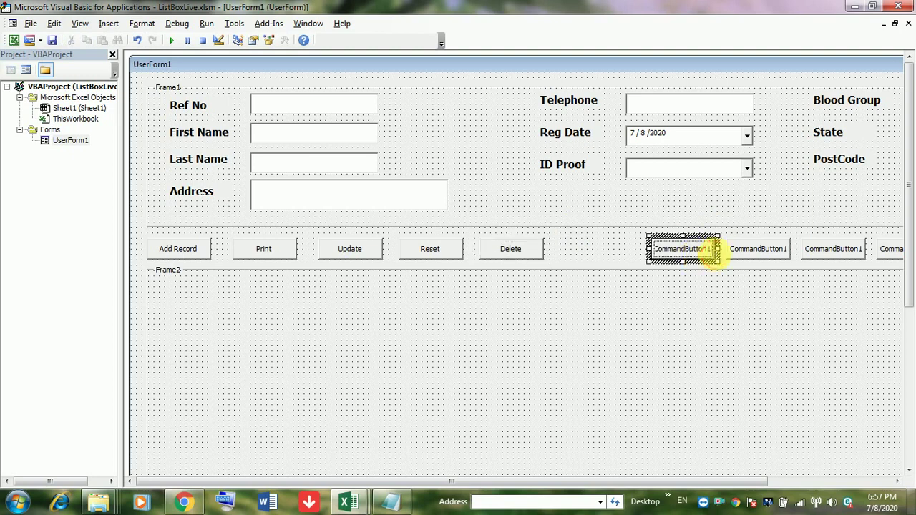
left_click_drag(712, 250, 652, 248)
type("Next")
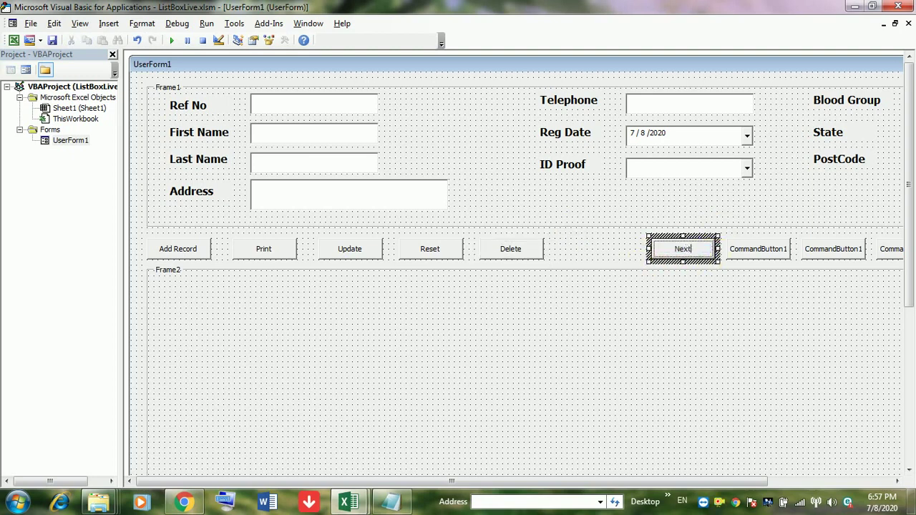
Caption the following buttons Search and Previous1, then select the last button's caption.
left_click(757, 254)
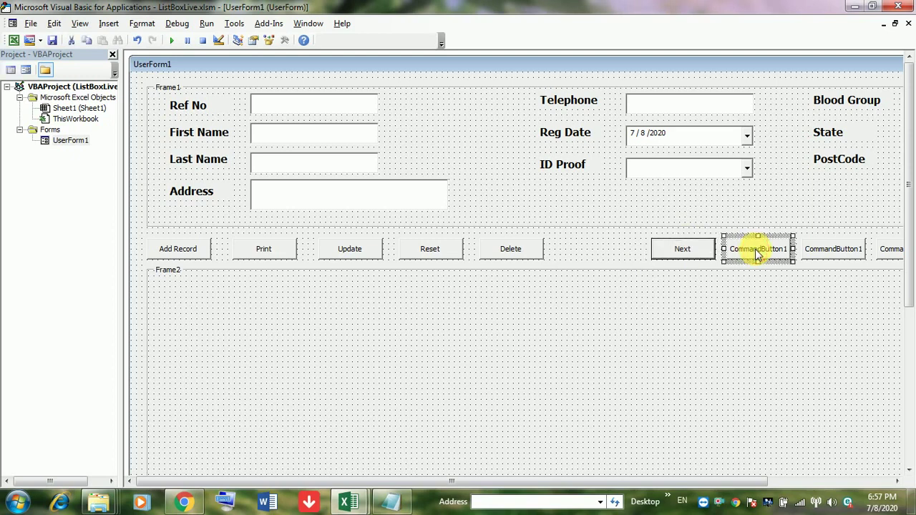
left_click(757, 254)
left_click_drag(786, 249, 736, 251)
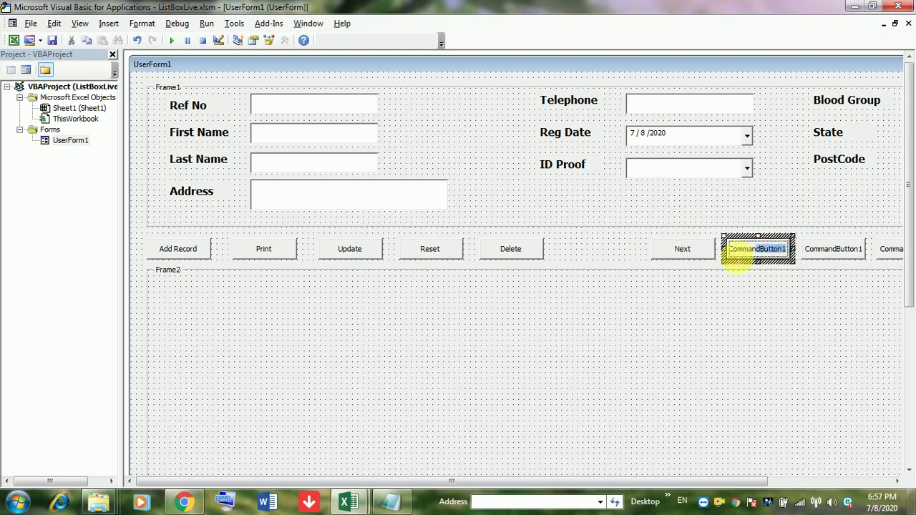
type("Search")
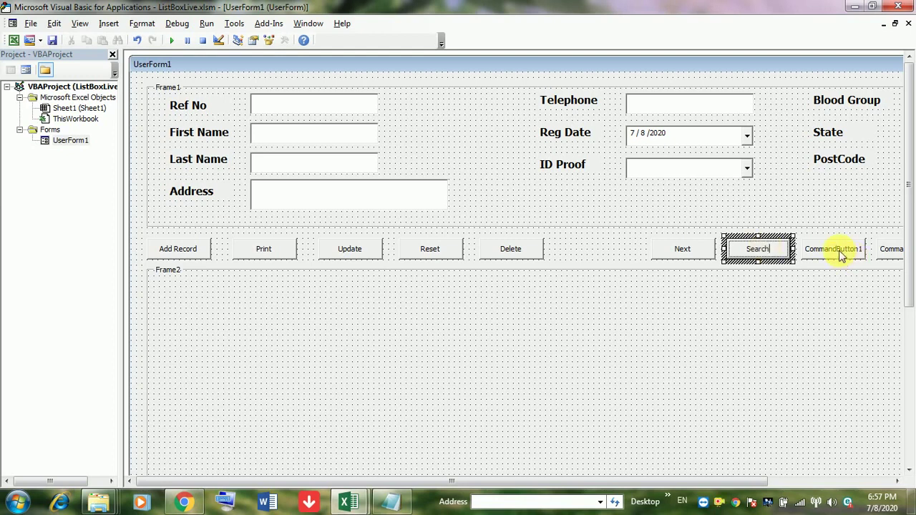
left_click(839, 252)
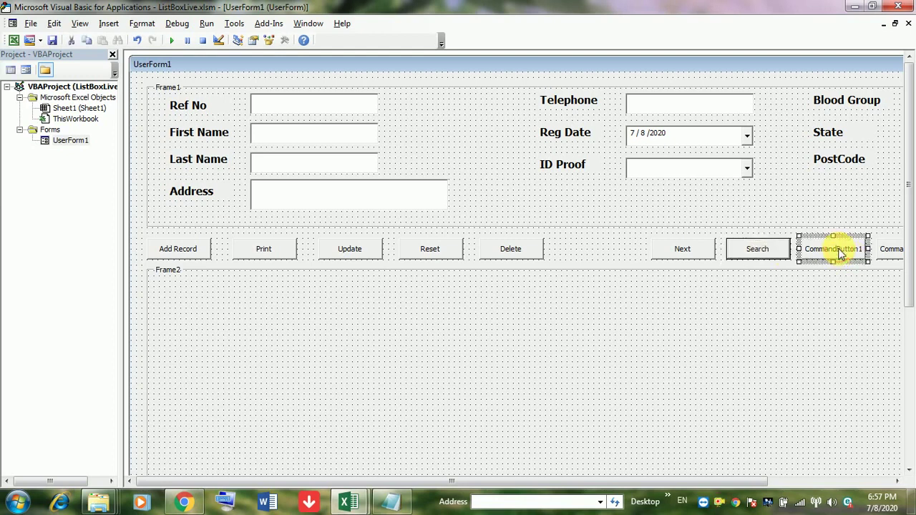
left_click(839, 252)
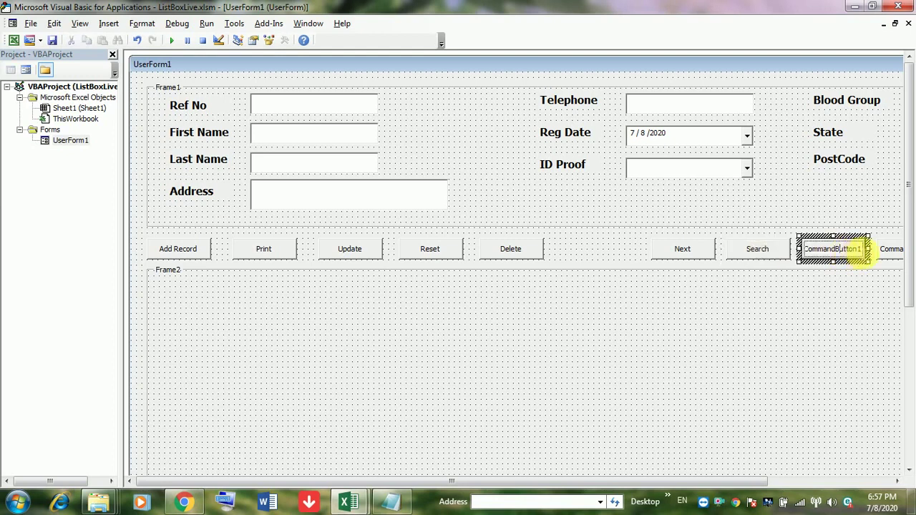
double_click(855, 249)
type("Previous")
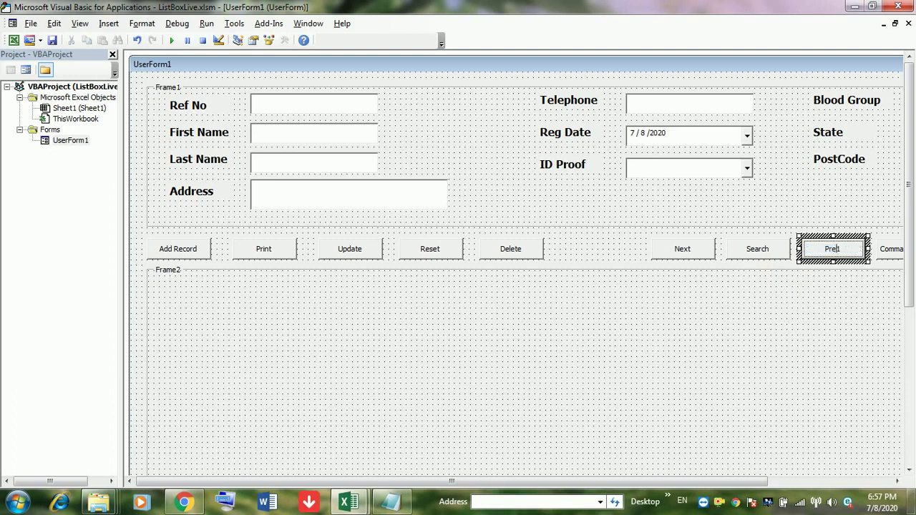
left_click(888, 254)
left_click(889, 255)
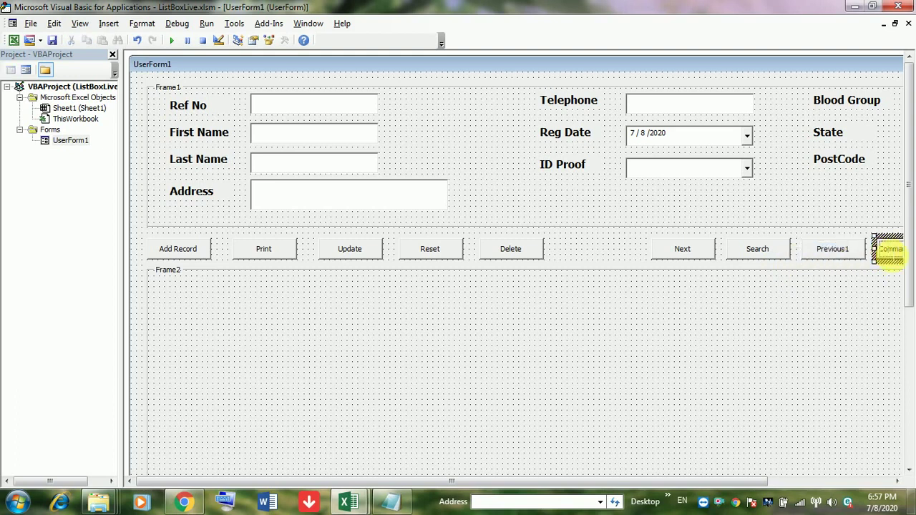
double_click(887, 249)
Replace the last button's garbled caption with Exit.
type("CExi")
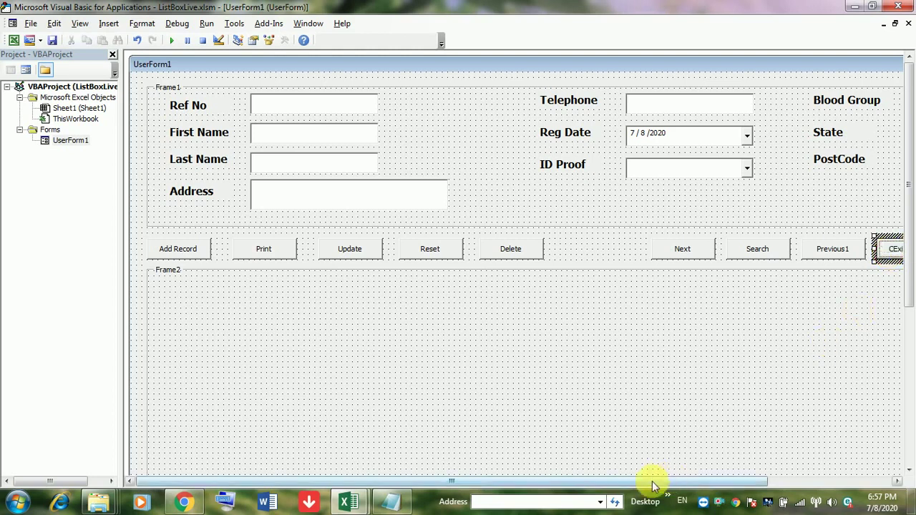
left_click_drag(652, 481, 746, 480)
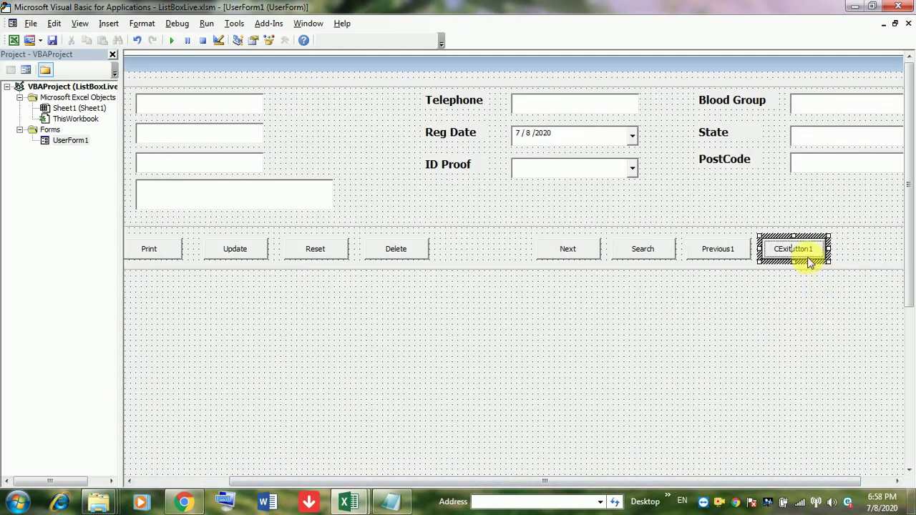
left_click_drag(813, 250, 775, 251)
type("Exit")
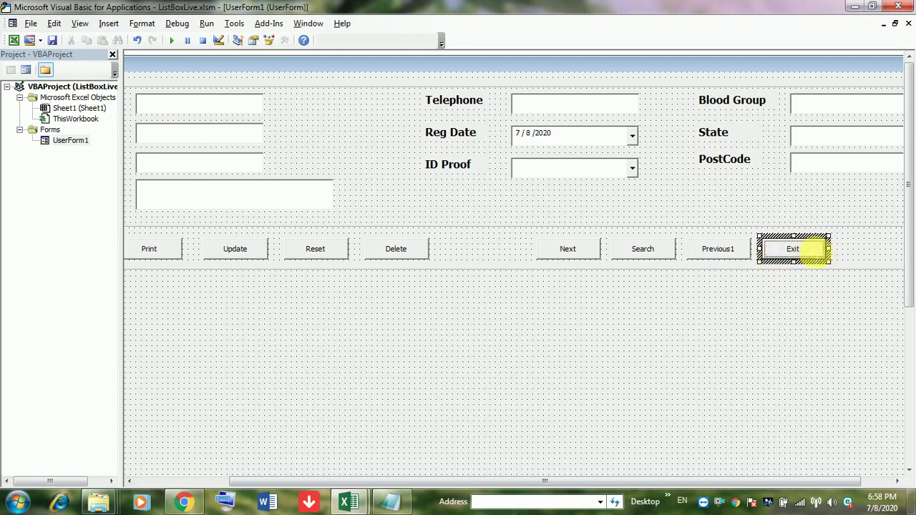
left_click(854, 249)
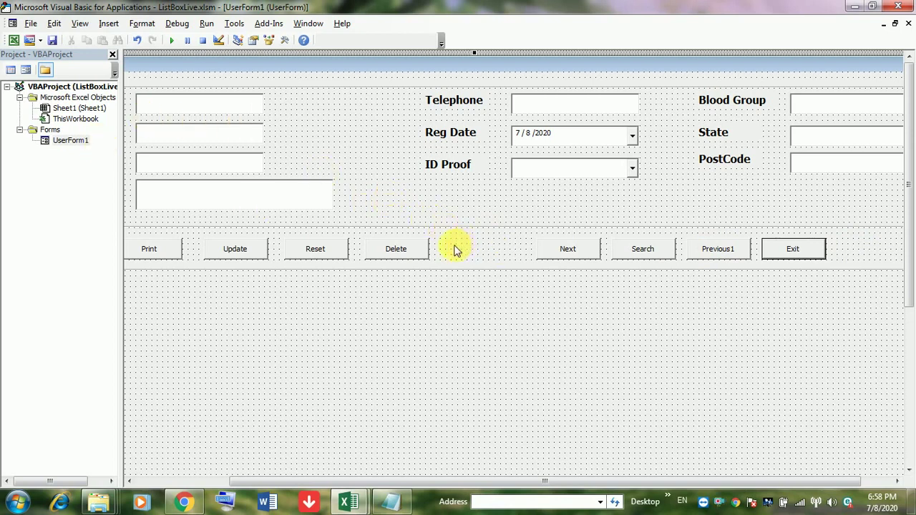
Draw a TextBox in the button row between Delete and Next.
left_click(284, 41)
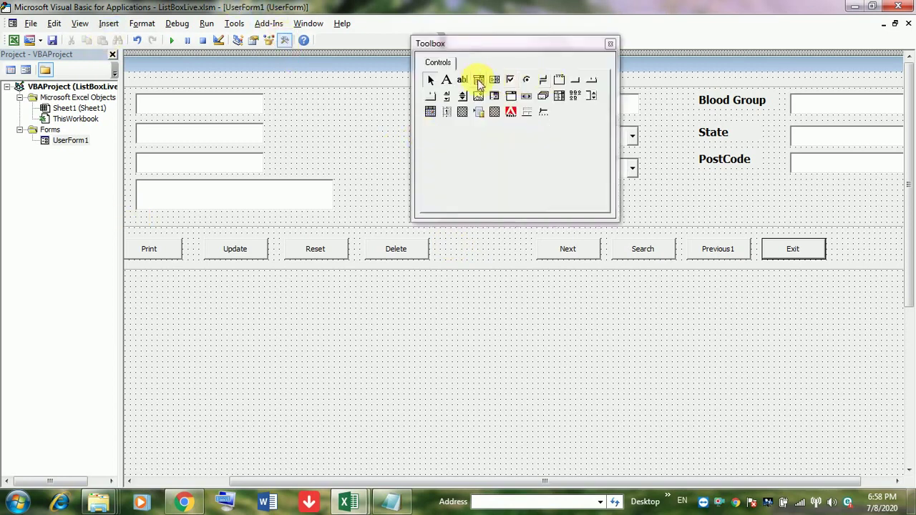
left_click(462, 82)
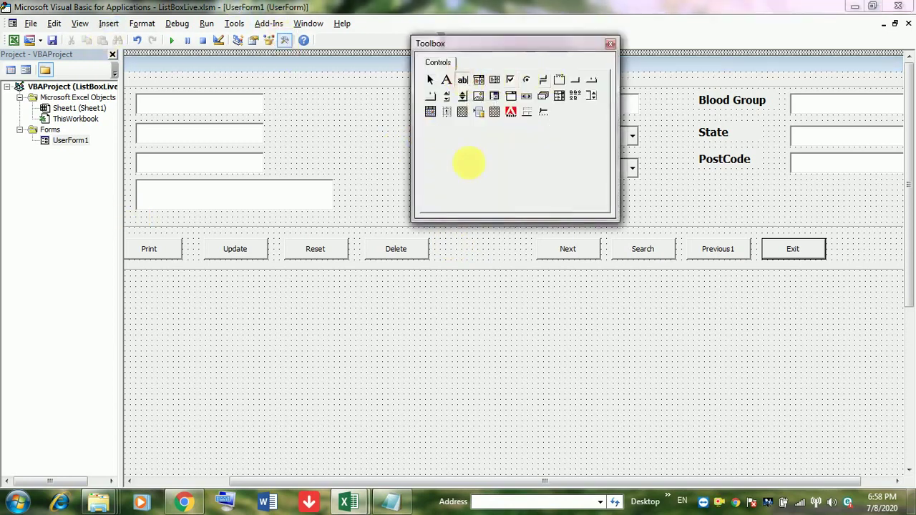
left_click(479, 247)
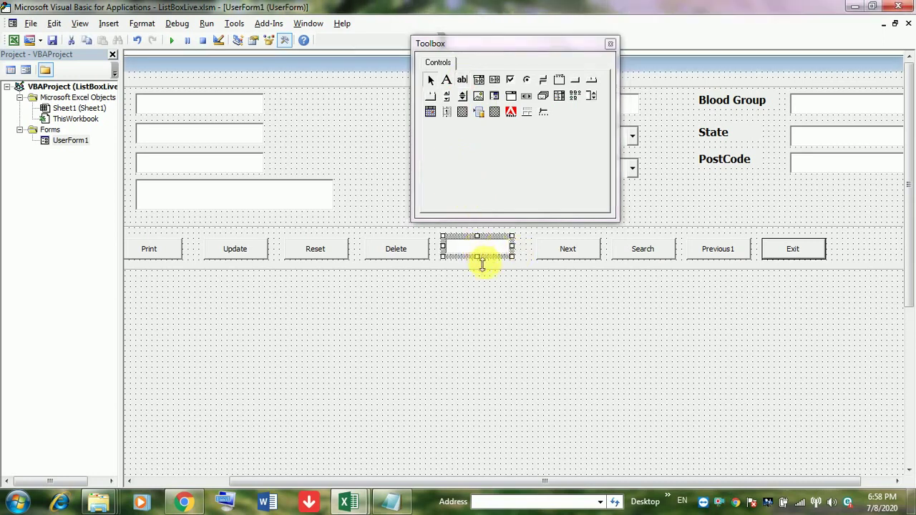
left_click(609, 44)
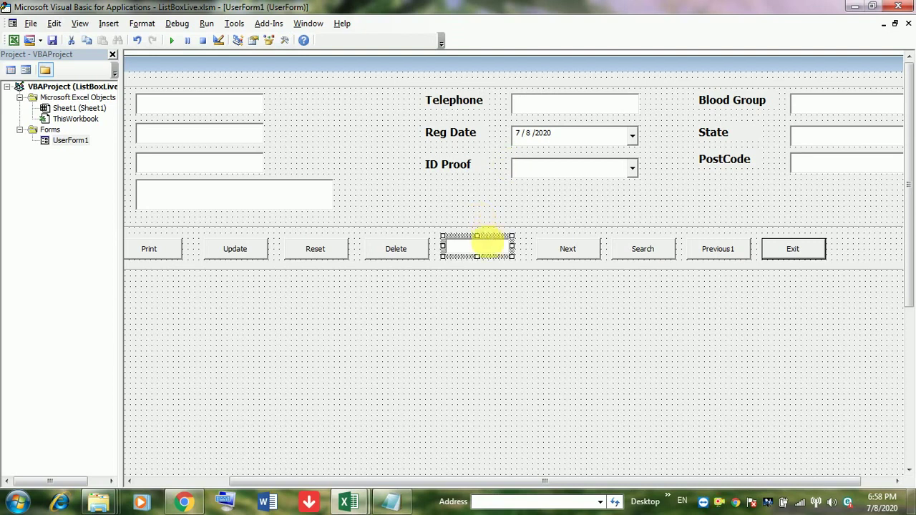
Set the new search text box's Height to 24.
right_click(482, 250)
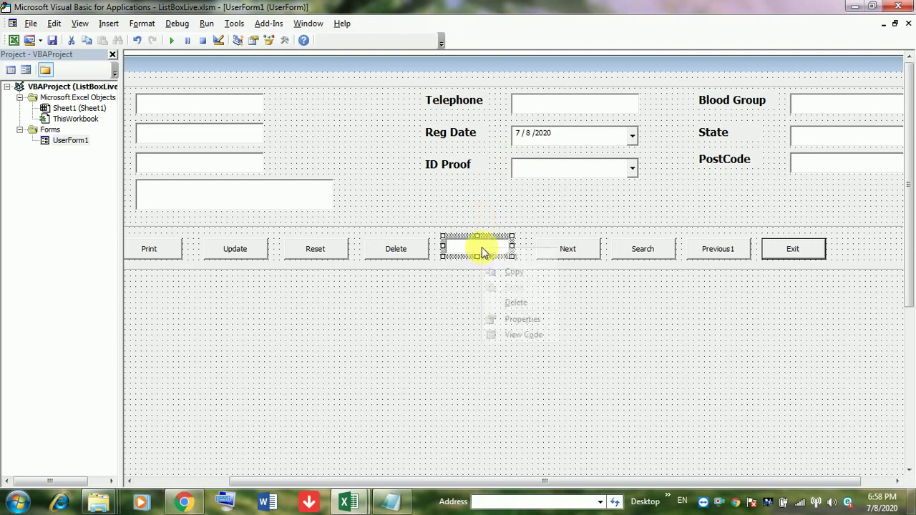
left_click(494, 315)
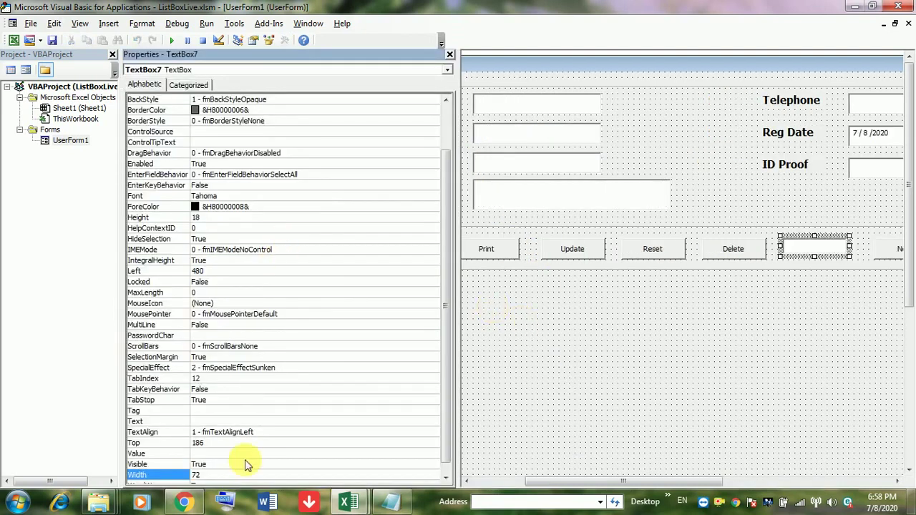
left_click(203, 217)
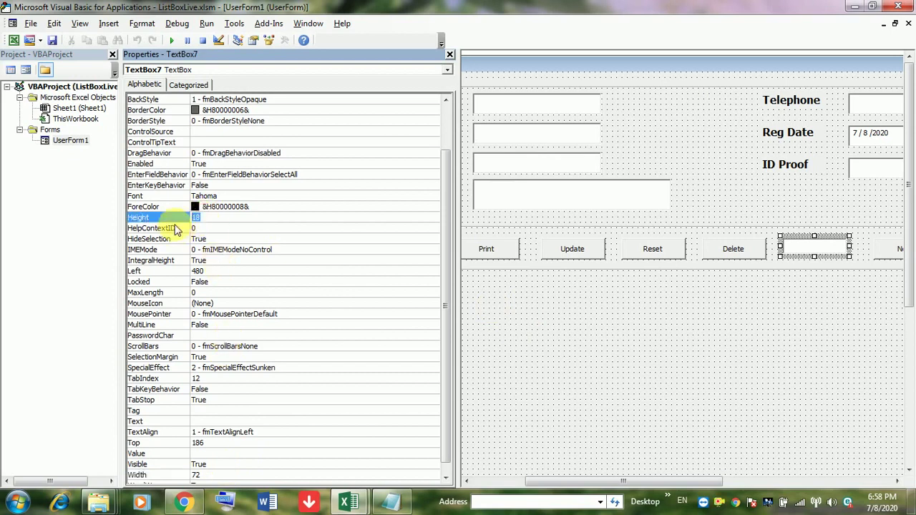
type("24")
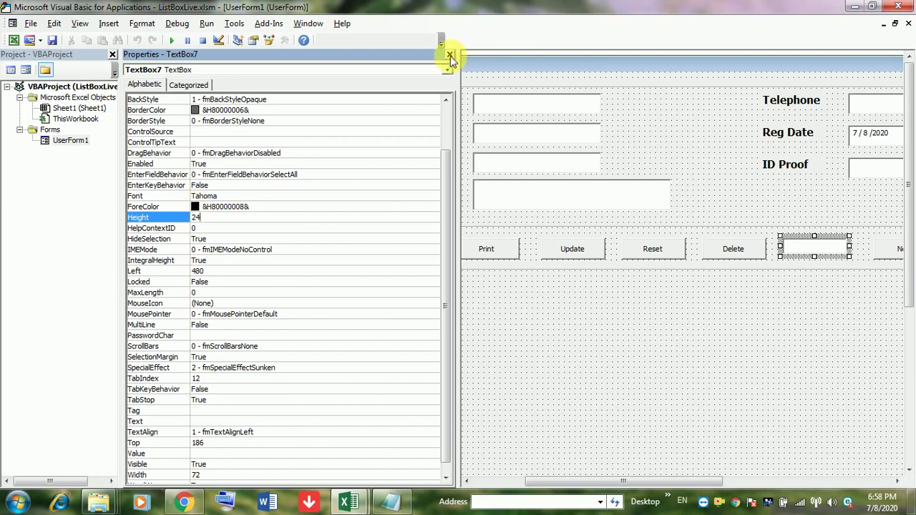
left_click(450, 55)
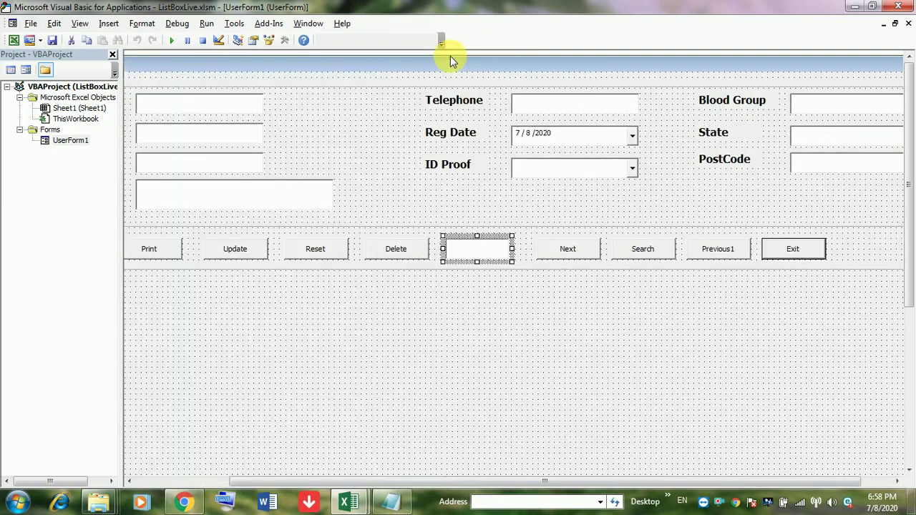
left_click(848, 252)
left_click_drag(848, 254, 554, 249)
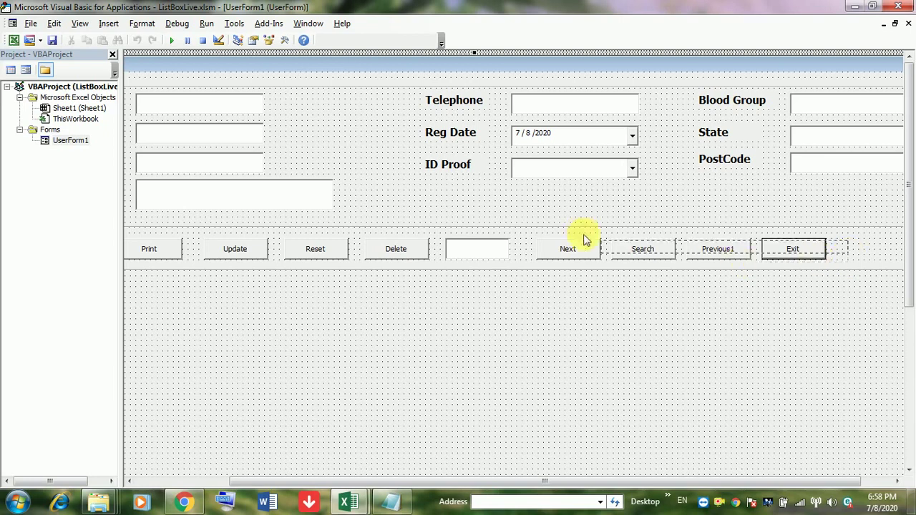
right_click(553, 249)
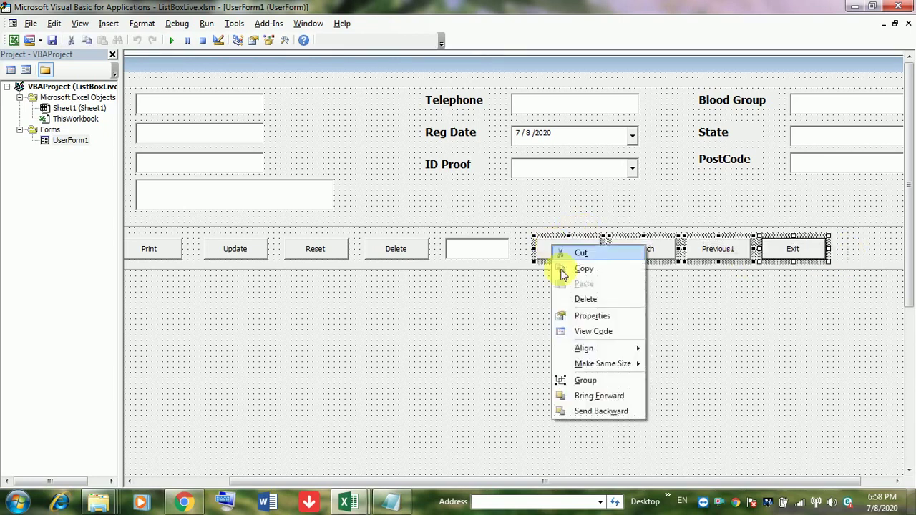
left_click(565, 315)
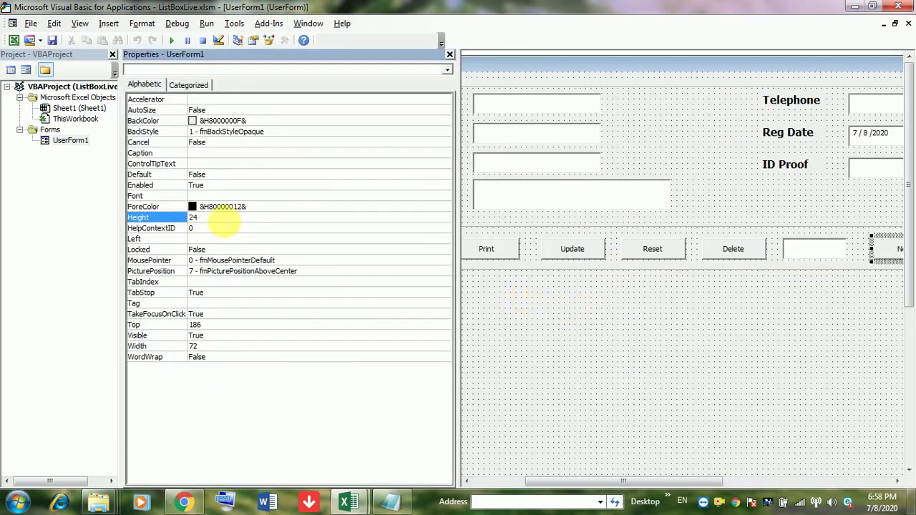
left_click(450, 54)
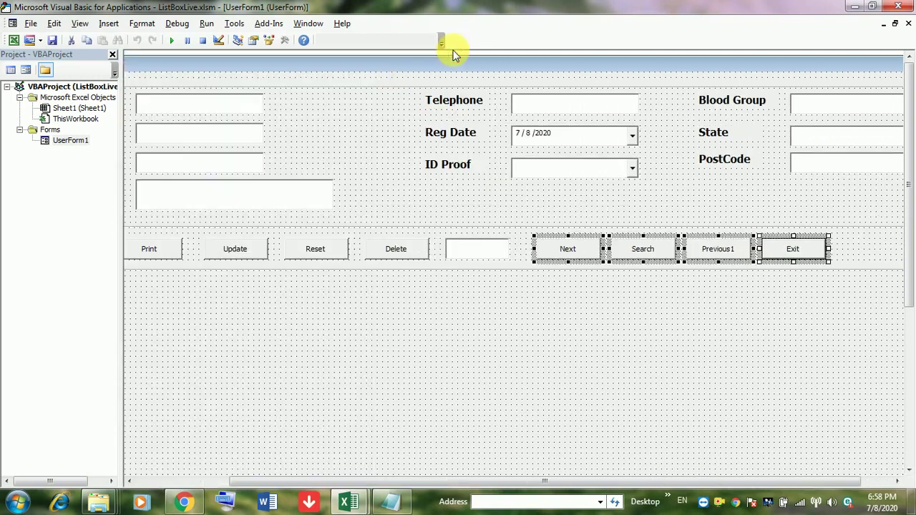
left_click_drag(435, 260, 124, 247)
right_click(142, 248)
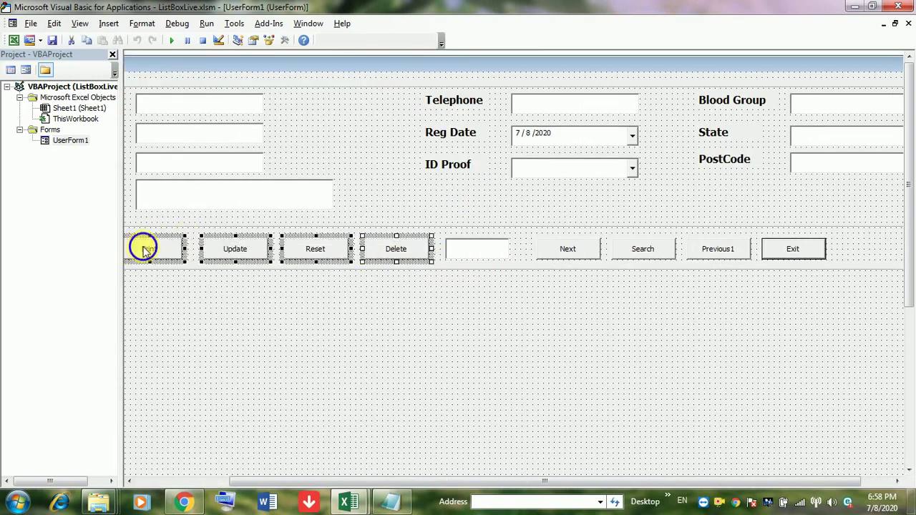
left_click(179, 318)
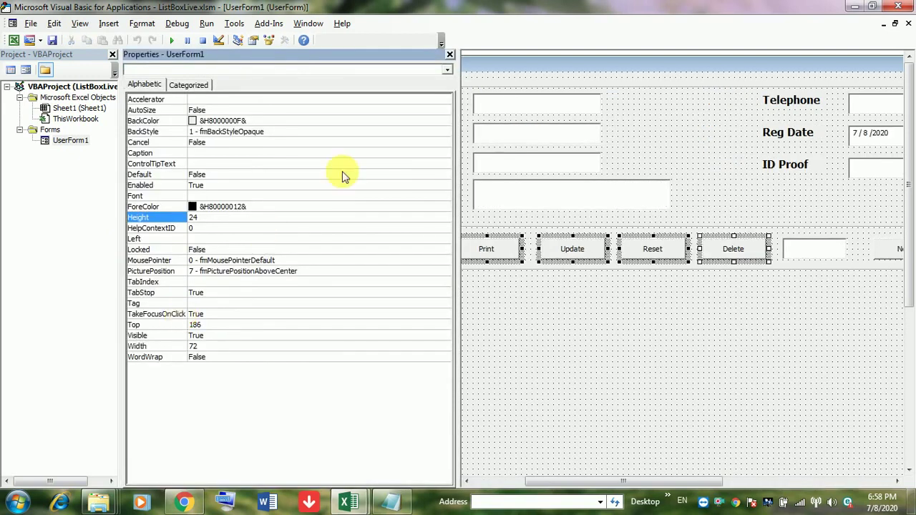
left_click(450, 55)
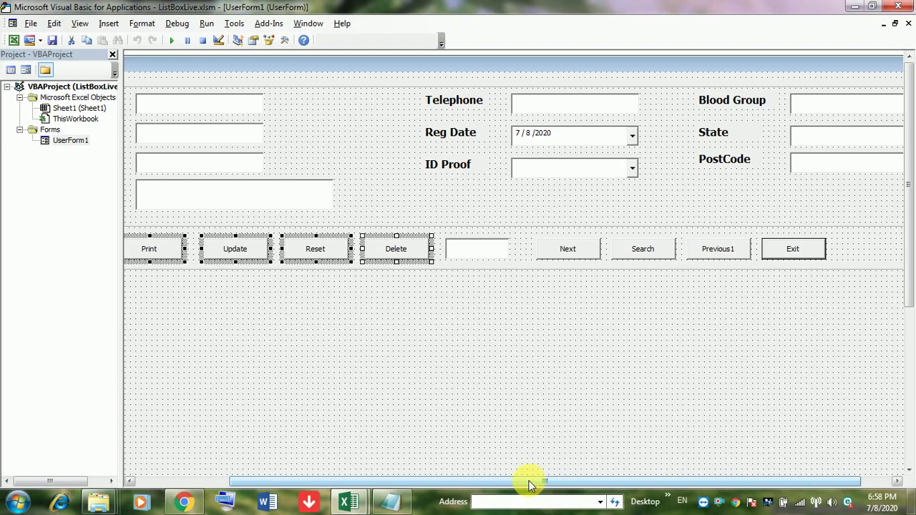
left_click_drag(528, 480, 446, 482)
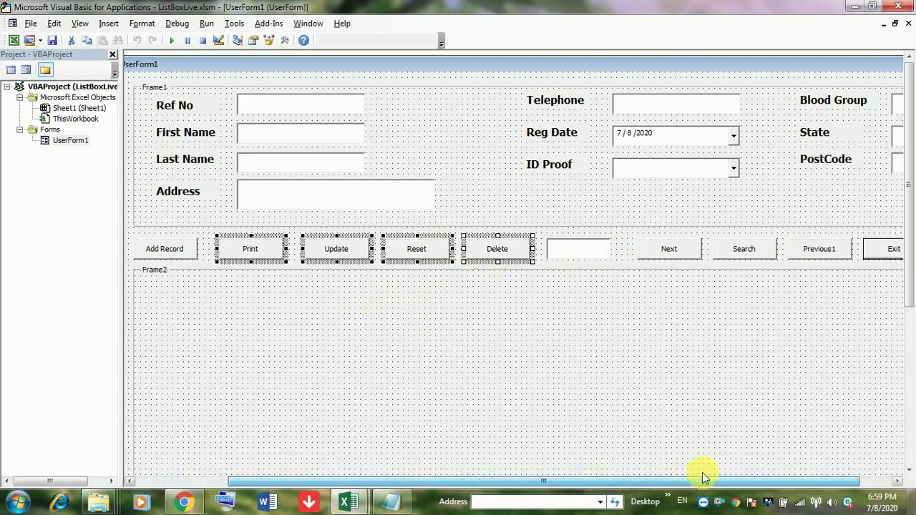
Shift Exit, Previous1, Search, Next and the search textbox further right along the button row.
left_click_drag(702, 478, 736, 478)
left_click_drag(758, 248, 851, 263)
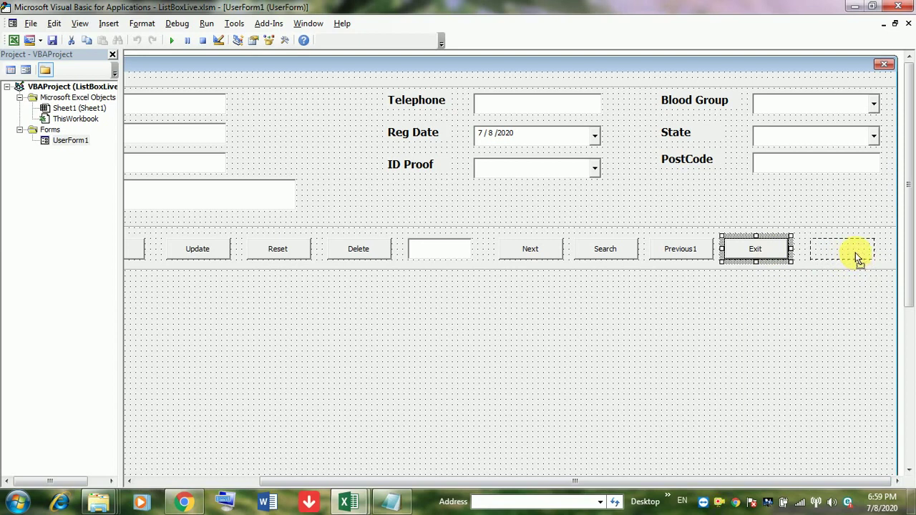
left_click_drag(857, 256, 857, 256)
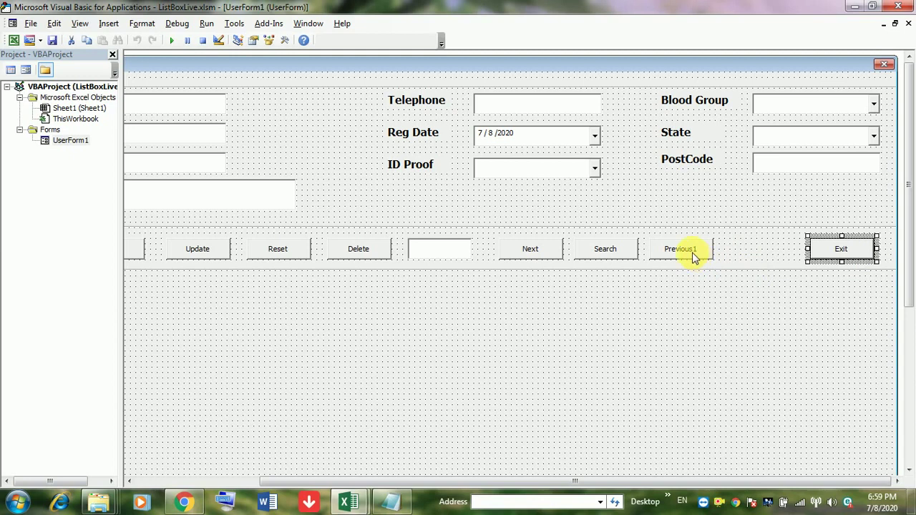
mouse_move(693, 258)
left_mouse_down()
mouse_move(771, 258)
mouse_move(760, 251)
left_mouse_up()
left_click_drag(633, 251, 689, 252)
left_click_drag(546, 252, 609, 252)
left_click_drag(454, 250, 482, 255)
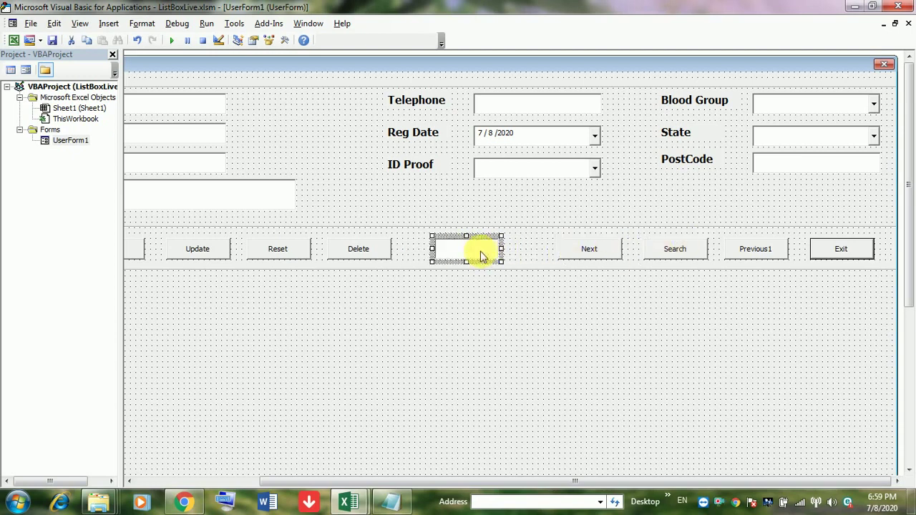
Rubber-band select every control in the button row.
left_click(881, 265)
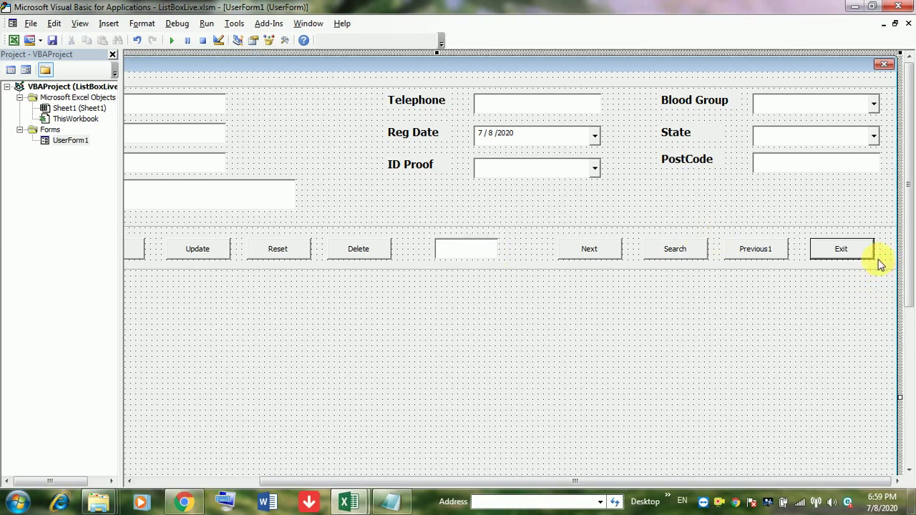
left_click_drag(881, 262, 123, 242)
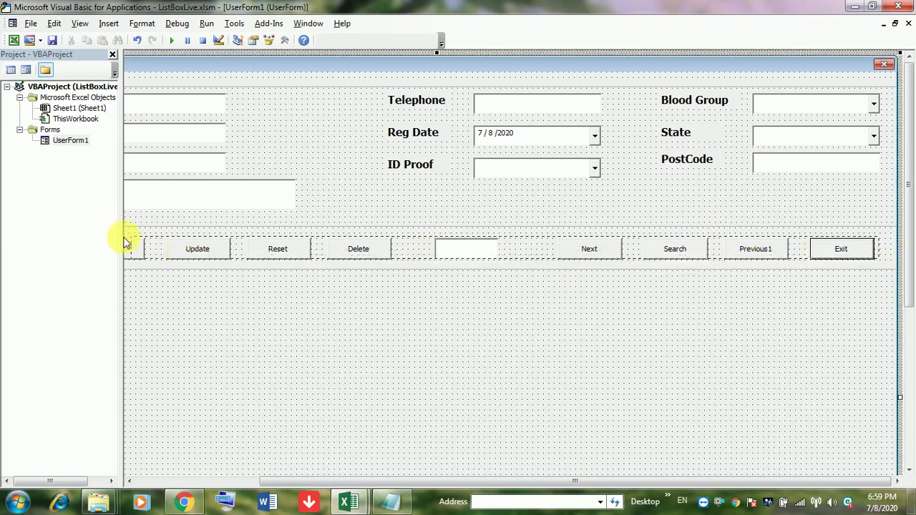
left_click_drag(123, 242, 31, 247)
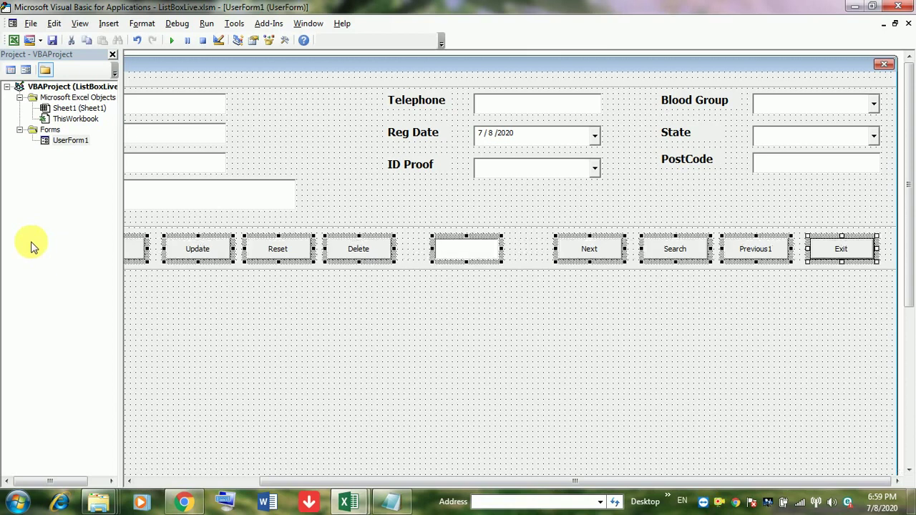
left_click_drag(311, 481, 184, 491)
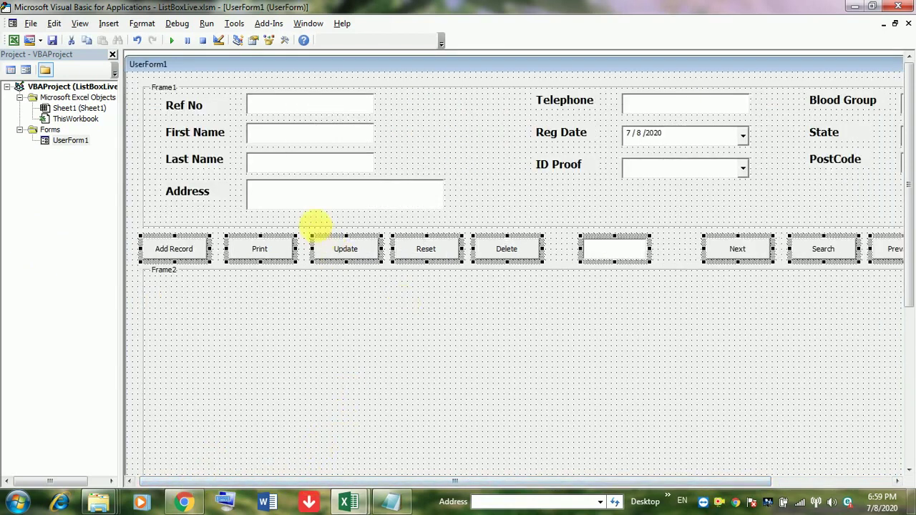
Make the horizontal spacing of the selected button row equal via Format > Horizontal Spacing.
left_click(111, 24)
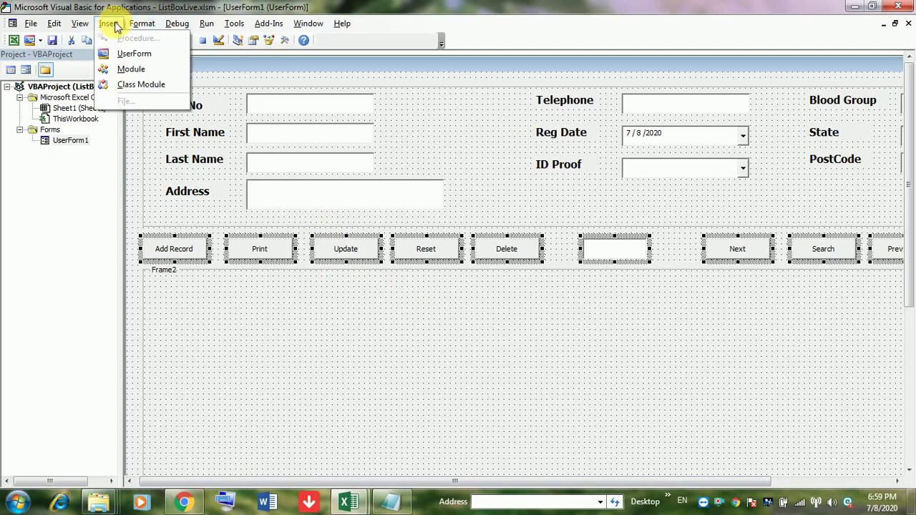
mouse_move(142, 29)
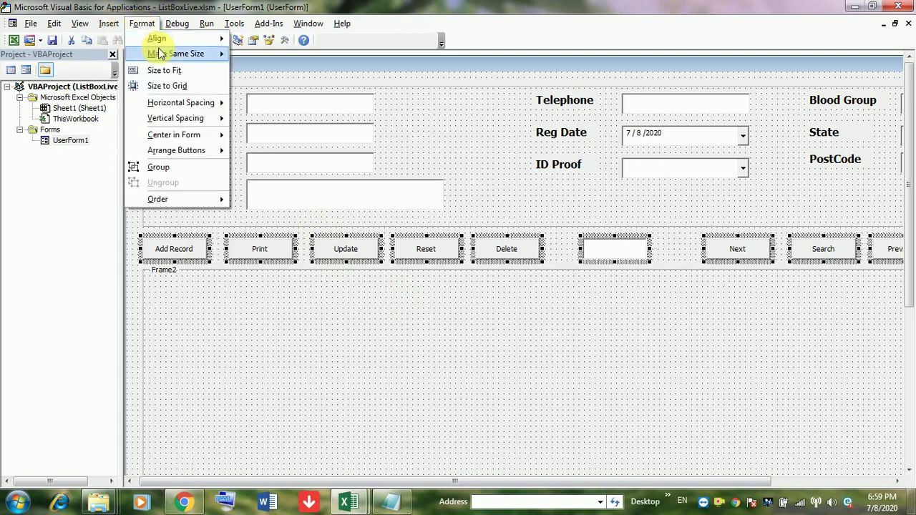
mouse_move(200, 111)
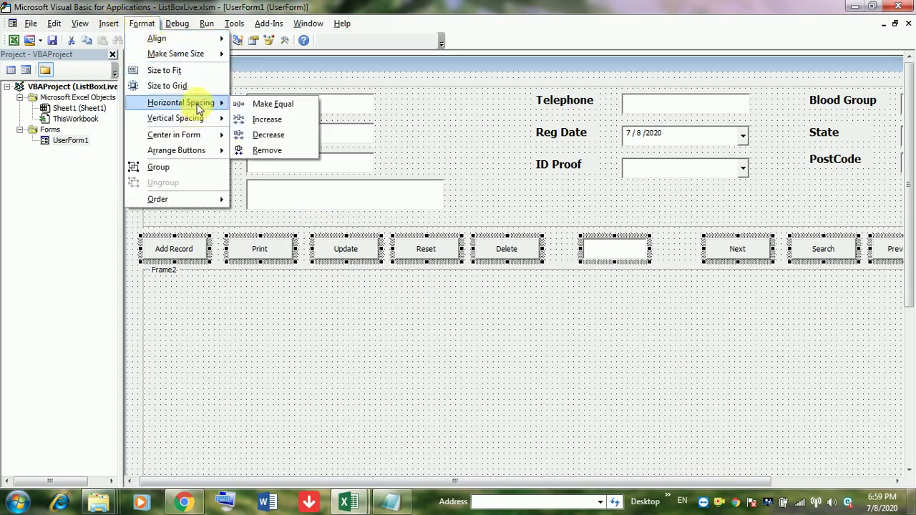
left_click(250, 104)
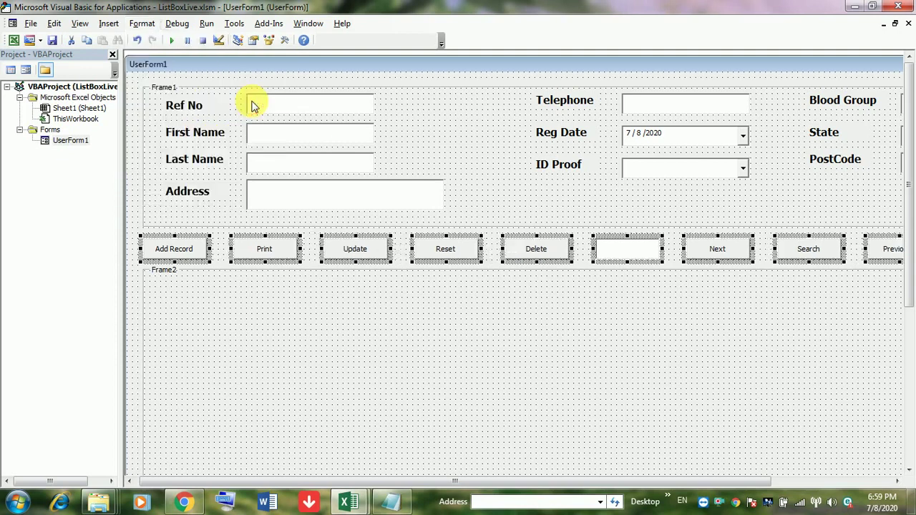
Select Frame2 and Frame1, then run the UserForm to preview it.
left_click(389, 309)
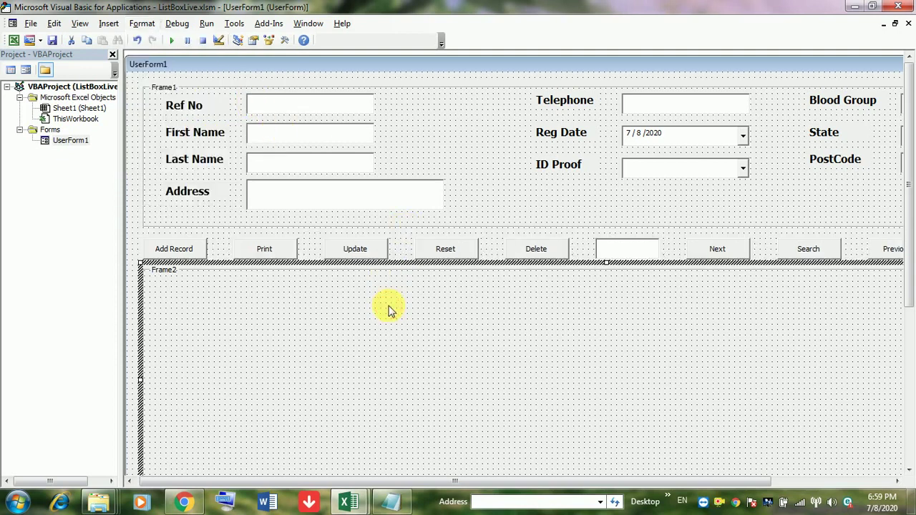
left_click(498, 176)
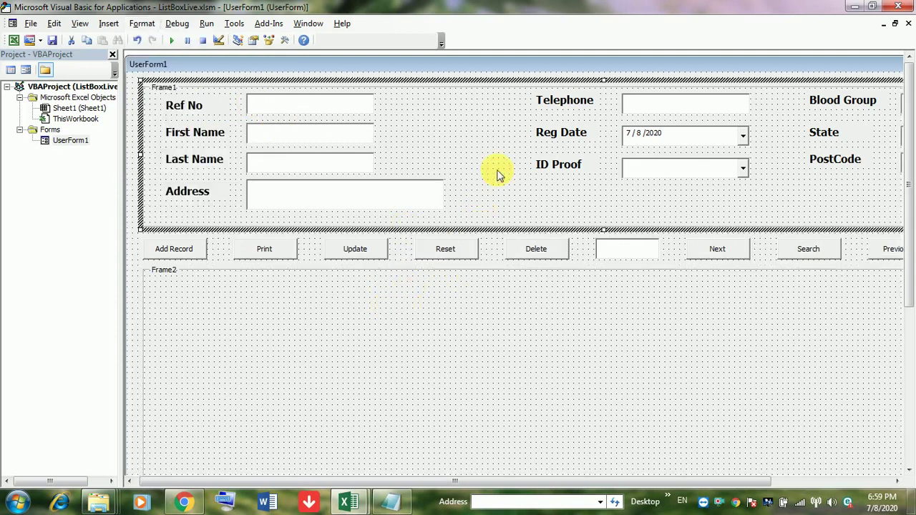
left_click(425, 445)
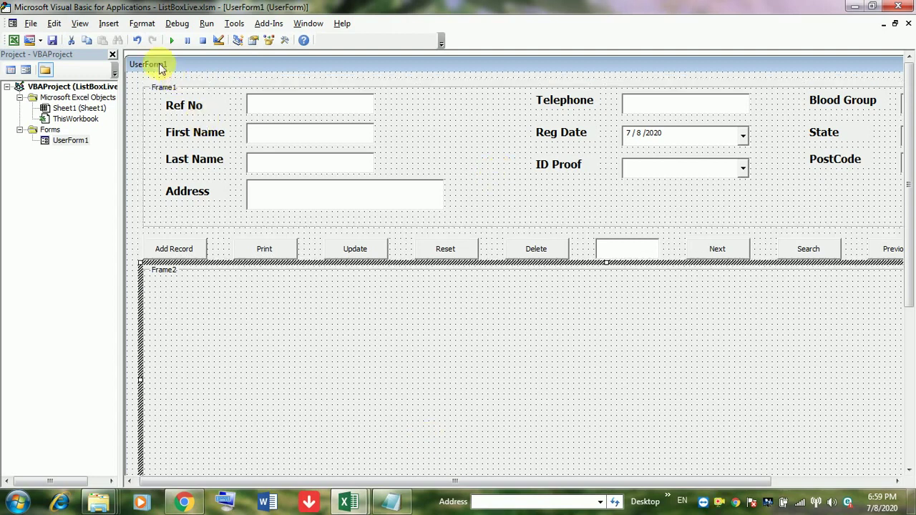
left_click(172, 42)
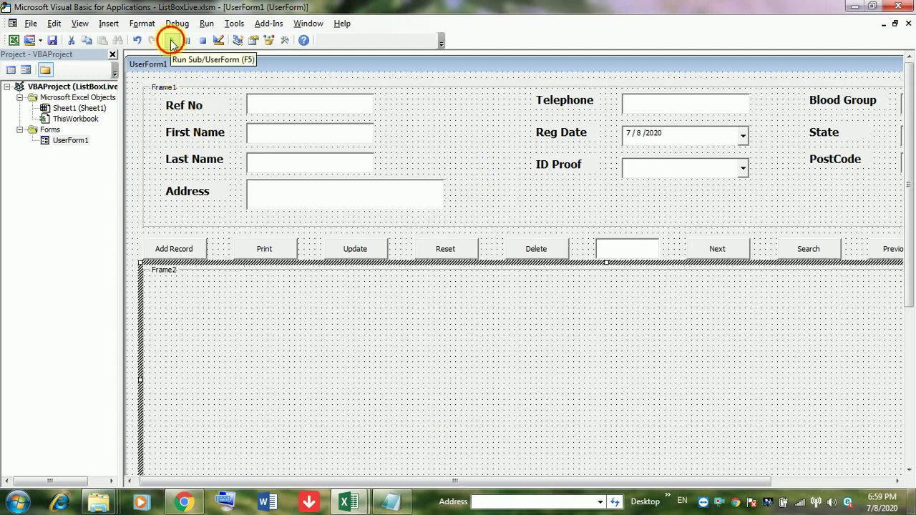
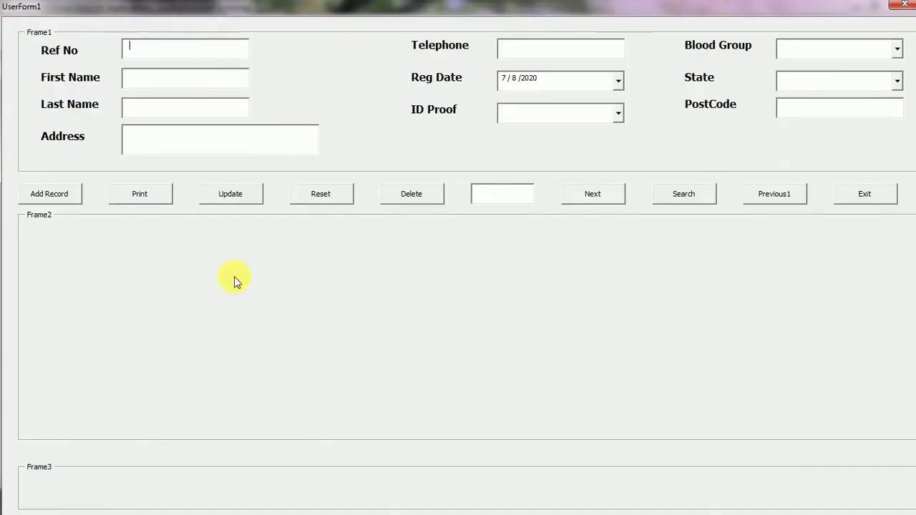
Close the running form, then narrow Frame1 and reposition it on the form.
left_click(910, 6)
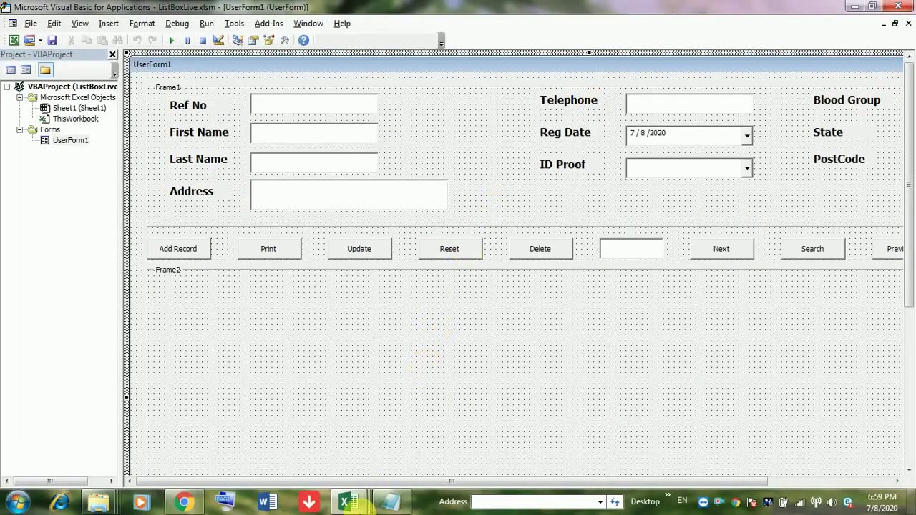
left_click_drag(348, 481, 660, 474)
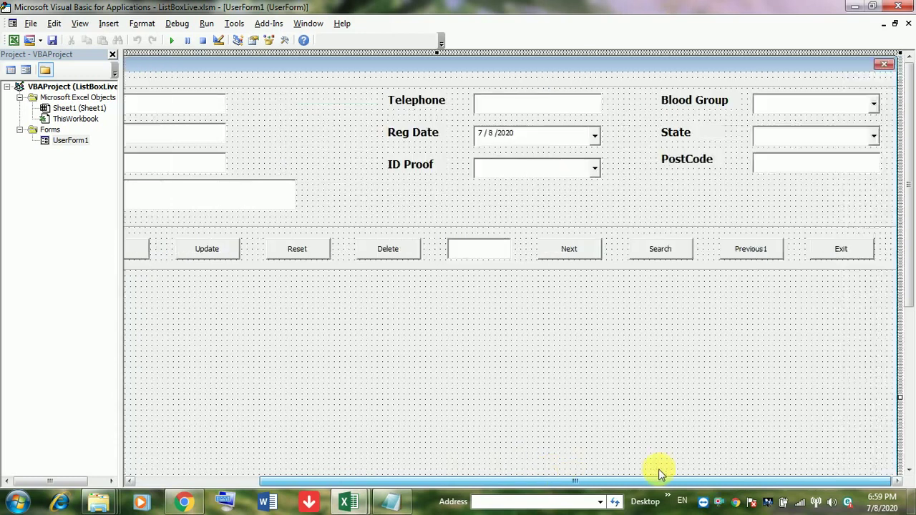
left_click(819, 223)
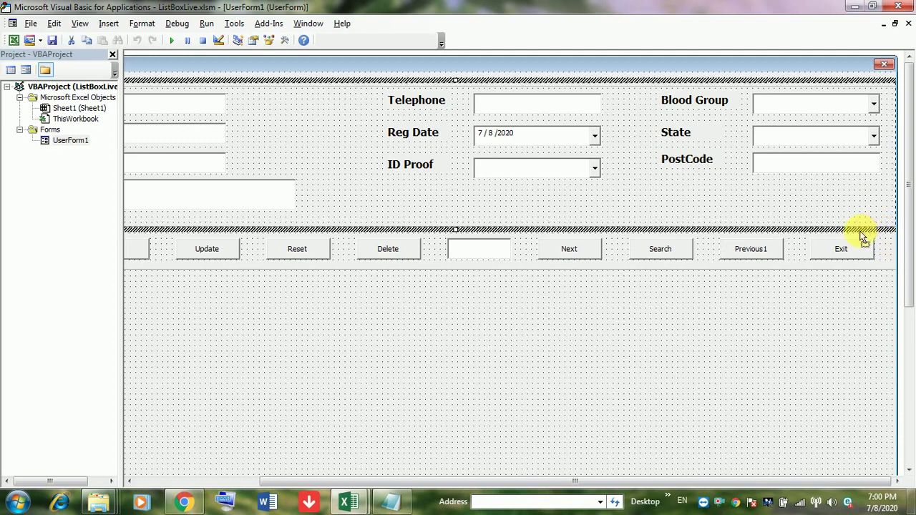
scroll(873, 211, "right", 1)
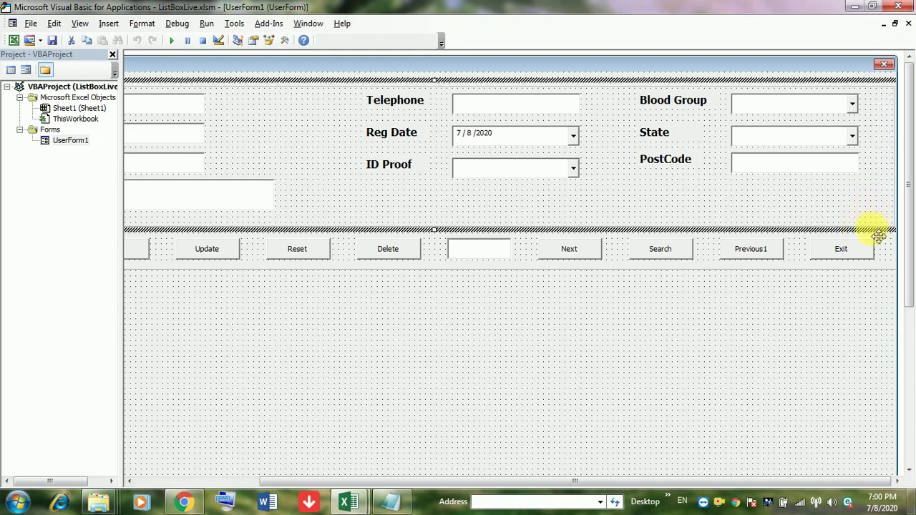
left_click_drag(879, 237, 816, 233)
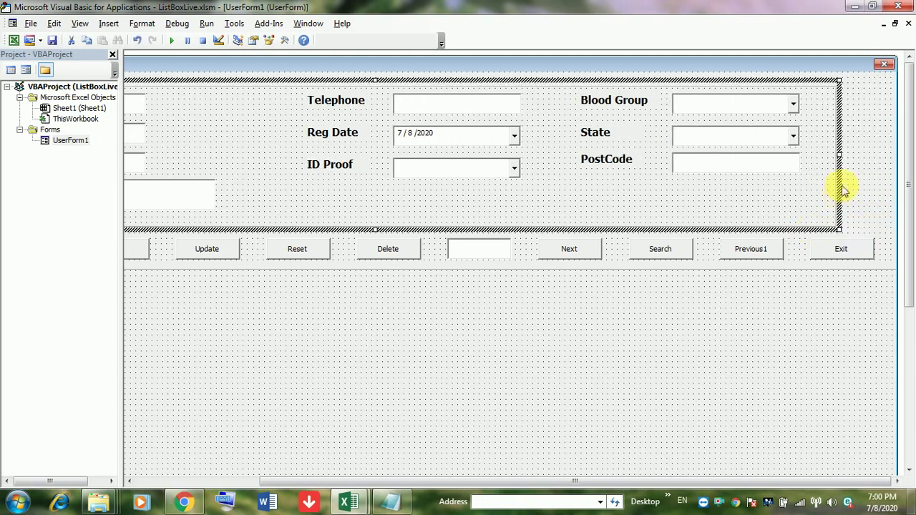
left_click_drag(844, 158, 808, 161)
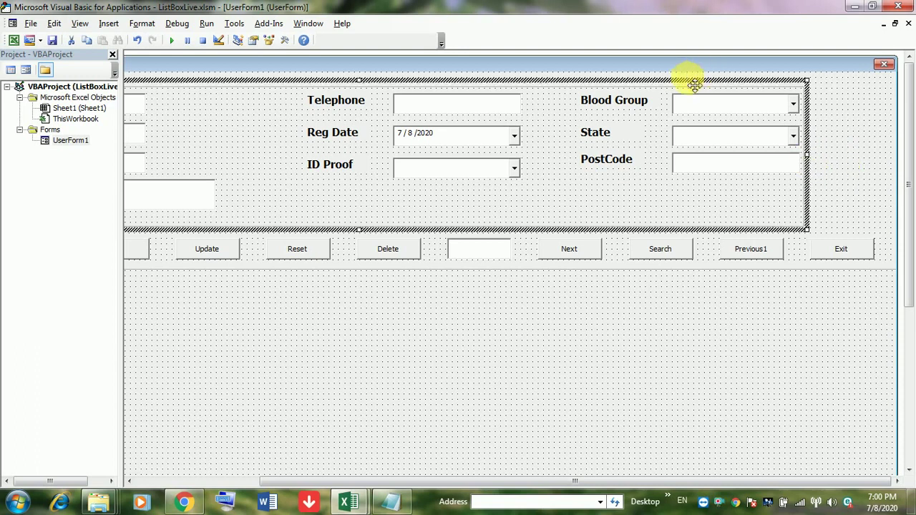
left_click_drag(694, 86, 774, 80)
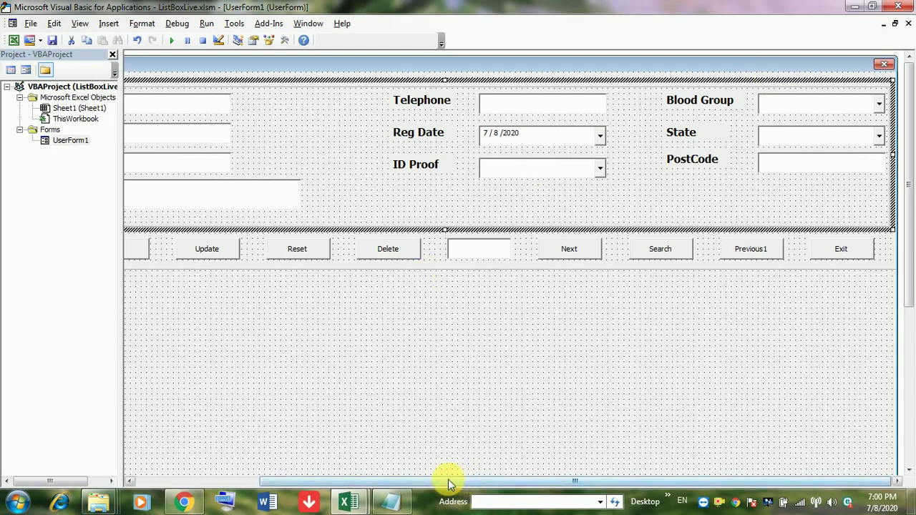
left_click_drag(286, 481, 163, 481)
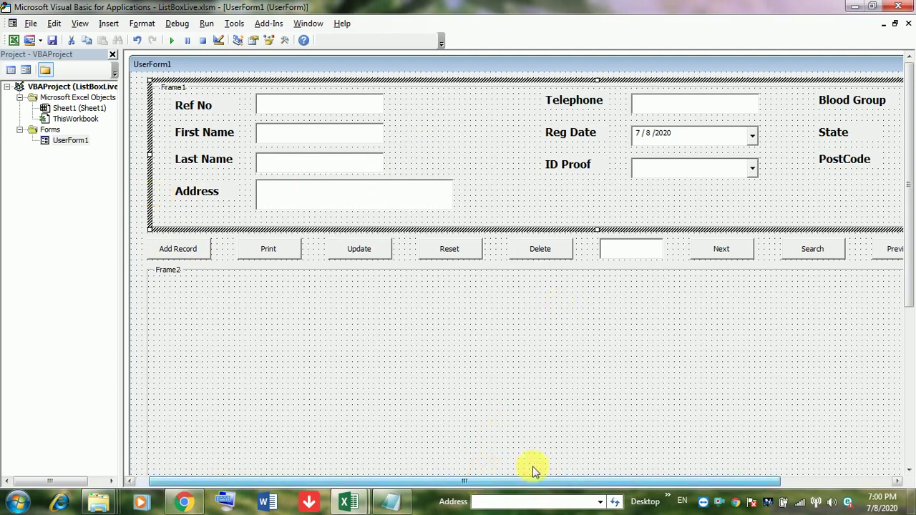
left_click_drag(533, 470, 644, 458)
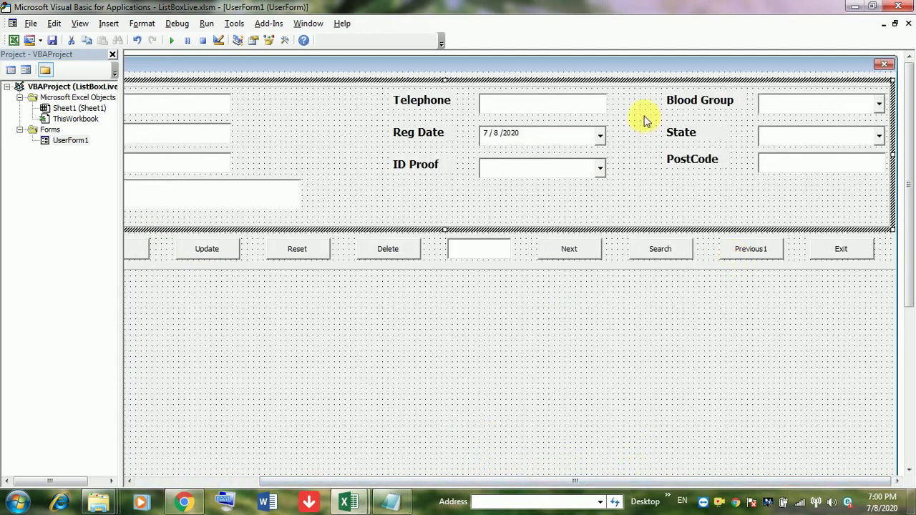
Shift the Blood Group/State/PostCode and Telephone/Reg Date/ID Proof control groups left.
left_click_drag(657, 95, 879, 184)
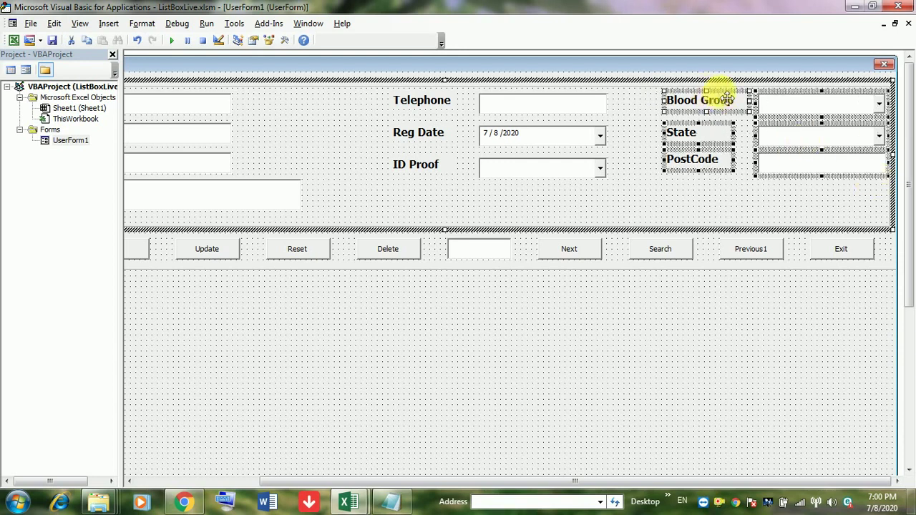
left_click_drag(727, 97, 700, 98)
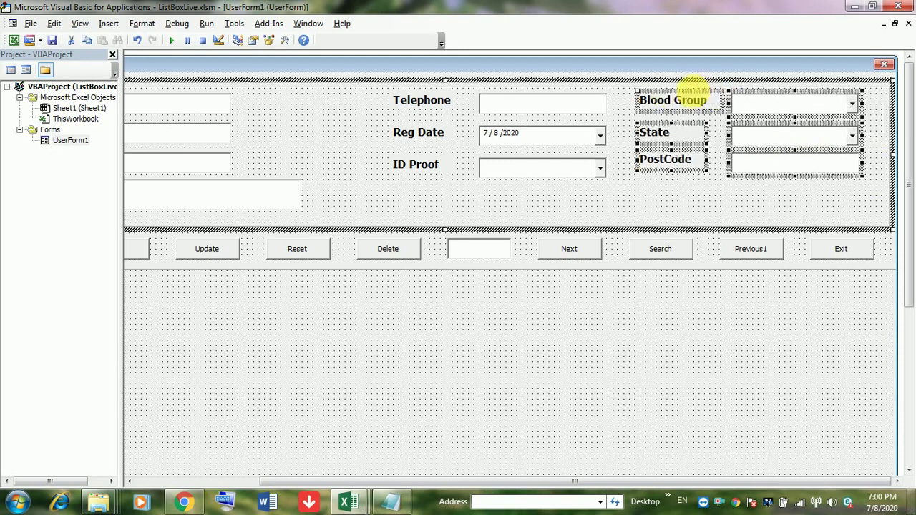
left_click_drag(384, 92, 614, 190)
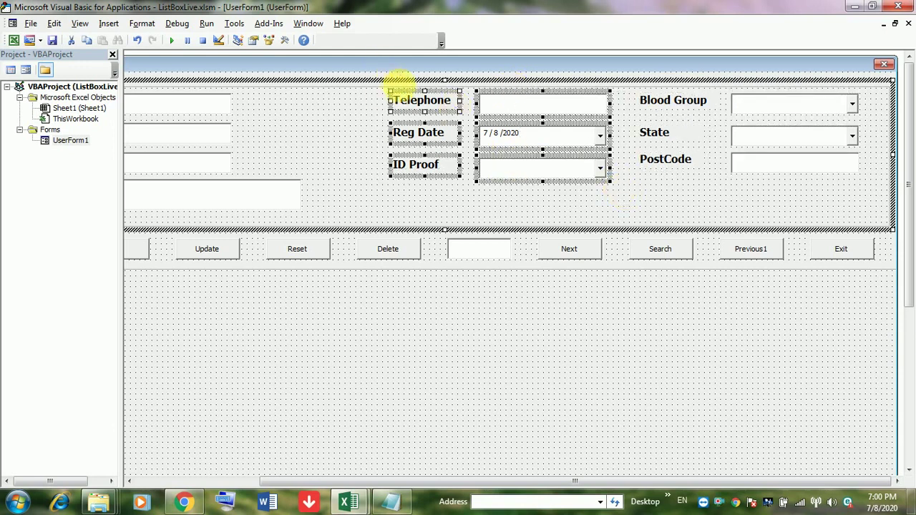
left_click_drag(410, 96, 351, 97)
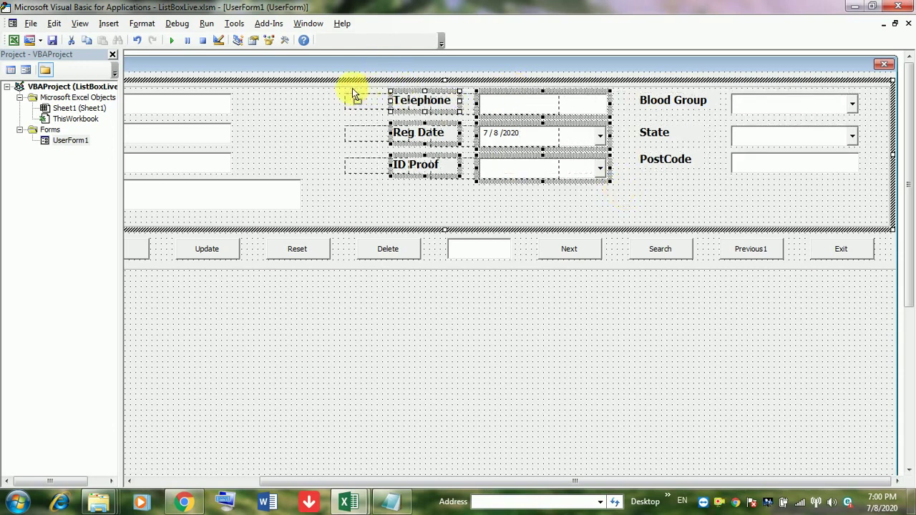
left_click(627, 194)
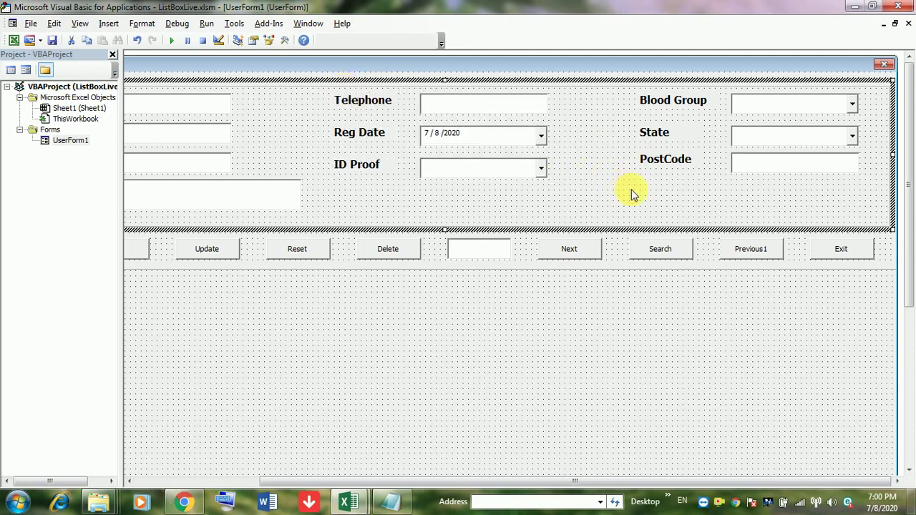
left_click(869, 278)
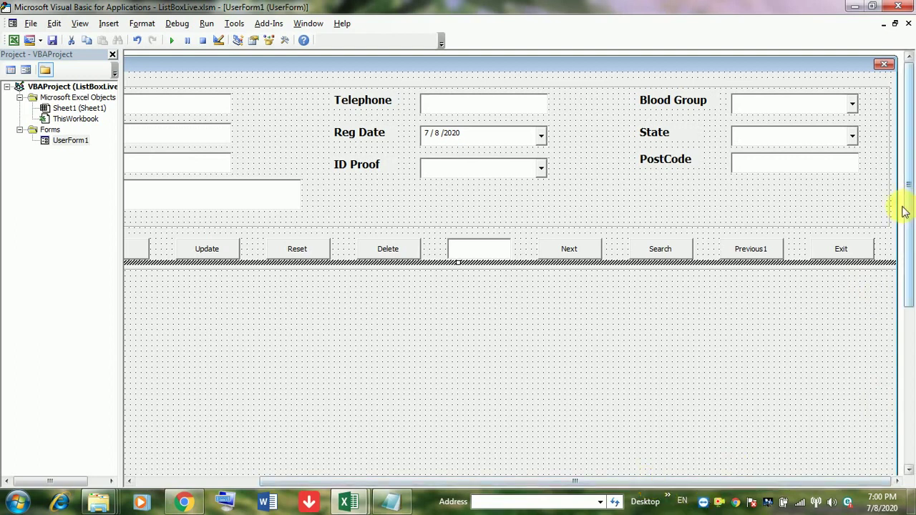
Reposition Frame2 and adjust its width so it fits inside the form.
left_click_drag(880, 265, 846, 272)
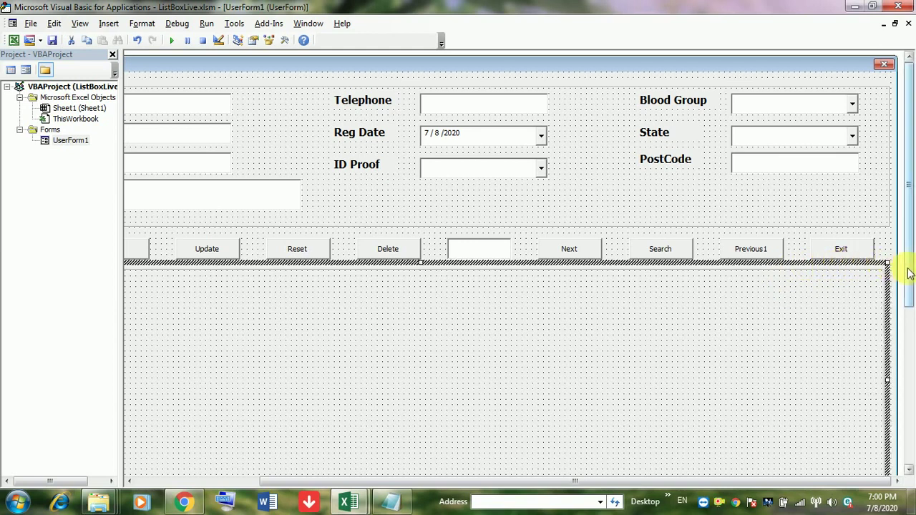
left_click_drag(909, 272, 909, 374)
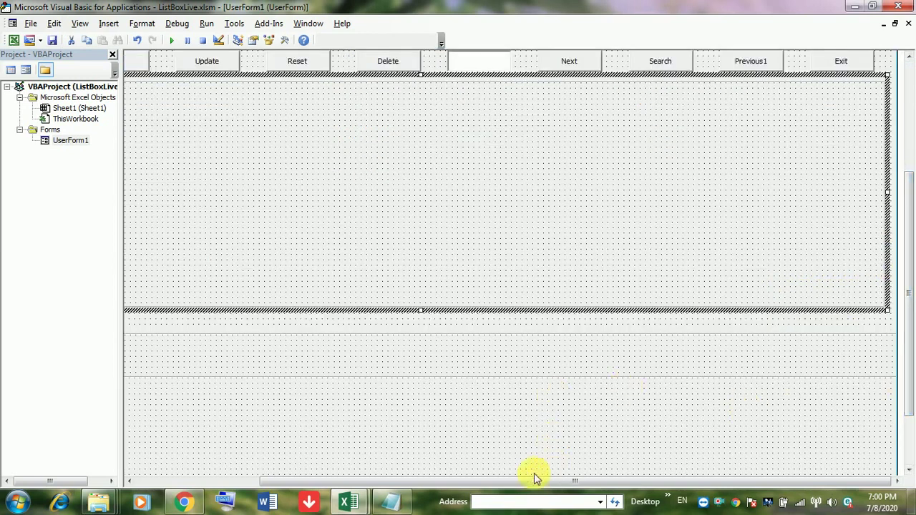
left_click_drag(509, 481, 387, 481)
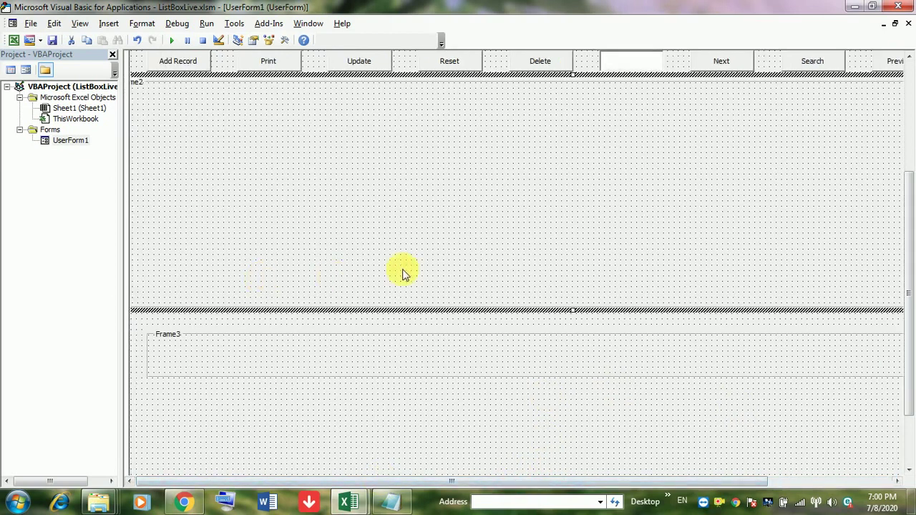
left_click_drag(605, 479, 814, 372)
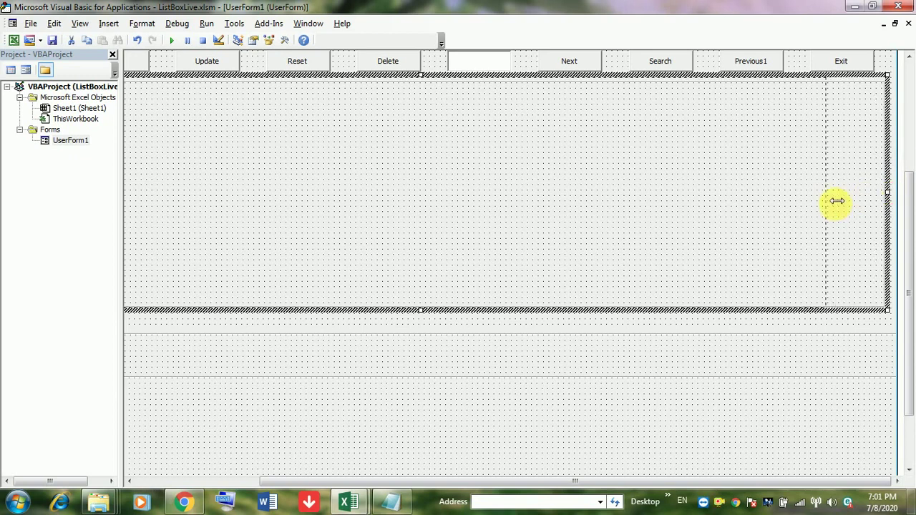
left_click_drag(887, 192, 831, 199)
left_click_drag(784, 479, 685, 481)
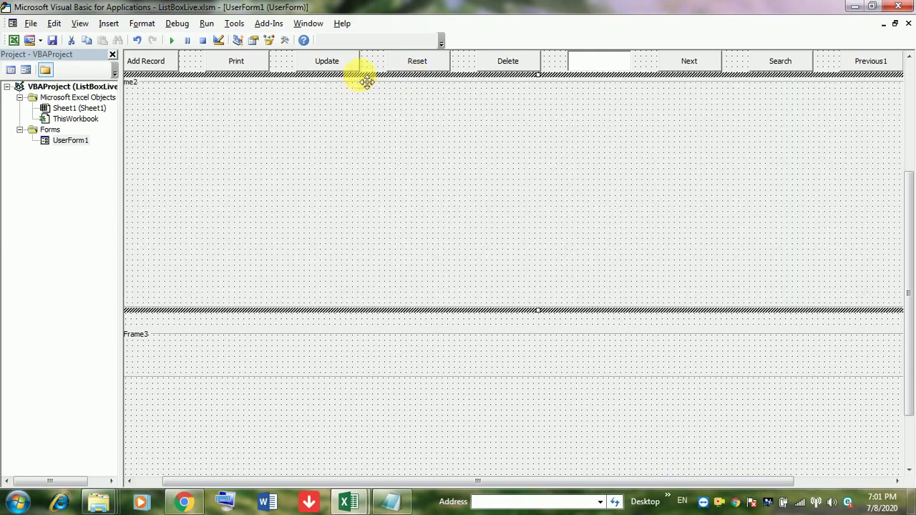
left_click_drag(366, 82, 389, 81)
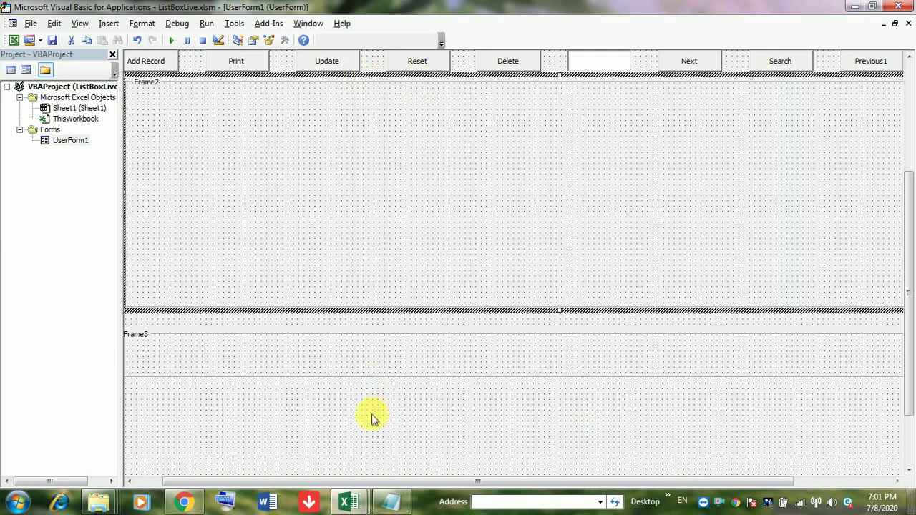
left_click_drag(322, 484, 290, 484)
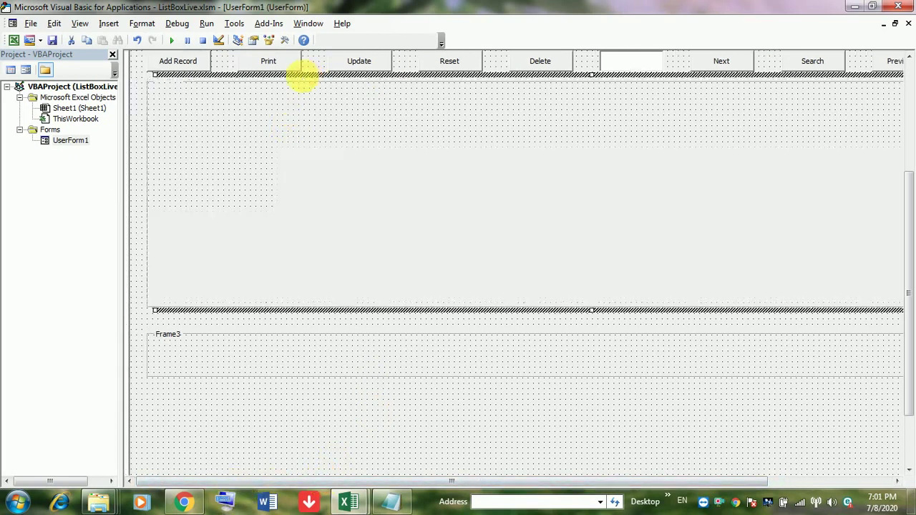
left_click_drag(320, 82, 309, 82)
left_click_drag(307, 481, 566, 481)
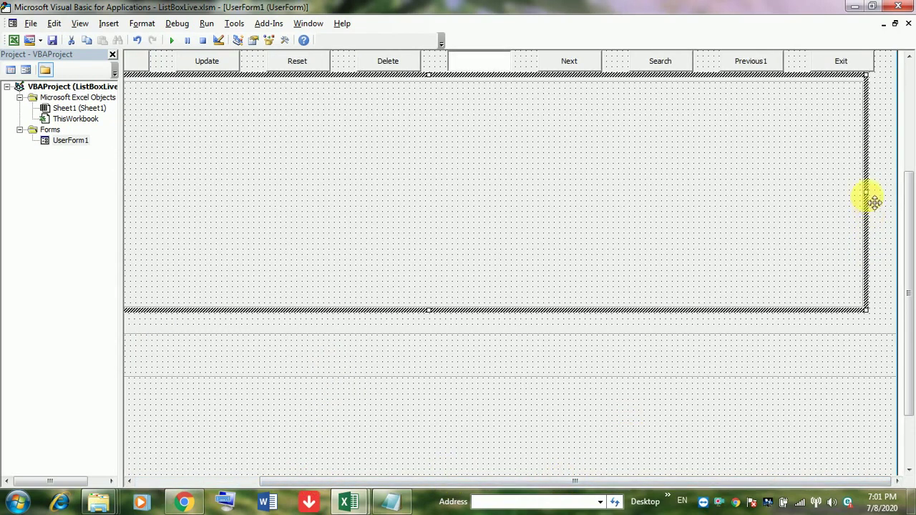
left_click_drag(873, 197, 883, 195)
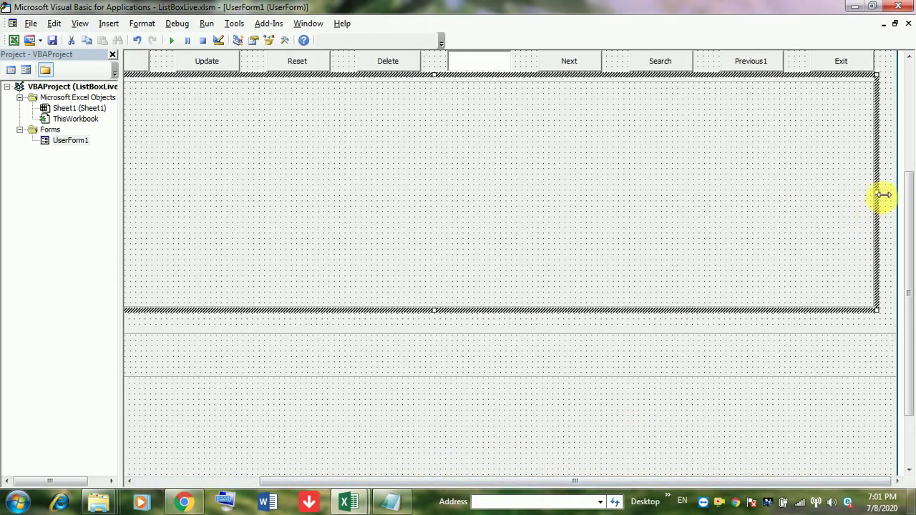
Shrink Frame3 into a slim strip below Frame2, then run the UserForm to preview.
left_click(784, 367)
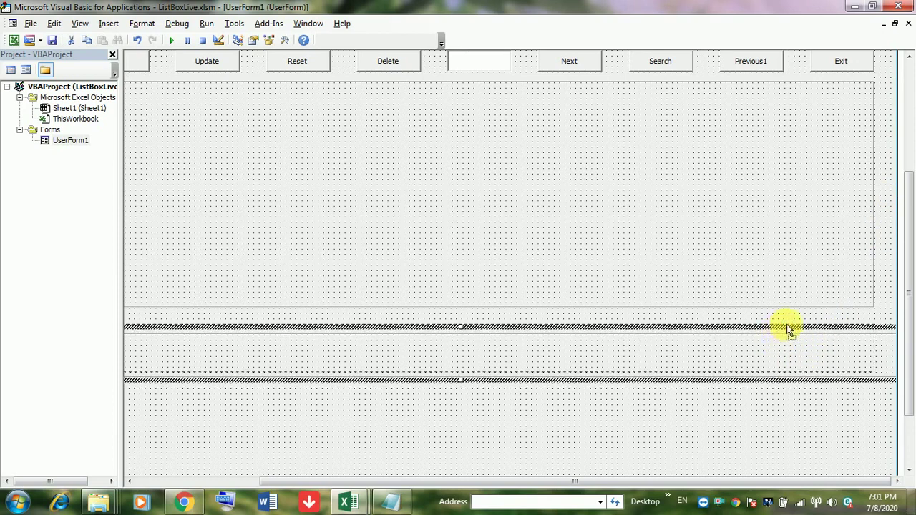
left_click_drag(851, 334, 796, 329)
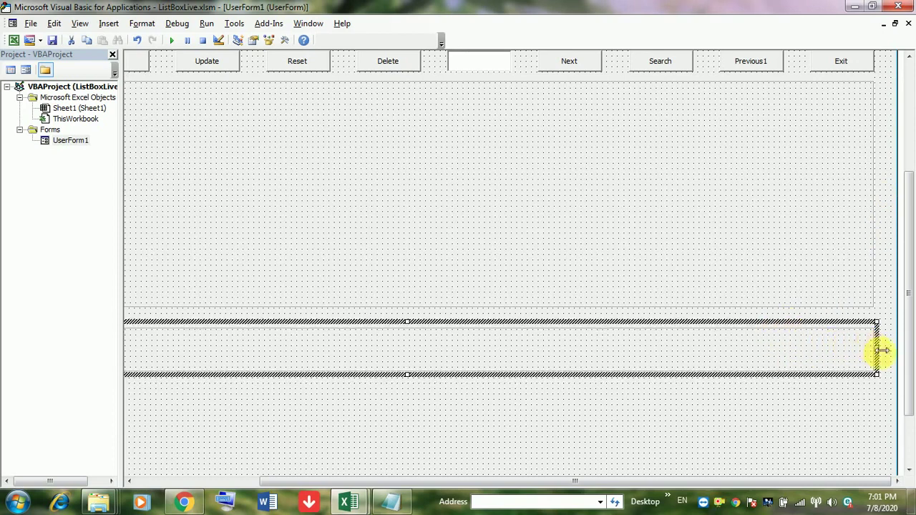
left_click_drag(882, 350, 803, 346)
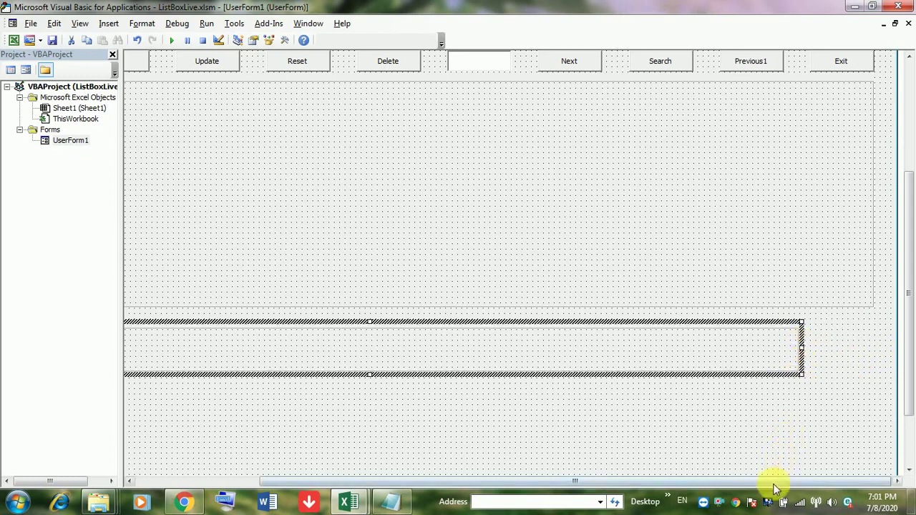
left_click_drag(757, 481, 644, 481)
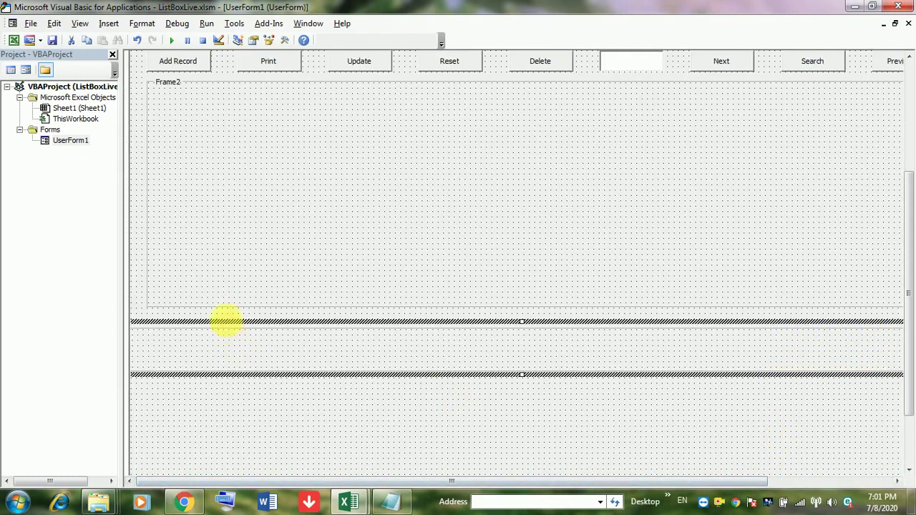
left_click_drag(229, 320, 284, 323)
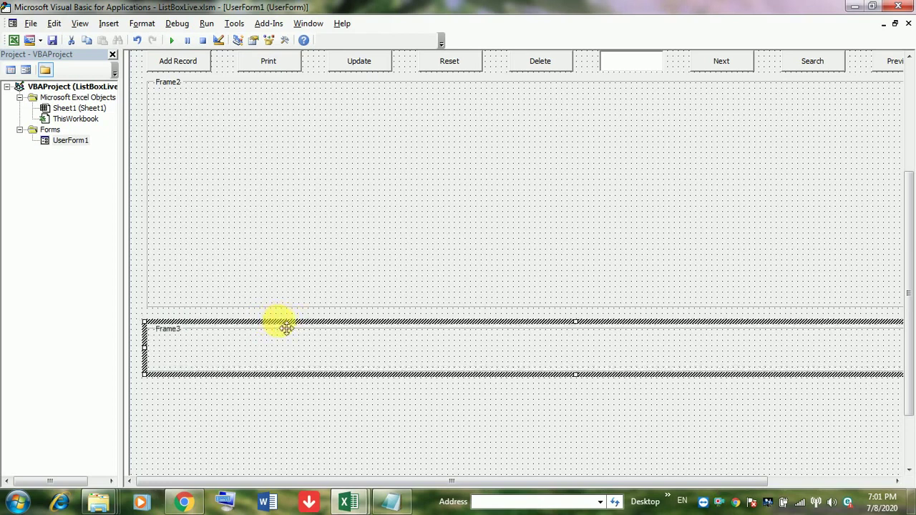
left_click(393, 398)
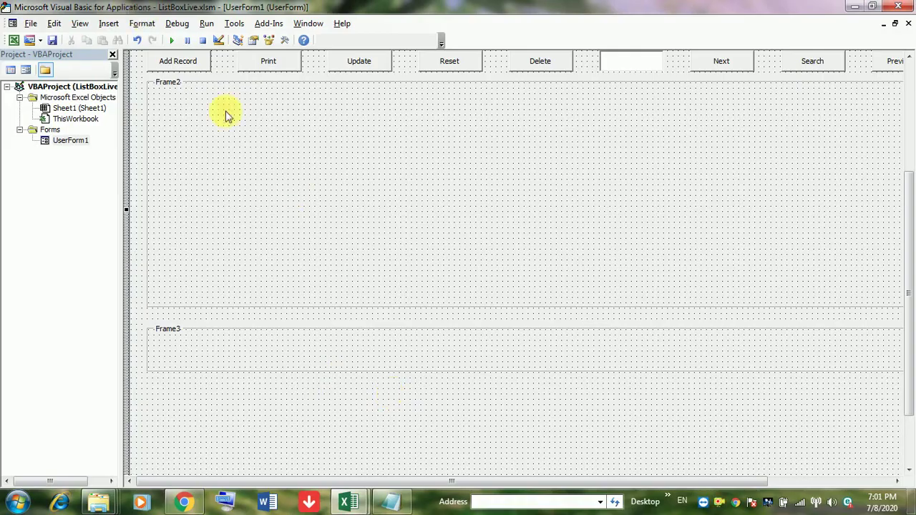
left_click(172, 41)
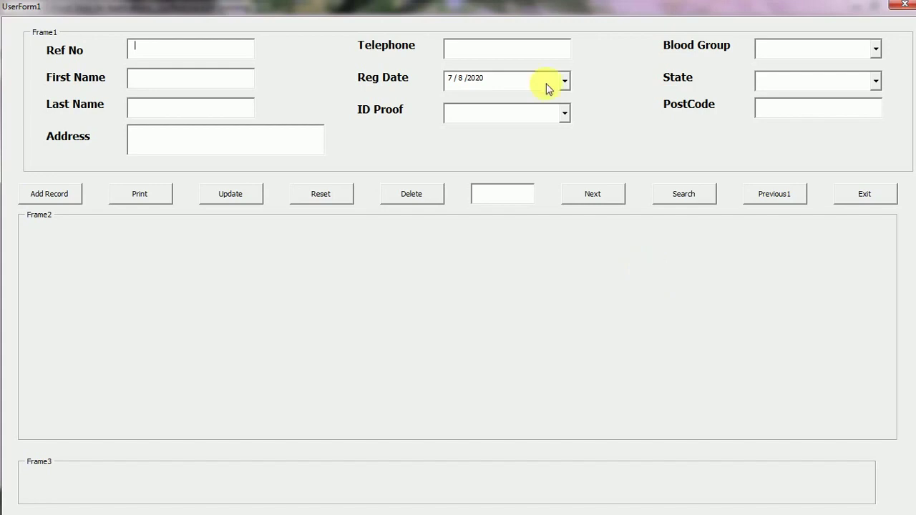
Close the preview and narrow Frame1 to line up with the button row.
left_click(899, 6)
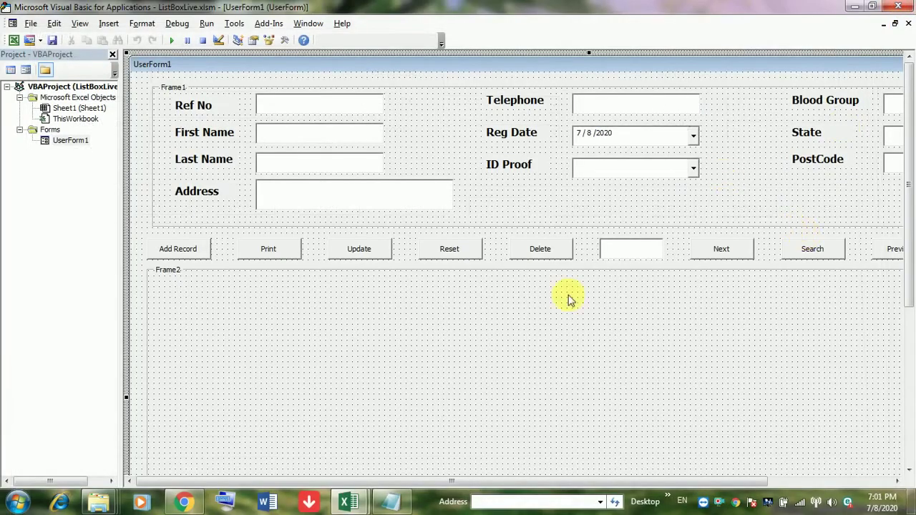
left_click_drag(405, 481, 527, 499)
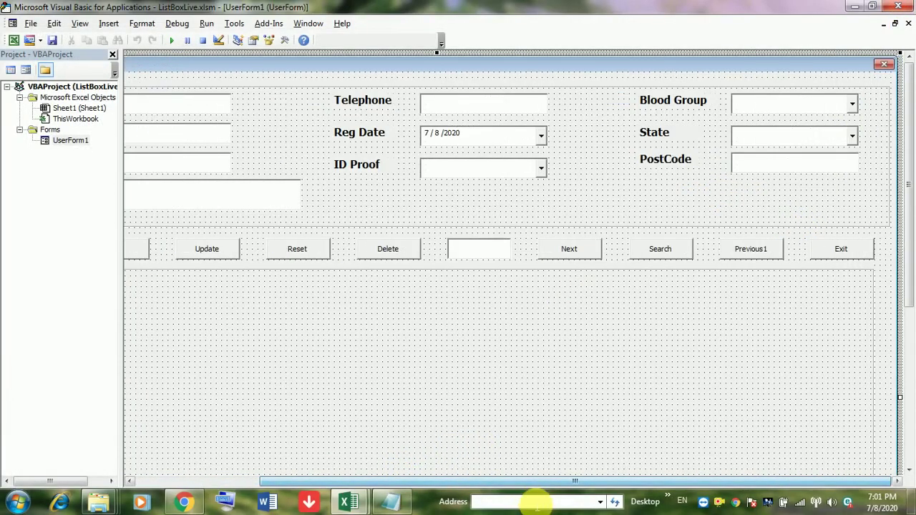
left_click(891, 162)
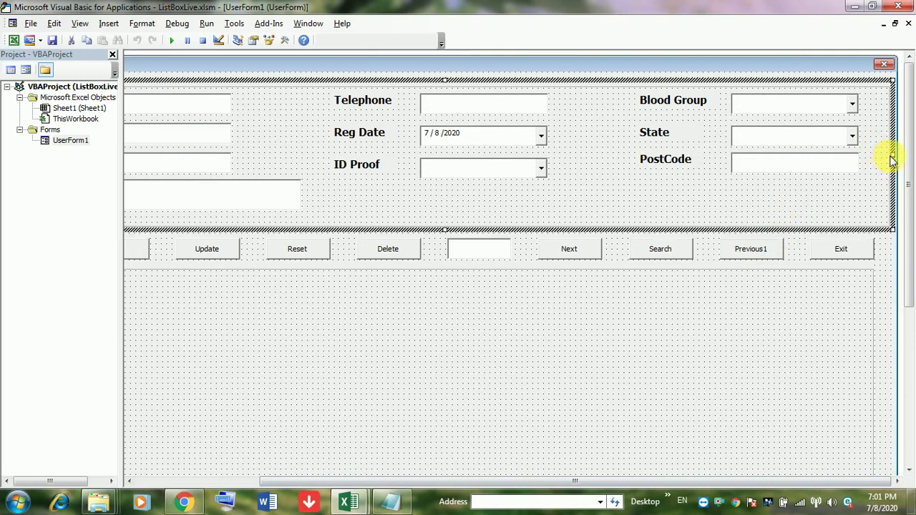
left_click_drag(892, 160, 875, 164)
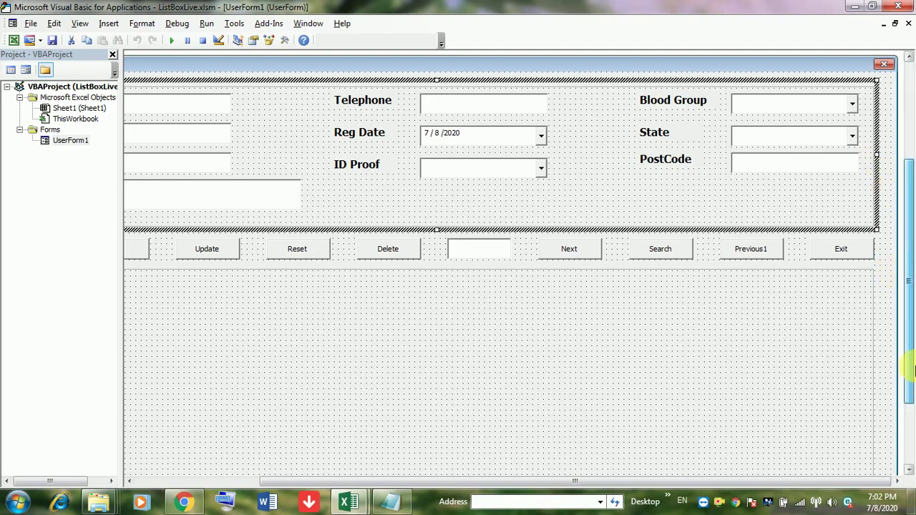
mouse_move(909, 276)
left_mouse_down()
mouse_move(908, 368)
mouse_move(882, 371)
left_mouse_up()
Widen Frame3 to match the other frames and test-run the form to check.
left_click(853, 374)
left_click(891, 333)
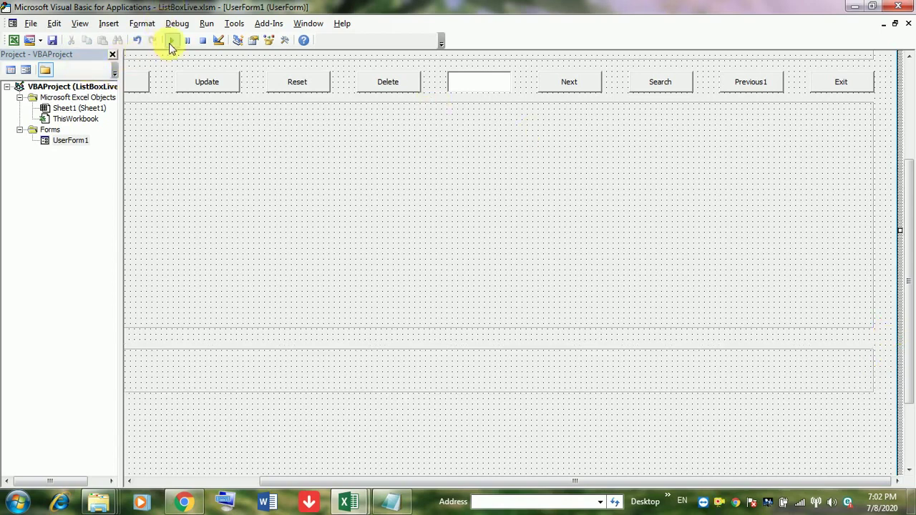
left_click(171, 43)
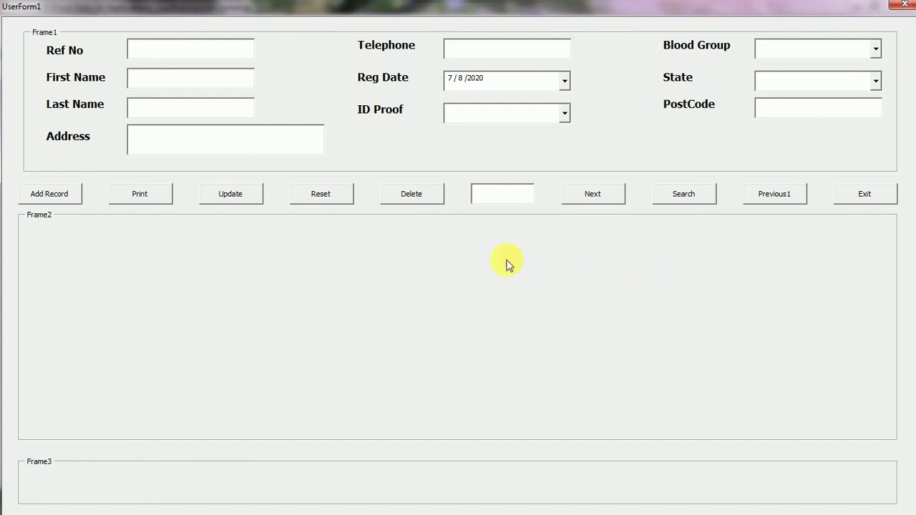
left_click(899, 5)
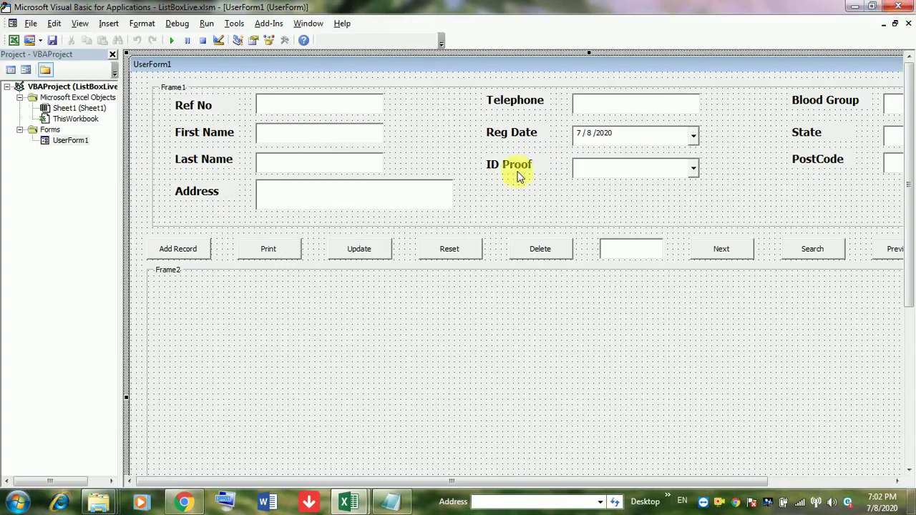
left_click_drag(909, 162, 913, 269)
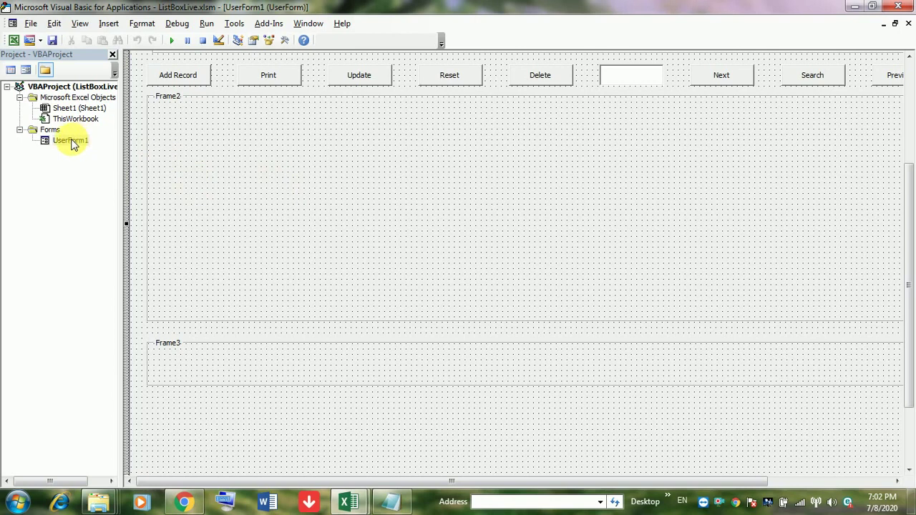
Place a small list box in Frame2, then delete it after a paste/undo mix-up.
left_click(284, 41)
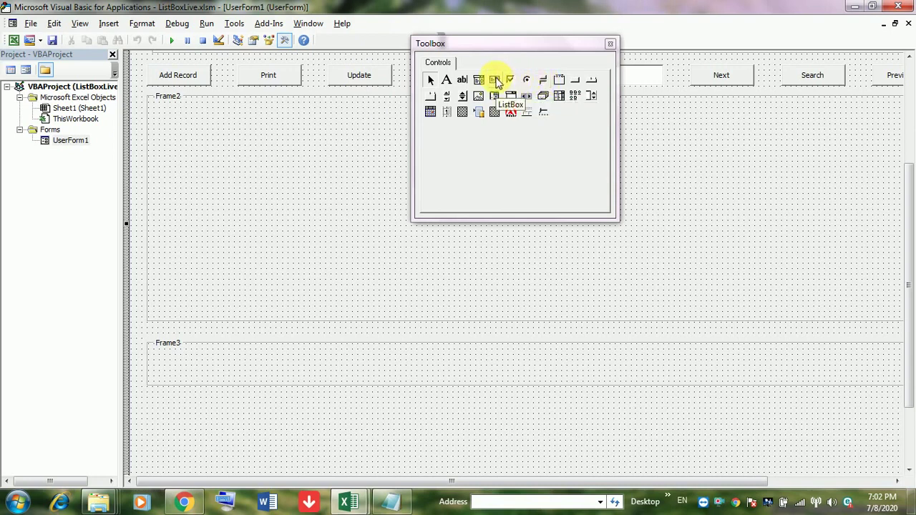
left_click_drag(496, 83, 192, 139)
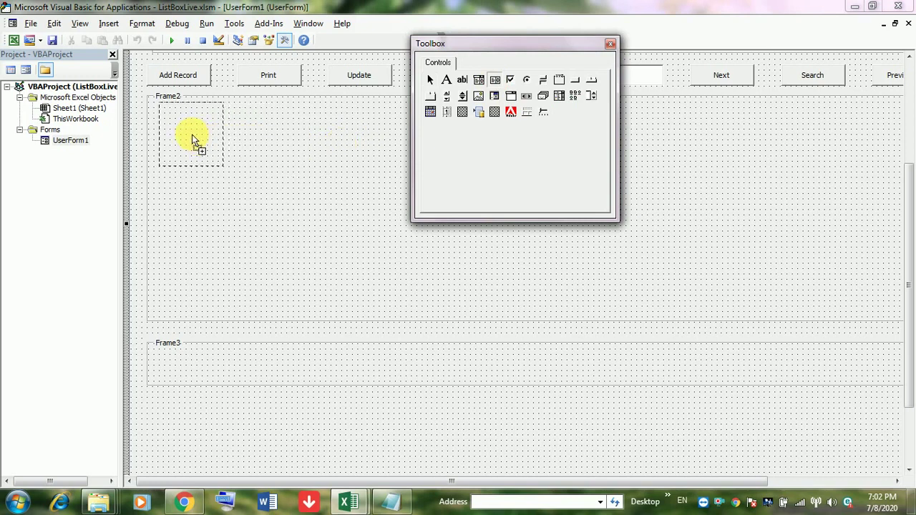
left_click_drag(192, 140, 193, 137)
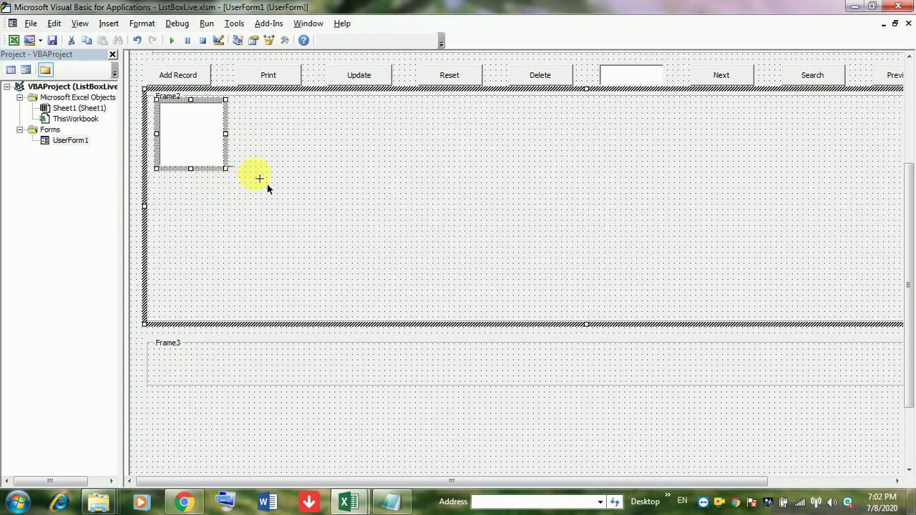
left_click_drag(302, 209, 232, 174)
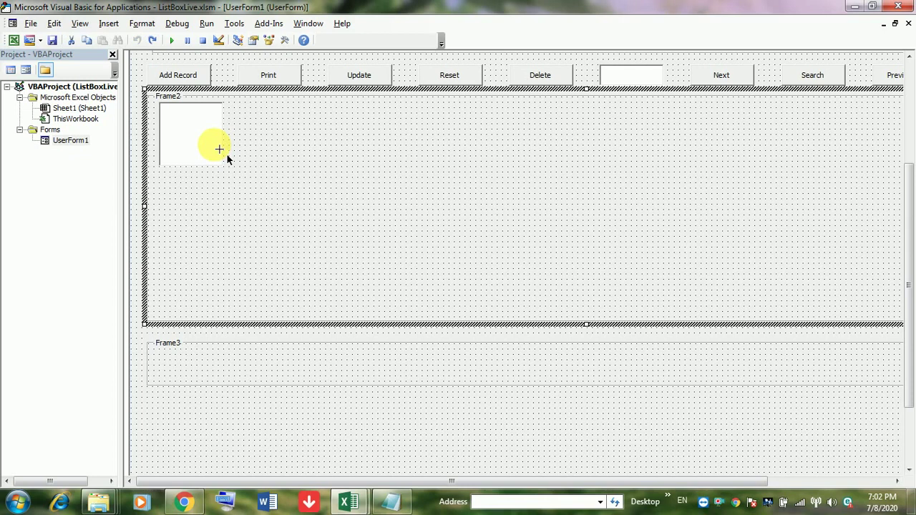
key("ctrl+v")
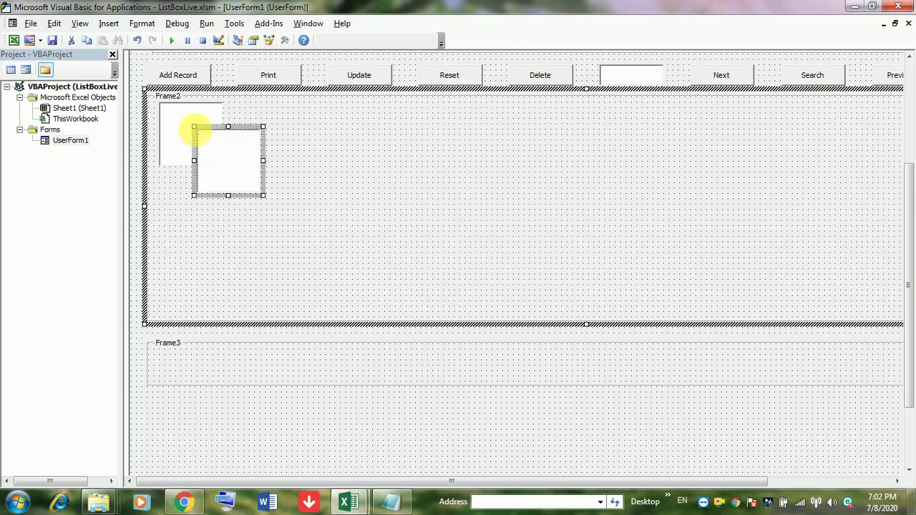
key("Delete")
key("Delete")
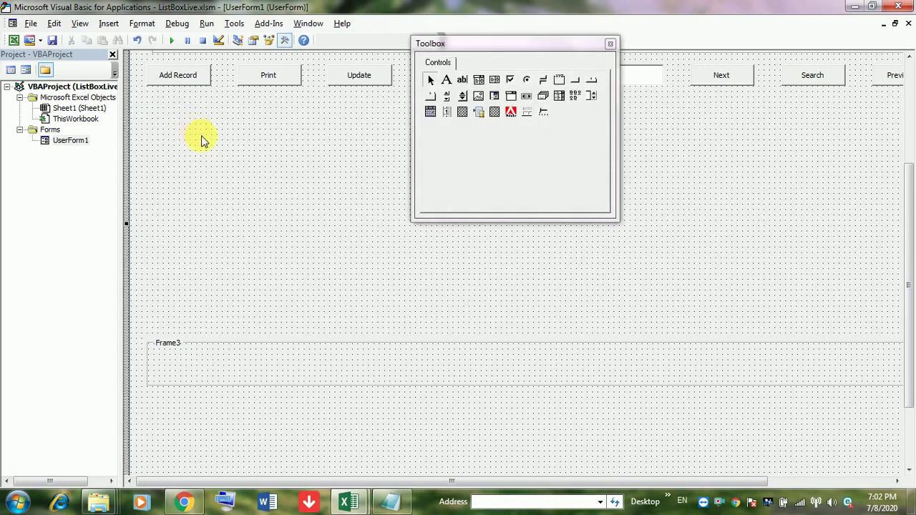
key("ctrl+z")
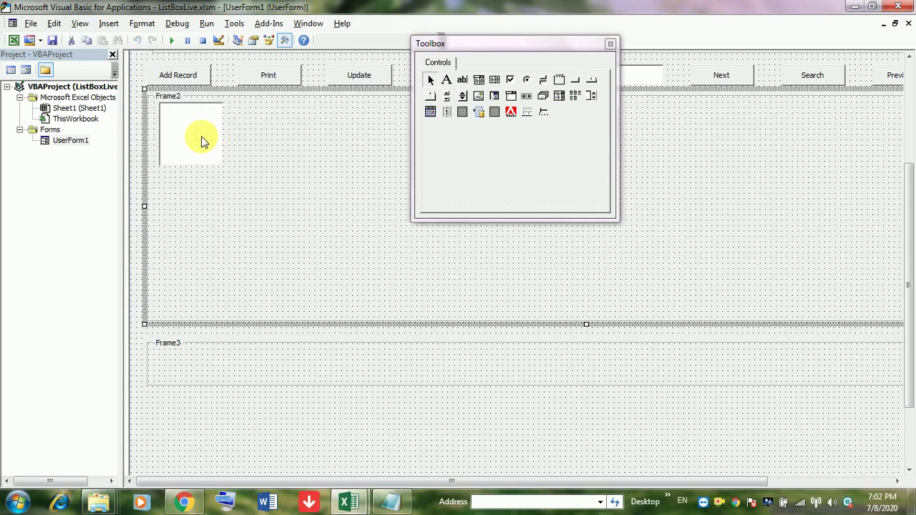
left_click(609, 46)
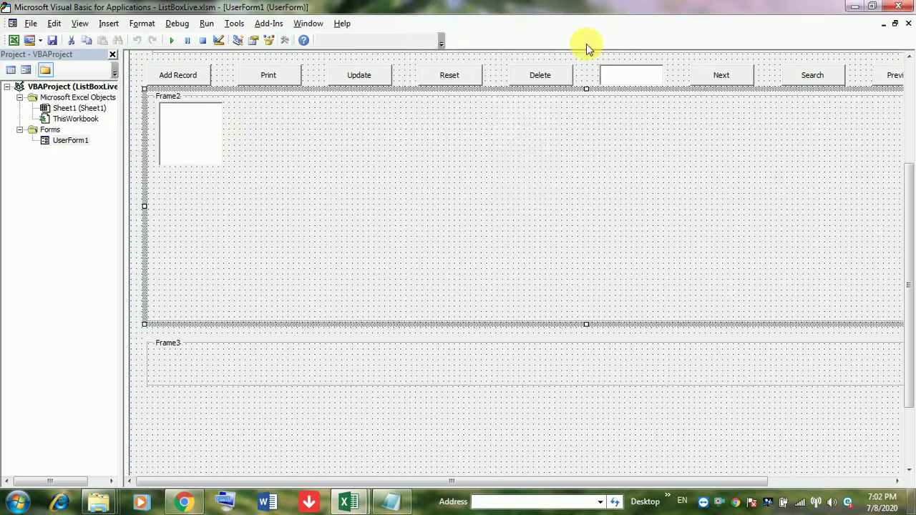
left_click(220, 138)
key("Delete")
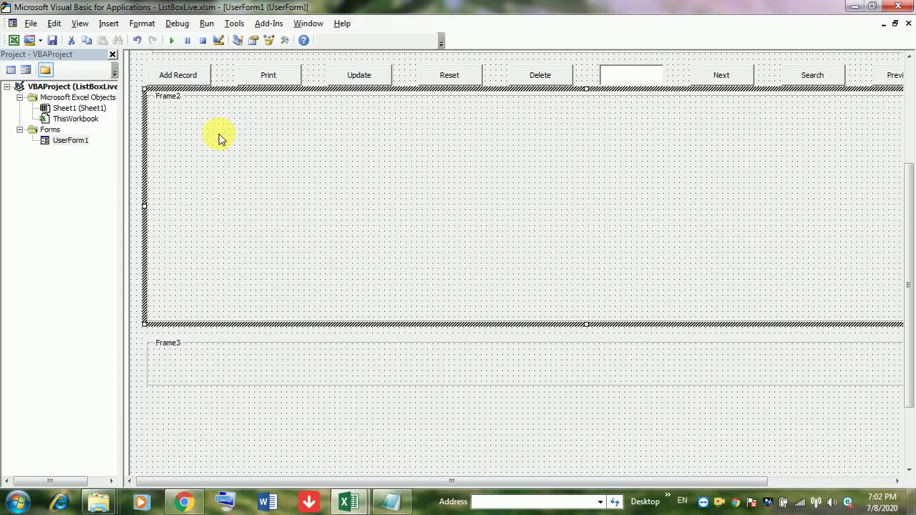
Draw a new list box spanning all of Frame2 and stretch it to Frame2's right edge.
left_click(285, 40)
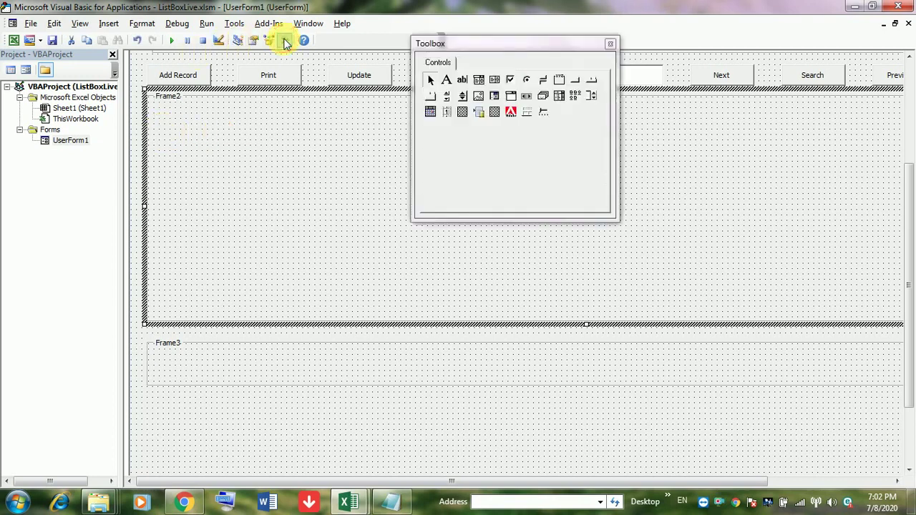
left_click(496, 80)
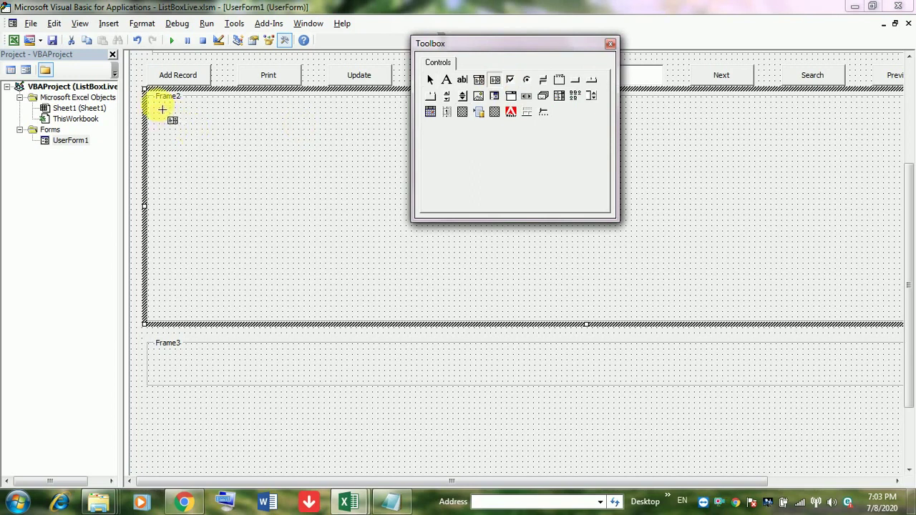
left_click_drag(160, 103, 906, 314)
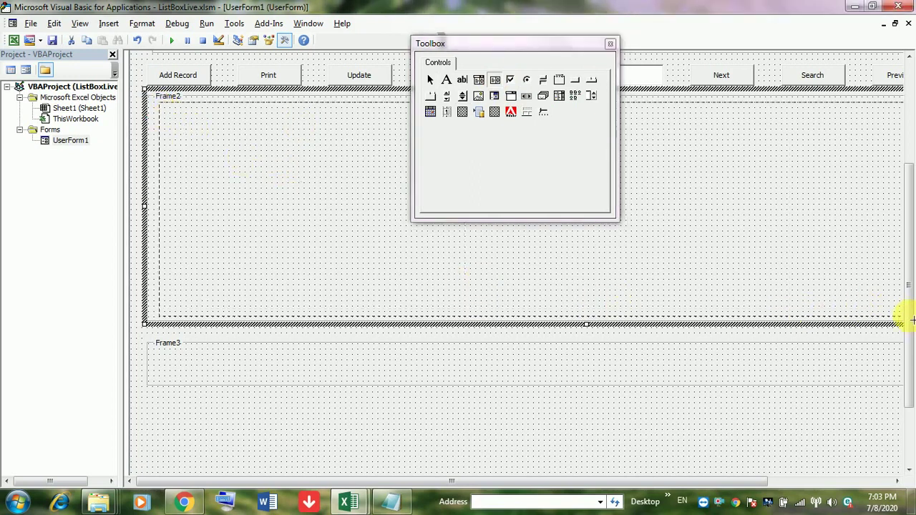
left_click_drag(912, 321, 905, 318)
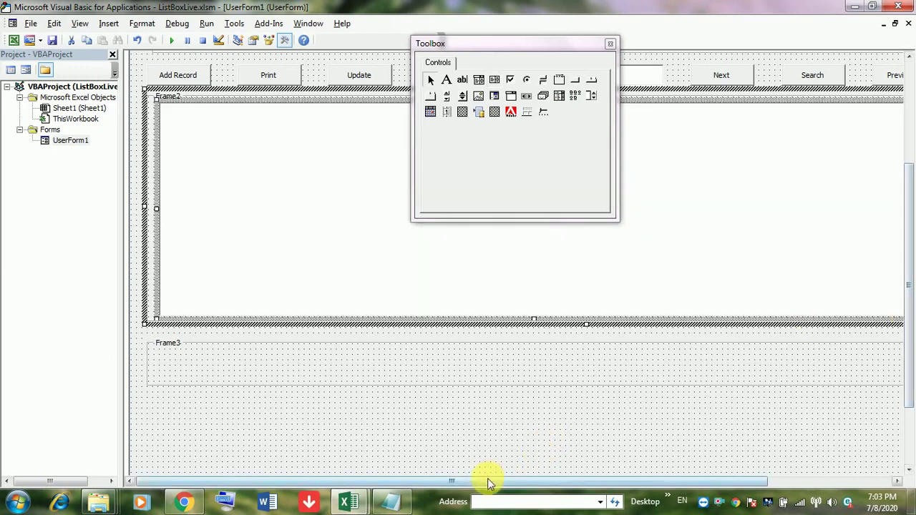
left_click_drag(558, 483, 579, 484)
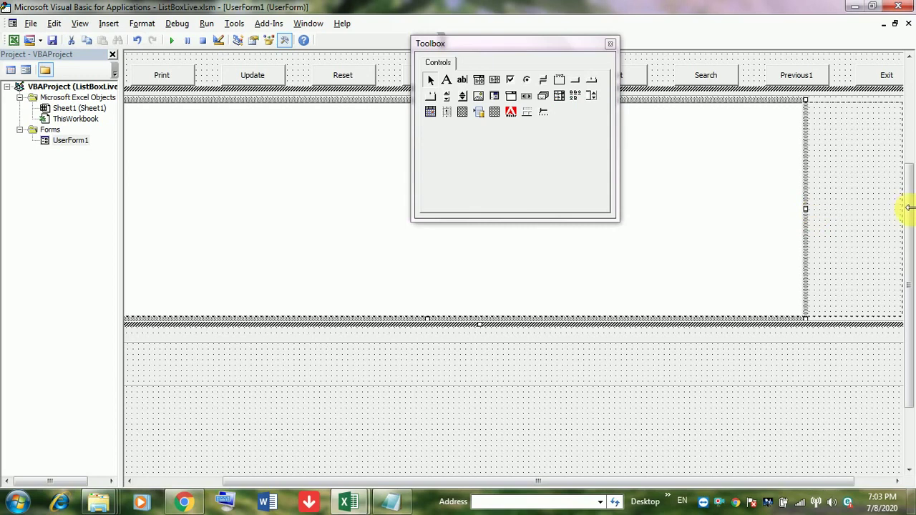
left_click_drag(817, 210, 903, 208)
left_click_drag(677, 481, 757, 482)
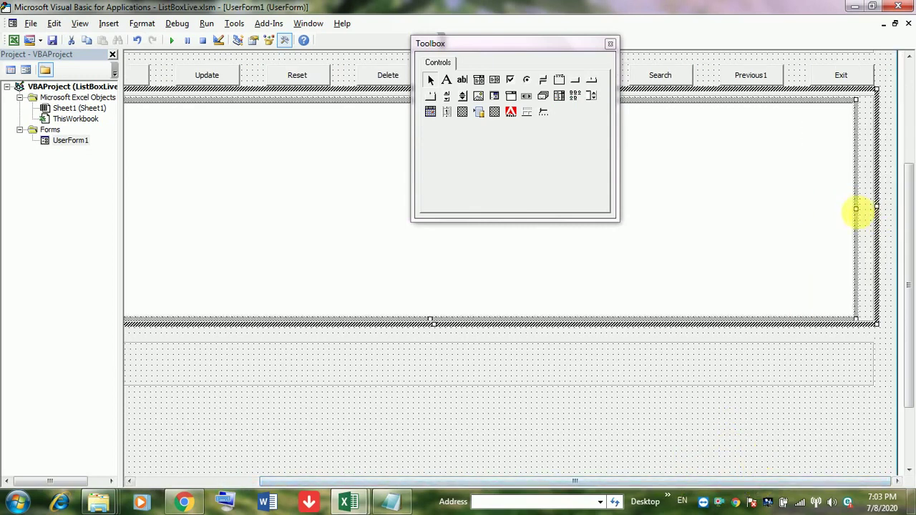
left_click_drag(876, 208, 871, 207)
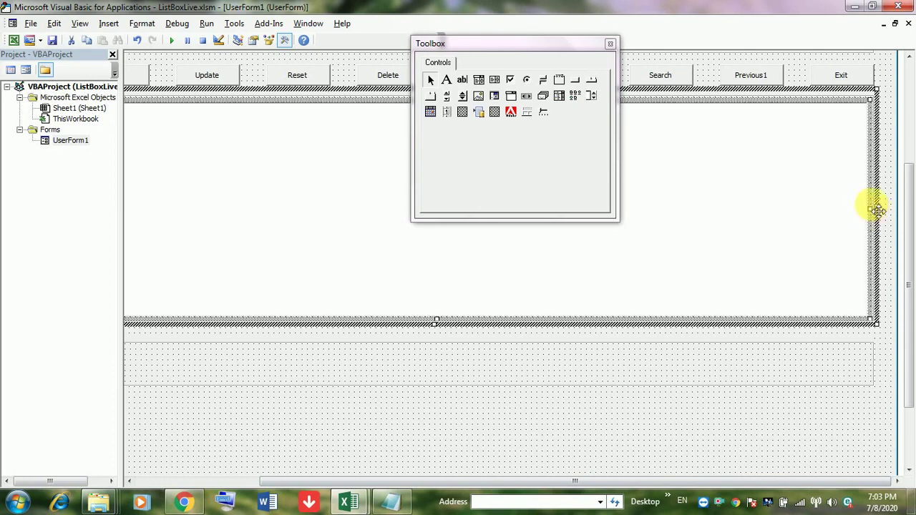
left_click(610, 43)
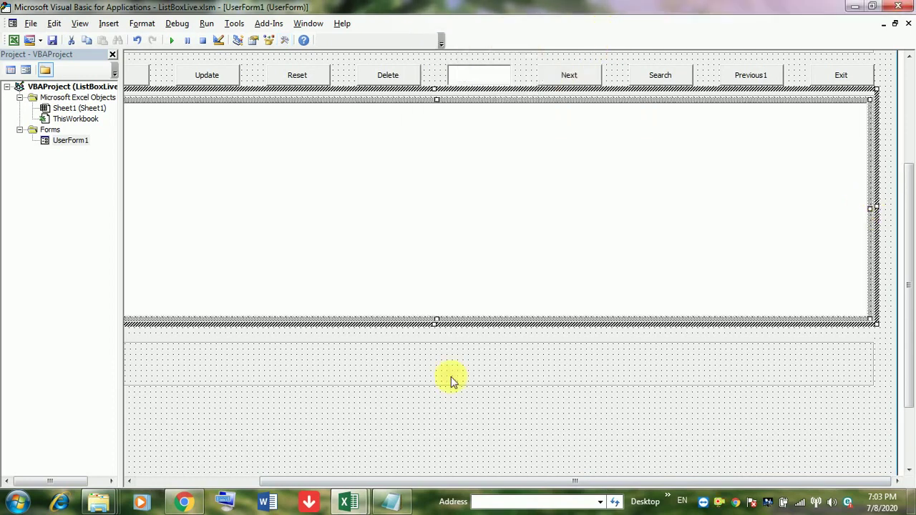
left_click_drag(491, 481, 237, 483)
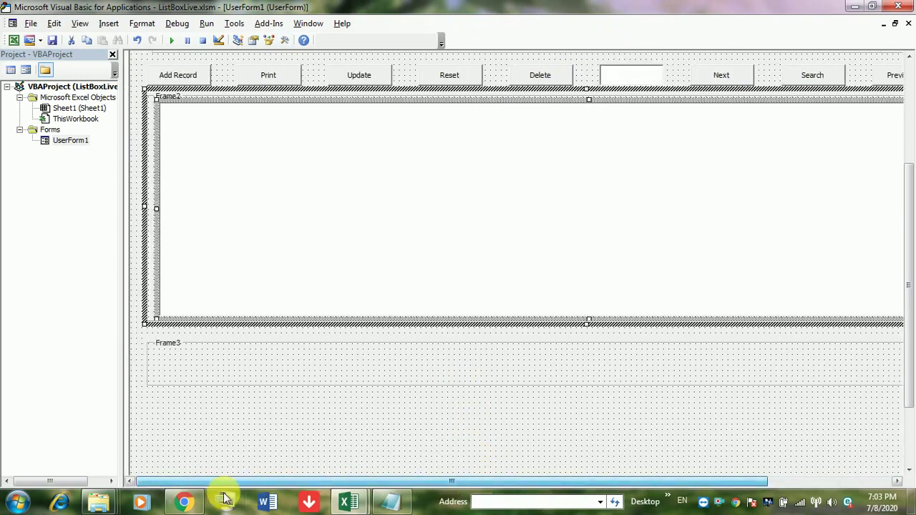
Rename the list box from ListBox1 to lstdislay in its properties.
right_click(224, 164)
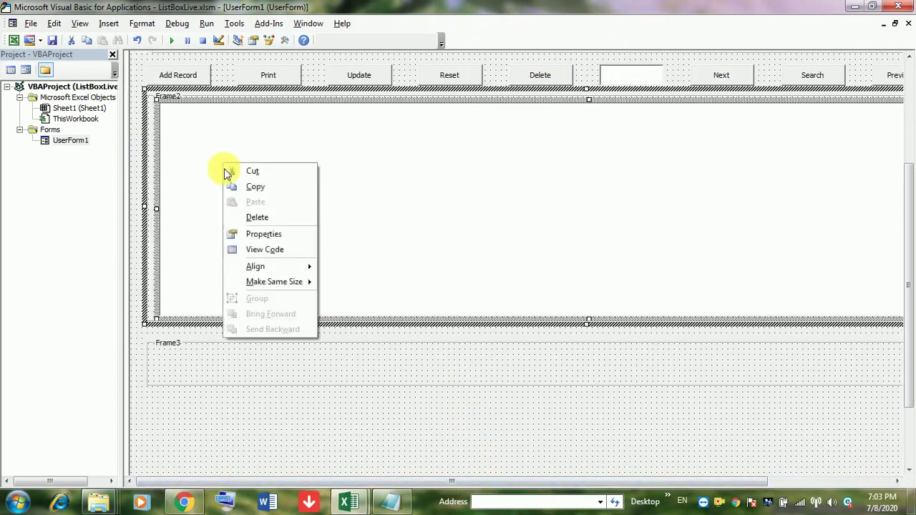
left_click(261, 237)
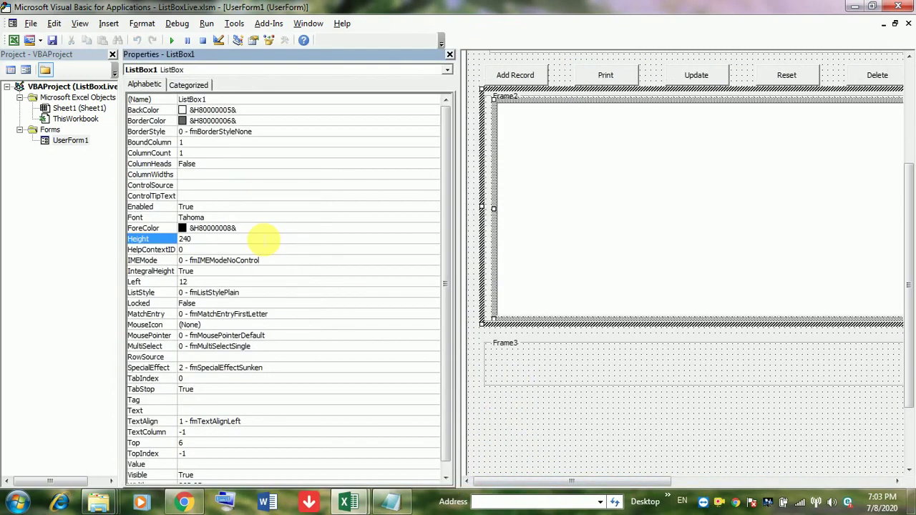
left_click(219, 100)
double_click(205, 100)
key("BackSpace")
type("lstdilay")
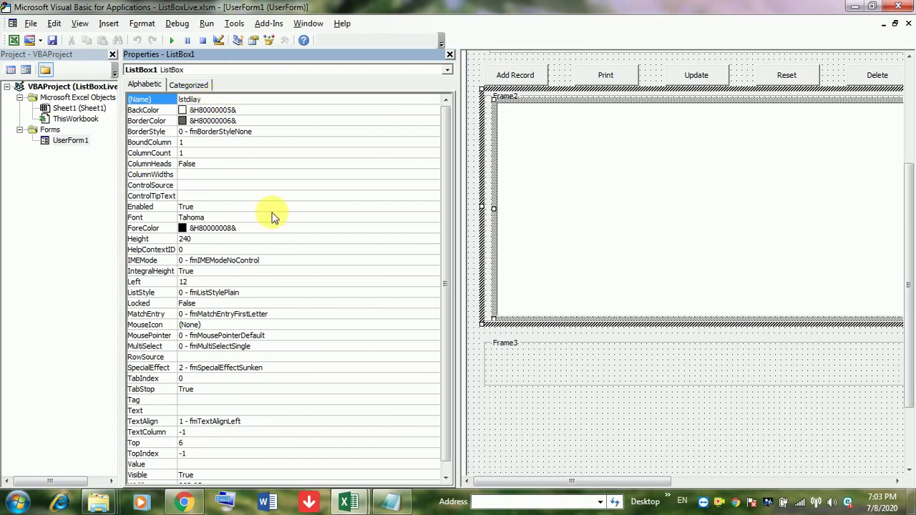
left_click(191, 99)
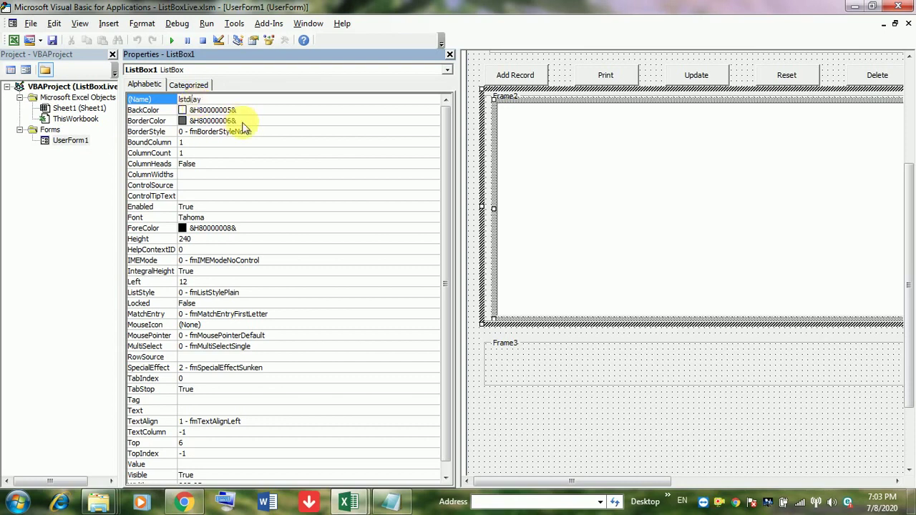
type("s")
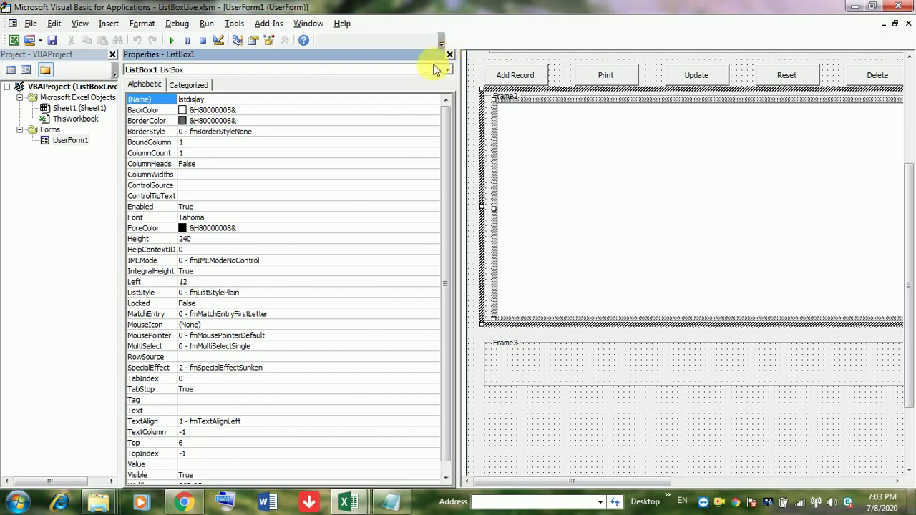
Reopen the list box's properties and start editing its ColumnCount value.
left_click(449, 56)
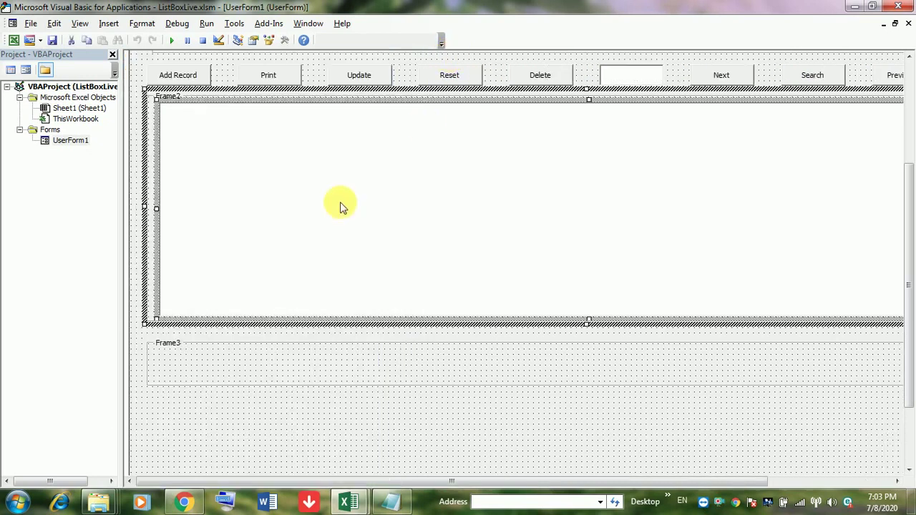
right_click(270, 163)
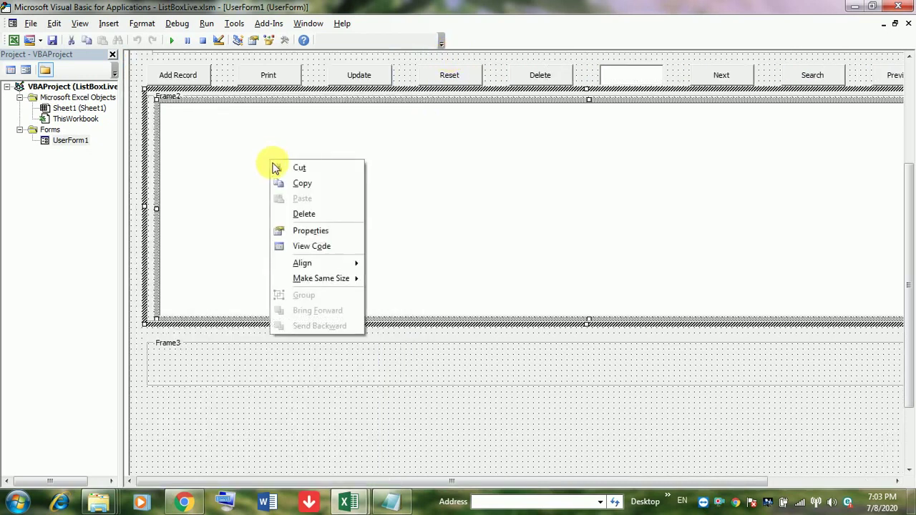
left_click(304, 231)
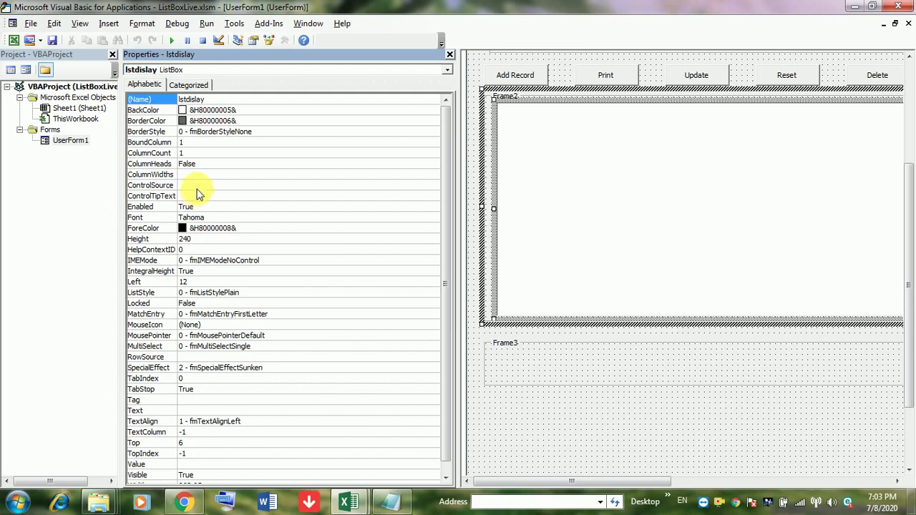
left_click(206, 153)
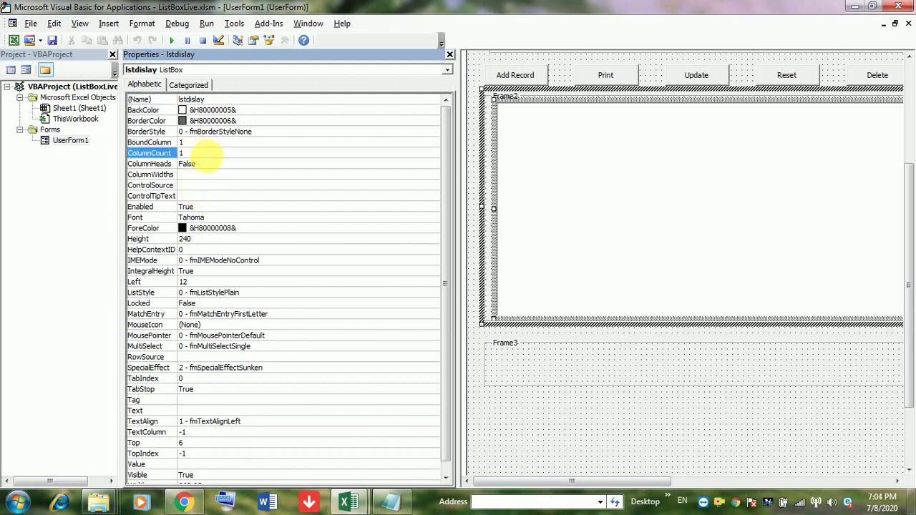
left_click(207, 155)
mouse_move(350, 499)
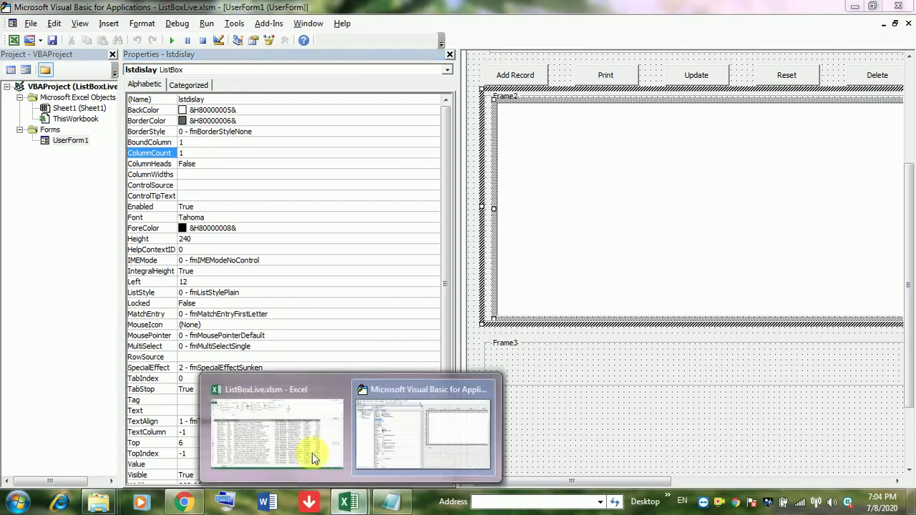
left_click(287, 436)
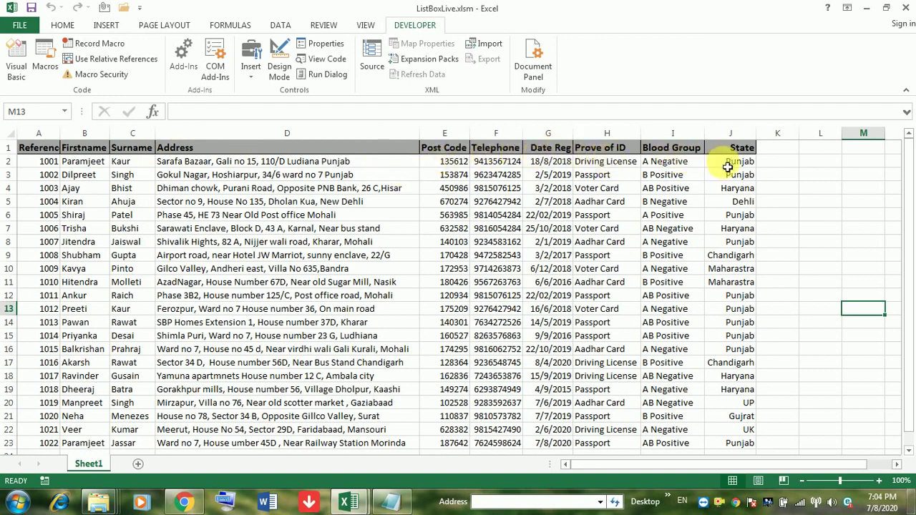
mouse_move(360, 500)
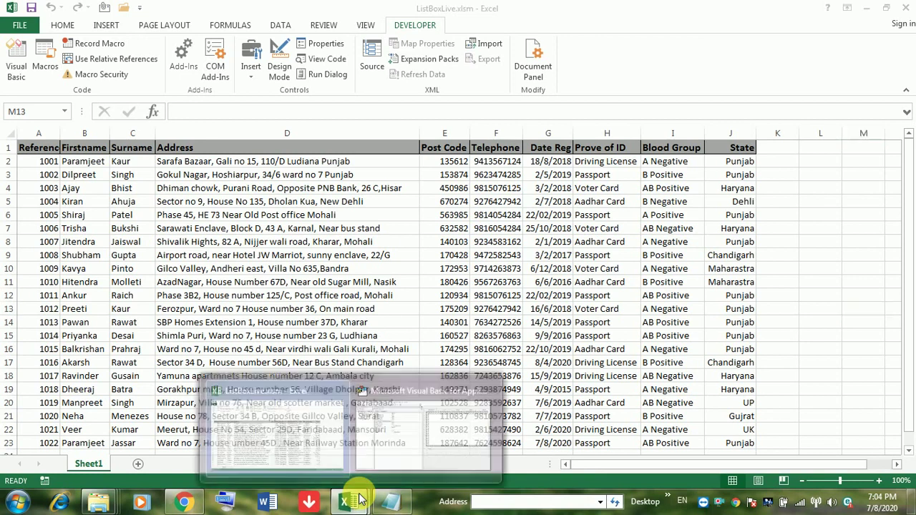
mouse_move(383, 449)
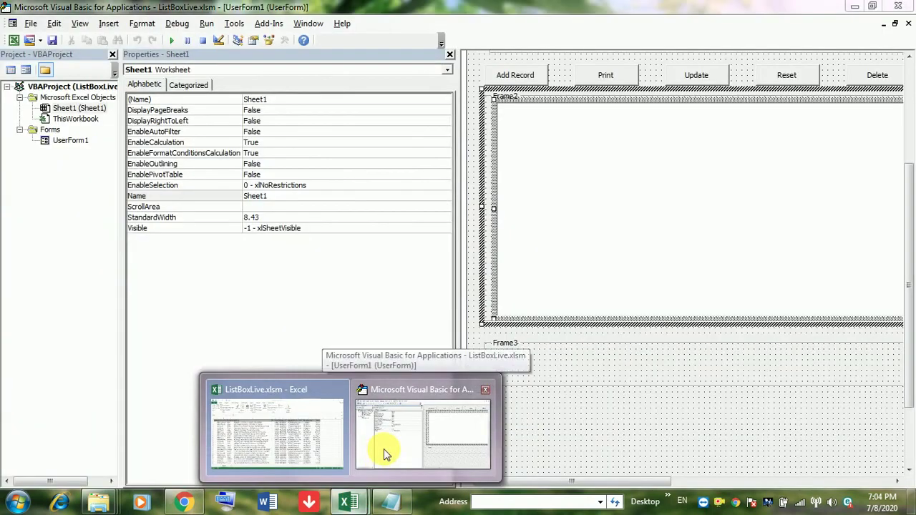
left_click(425, 427)
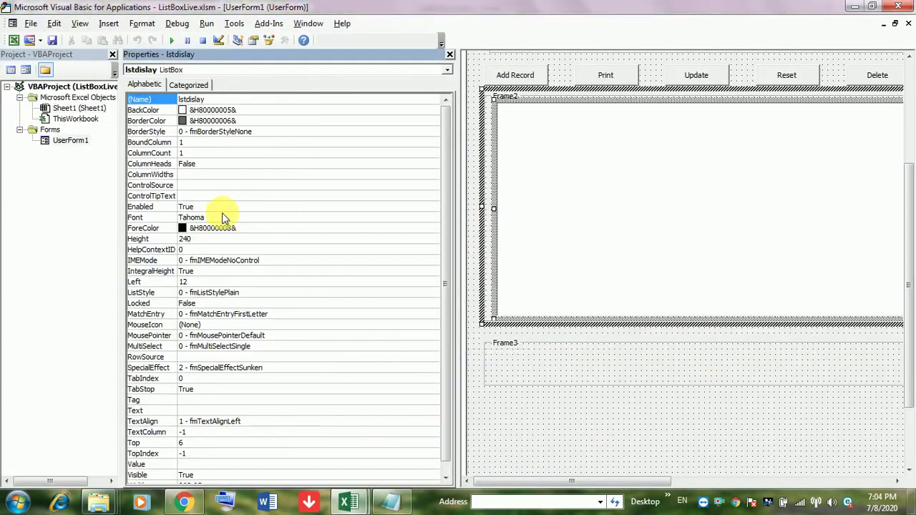
Set lstdislay's ColumnCount to 10 and ColumnHeads to True.
left_click(200, 154)
type("10")
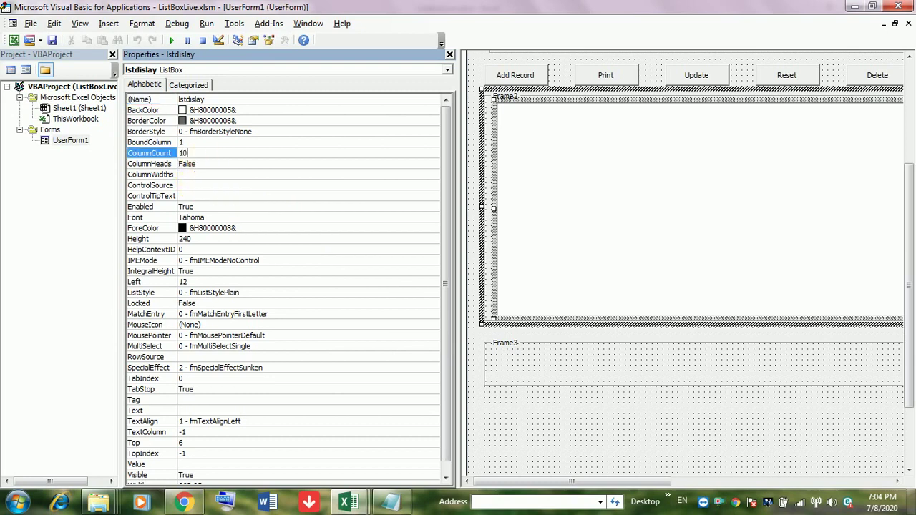
left_click(261, 176)
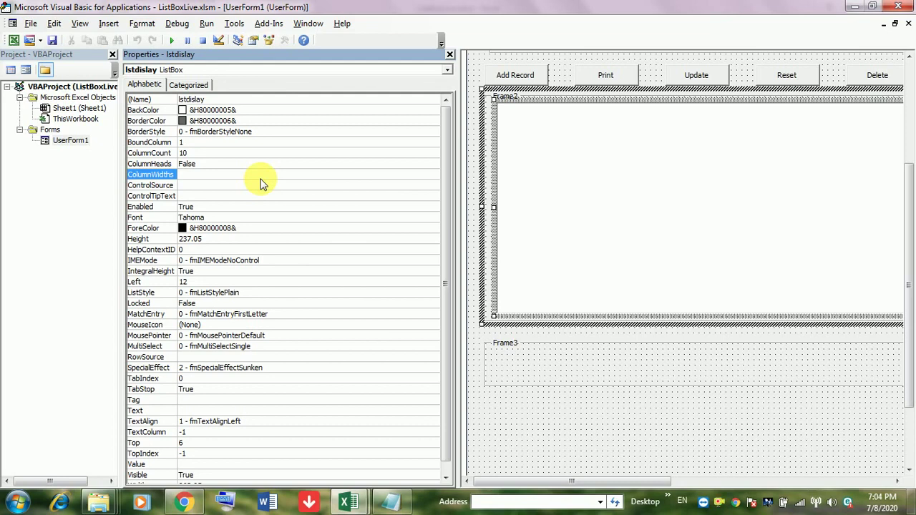
left_click(241, 165)
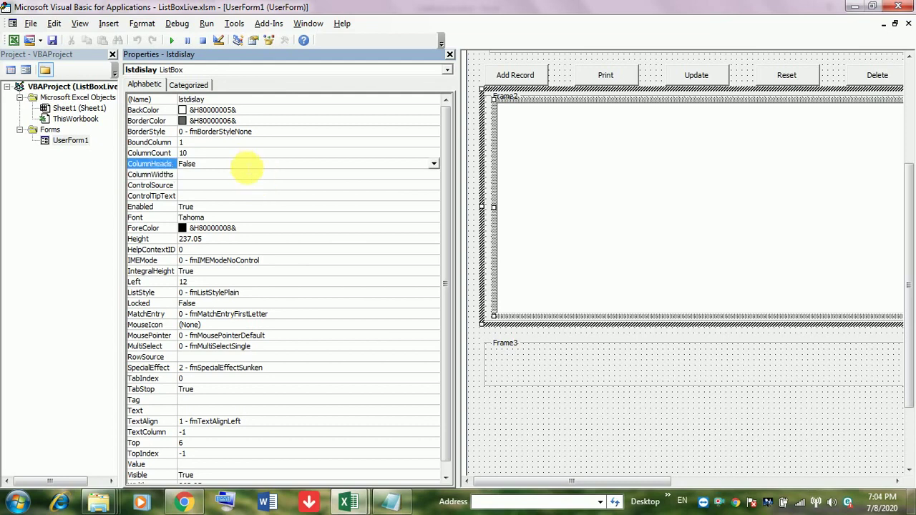
left_click(433, 167)
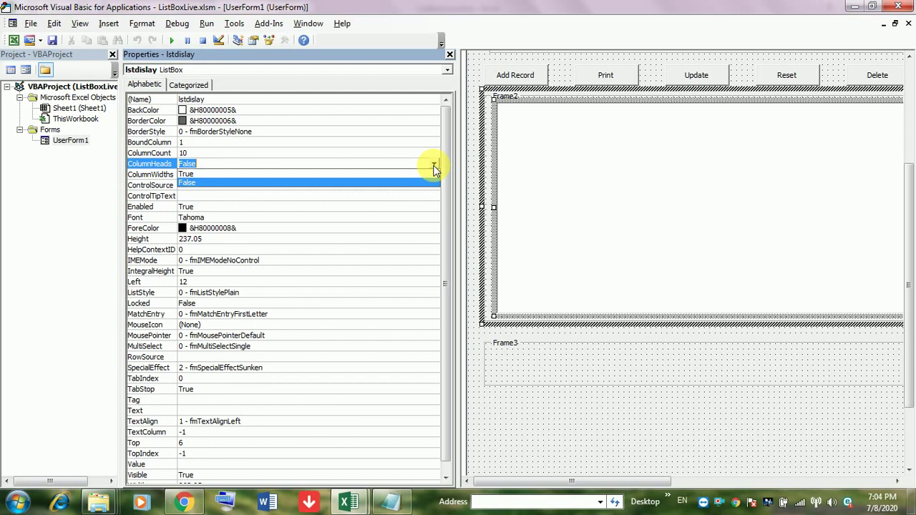
left_click(386, 174)
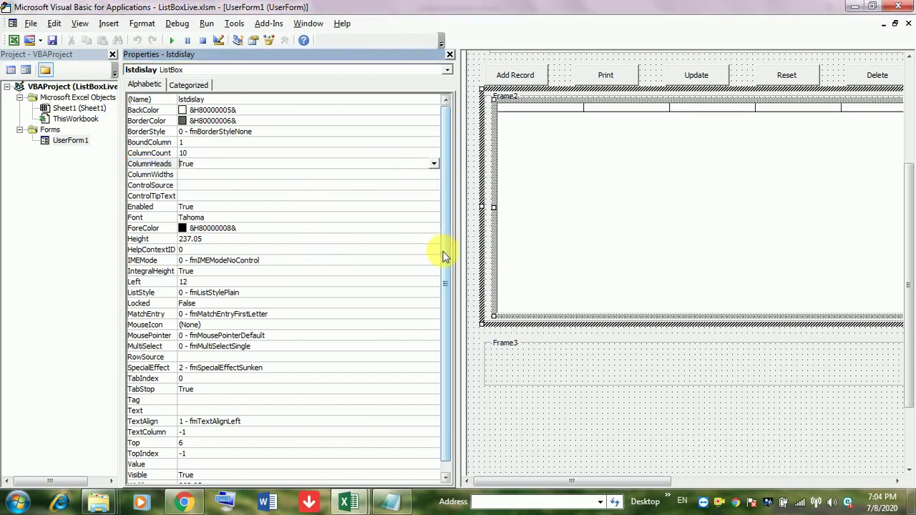
left_click_drag(443, 256, 443, 319)
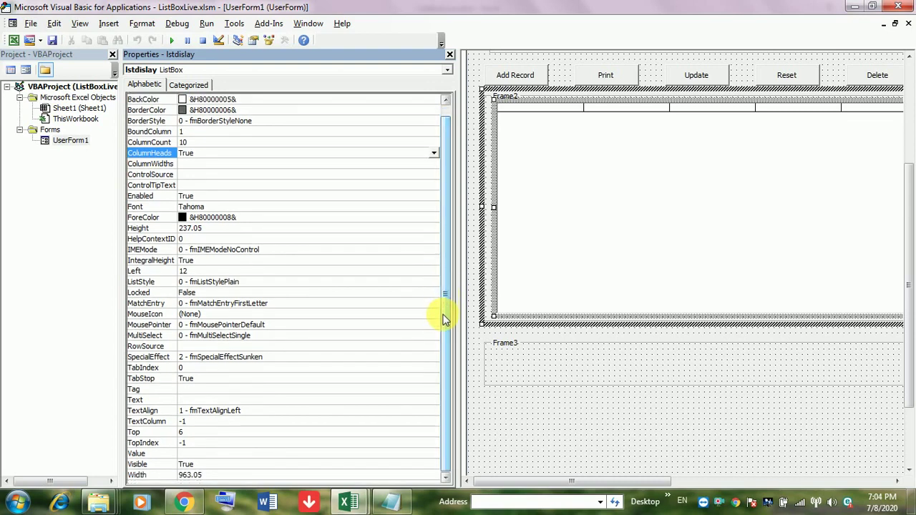
left_click(200, 347)
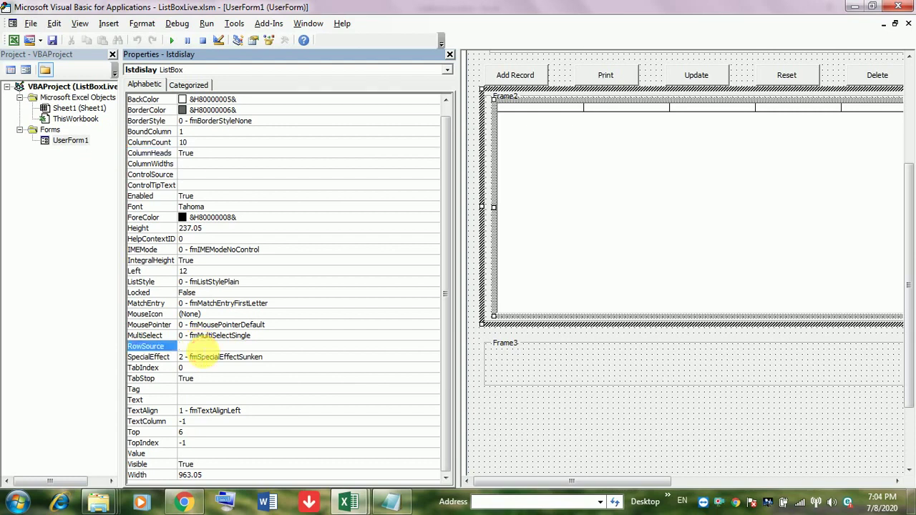
In Excel, select the data from A2 and name the range 'record' in the Name Box.
mouse_move(348, 502)
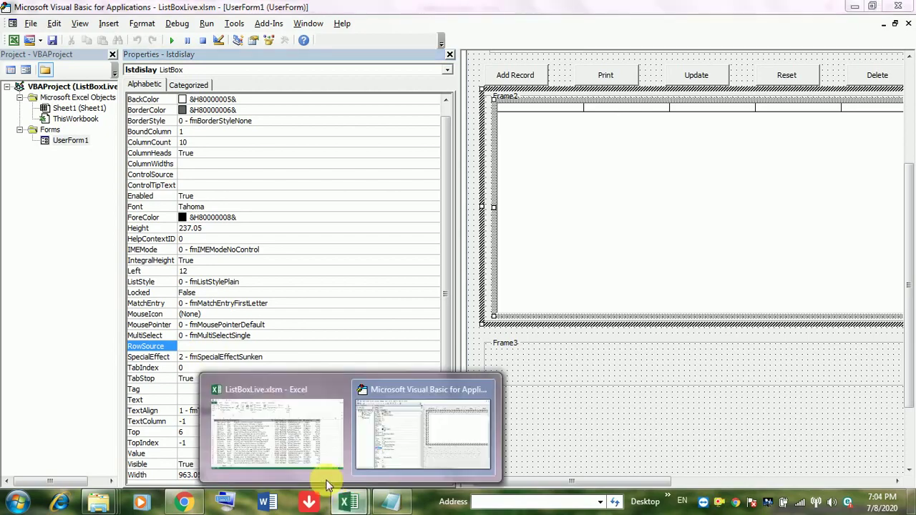
left_click(295, 452)
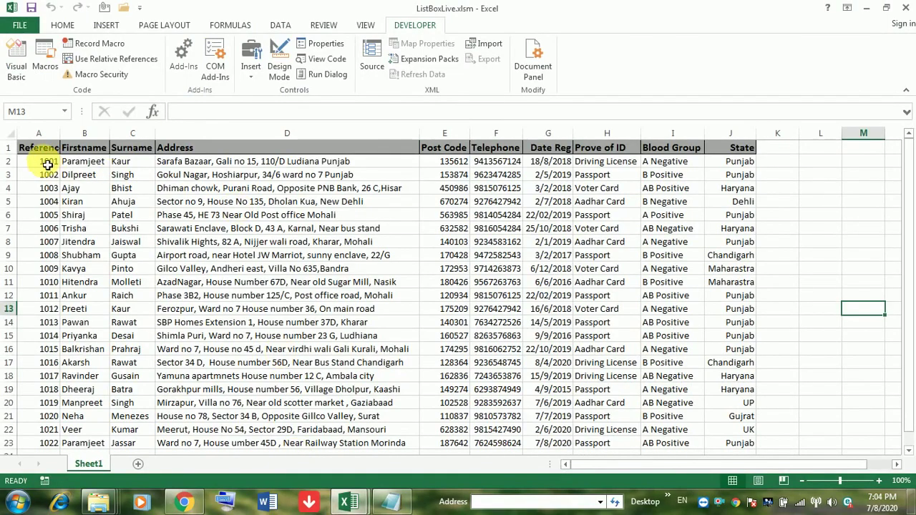
mouse_move(47, 164)
left_mouse_down()
mouse_move(735, 410)
mouse_move(743, 451)
left_mouse_up()
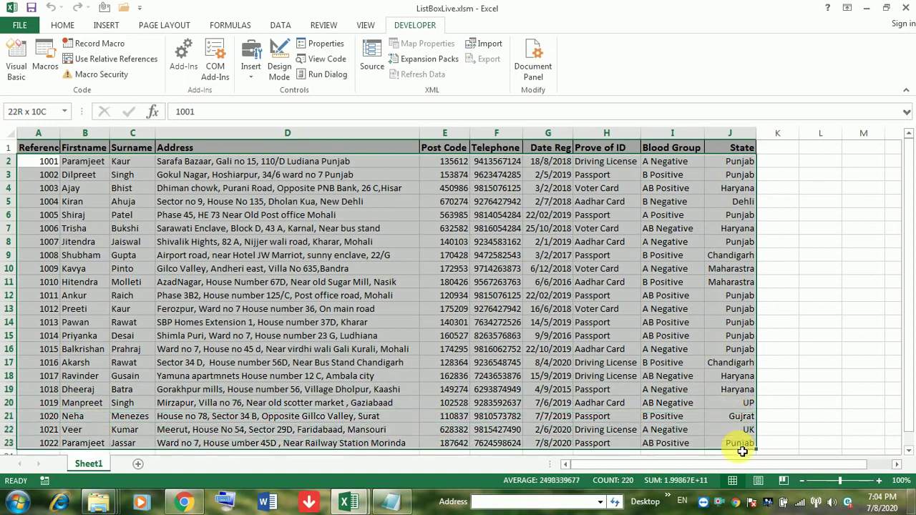
left_click_drag(743, 451, 728, 390)
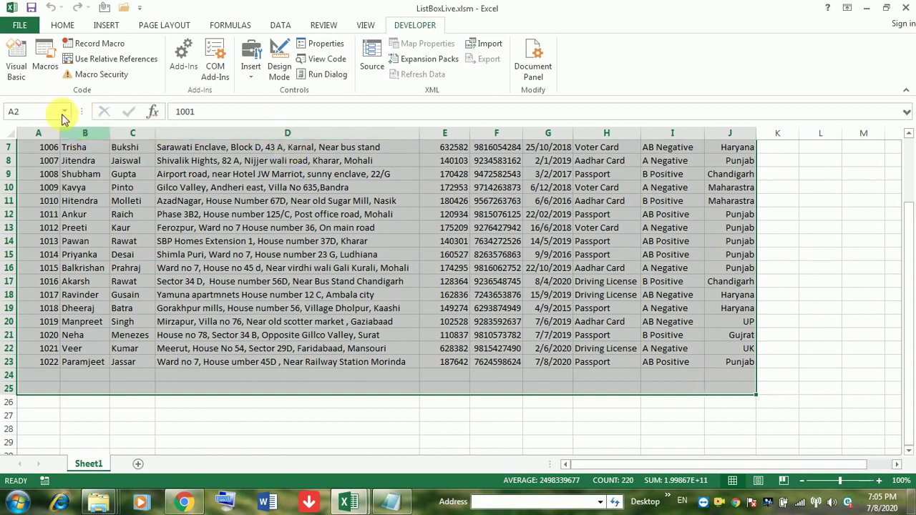
left_click(44, 111)
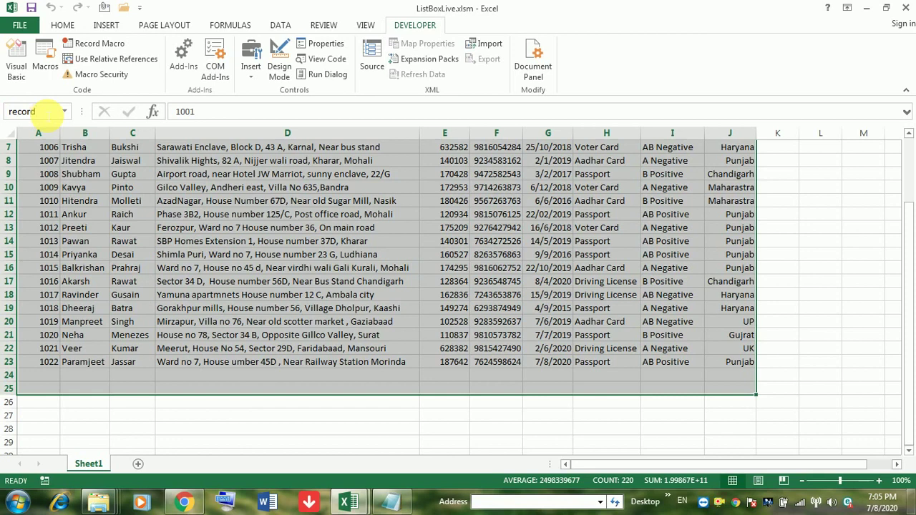
type("record")
key("Return")
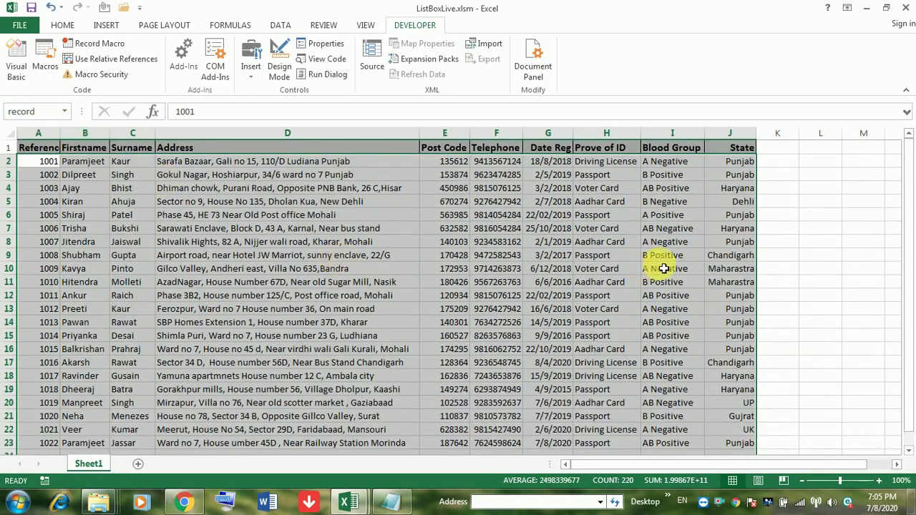
Reselect the data block to verify the range ends at cell J25.
left_click(807, 299)
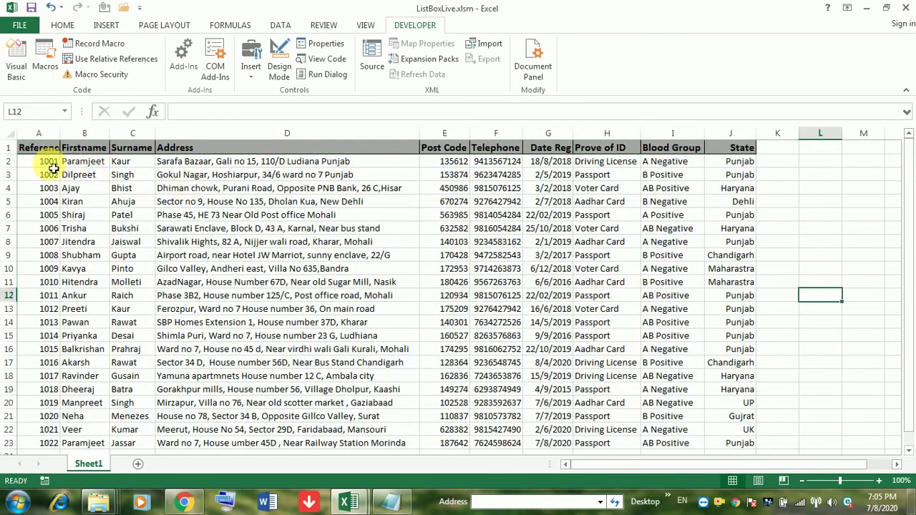
left_click_drag(39, 161, 730, 404)
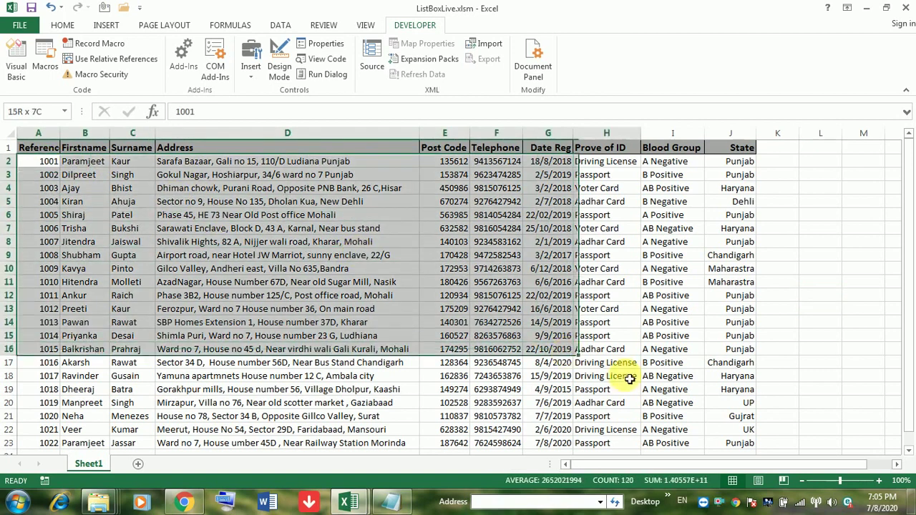
left_click_drag(730, 404, 737, 417)
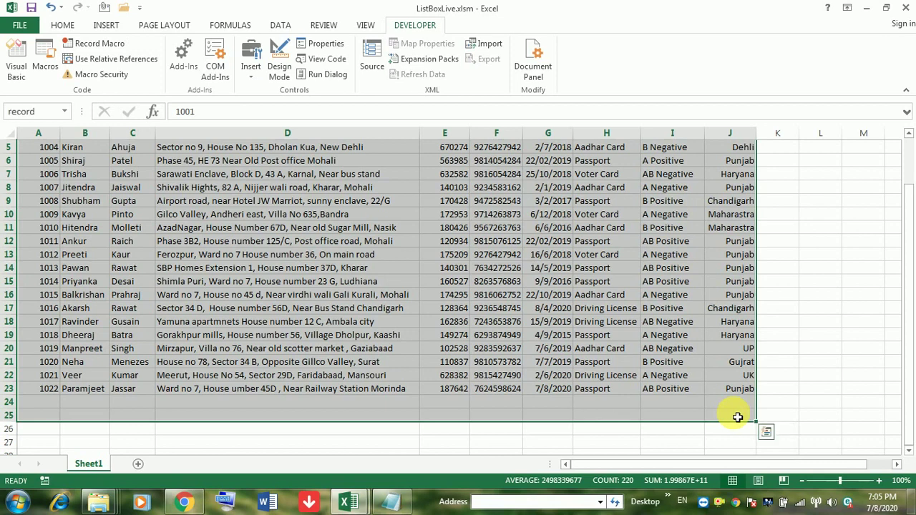
left_click(796, 353)
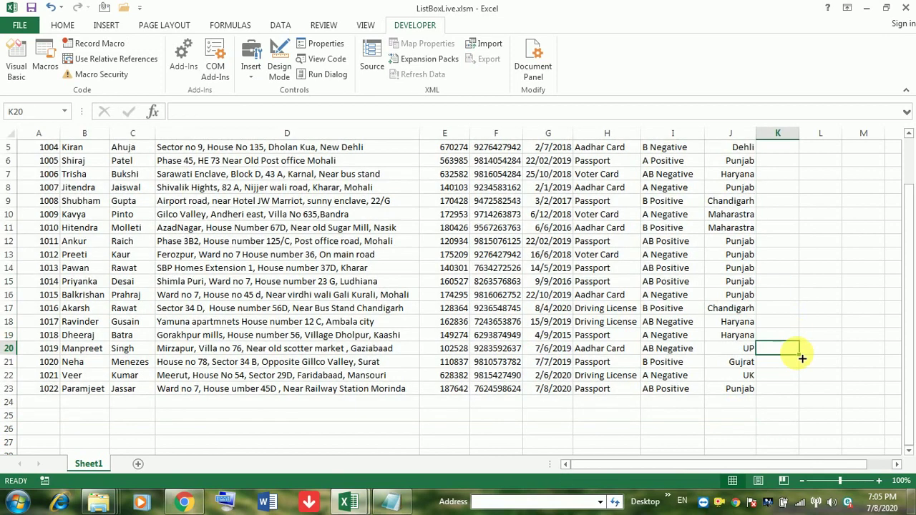
left_click(745, 421)
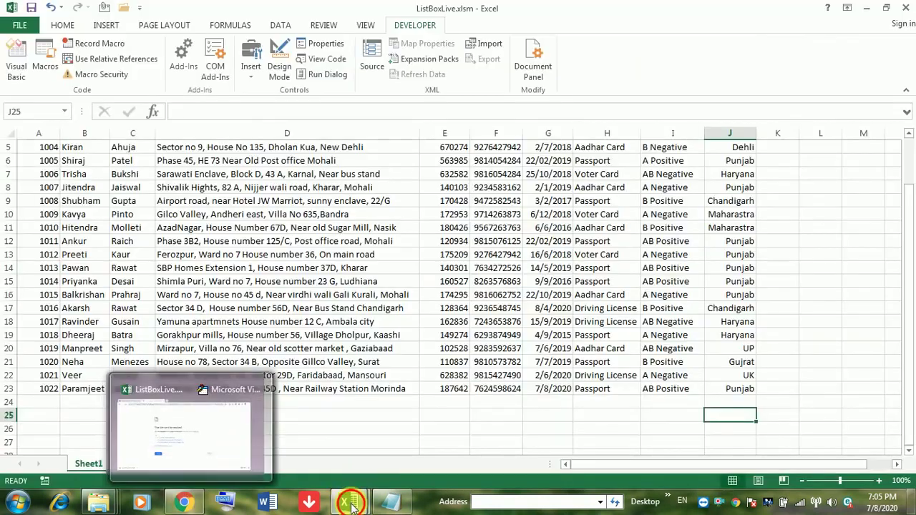
Back in the VBA editor, set lstdislay's RowSource to record and close Properties.
left_click(351, 505)
left_click(397, 450)
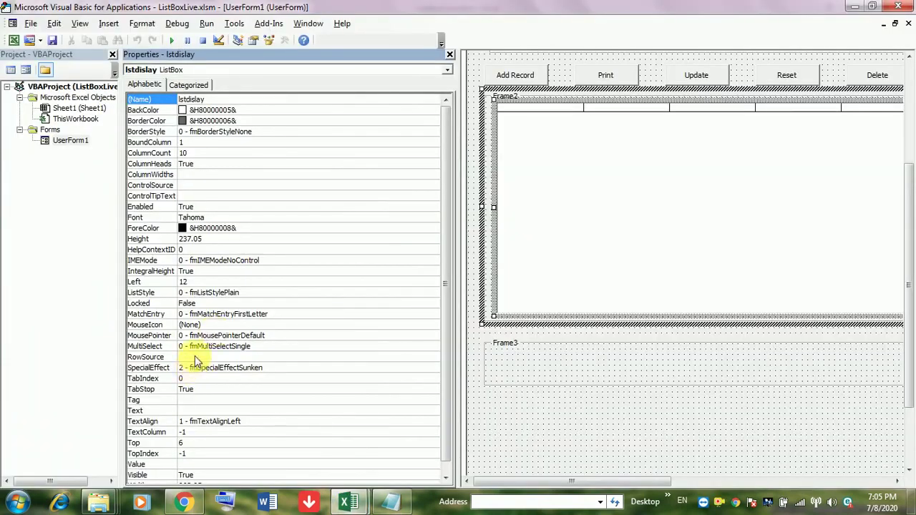
left_click(197, 357)
type("record")
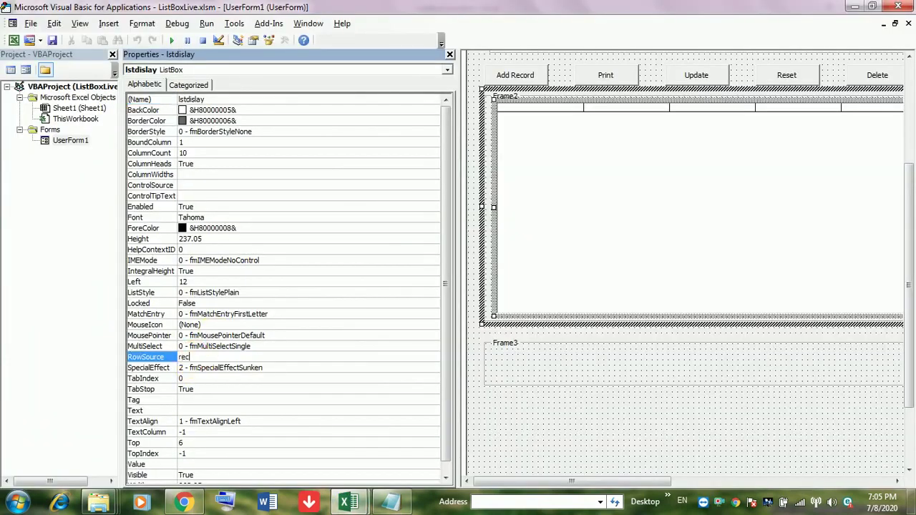
left_click(449, 54)
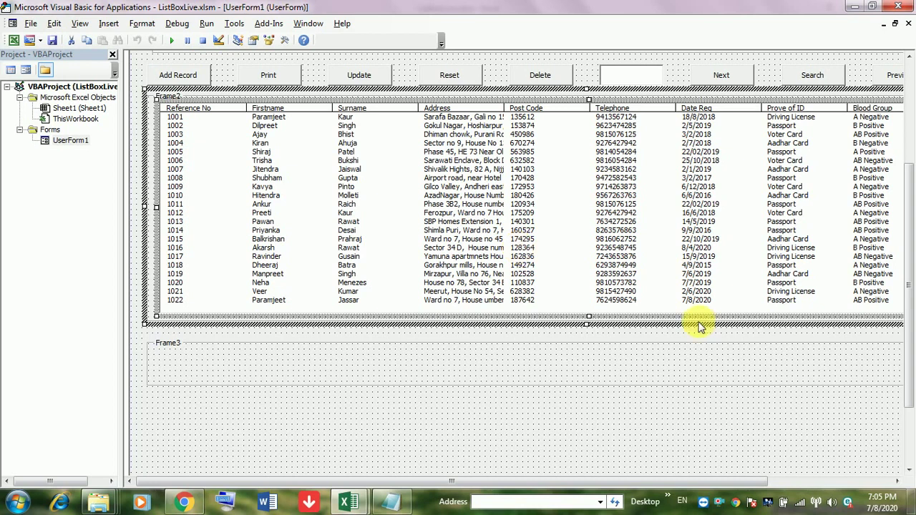
Scroll the designer horizontally back left until the Reference No column is visible.
left_click_drag(417, 486, 594, 494)
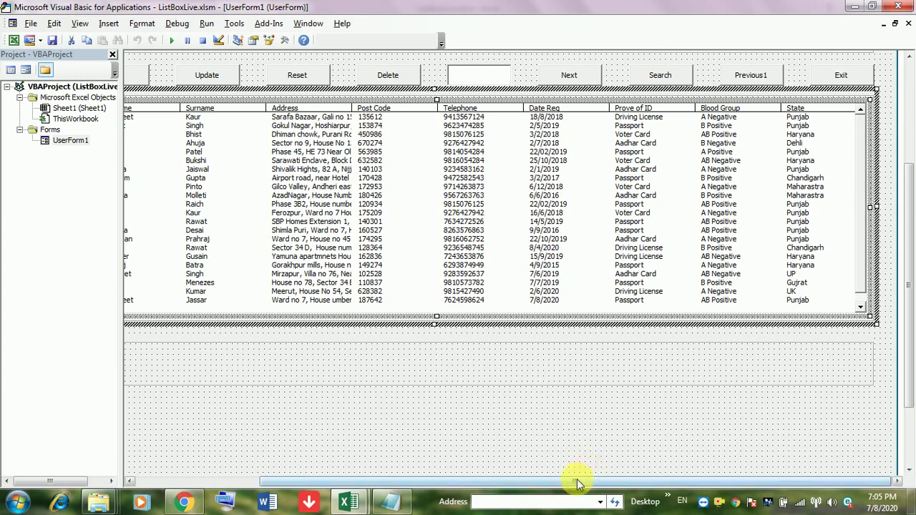
left_click_drag(579, 483, 481, 485)
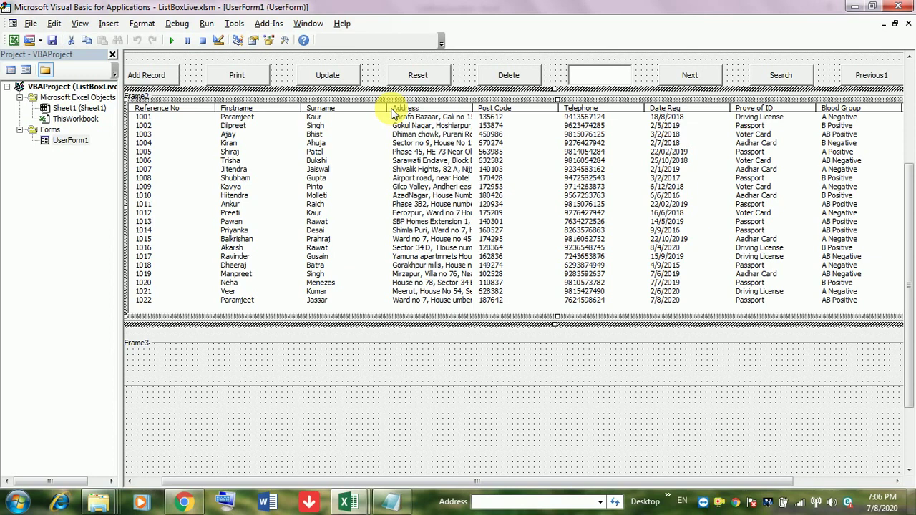
Set the list box's TextAlign property to 2 - fmTextAlignCenter.
right_click(173, 161)
left_click(213, 231)
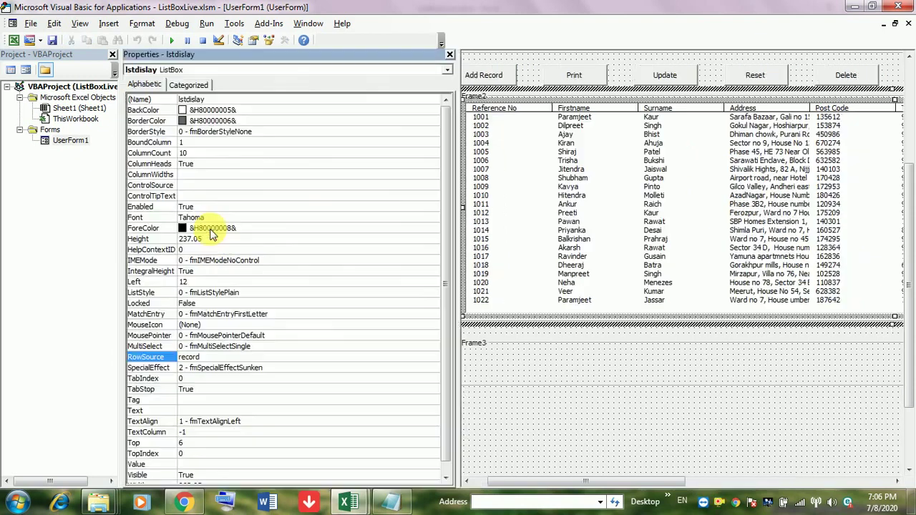
scroll(442, 360, "down", 1)
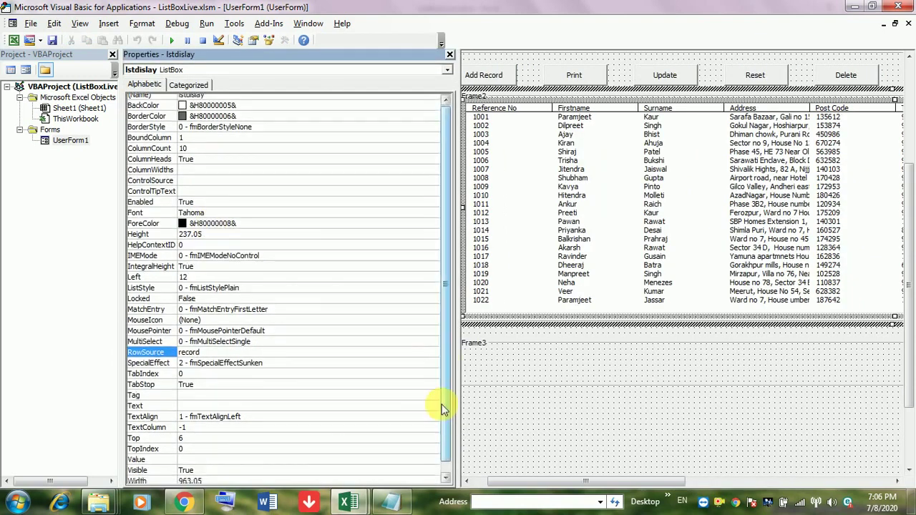
left_click(268, 414)
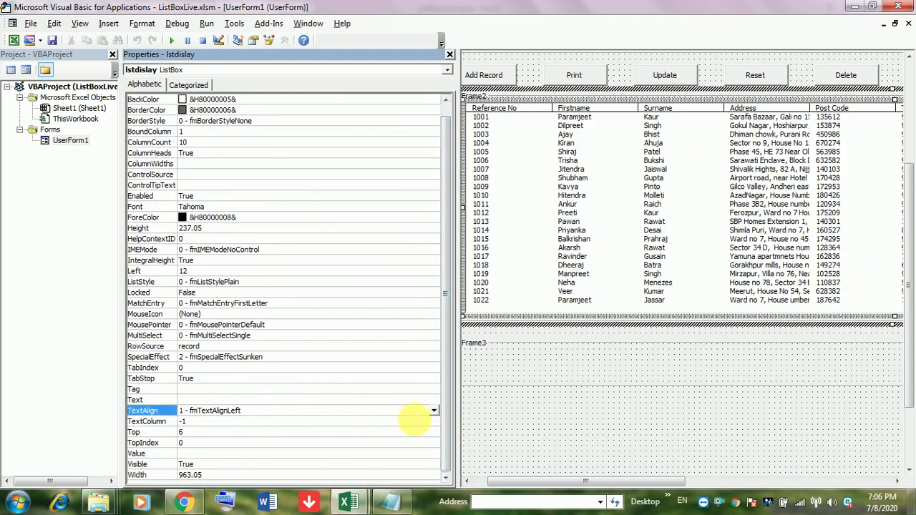
left_click(434, 411)
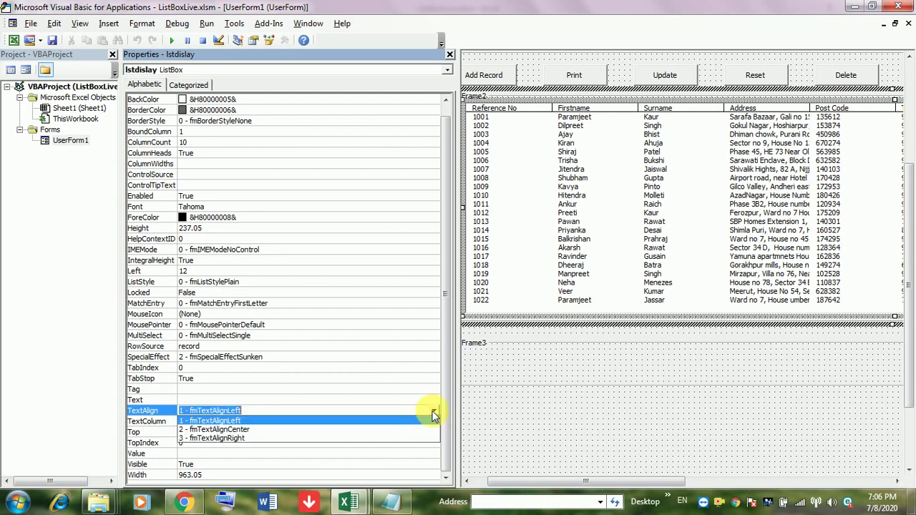
left_click(246, 429)
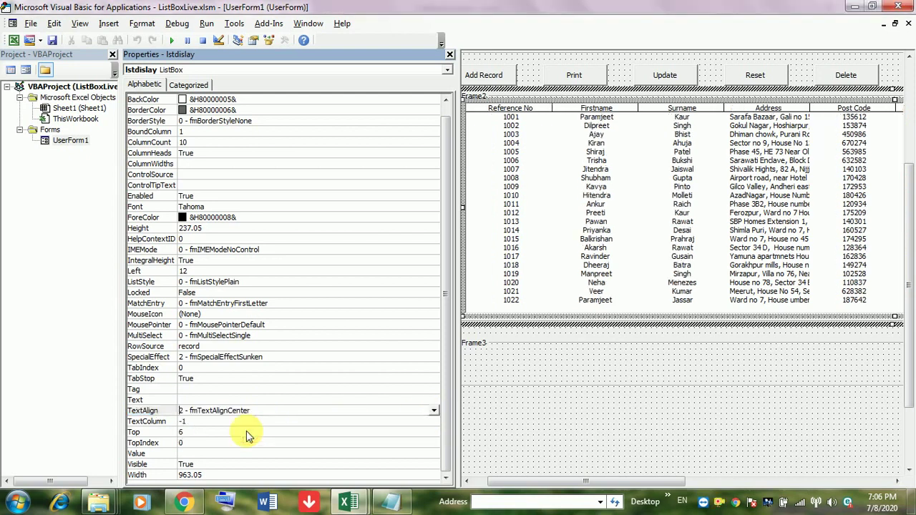
left_click(449, 55)
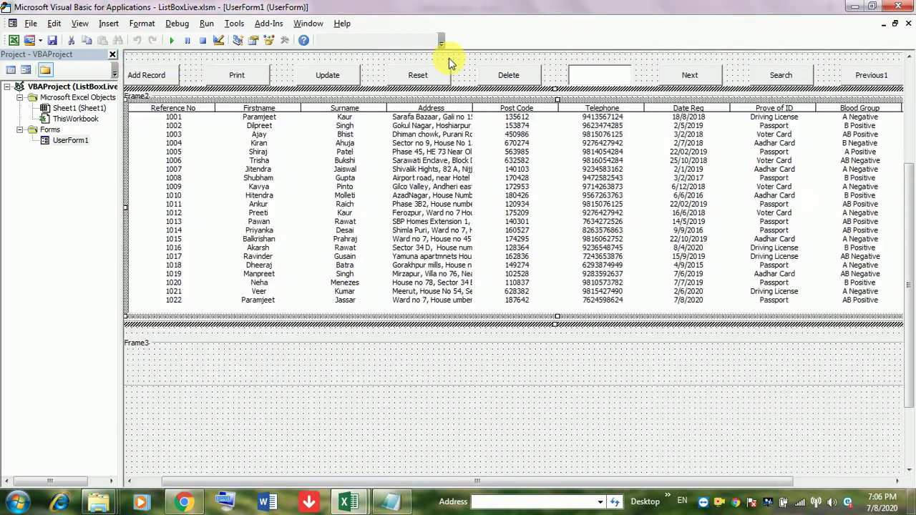
left_click(171, 40)
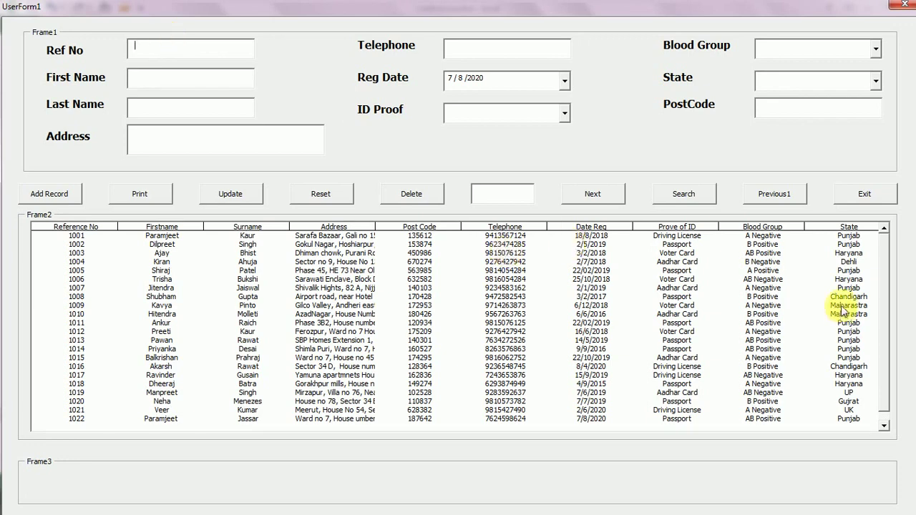
left_click(888, 282)
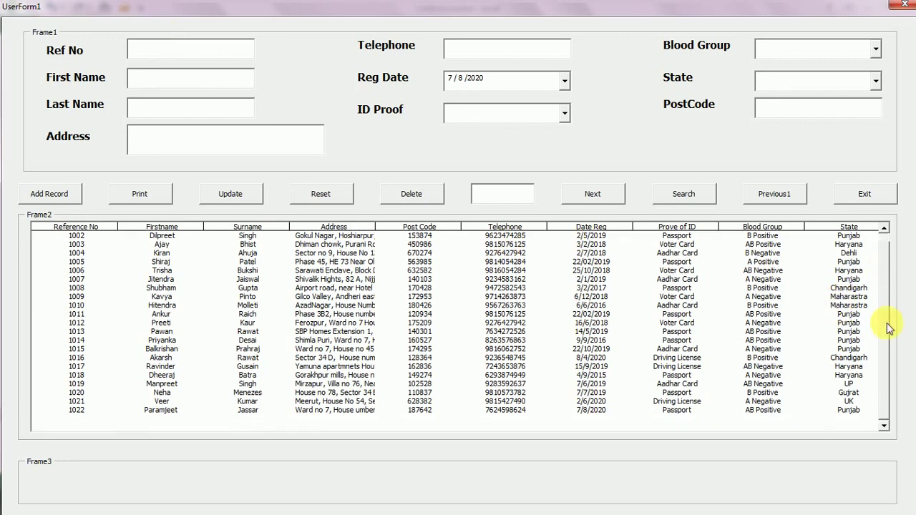
scroll(888, 285, "up", 1)
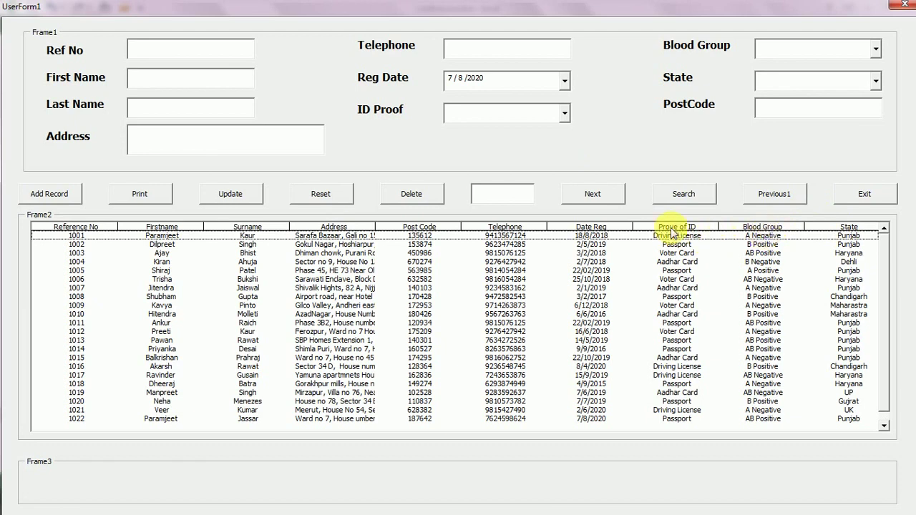
left_click(907, 7)
right_click(340, 326)
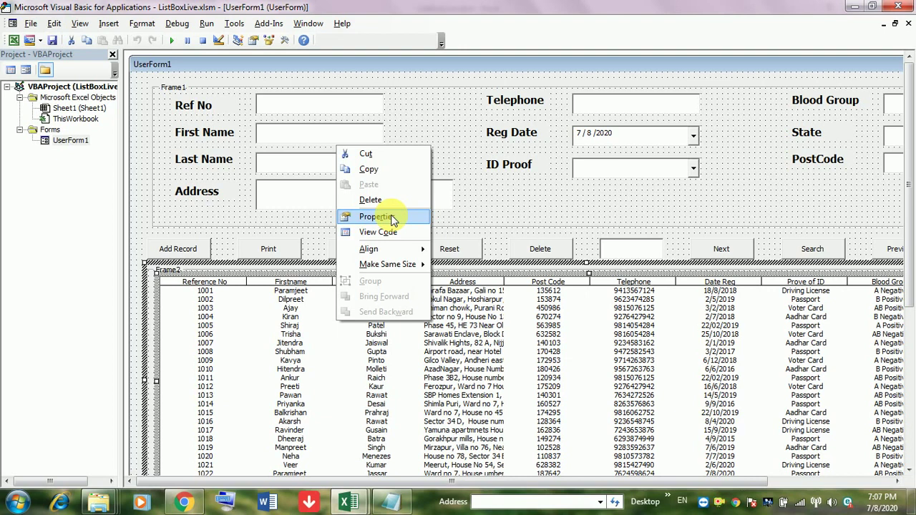
Enter 91.6pt widths for lstdislay's first columns in the ColumnWidths property.
left_click(392, 217)
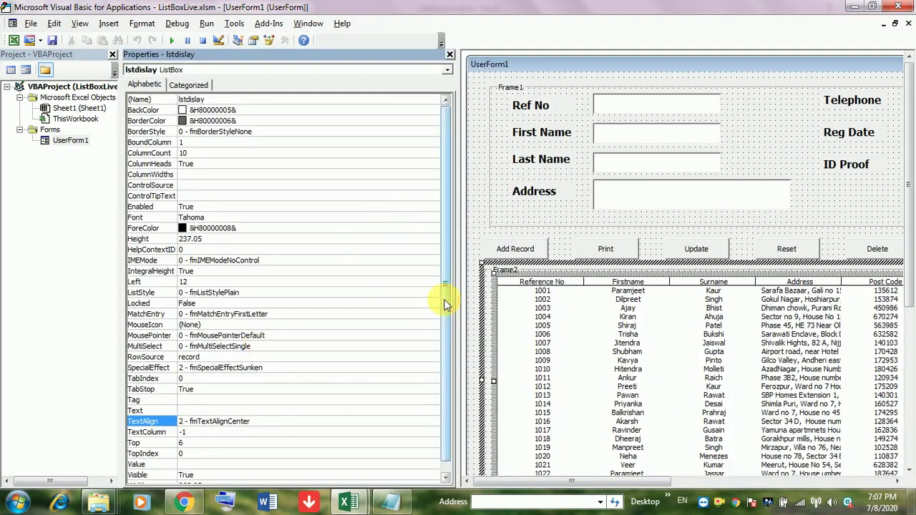
scroll(444, 304, "down", 1)
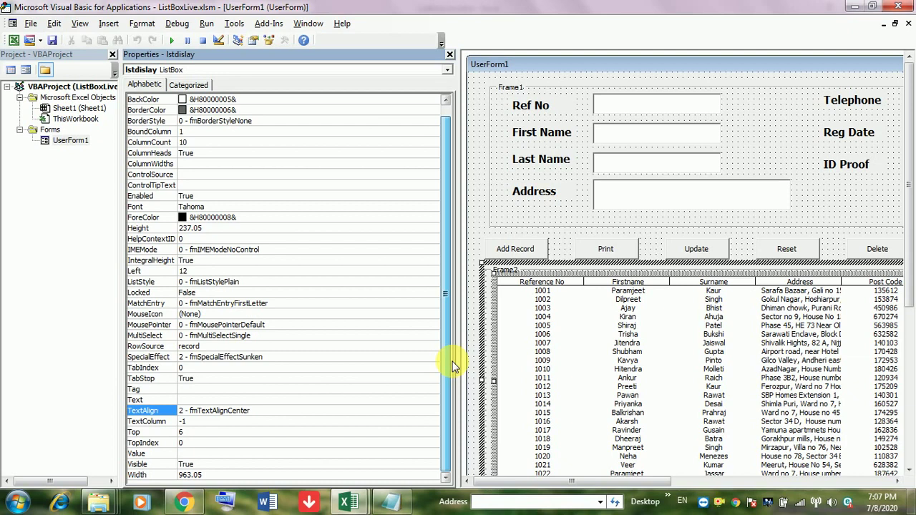
left_click(204, 164)
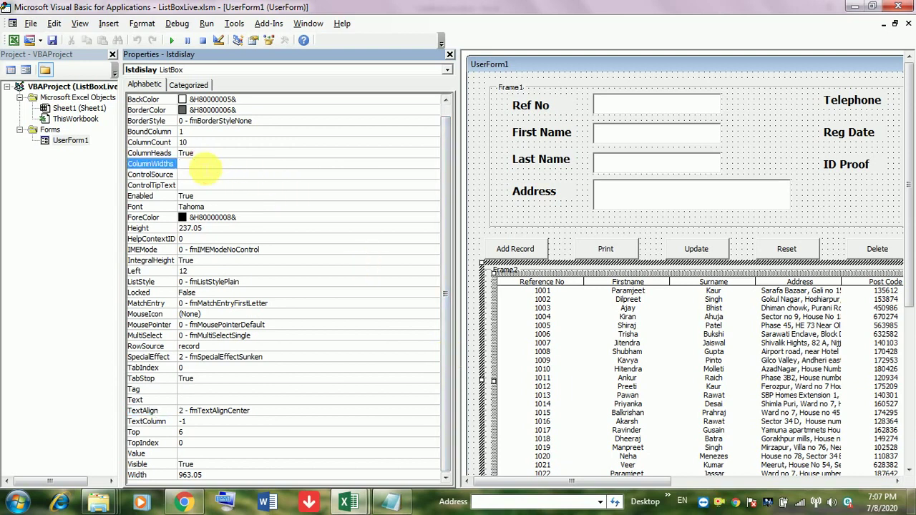
type("91.")
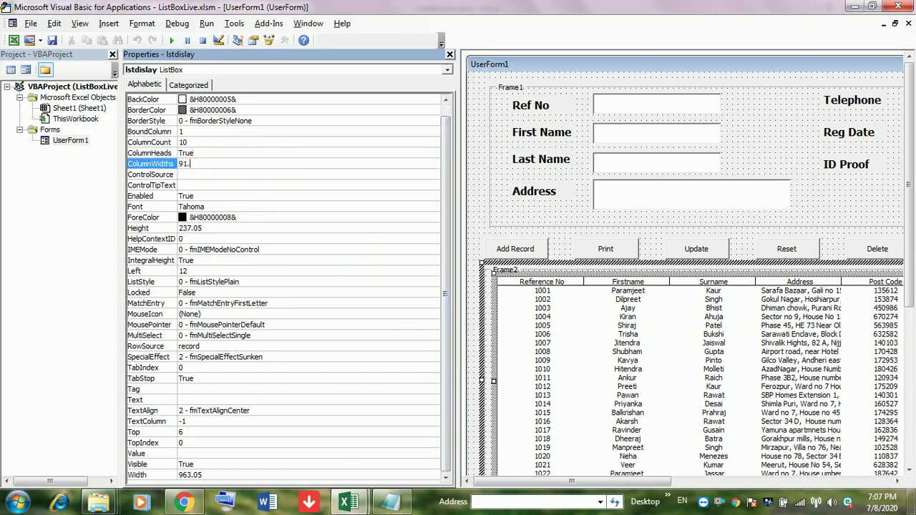
type("6pt")
type(",")
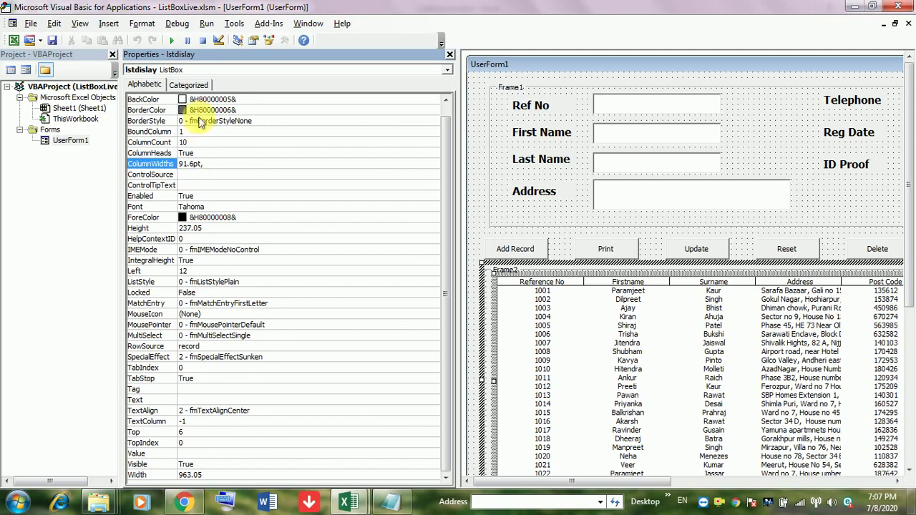
left_click(189, 85)
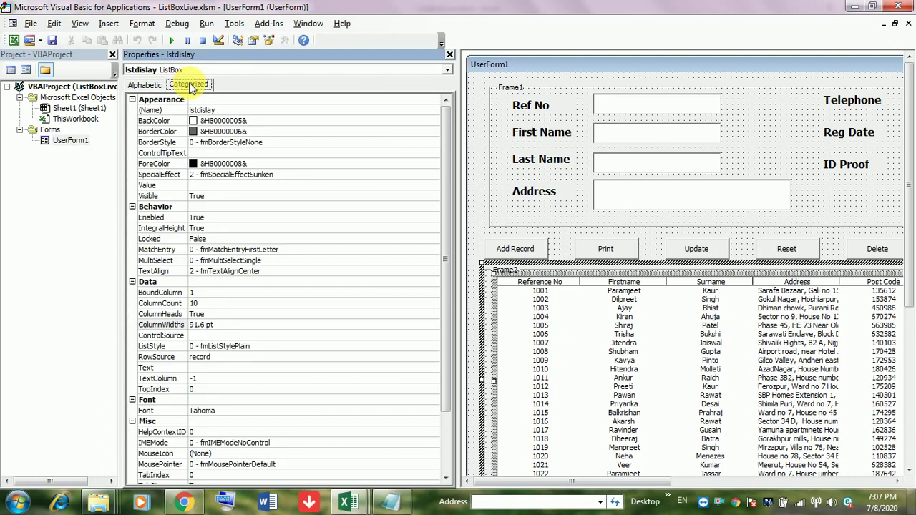
left_click(144, 84)
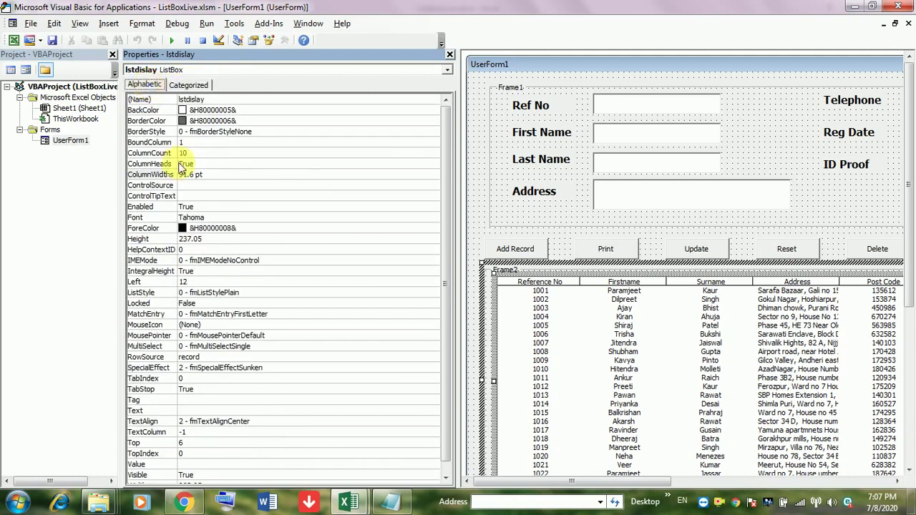
left_click(216, 180)
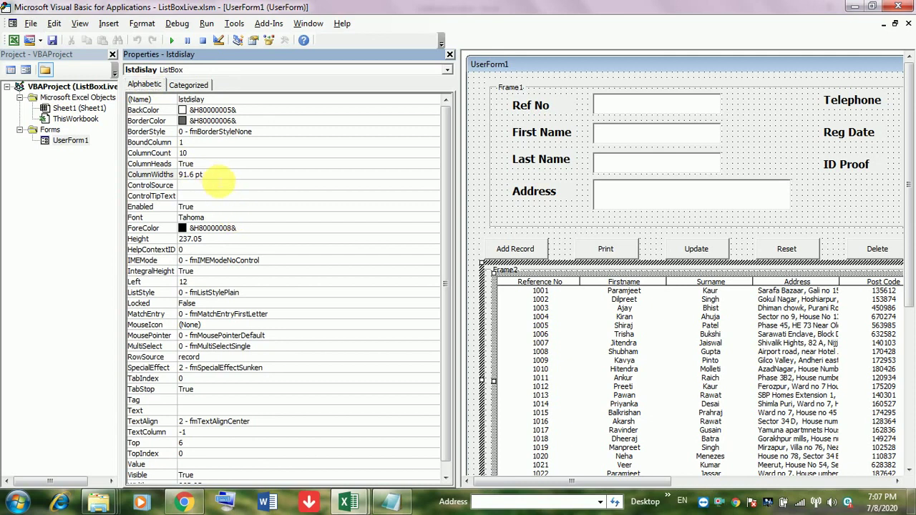
type(",")
type("91")
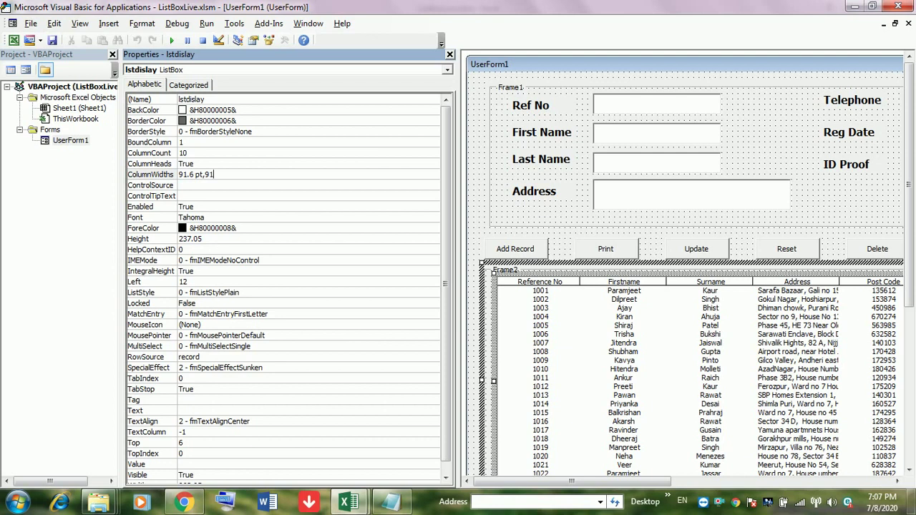
type(".6")
type("pt,")
left_click(451, 55)
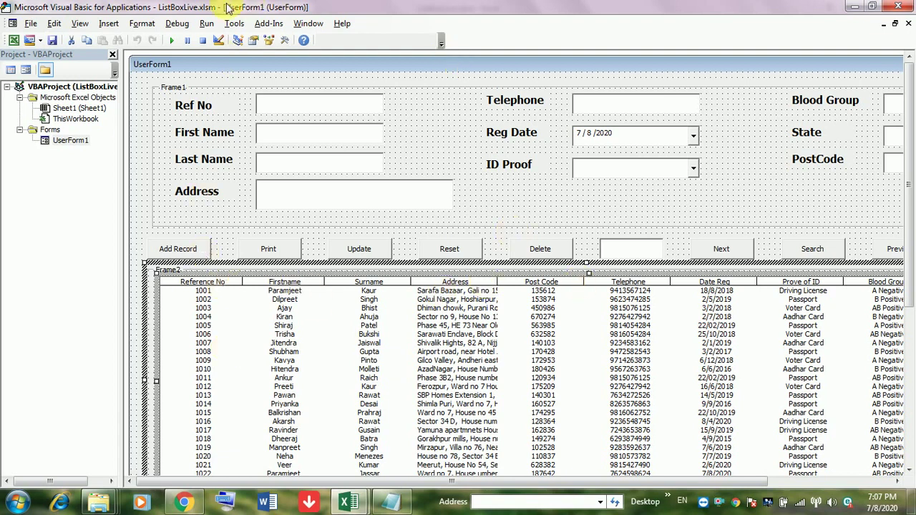
Preview the form, then change the first ColumnWidths entry from 91.6 to 51.6 pt.
left_click(172, 41)
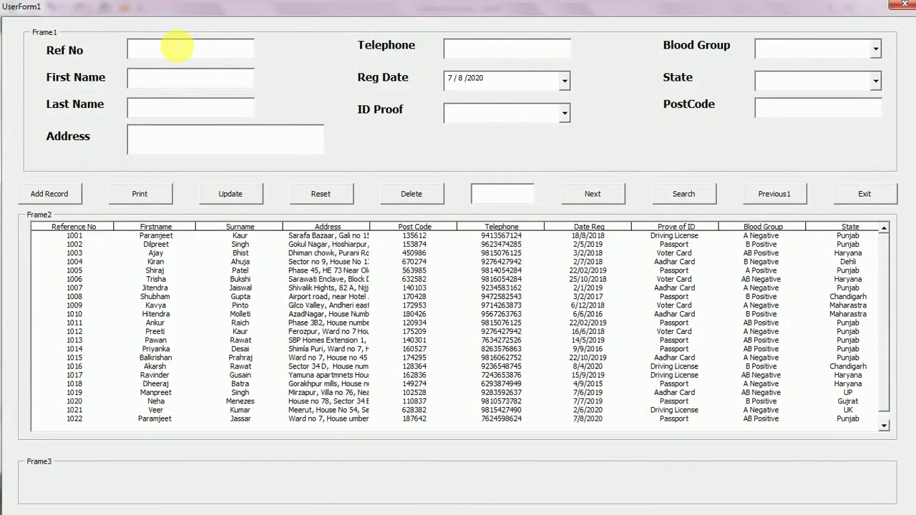
left_click(898, 6)
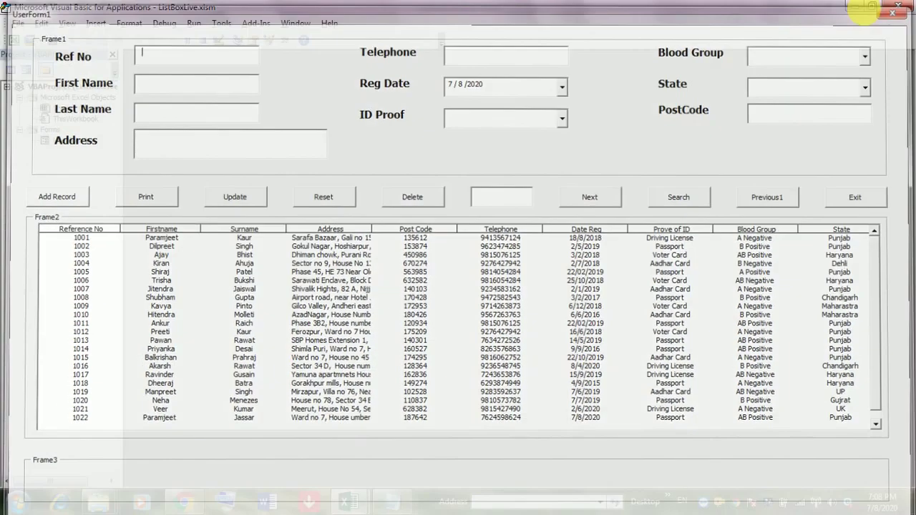
right_click(202, 333)
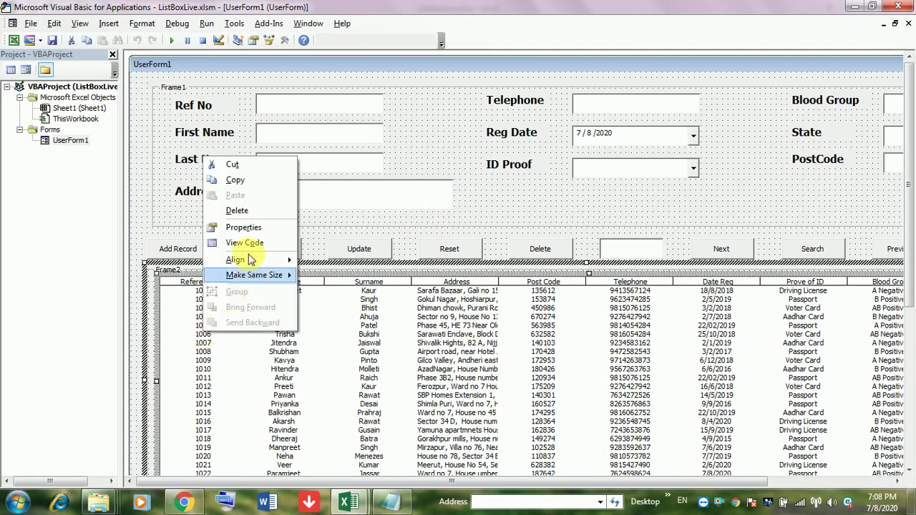
left_click(242, 228)
left_click(187, 175)
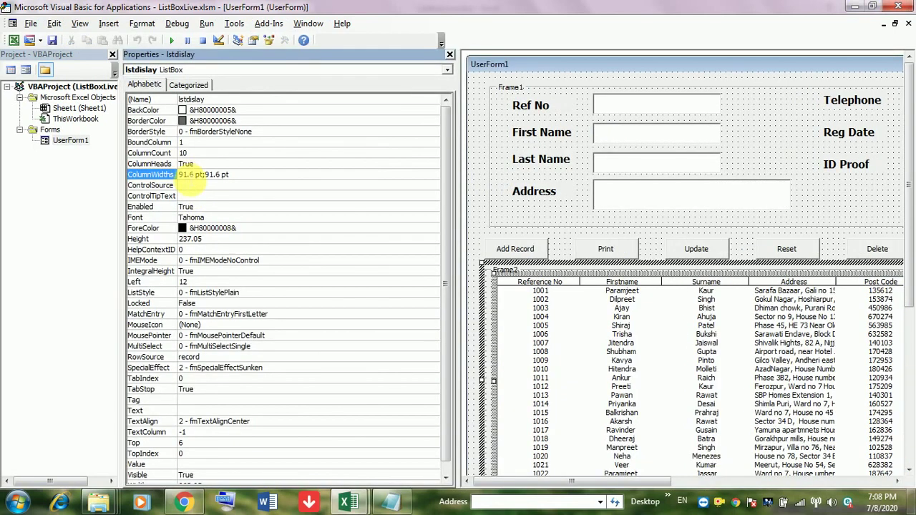
key("BackSpace")
type("5")
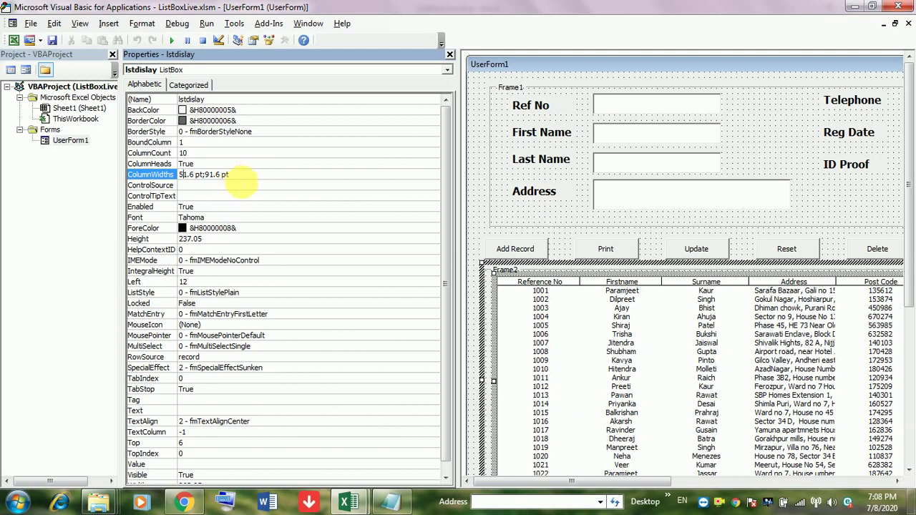
left_click(231, 174)
type(",")
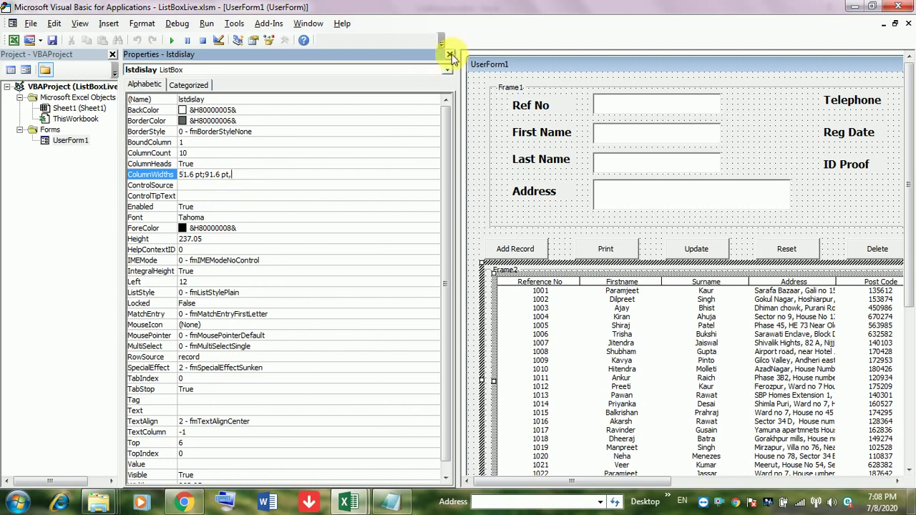
left_click(450, 54)
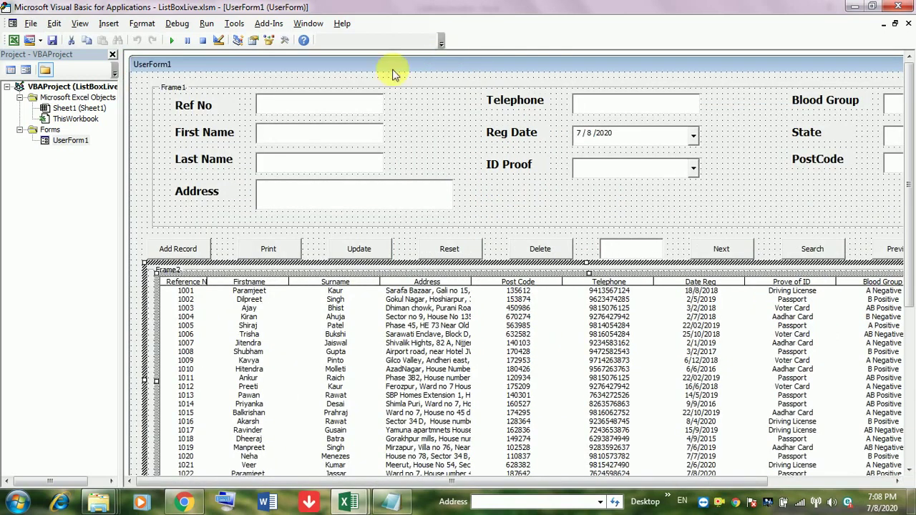
Correct the first width to 54.6 pt and enter 61.6, 150.5 and further 61.6 pt widths.
right_click(202, 349)
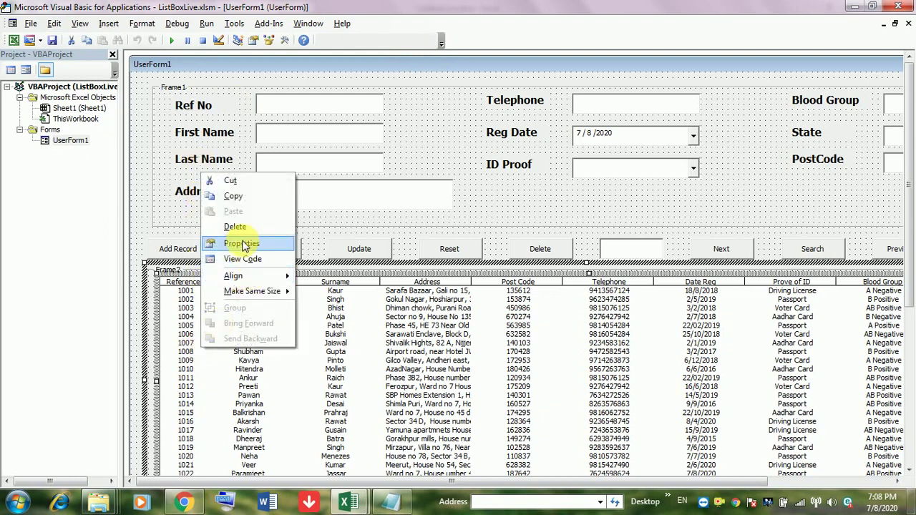
left_click(243, 245)
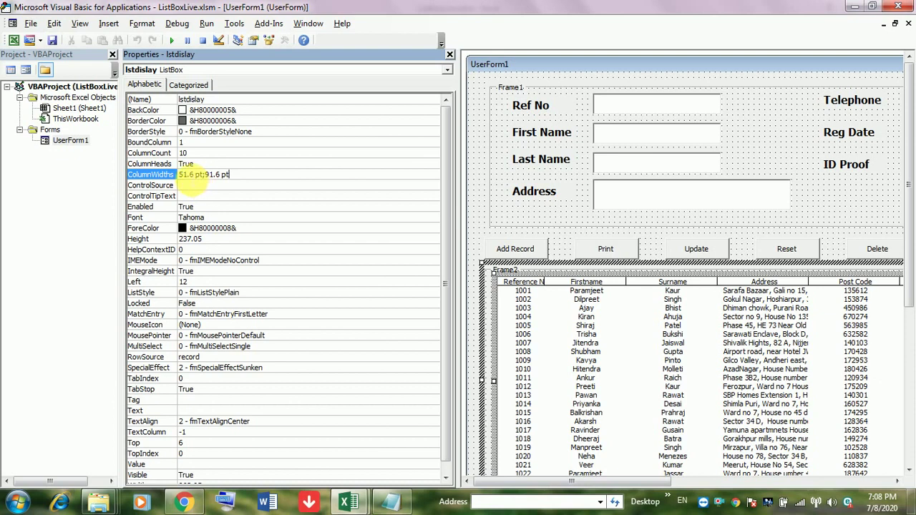
left_click(189, 175)
key("BackSpace")
type("4")
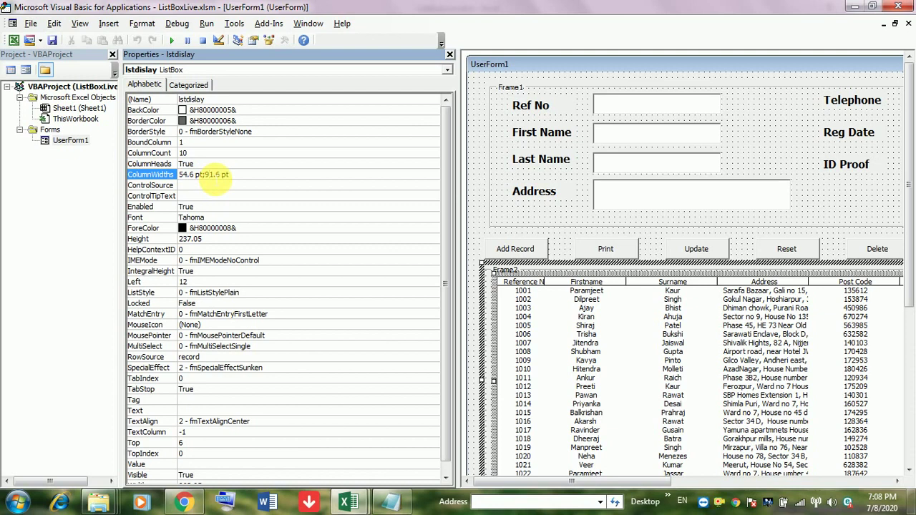
key("BackSpace")
type("6 pt")
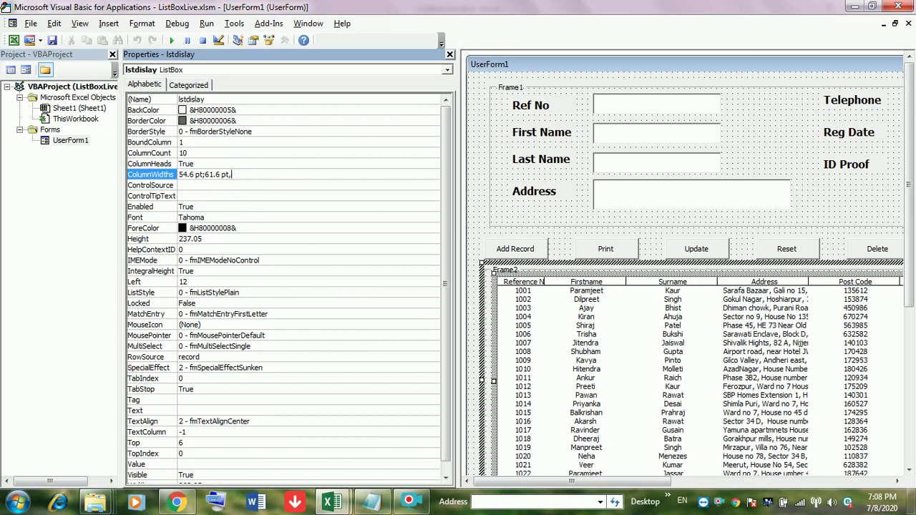
type(";")
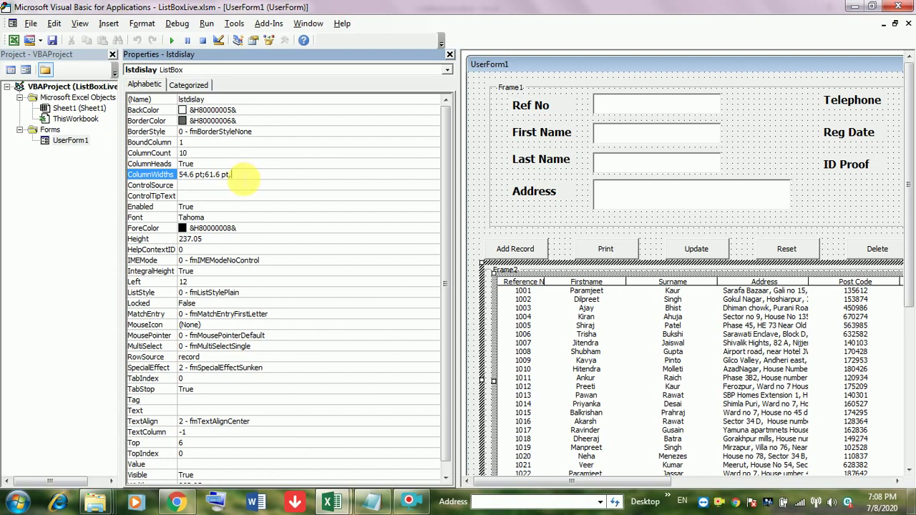
type("61.")
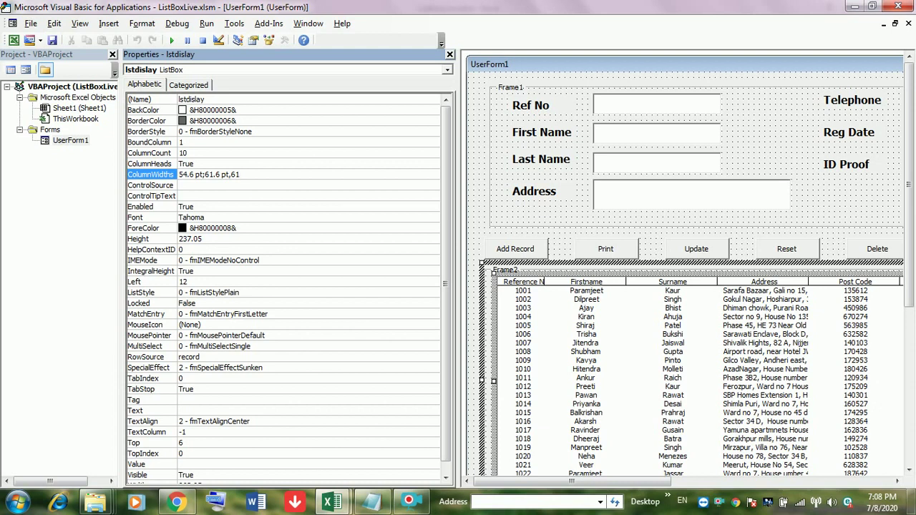
type("6 ")
type("pt")
type(",6")
type("1.6pt,150")
type(".")
type("5pt")
type(",")
type("61.6")
type("pt,")
type("61.6p")
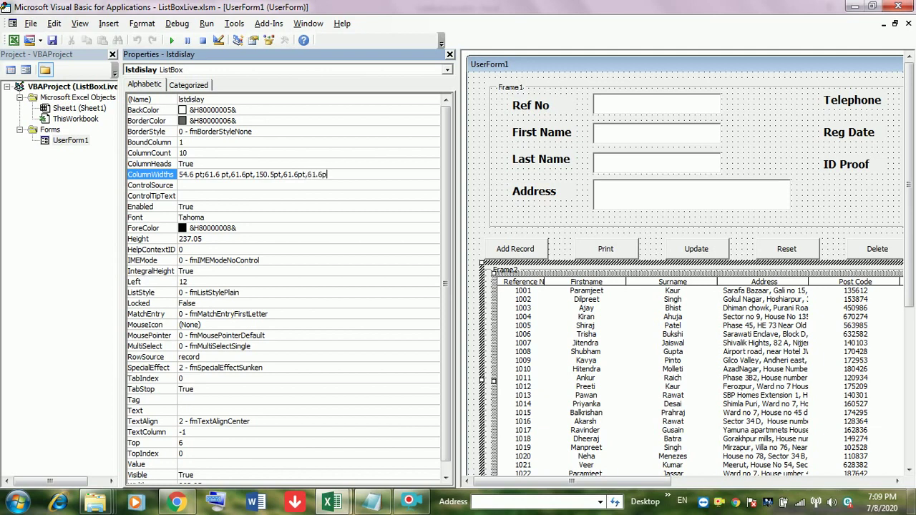
type("t,")
type("61")
type(".6pt")
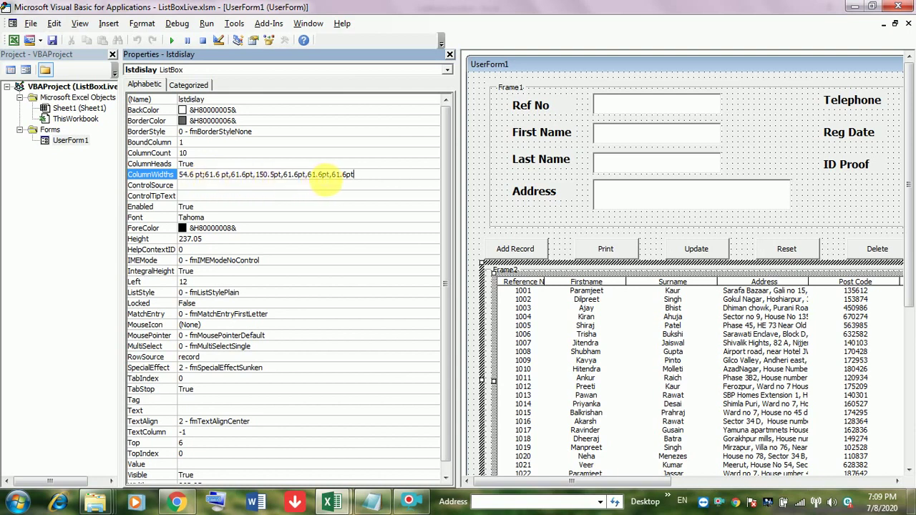
Append three more 61.6pt widths to complete all ten column widths, Address at 150.5pt.
type(",")
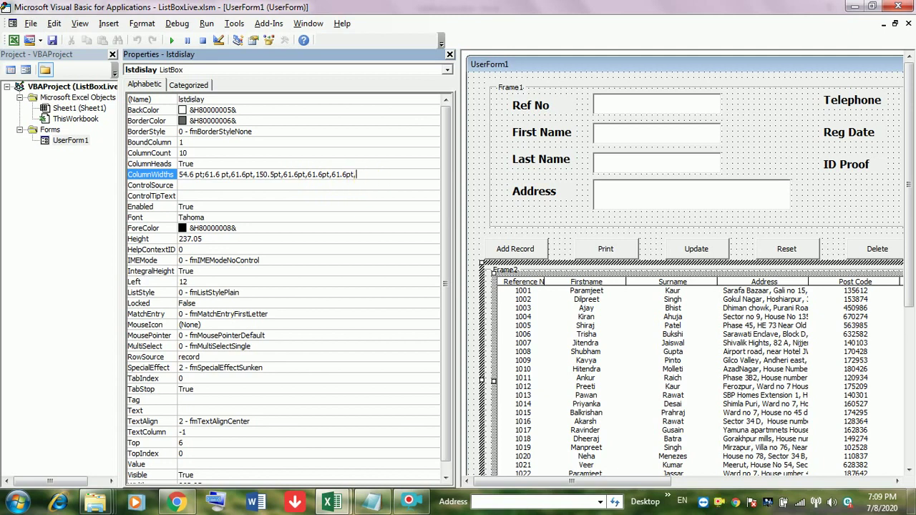
type("61.")
type("6p")
type("t,6")
type("1.6")
type("pt,")
type("61.")
type("6pt,61.6pt,61.6pt")
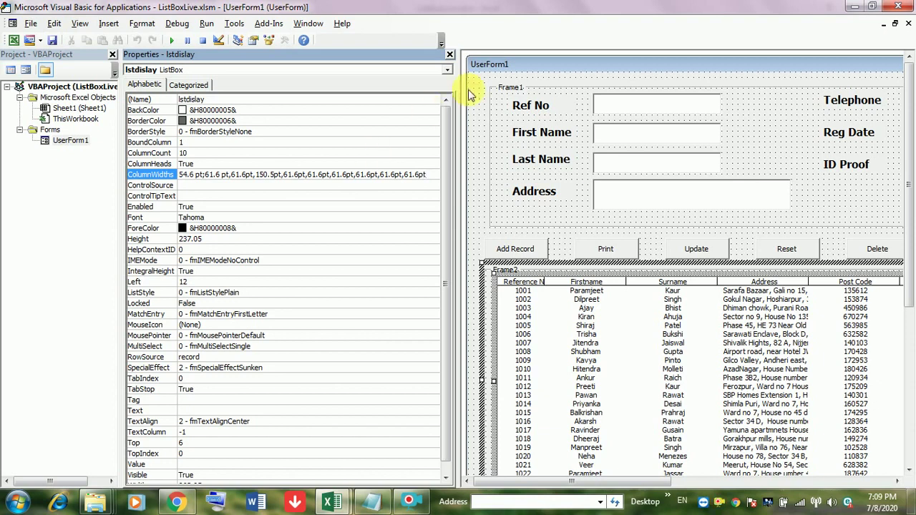
left_click(450, 54)
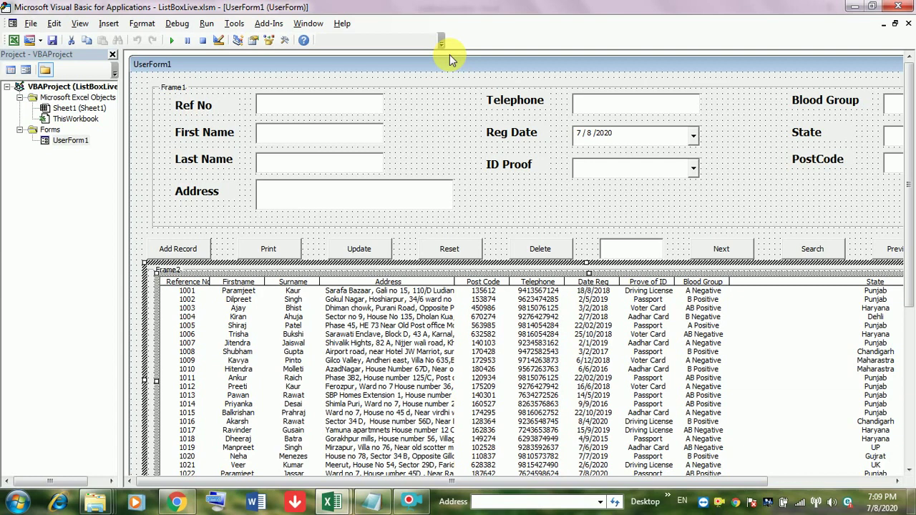
left_click(172, 41)
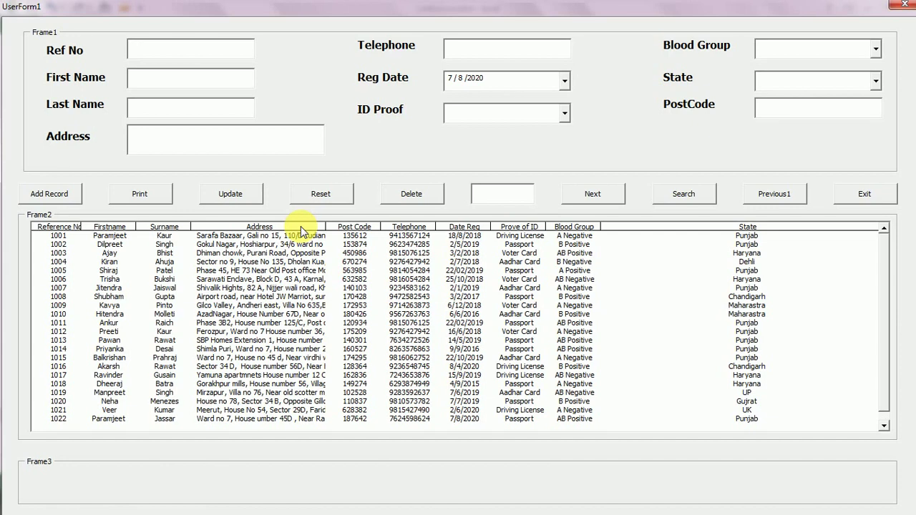
left_click(909, 7)
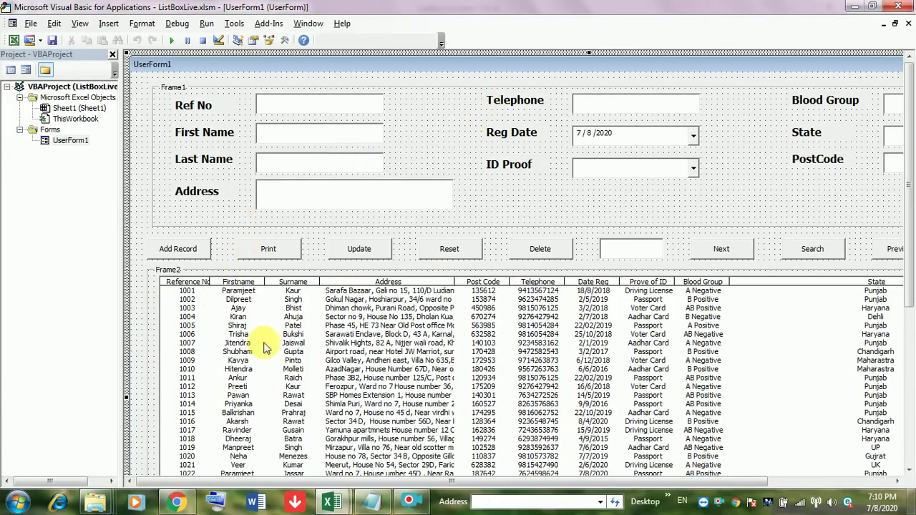
Widen the Address column in ColumnWidths from 150.5 to 180.5 pt.
right_click(313, 341)
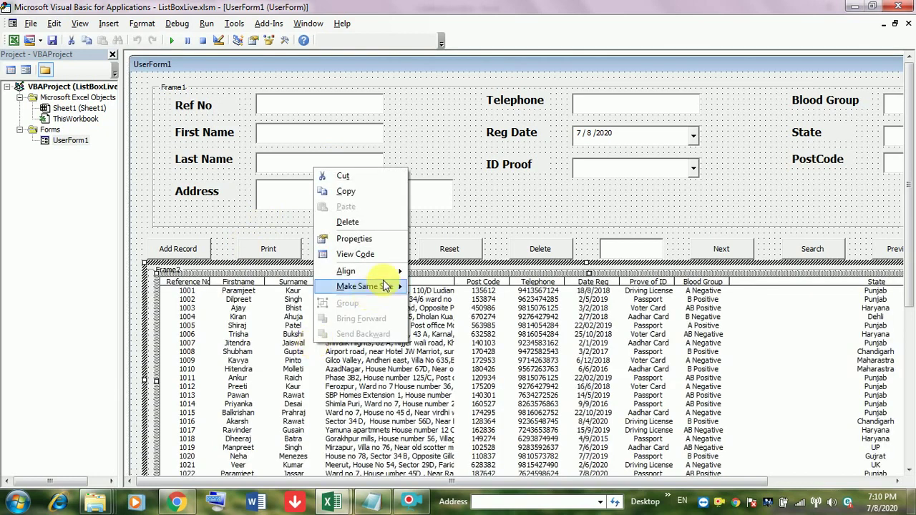
left_click(354, 238)
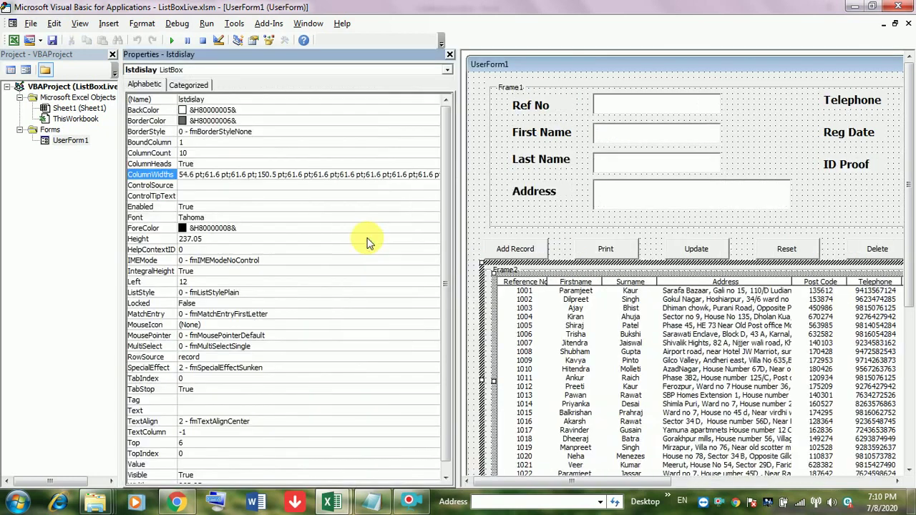
left_click(273, 181)
key("BackSpace")
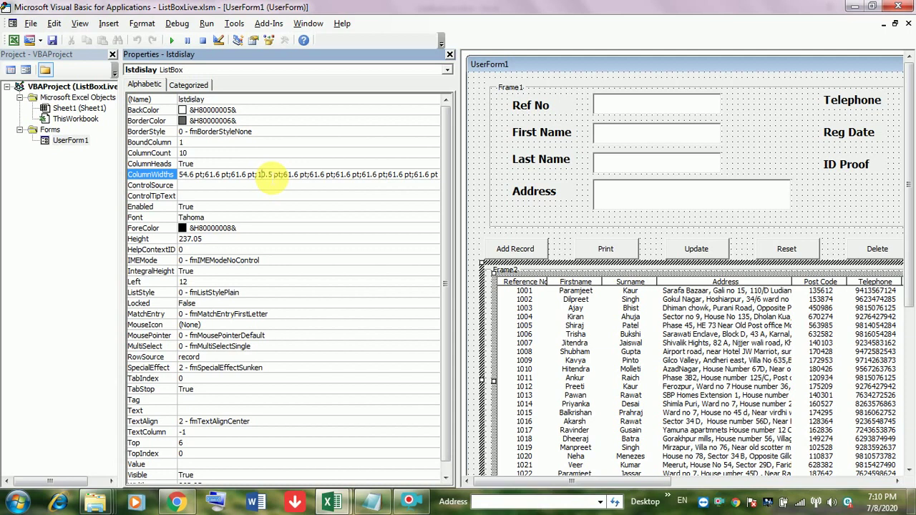
type("8")
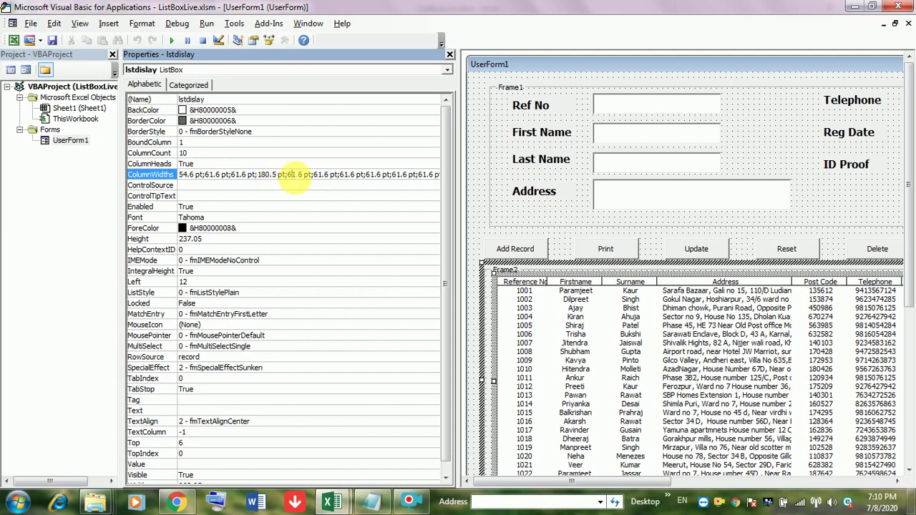
Change each column width after Address from 61.6 pt to 71.6 pt.
left_click(290, 175)
key("BackSpace")
type("7")
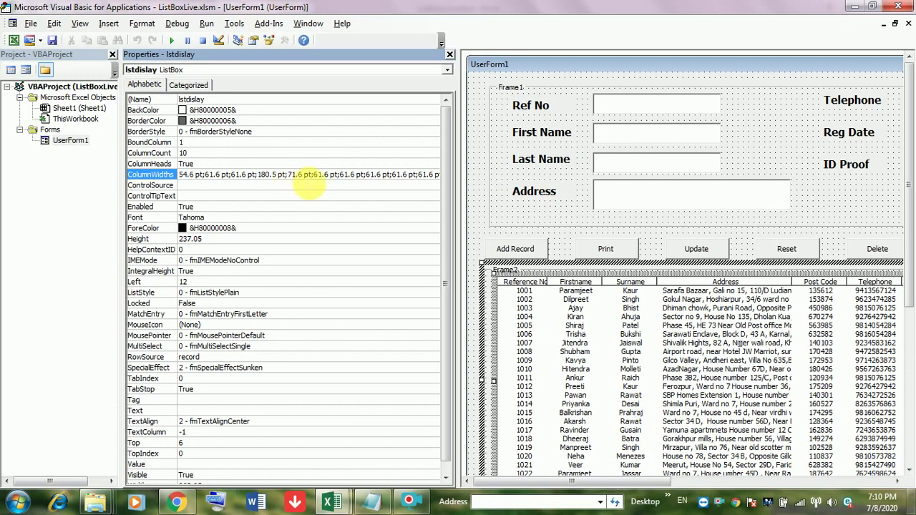
left_click(319, 175)
key("BackSpace")
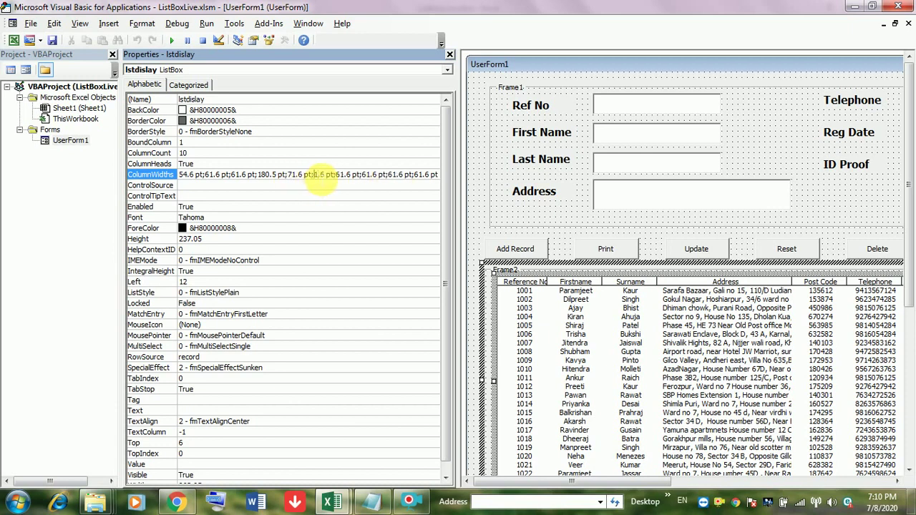
type("71.6")
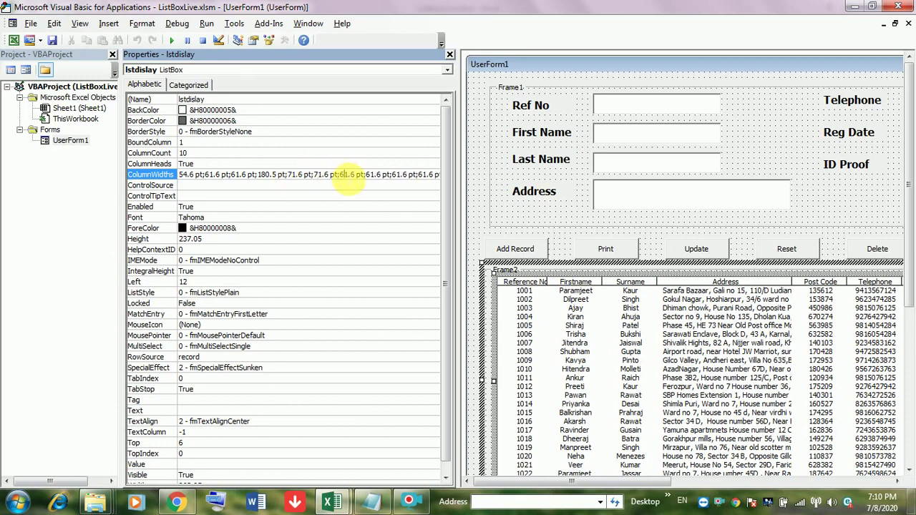
left_click(343, 176)
key("BackSpace")
type("7")
left_click(373, 176)
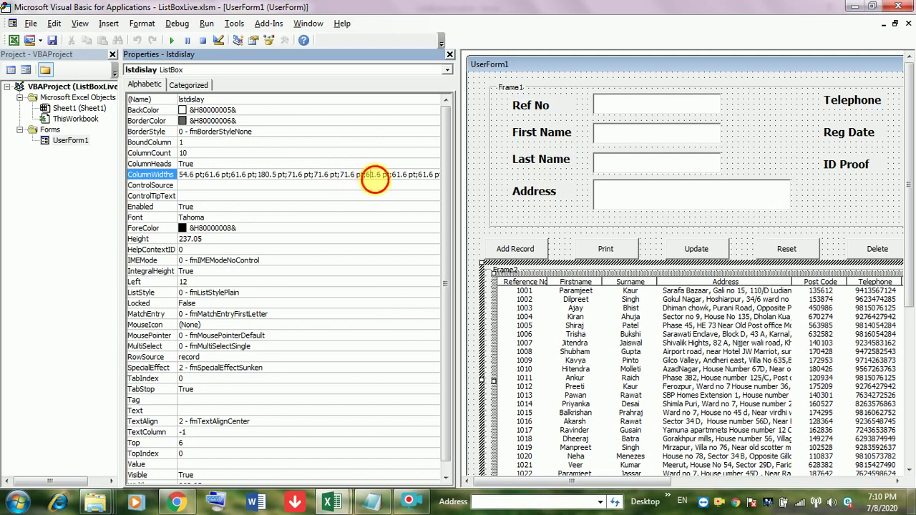
key("BackSpace")
type("7")
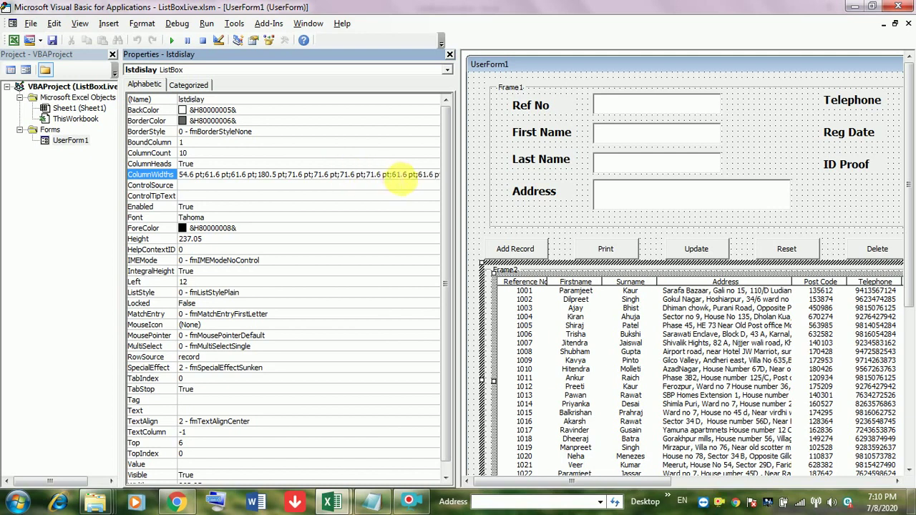
left_click(398, 176)
key("BackSpace")
type("7")
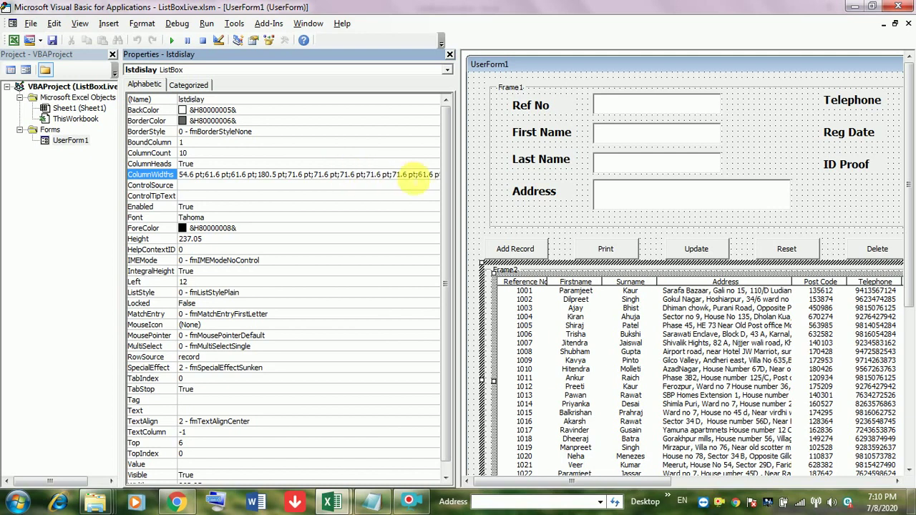
key("BackSpace")
type("7")
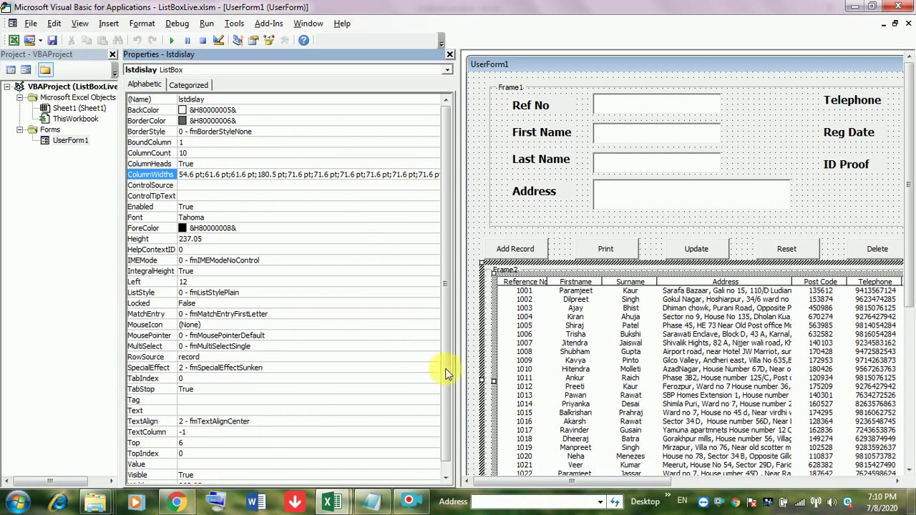
left_click_drag(445, 373, 446, 440)
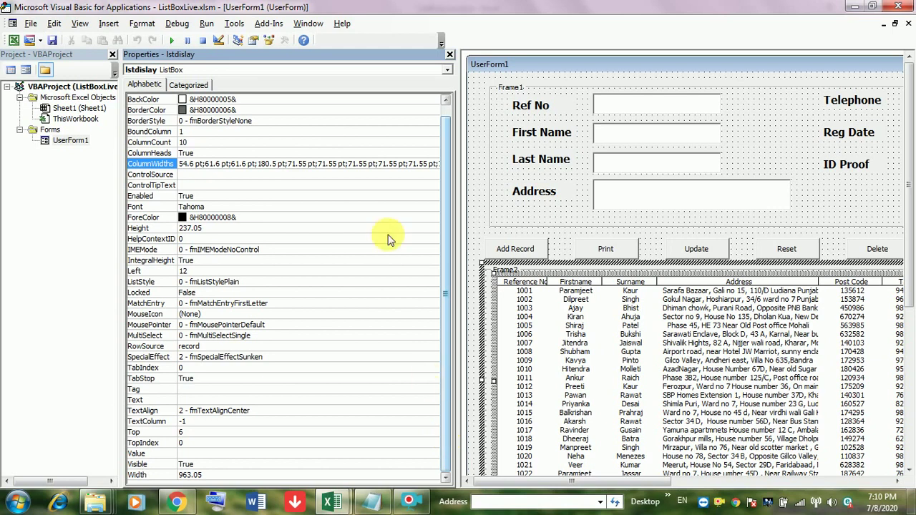
Test-run UserForm1 to check the widened Address column, then return to the list frame.
left_click(449, 54)
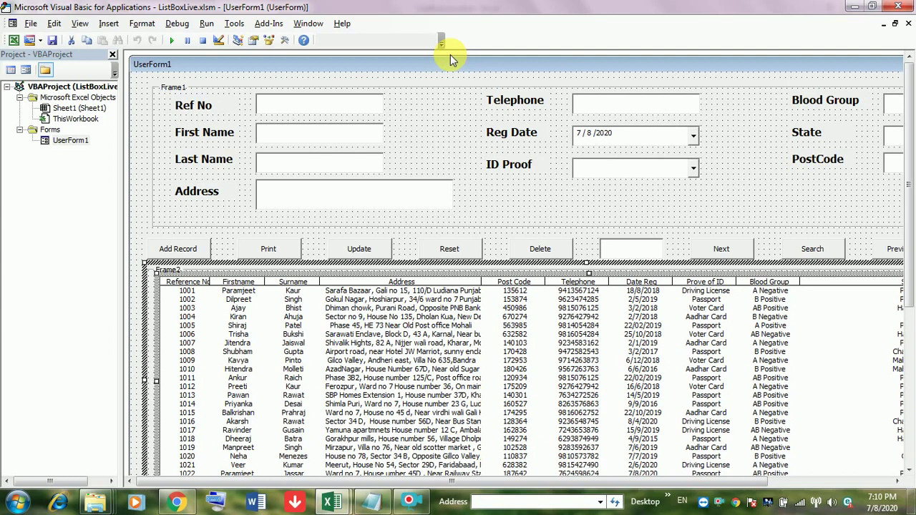
left_click(172, 40)
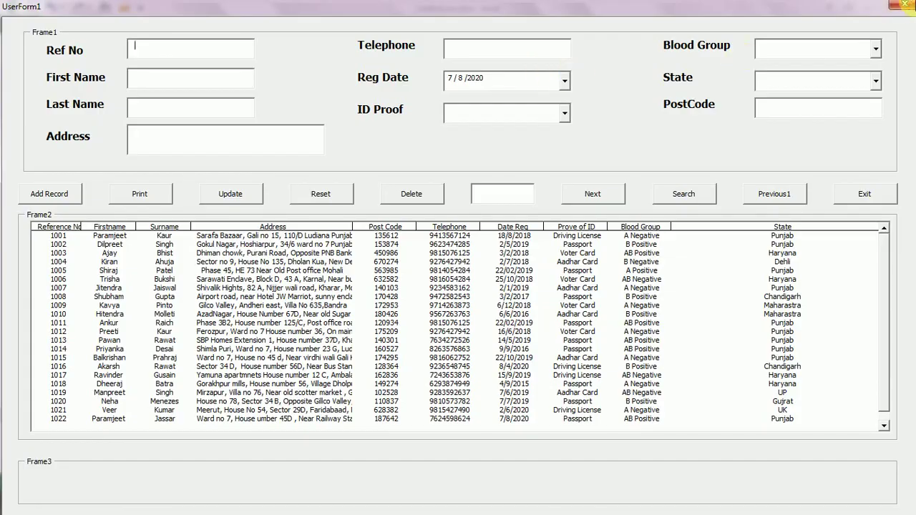
left_click(900, 6)
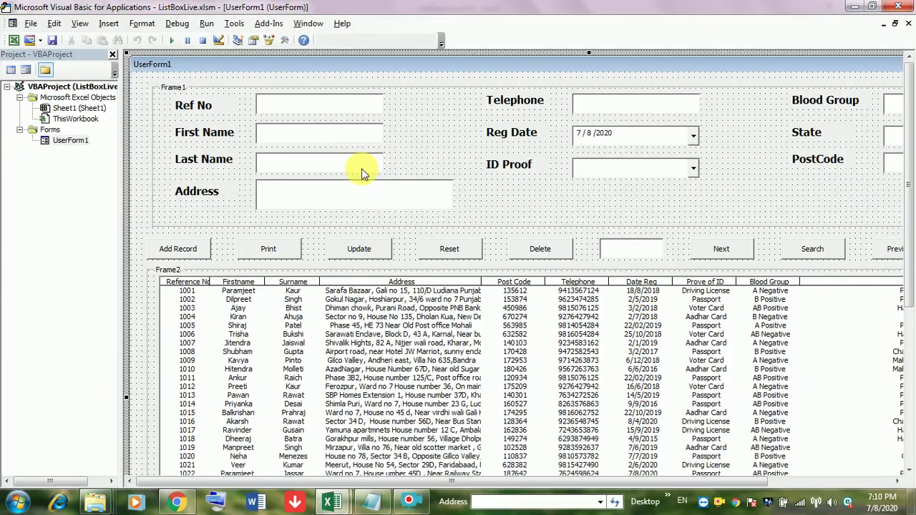
right_click(234, 398)
Change the first column width to 58.6 pt and widen the second to 71.55 pt.
left_click(295, 296)
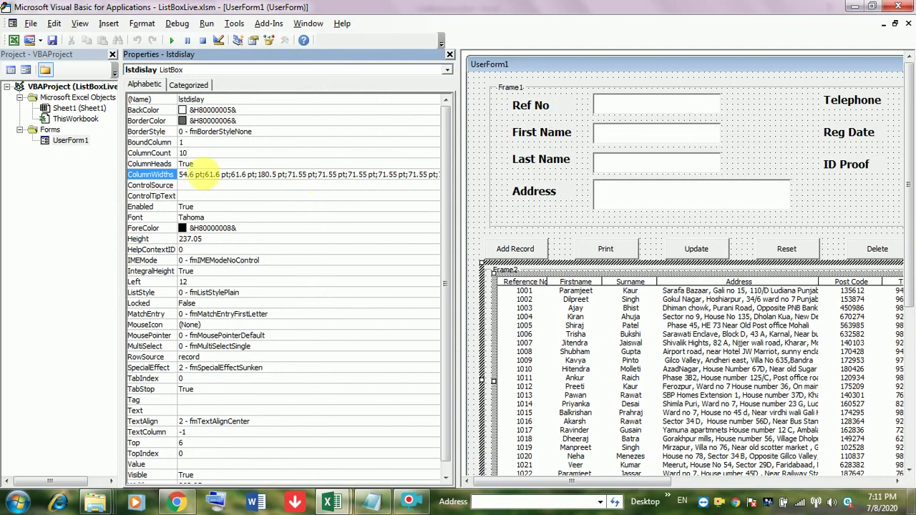
left_click(190, 176)
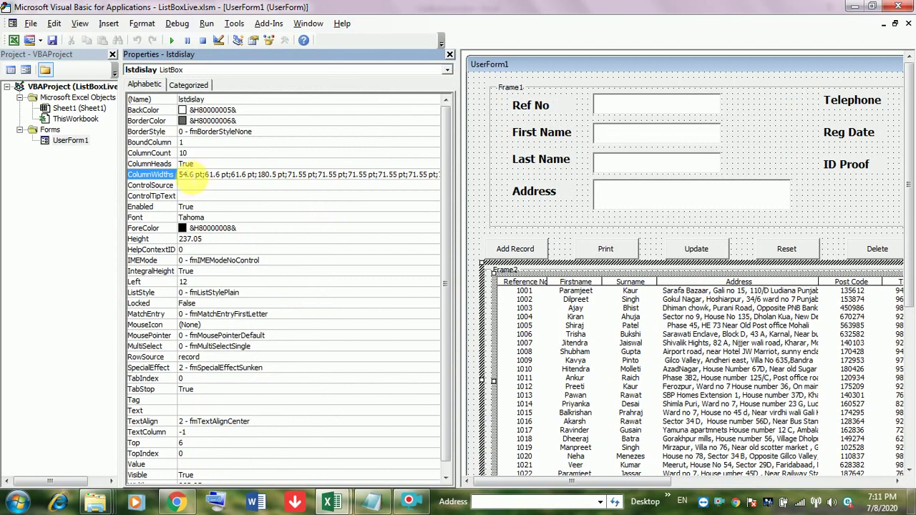
key("BackSpace")
key("BackSpace")
type("8")
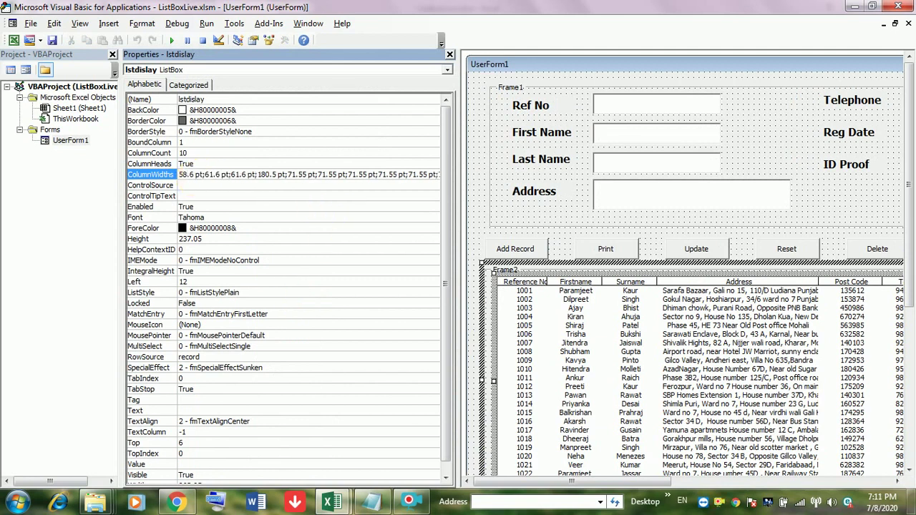
left_click(208, 176)
key("BackSpace")
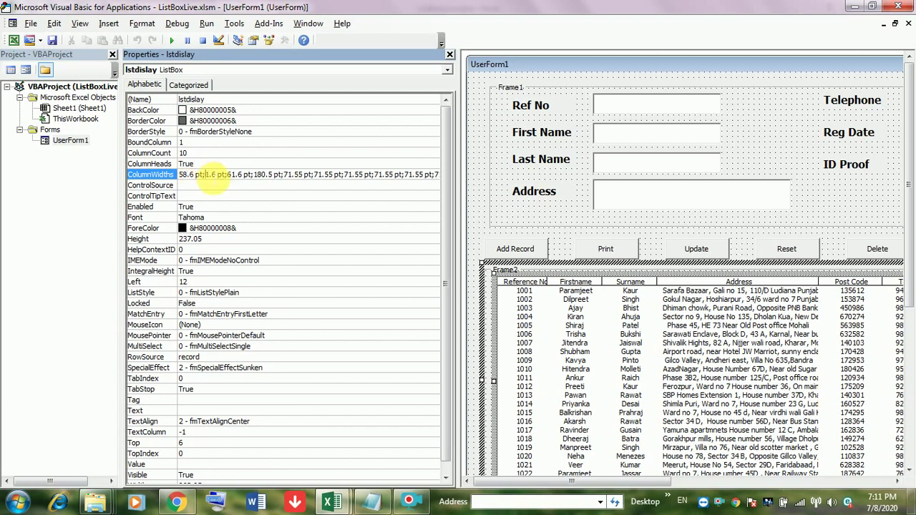
type("7")
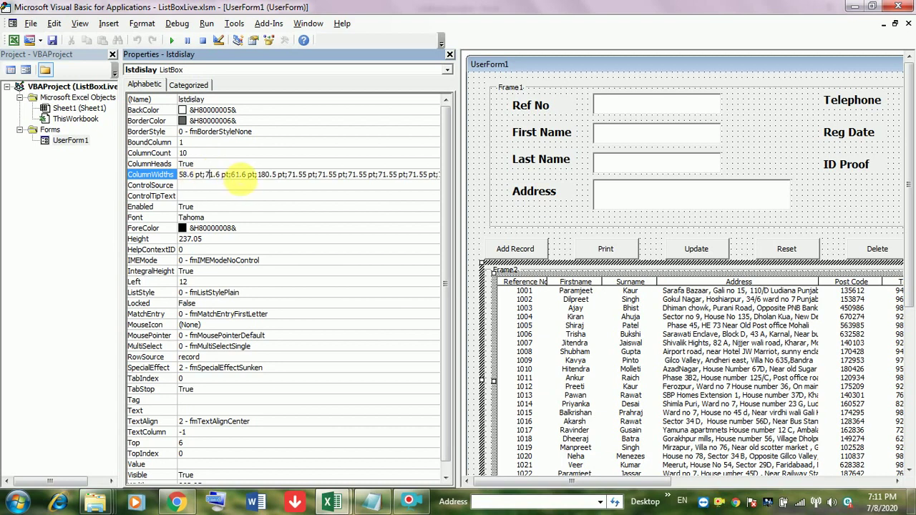
type("7")
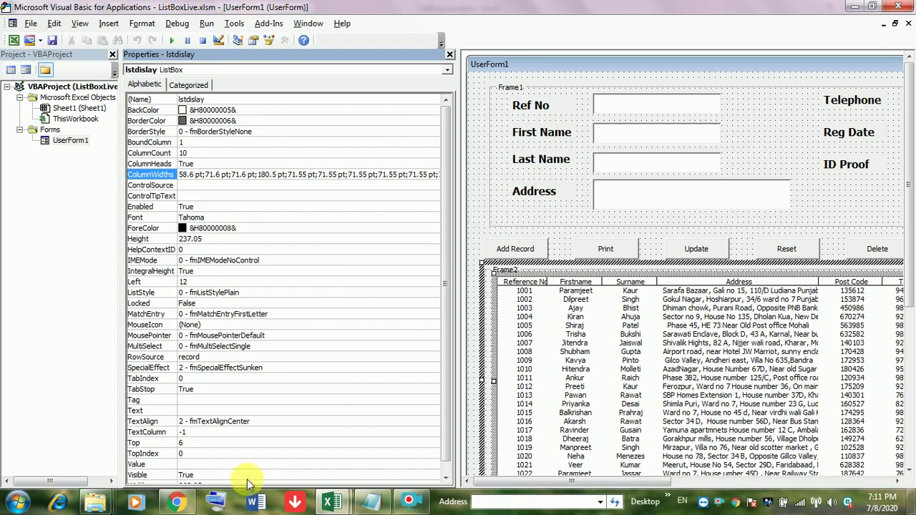
Change the Address column width from 180.5 pt to 220.5 pt.
left_click_drag(446, 290, 448, 399)
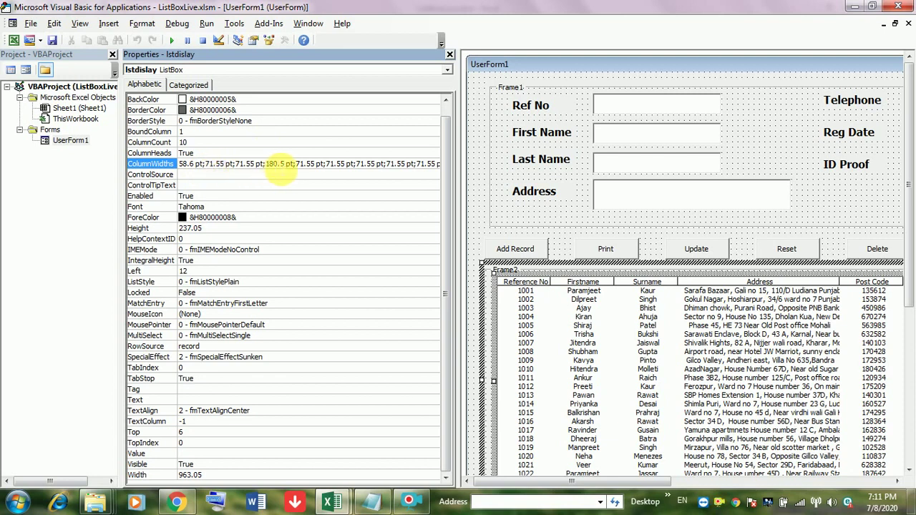
left_click(279, 168)
key("BackSpace")
key("BackSpace")
key("BackSpace")
type("220")
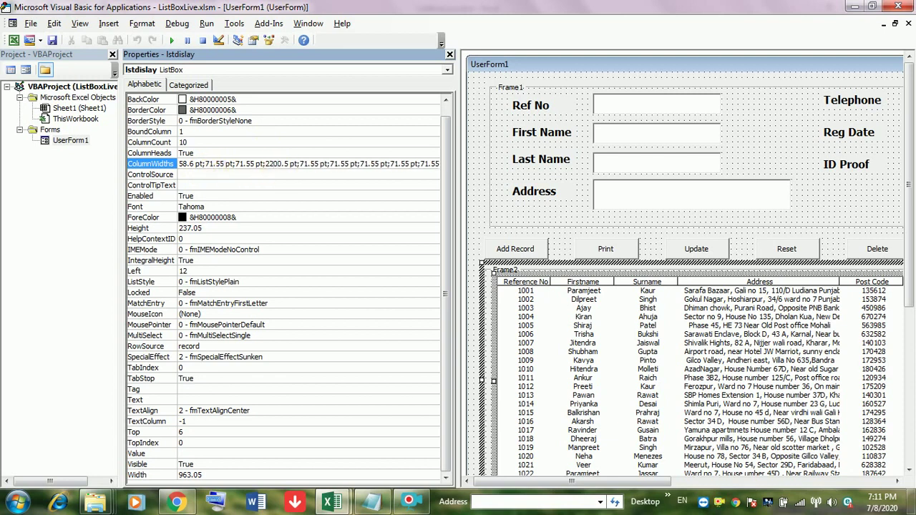
key("BackSpace")
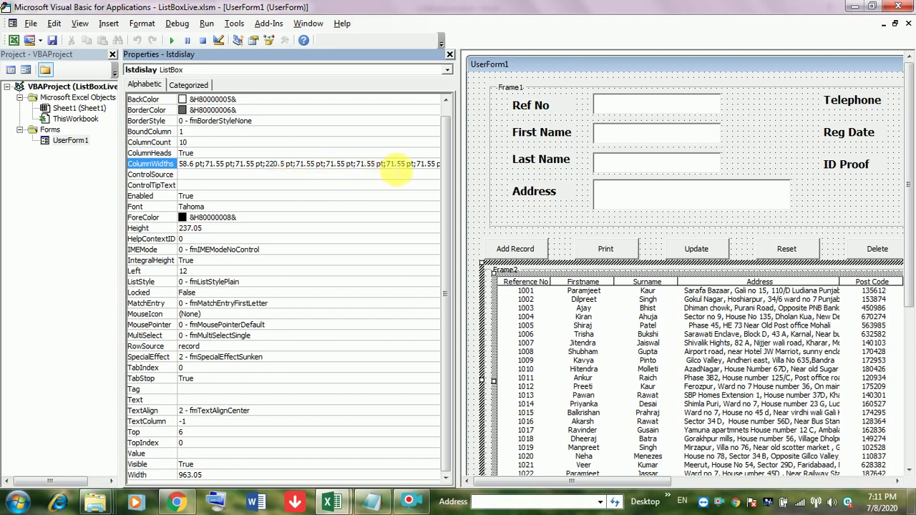
left_click(418, 163)
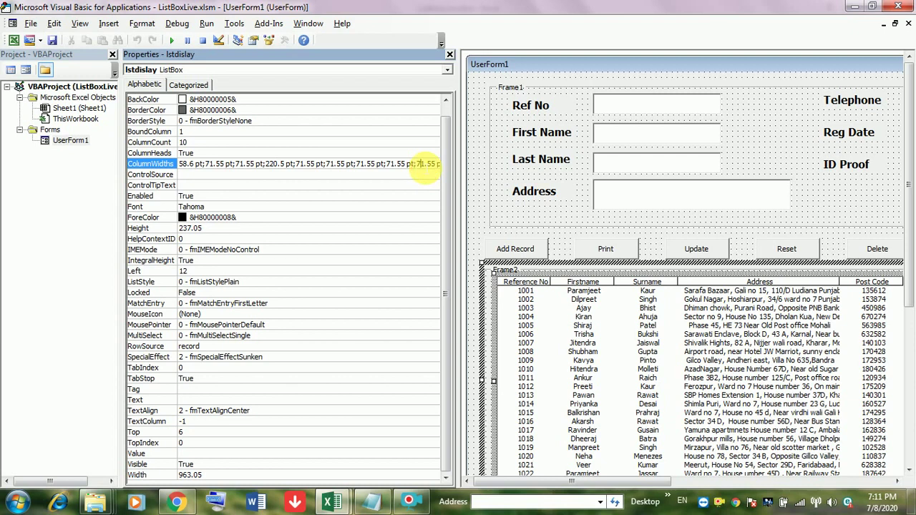
key("Right")
key("Right")
key("Right")
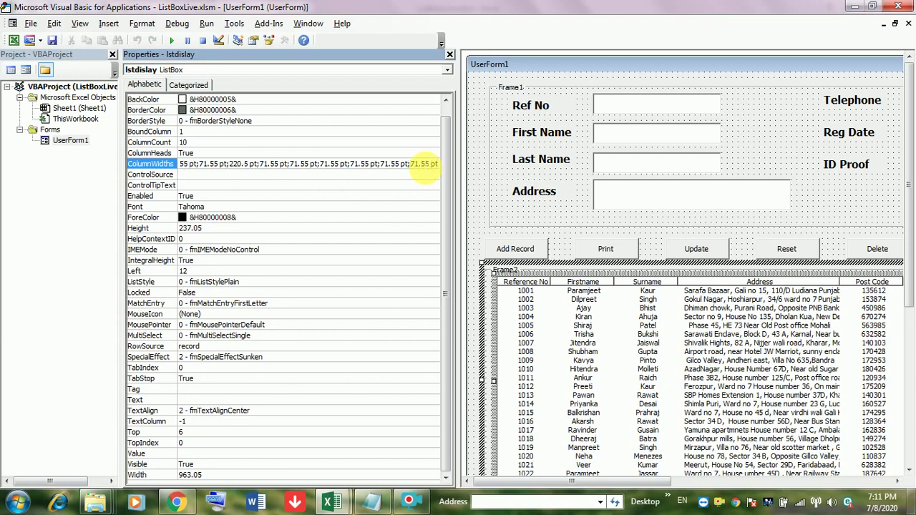
Test-run UserForm1 to confirm all ten columns with the 220.5 pt Address column.
left_click(450, 55)
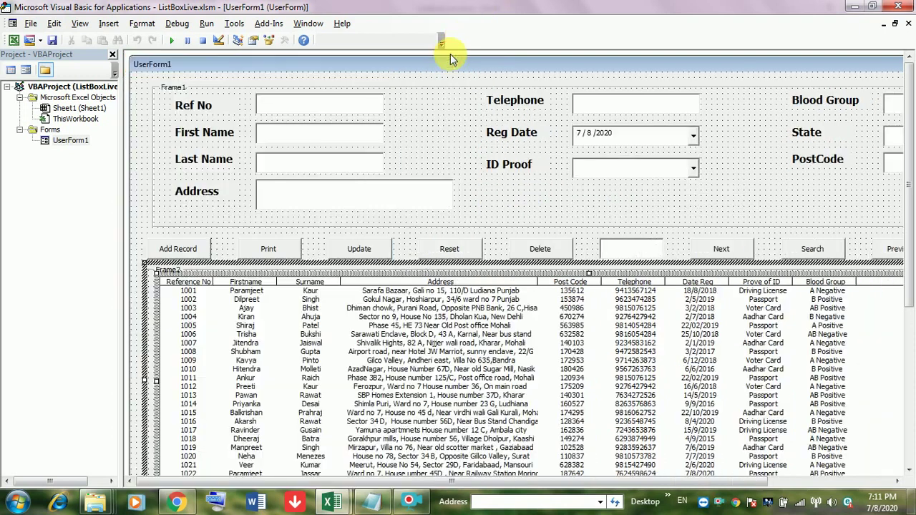
left_click(172, 44)
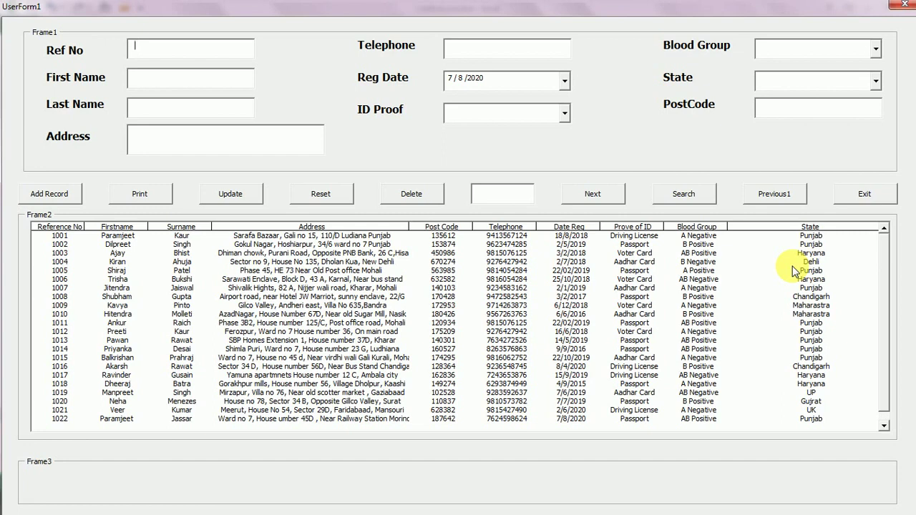
left_click(899, 6)
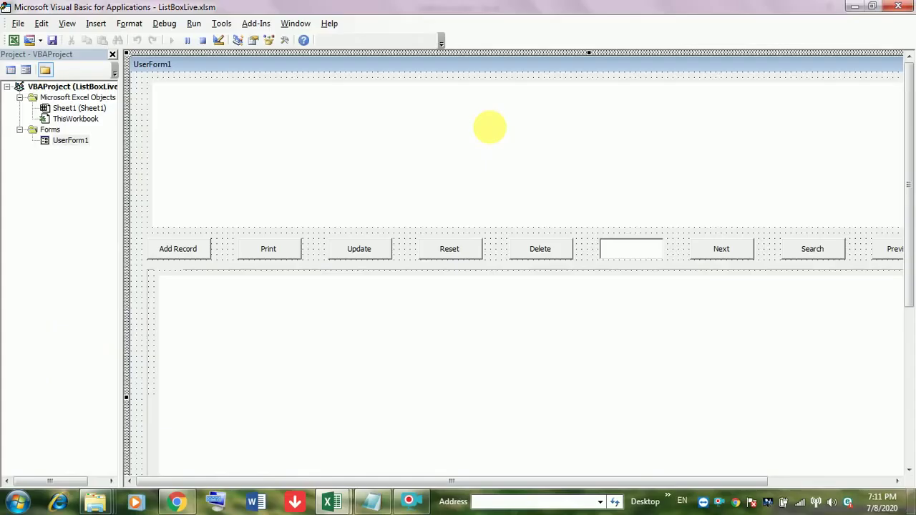
right_click(209, 367)
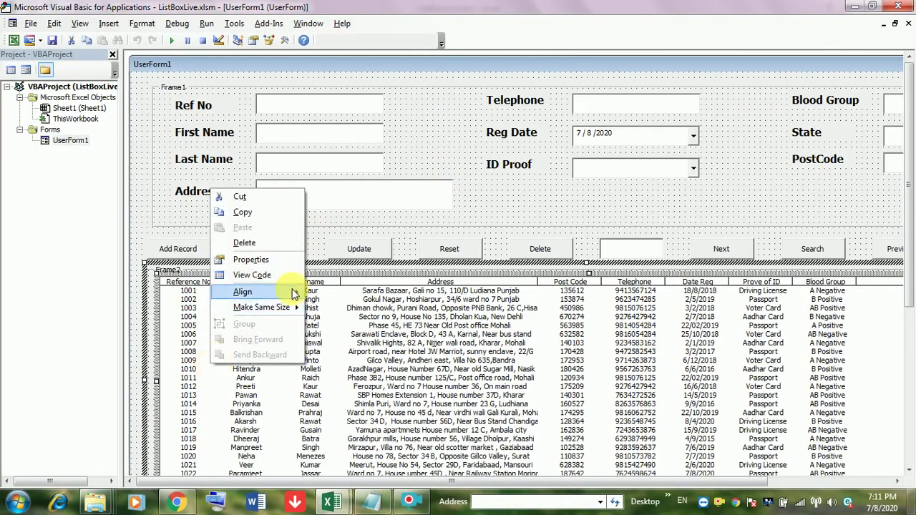
Set the first column width to 68.6 pt and the second and third to 81.55 pt.
left_click(269, 262)
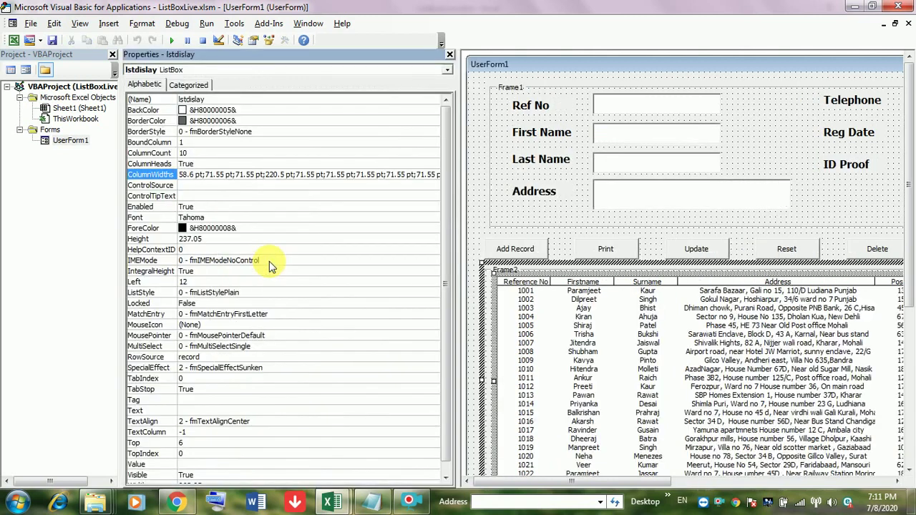
left_click(184, 175)
left_click(183, 176)
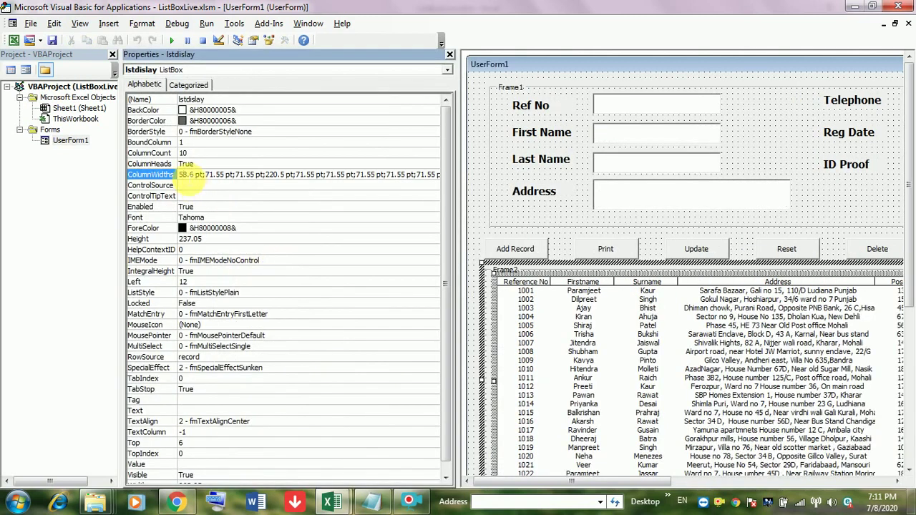
key("BackSpace")
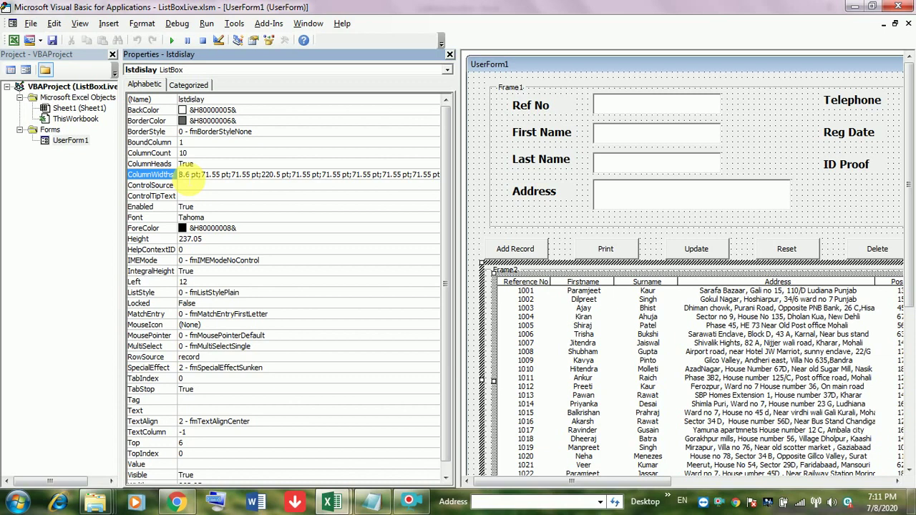
type("6")
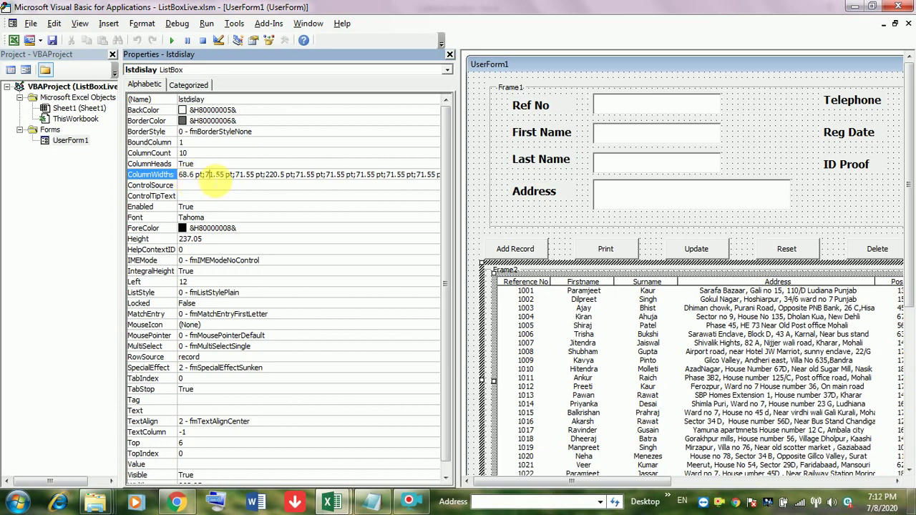
key("BackSpace")
type("8")
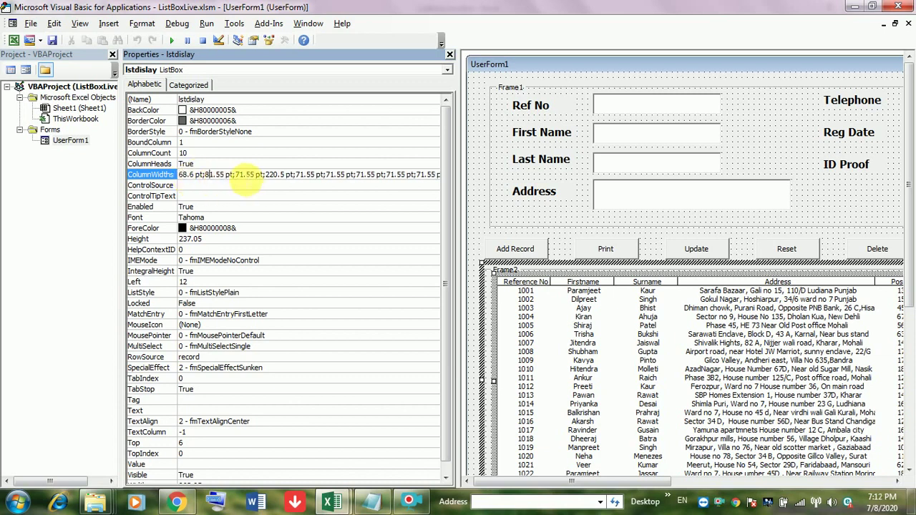
left_click(241, 175)
key("BackSpace")
type("8")
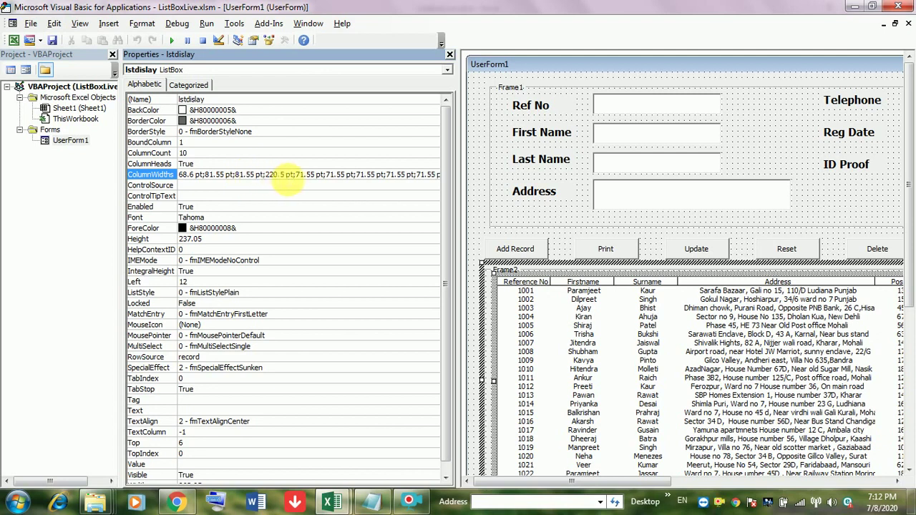
Change the fifth through tenth column widths from 71.55 to 81.55 pt, keeping Address at 220.5.
left_click(302, 175)
key("BackSpace")
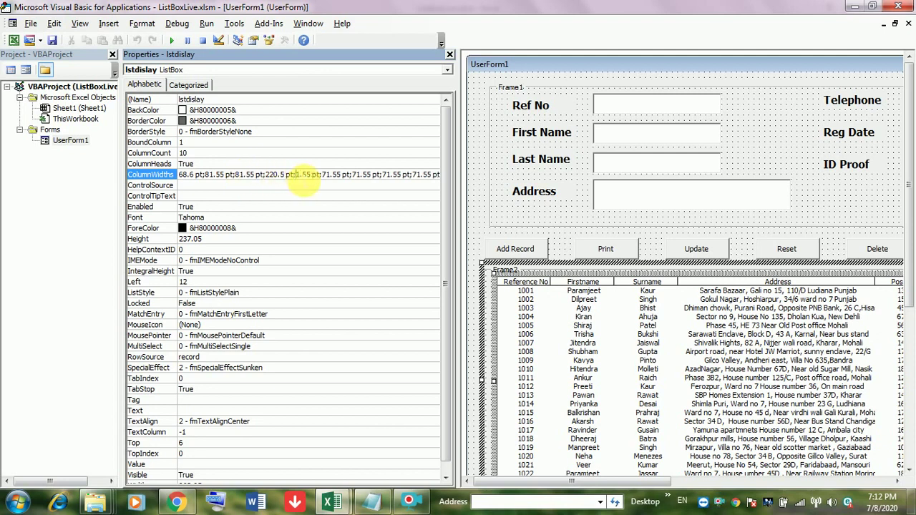
type("8")
left_click(332, 179)
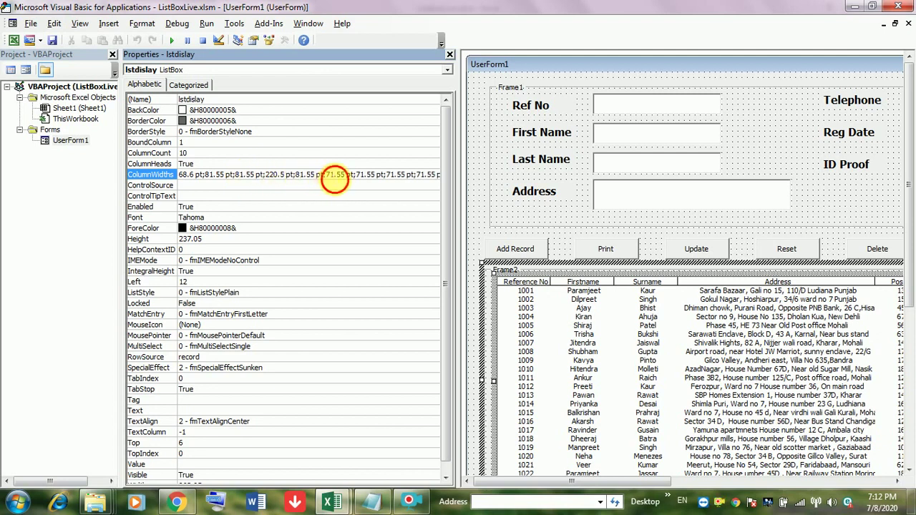
key("BackSpace")
type("81.55")
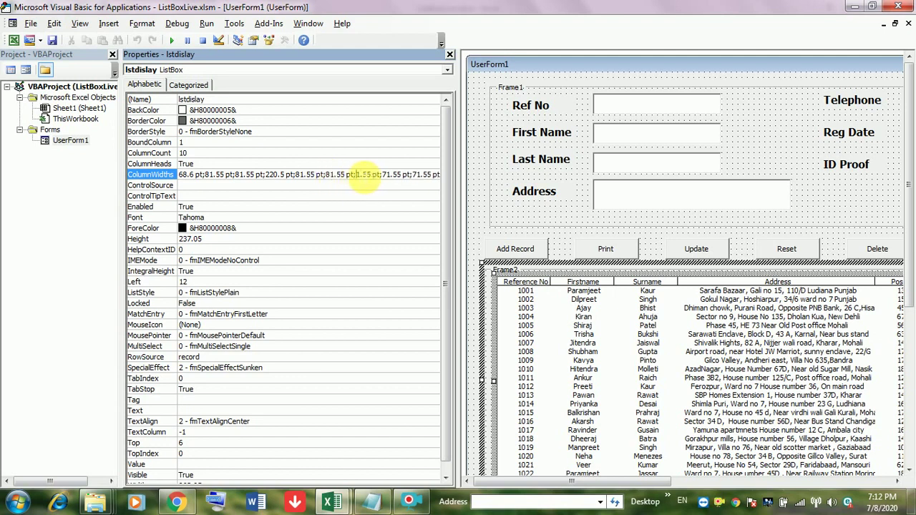
key("BackSpace")
type("8")
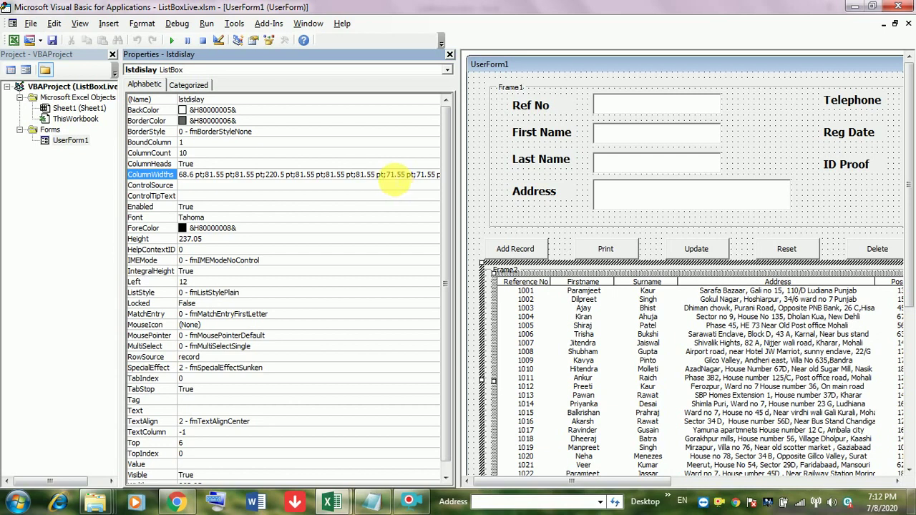
key("BackSpace")
type("8")
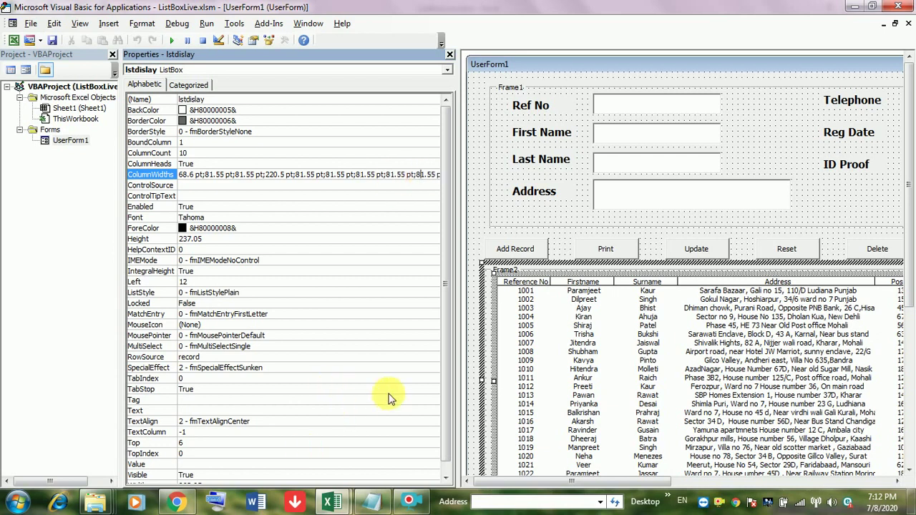
key("BackSpace")
type("8")
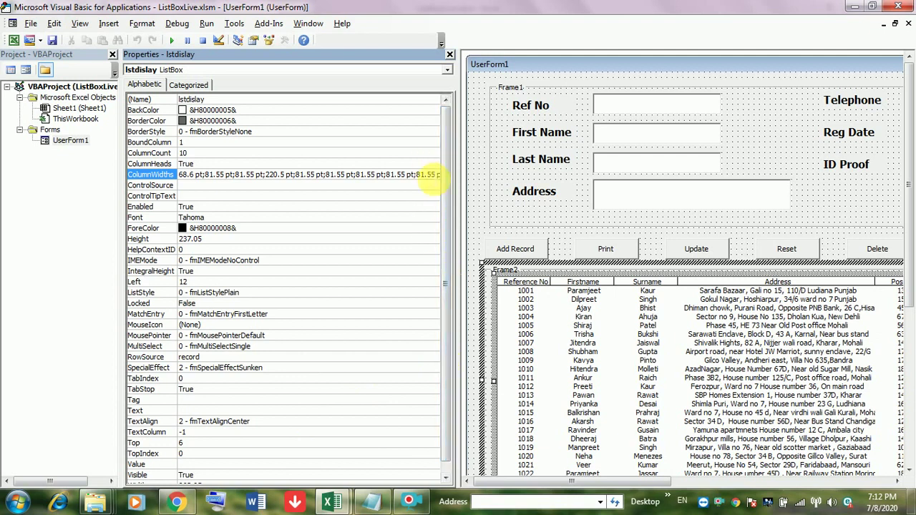
left_click(428, 175)
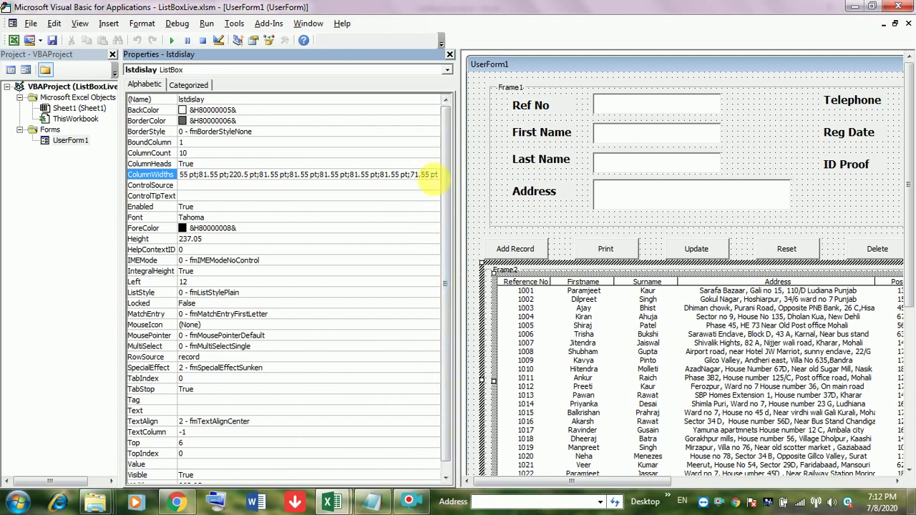
key("BackSpace")
Finish the tenth width at 81.55 pt and run UserForm1 to view all ten columns.
type("8")
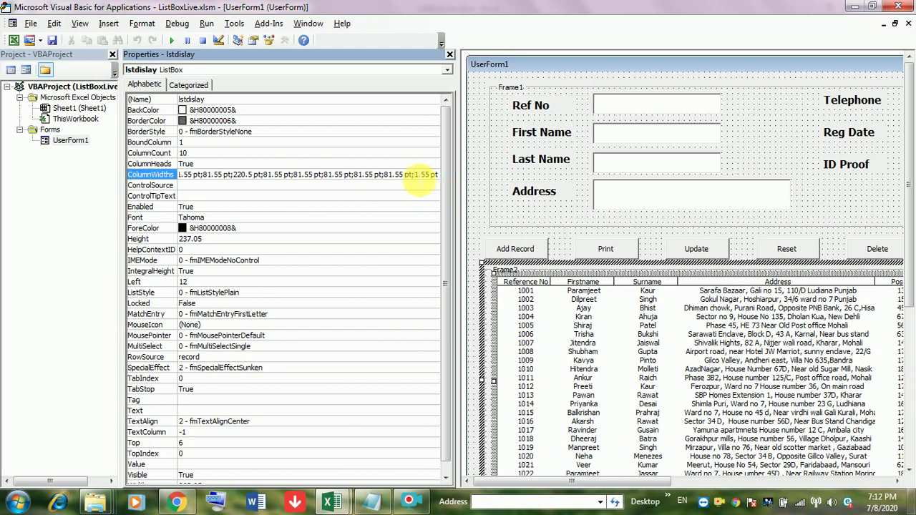
left_click(448, 54)
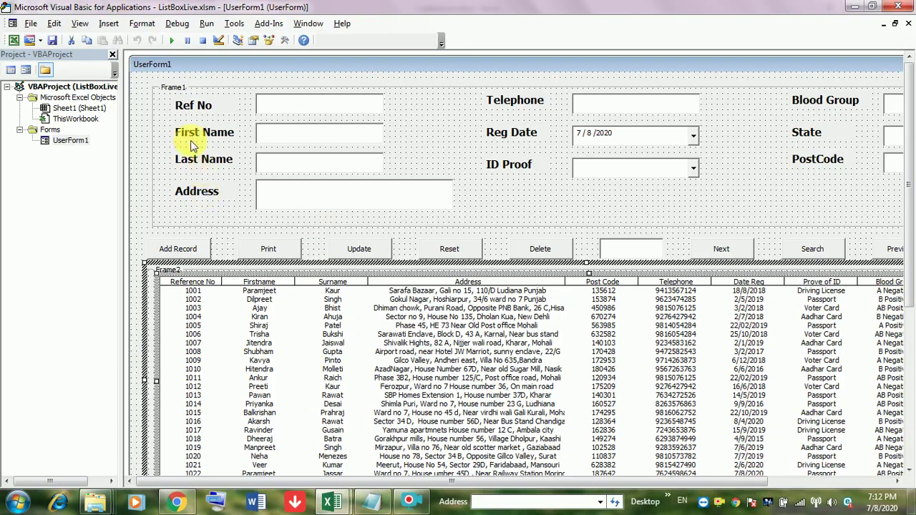
left_click(172, 40)
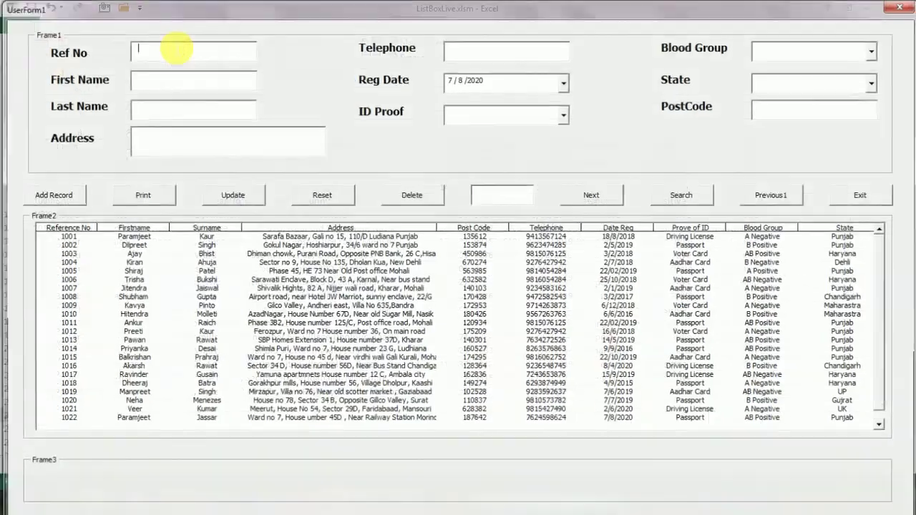